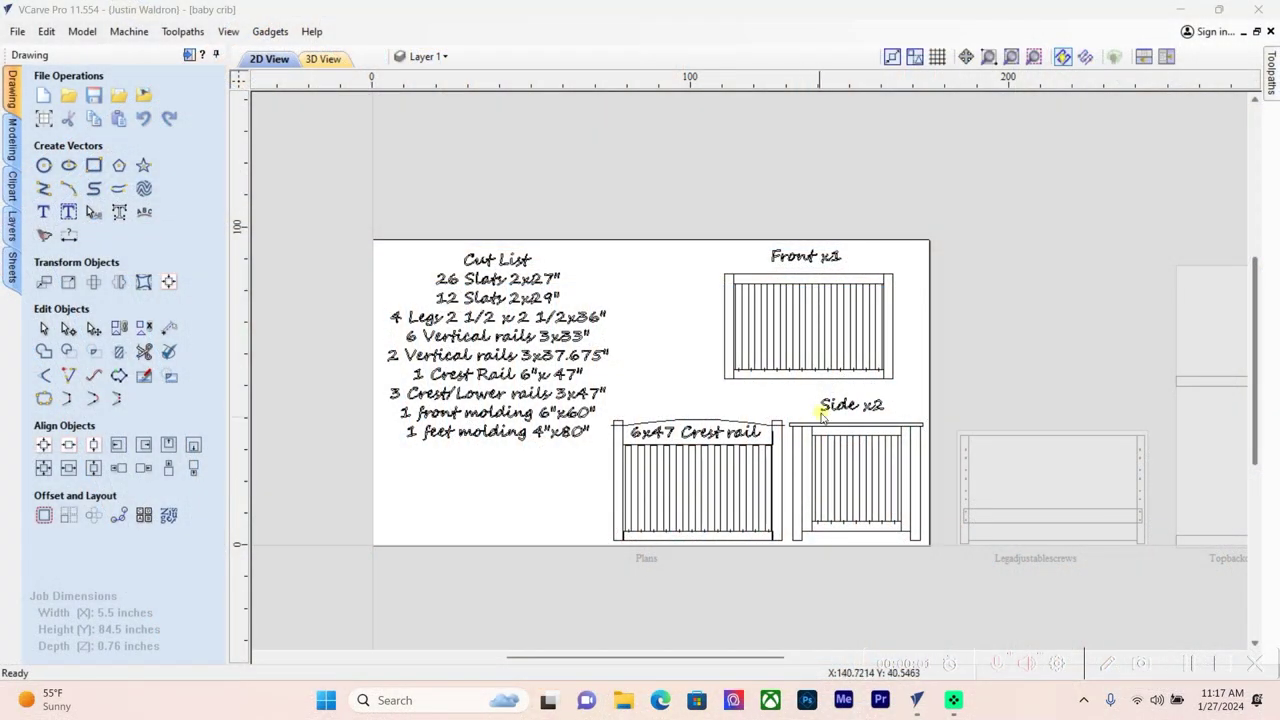
# Marquee-select the Front x1 and Side x2 panel drawings on the plans sheet
pyautogui.scroll(1, 722, 320)
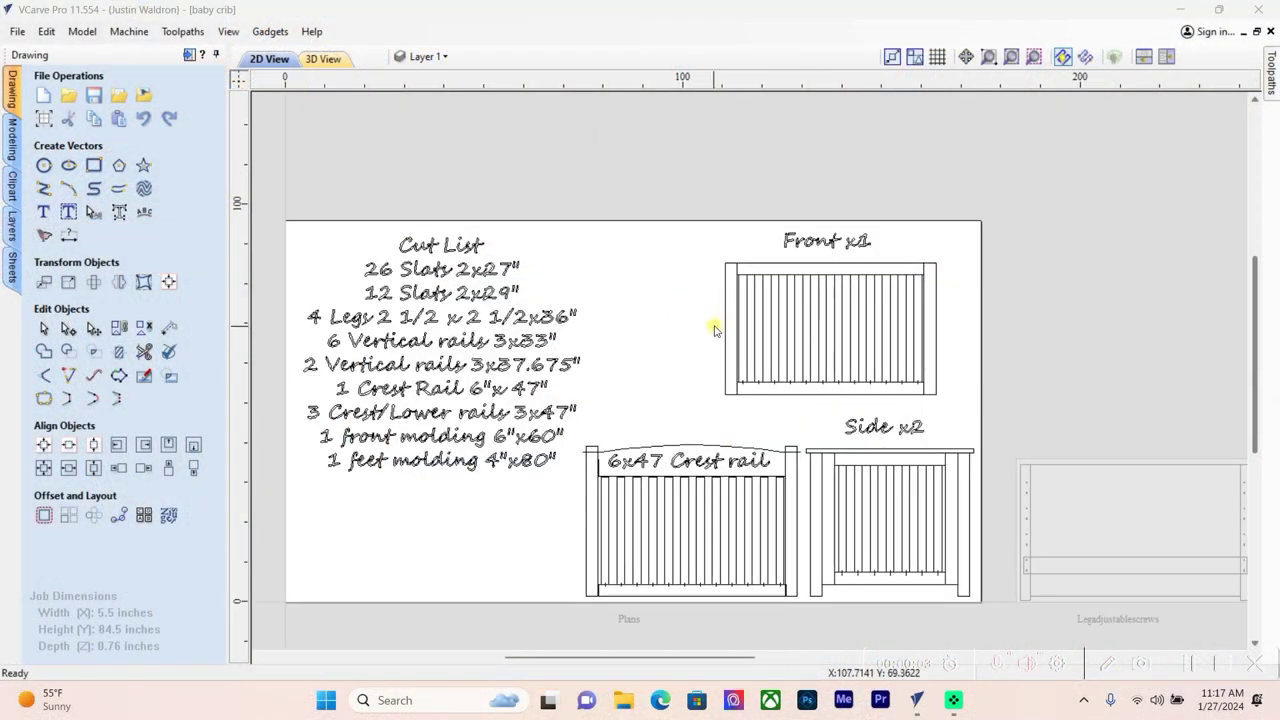
pyautogui.scroll(1, 714, 329)
pyautogui.scroll(-1, 714, 330)
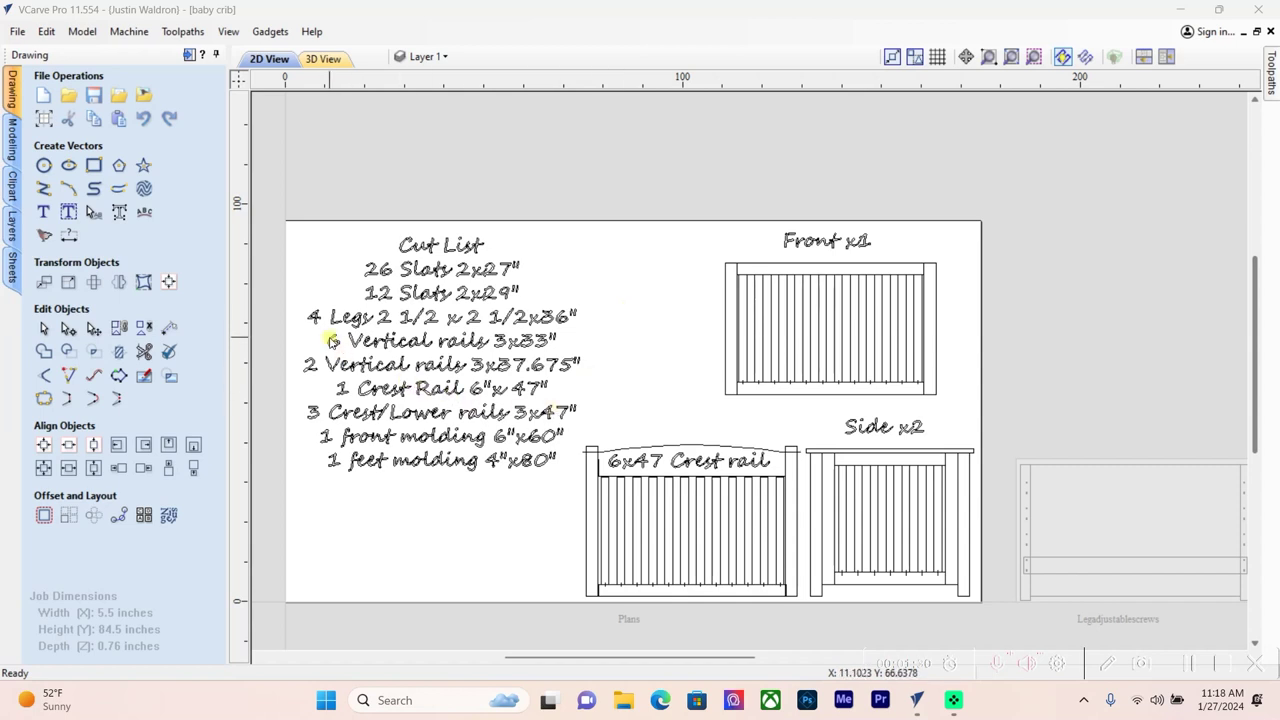
pyautogui.scroll(1, 300, 334)
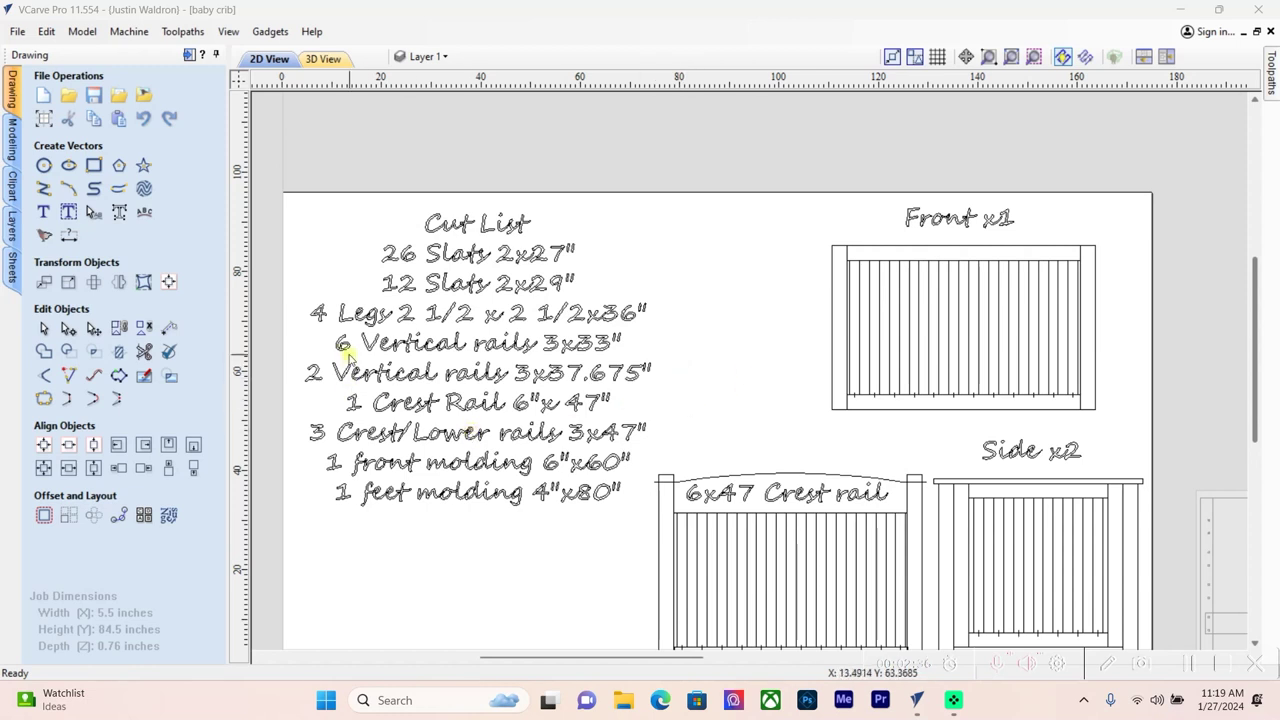
pyautogui.scroll(1, 391, 314)
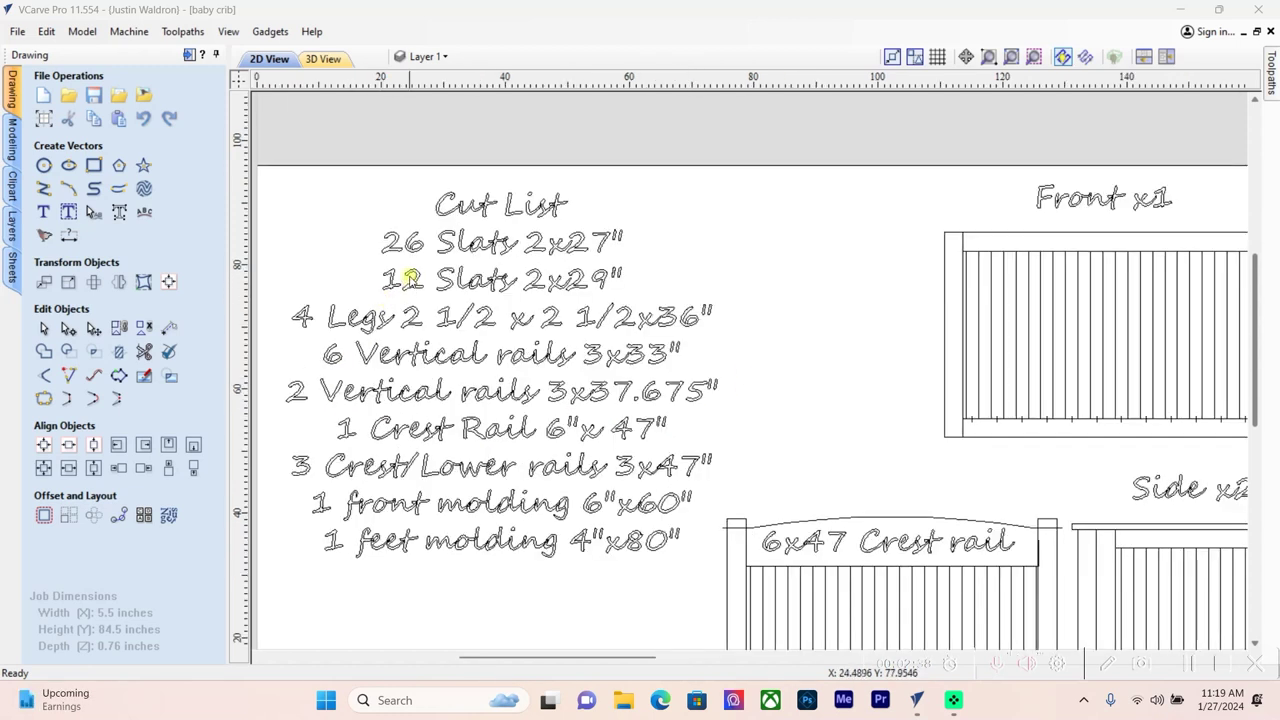
pyautogui.scroll(-1, 410, 278)
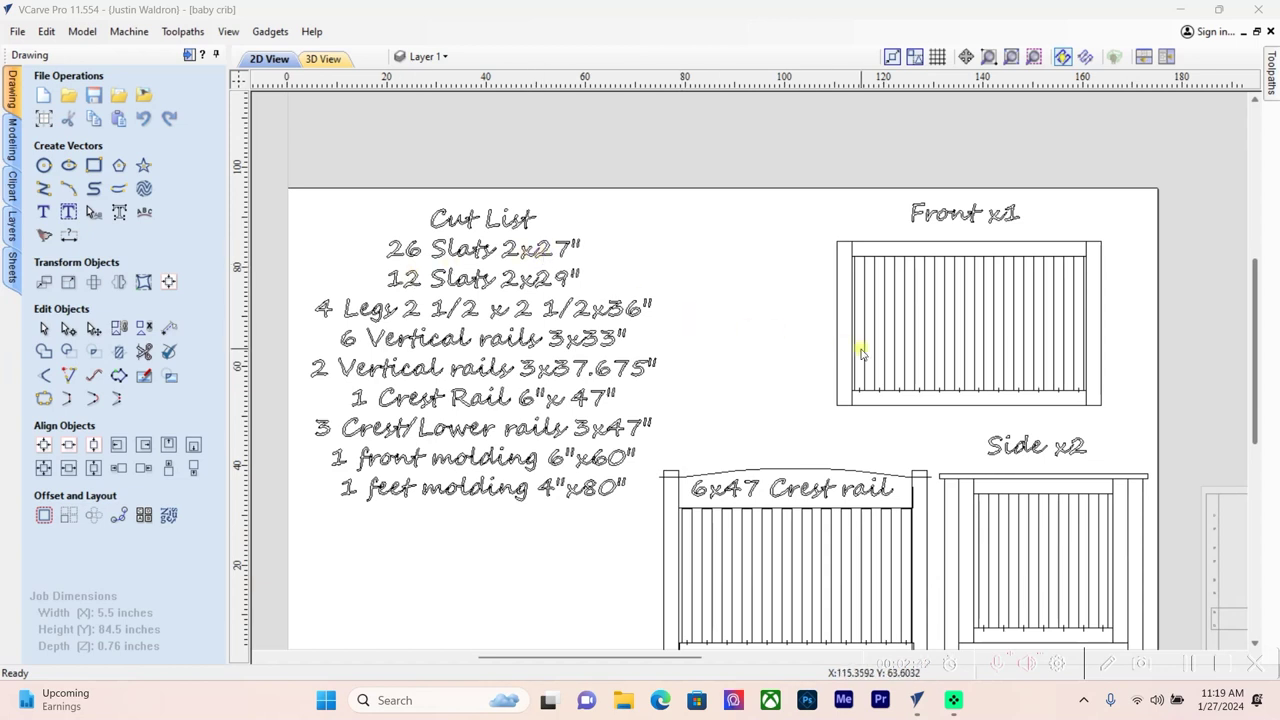
pyautogui.moveTo(810, 228); pyautogui.dragTo(855, 230)
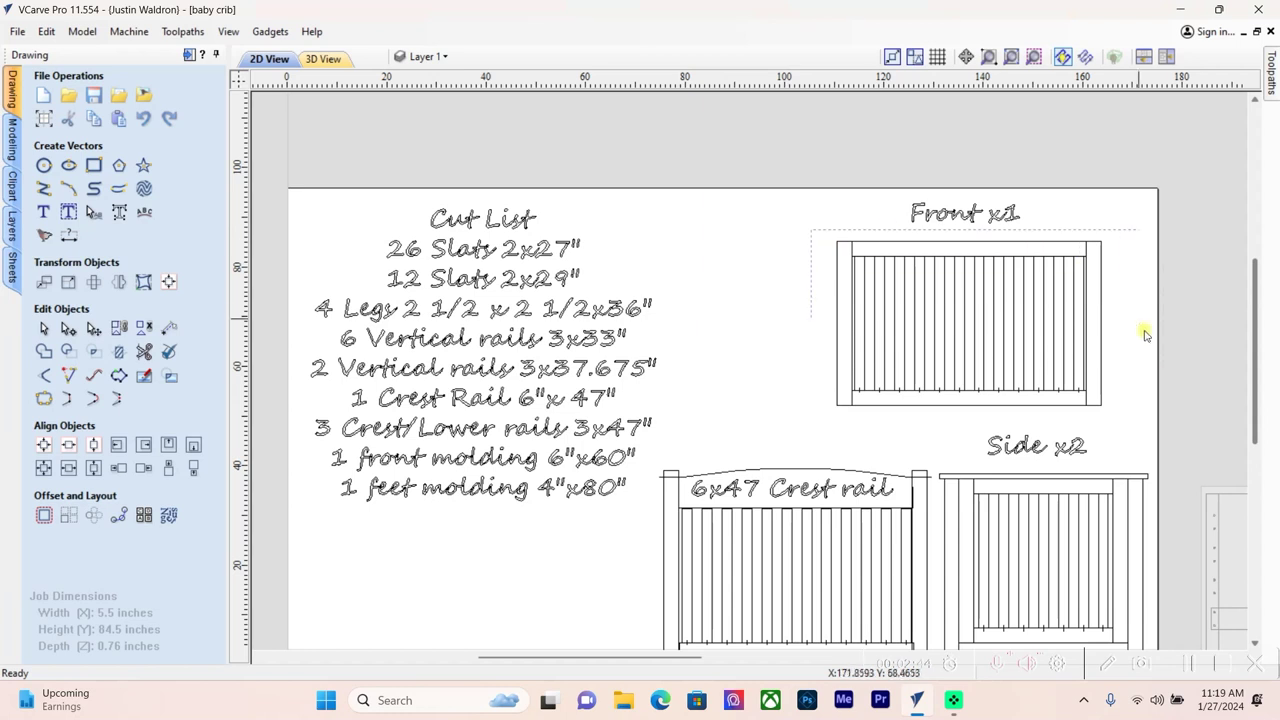
pyautogui.moveTo(1145, 335); pyautogui.dragTo(1151, 417)
pyautogui.moveTo(935, 438); pyautogui.dragTo(1123, 573)
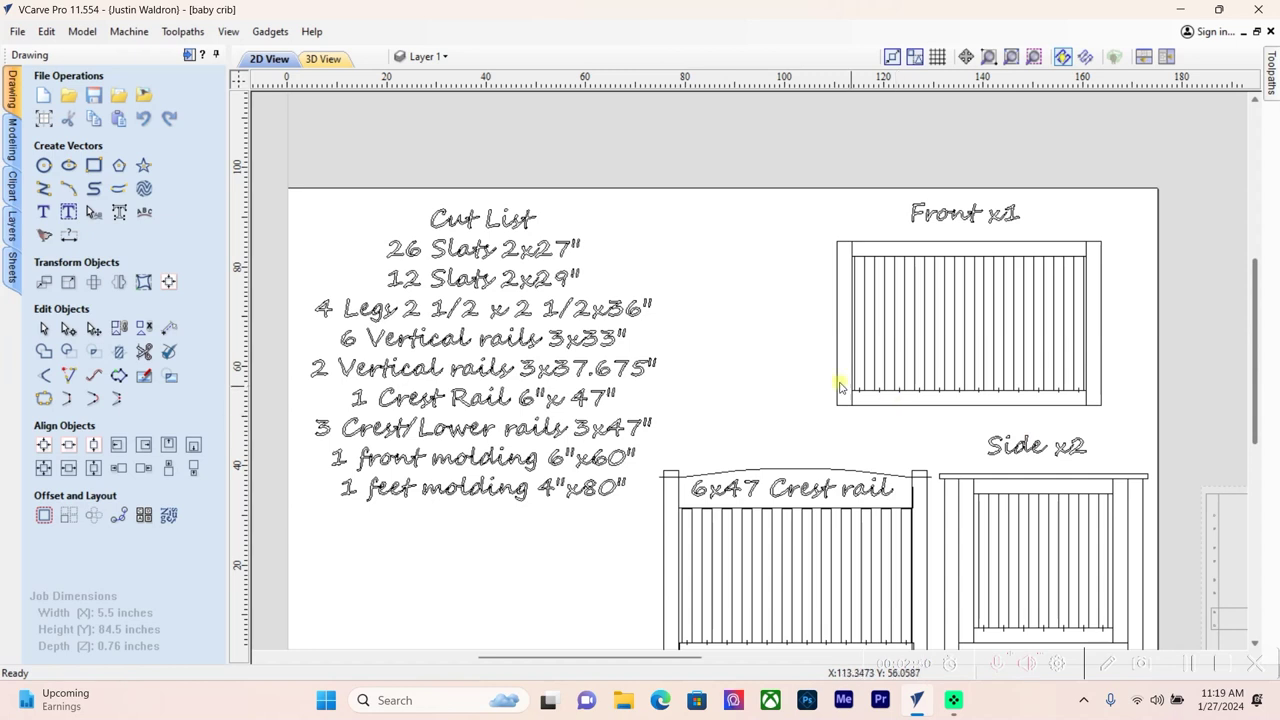
pyautogui.click(872, 395)
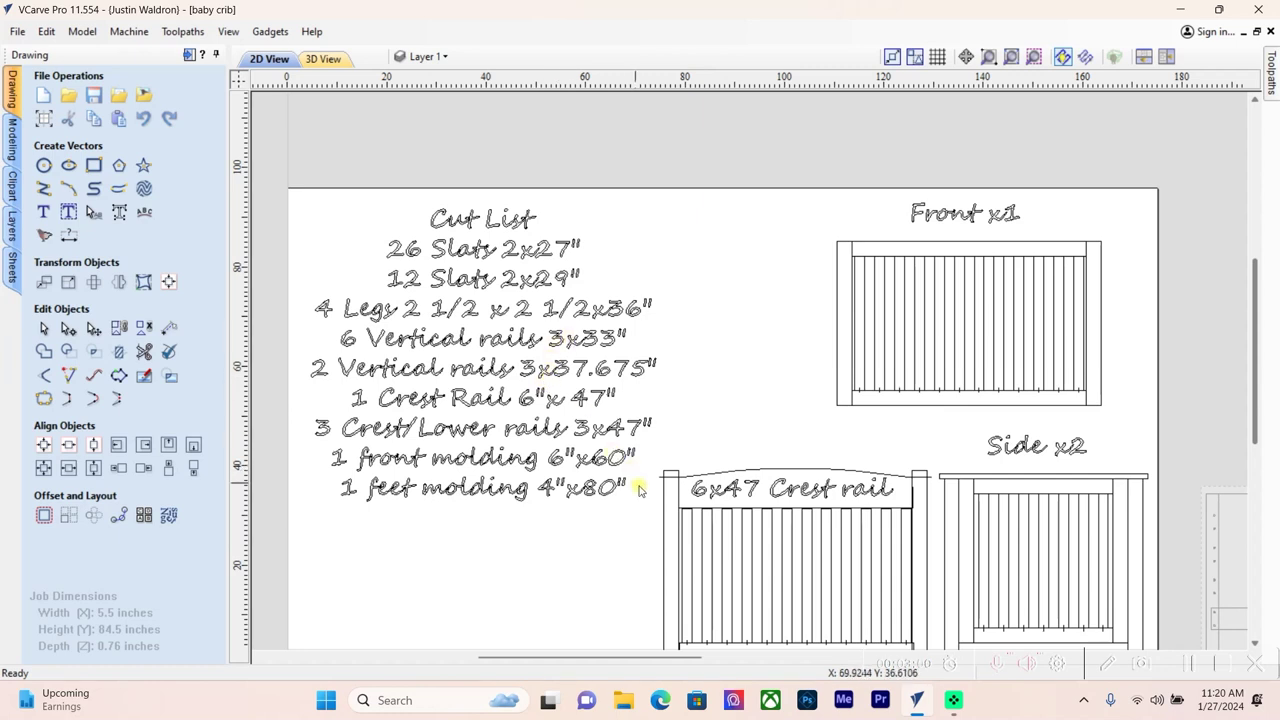
# Select the crest rail panel's left post, then its 3 x 37.675 right post
pyautogui.click(664, 512)
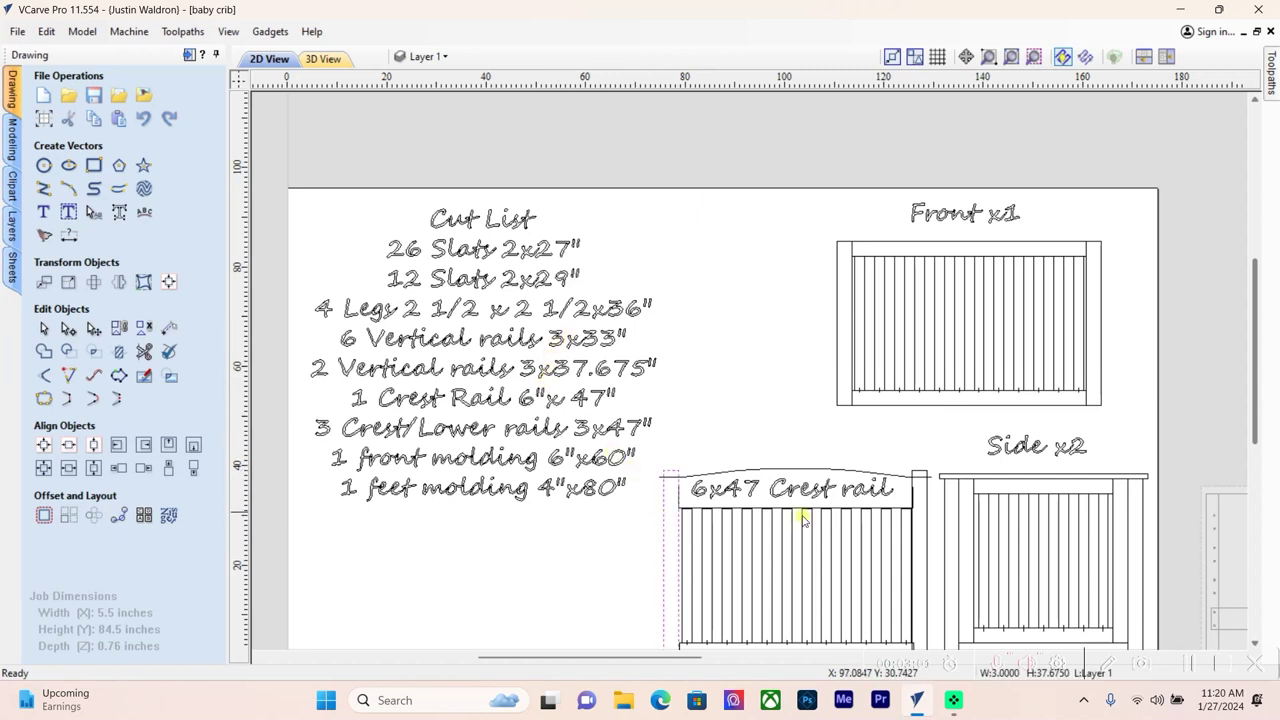
pyautogui.click(924, 534)
pyautogui.scroll(2, 661, 502)
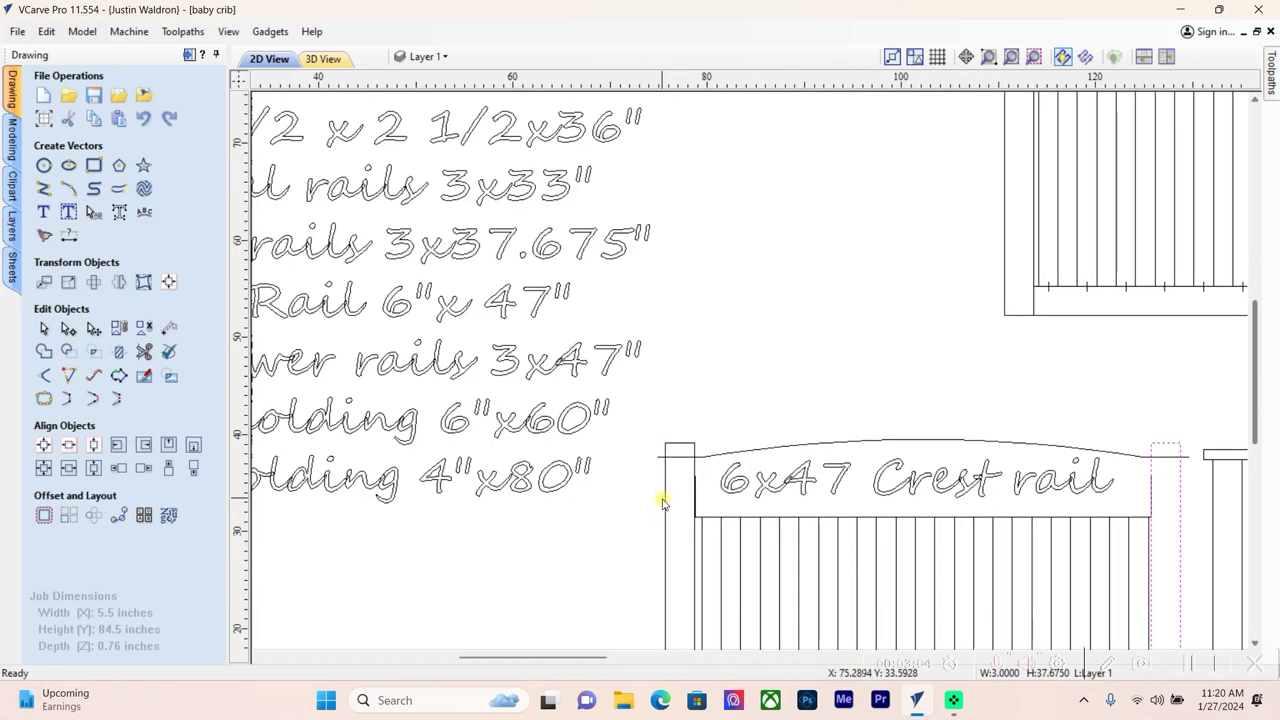
pyautogui.scroll(-2, 683, 485)
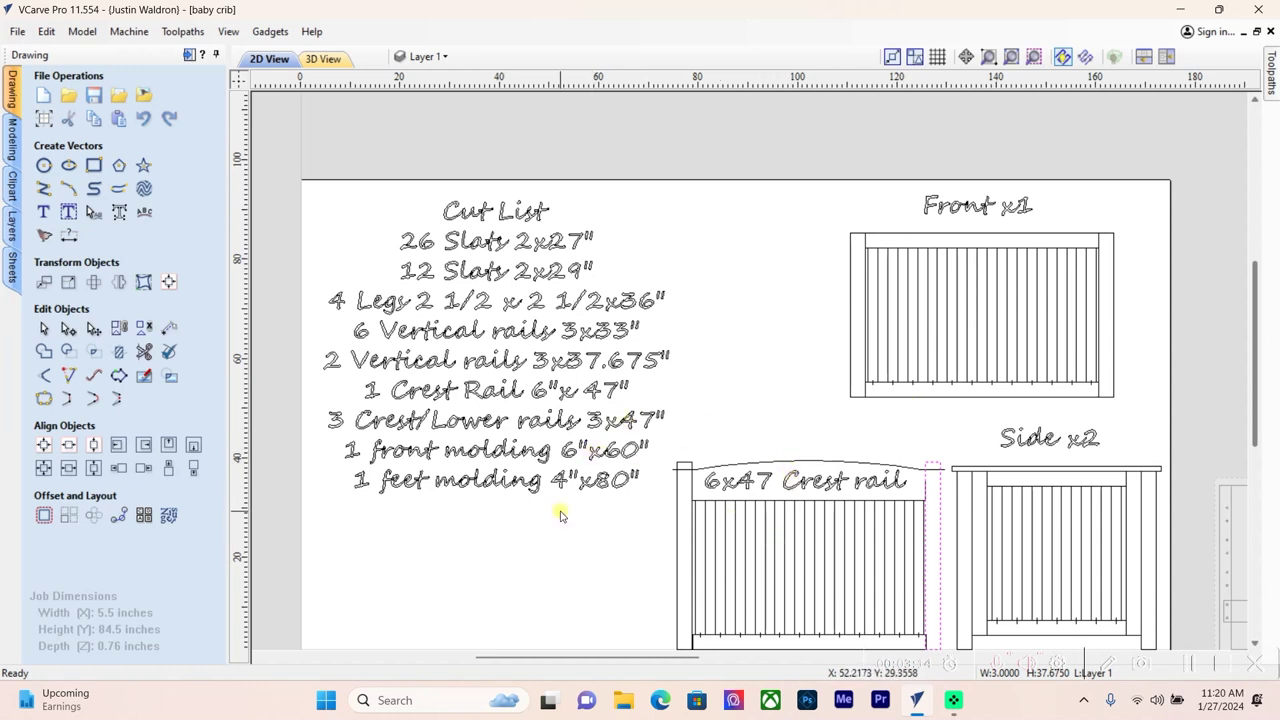
pyautogui.scroll(-1, 558, 517)
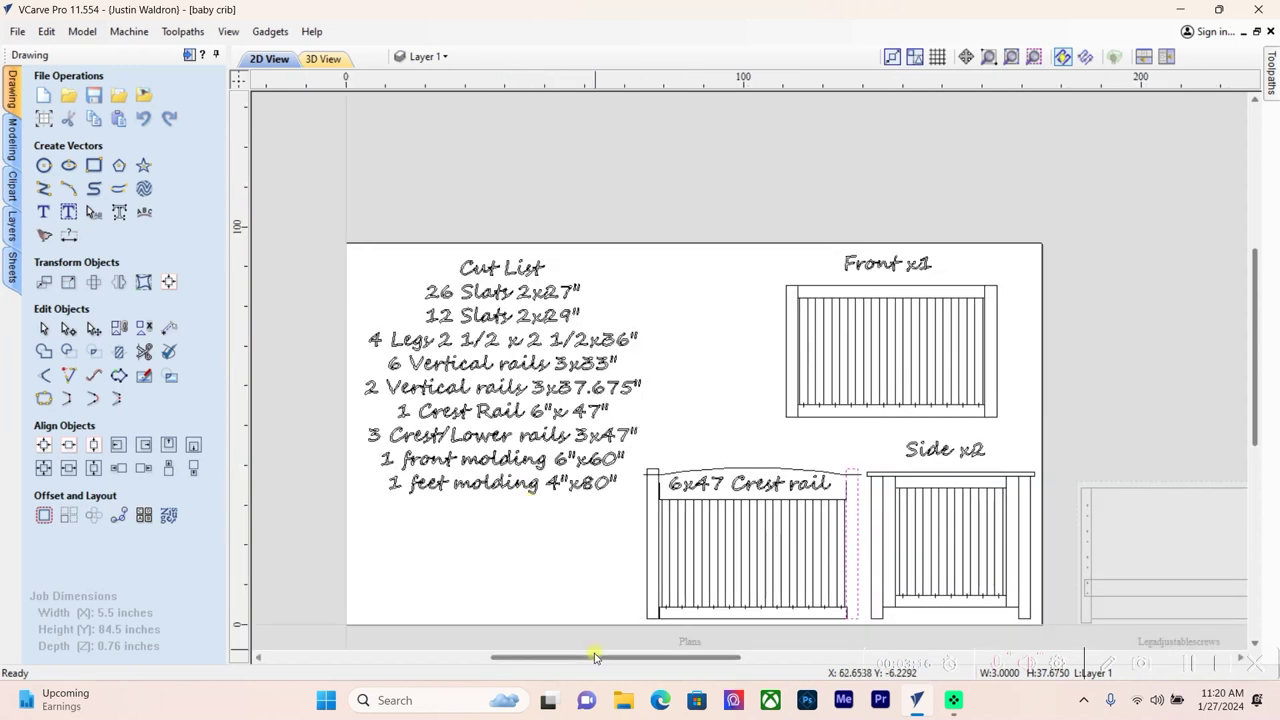
# Make Legadjustablescrews active, select its holed rail, then move on to the Topbackcut sheet
pyautogui.moveTo(594, 660); pyautogui.dragTo(727, 668)
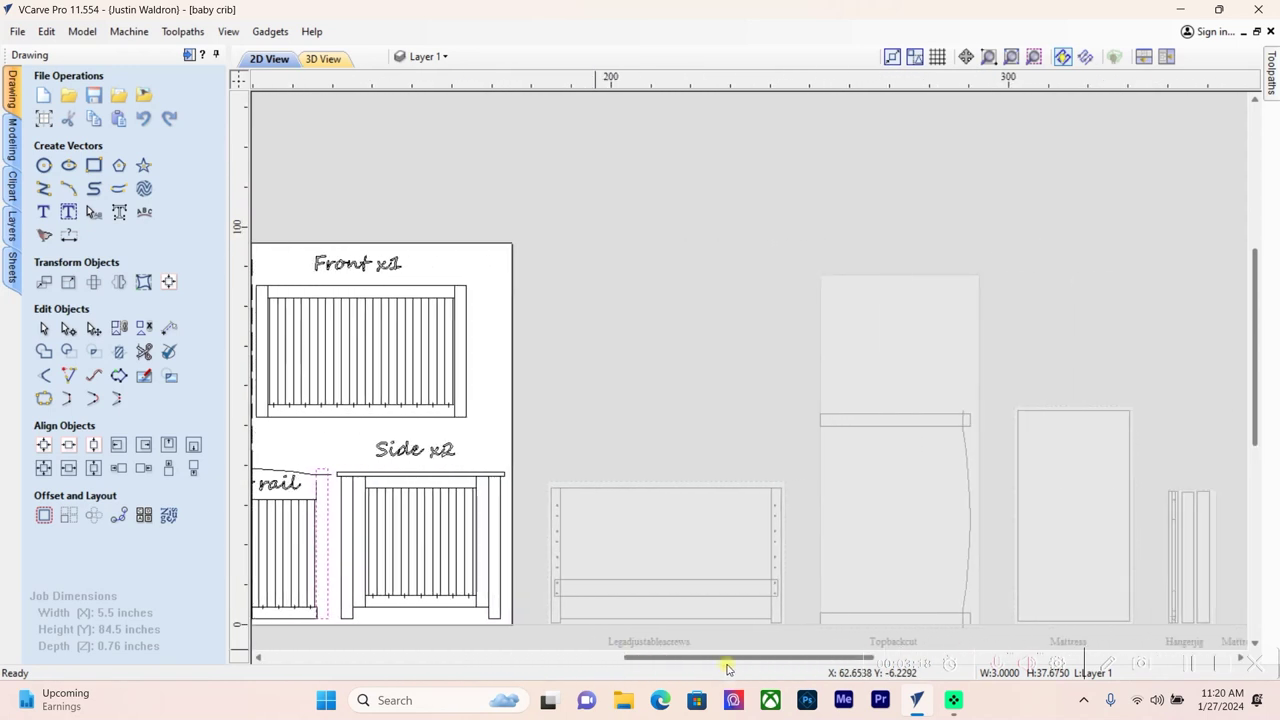
pyautogui.click(720, 610)
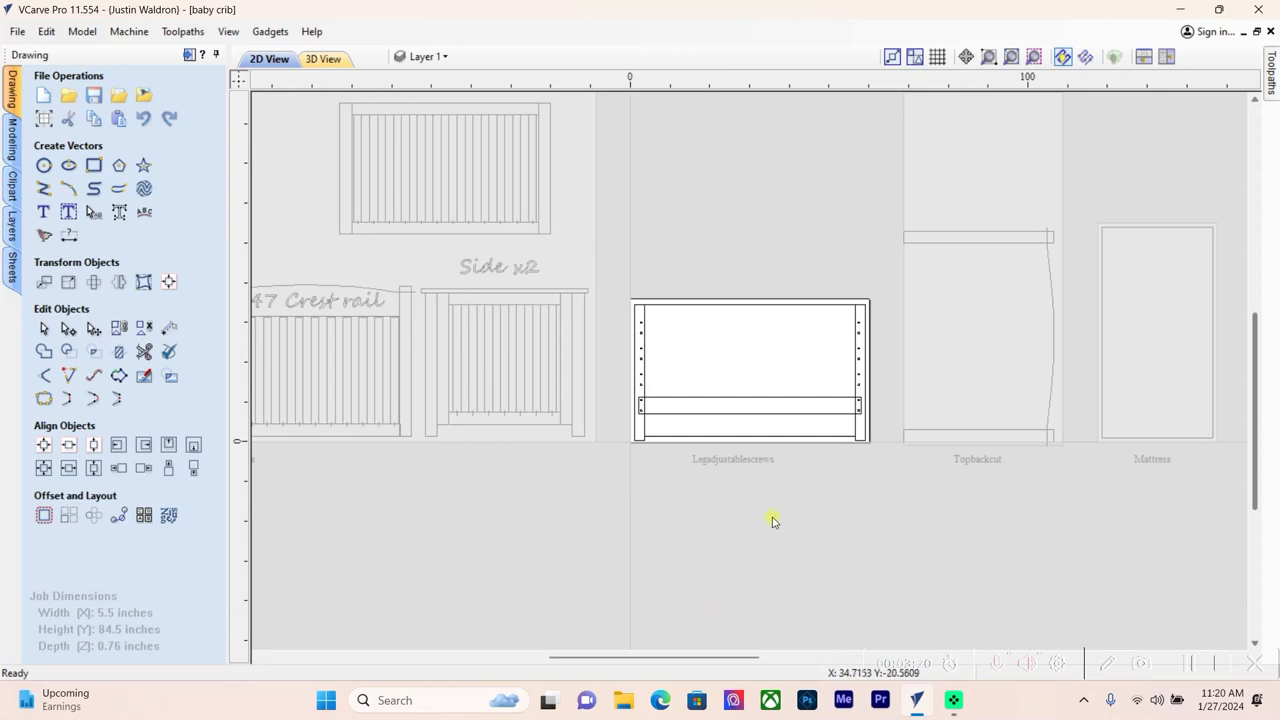
pyautogui.scroll(2, 802, 381)
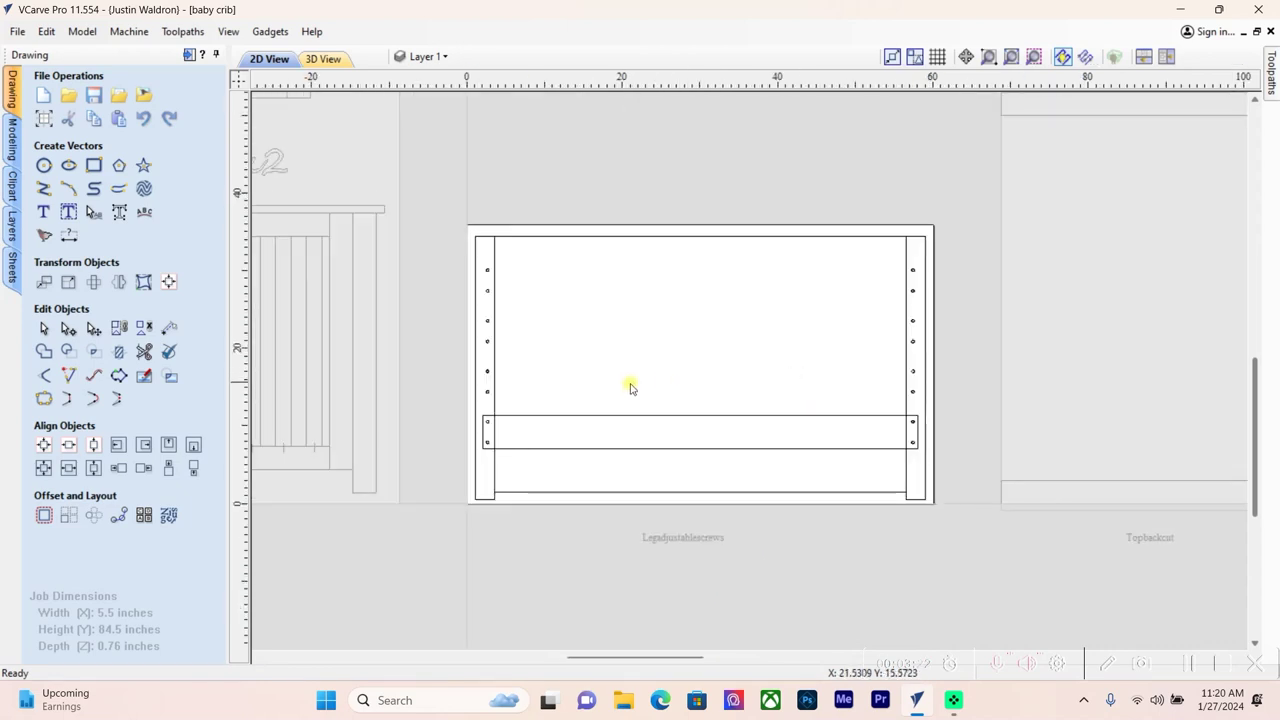
pyautogui.click(586, 417)
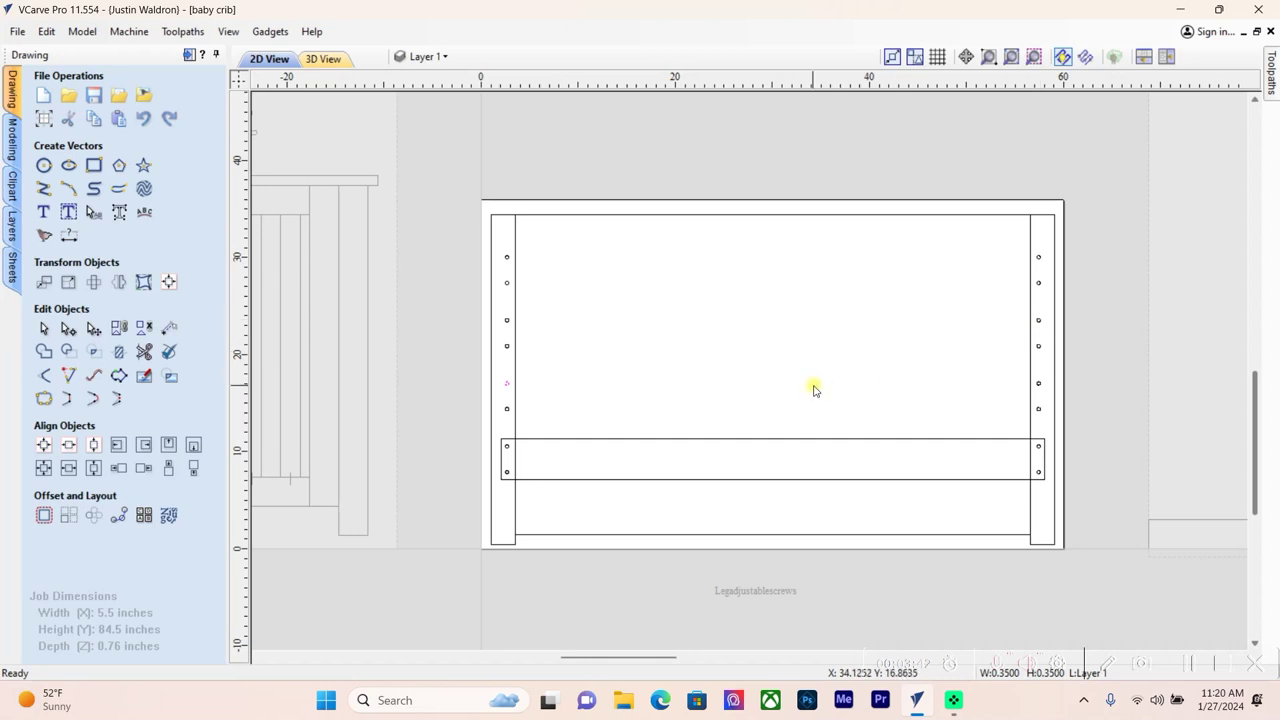
pyautogui.scroll(-3, 814, 389)
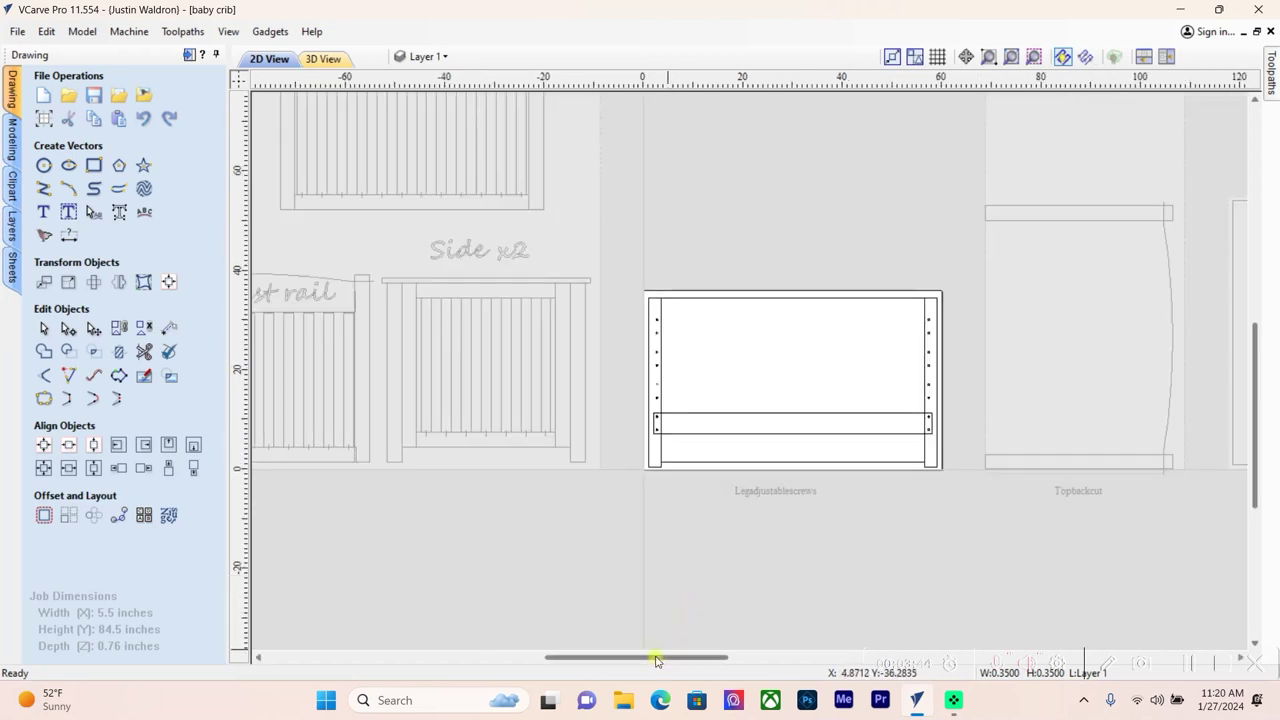
pyautogui.moveTo(654, 658); pyautogui.dragTo(733, 646)
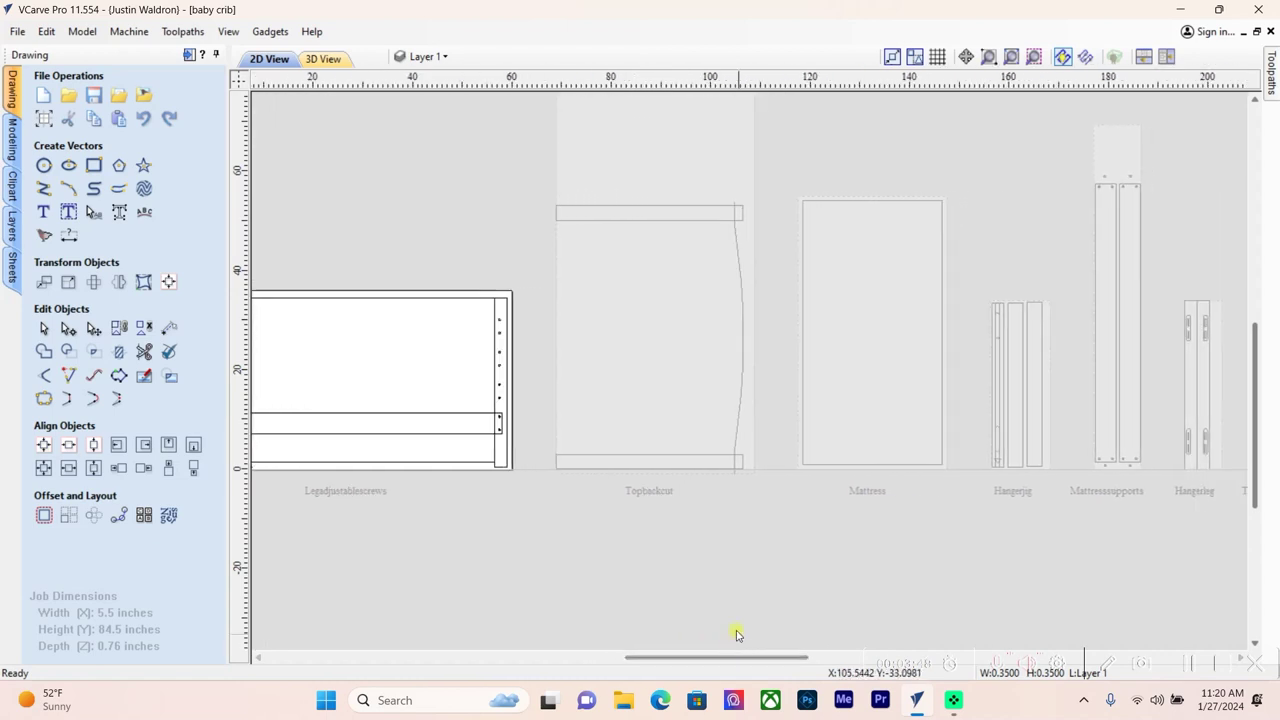
pyautogui.click(683, 396)
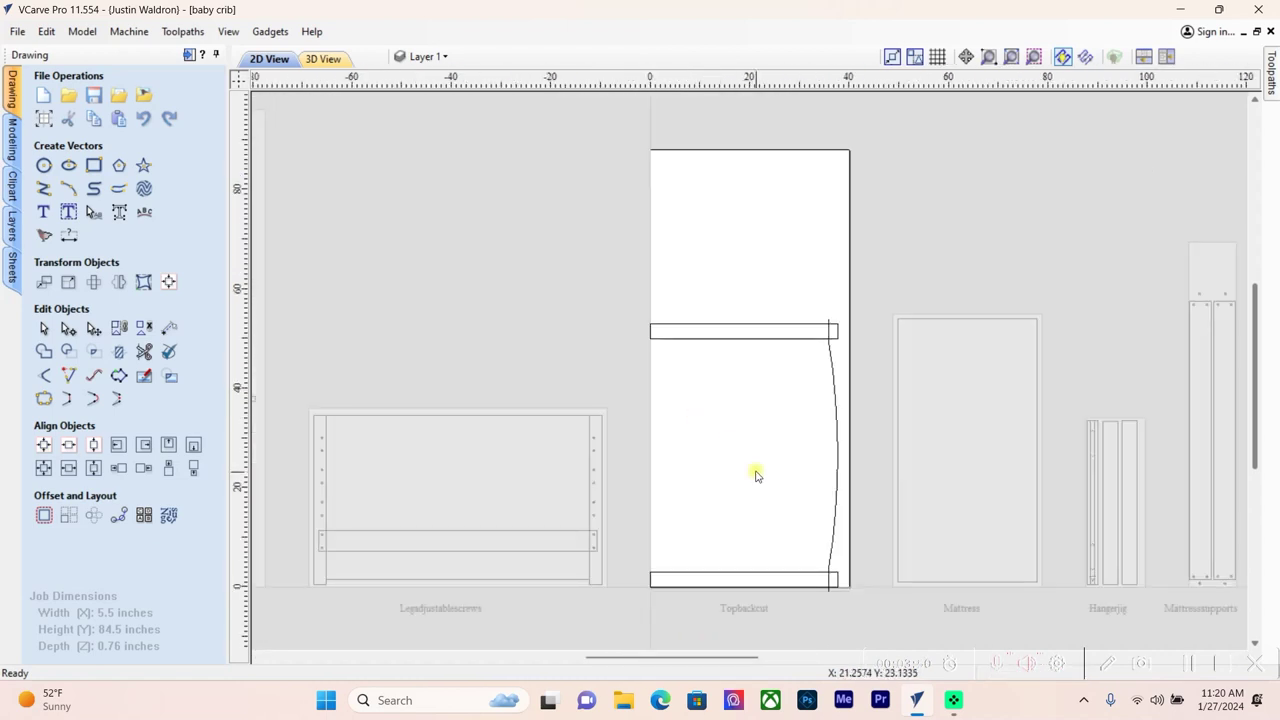
pyautogui.scroll(1, 777, 513)
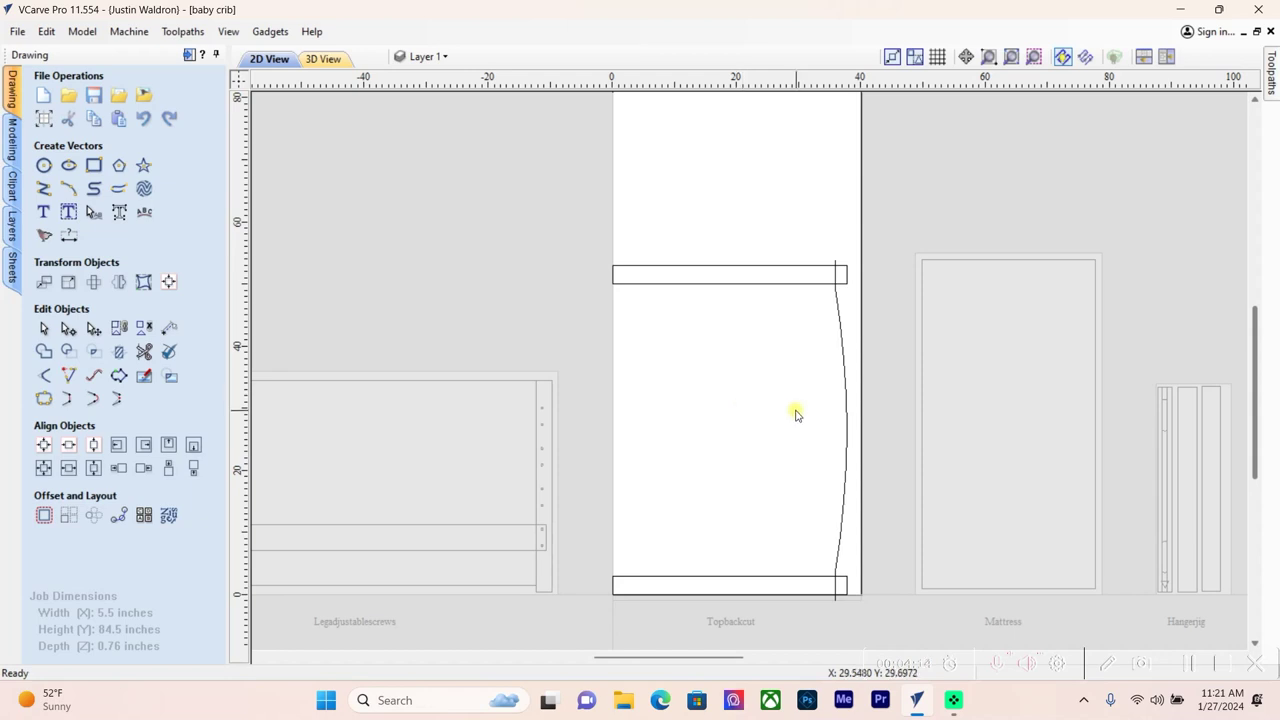
pyautogui.scroll(-1, 796, 414)
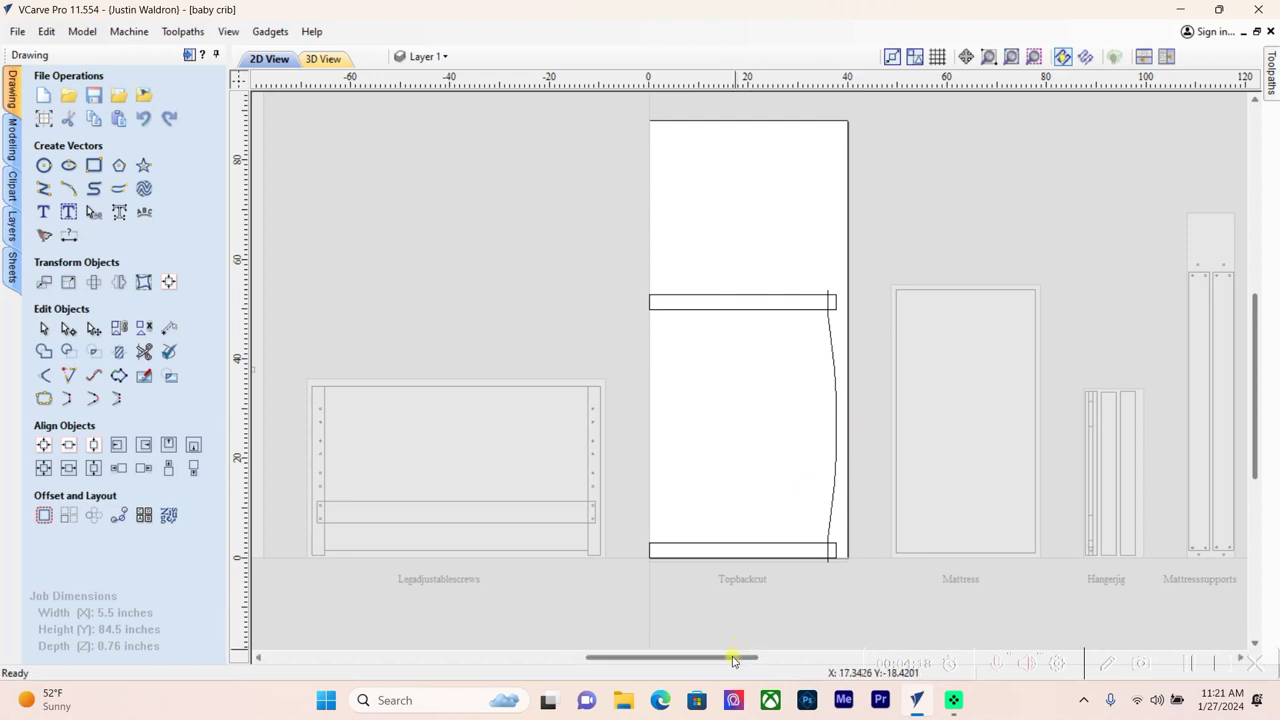
pyautogui.moveTo(737, 659); pyautogui.dragTo(826, 665)
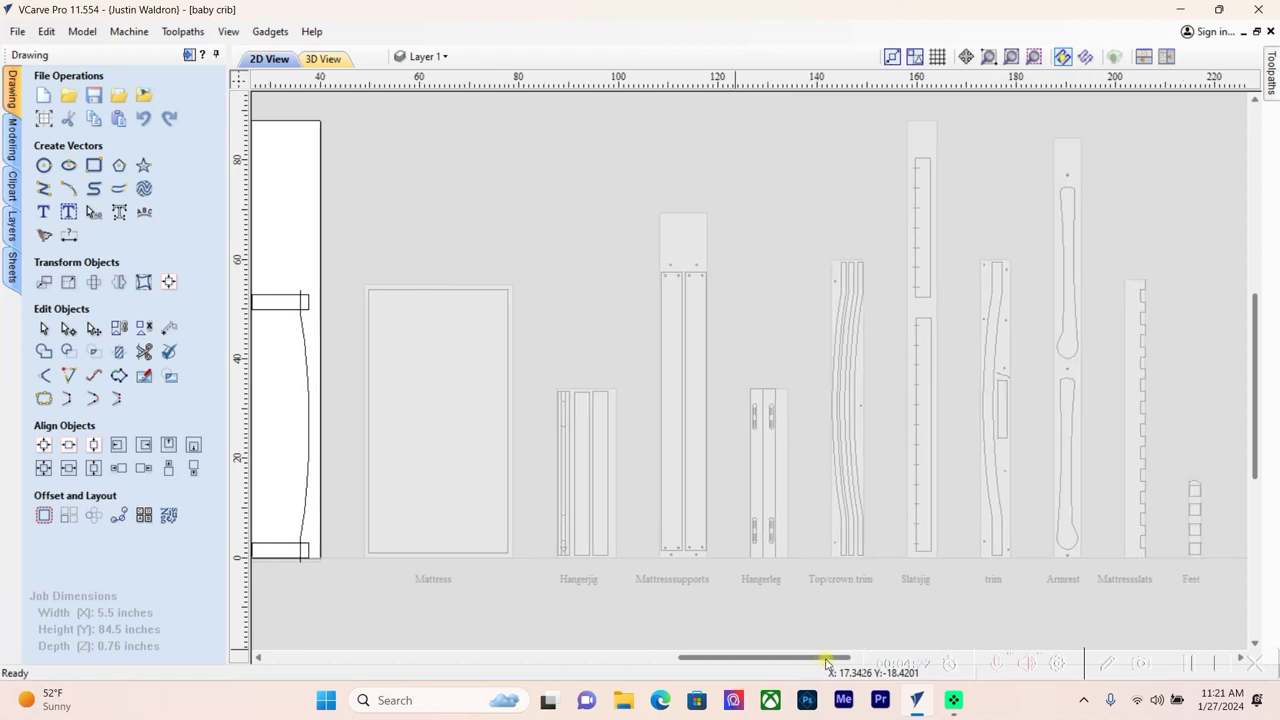
# Make the Hangerleg sheet active and select its outer slot outlines
pyautogui.click(766, 530)
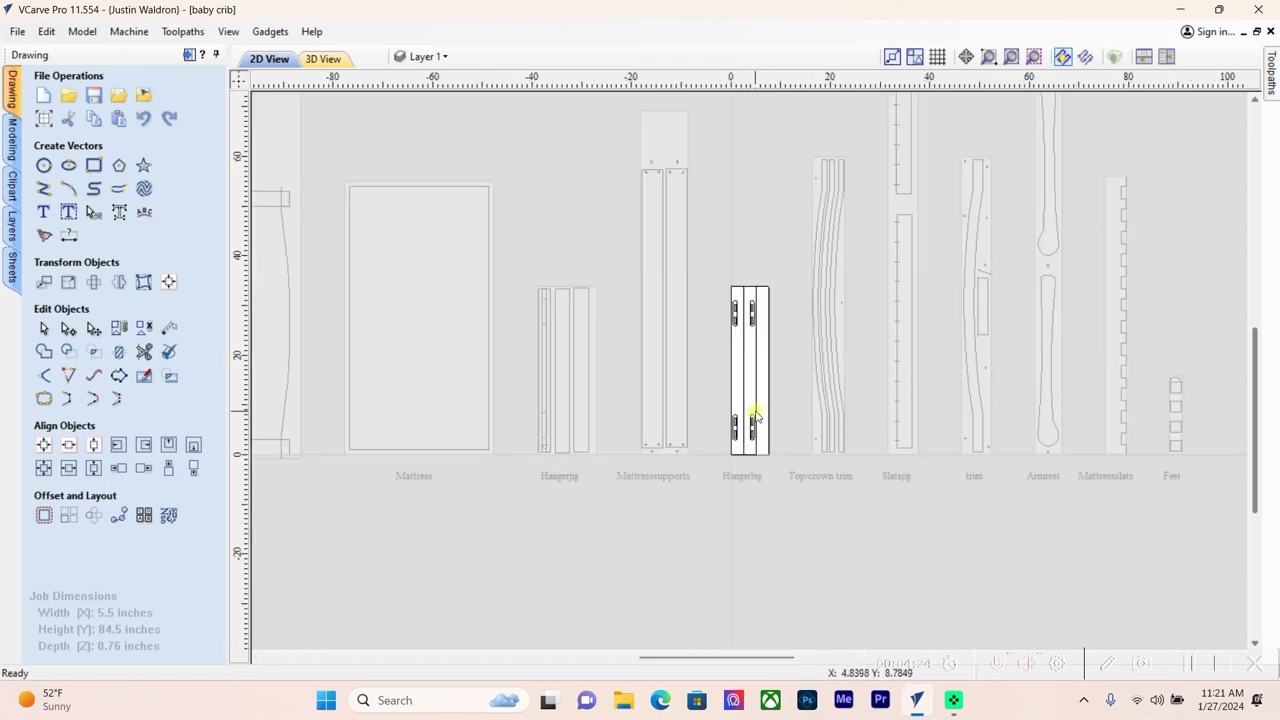
pyautogui.scroll(4, 755, 415)
pyautogui.scroll(2, 717, 449)
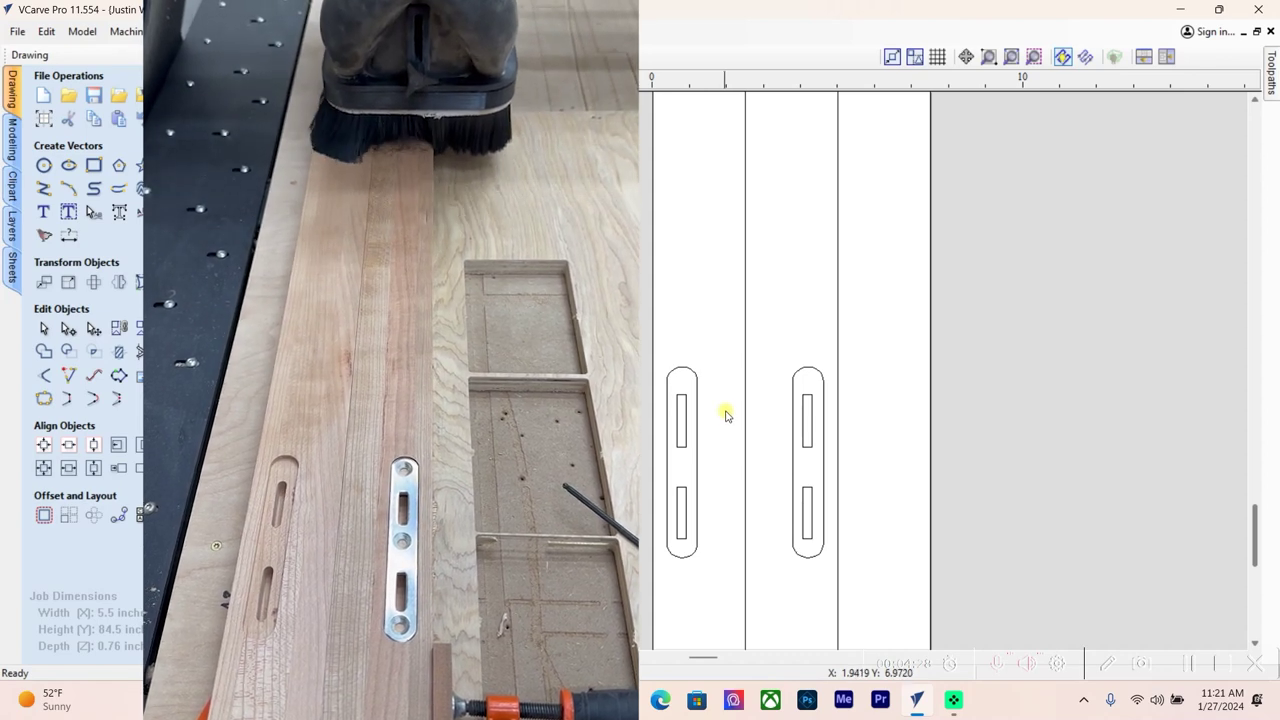
pyautogui.click(665, 372)
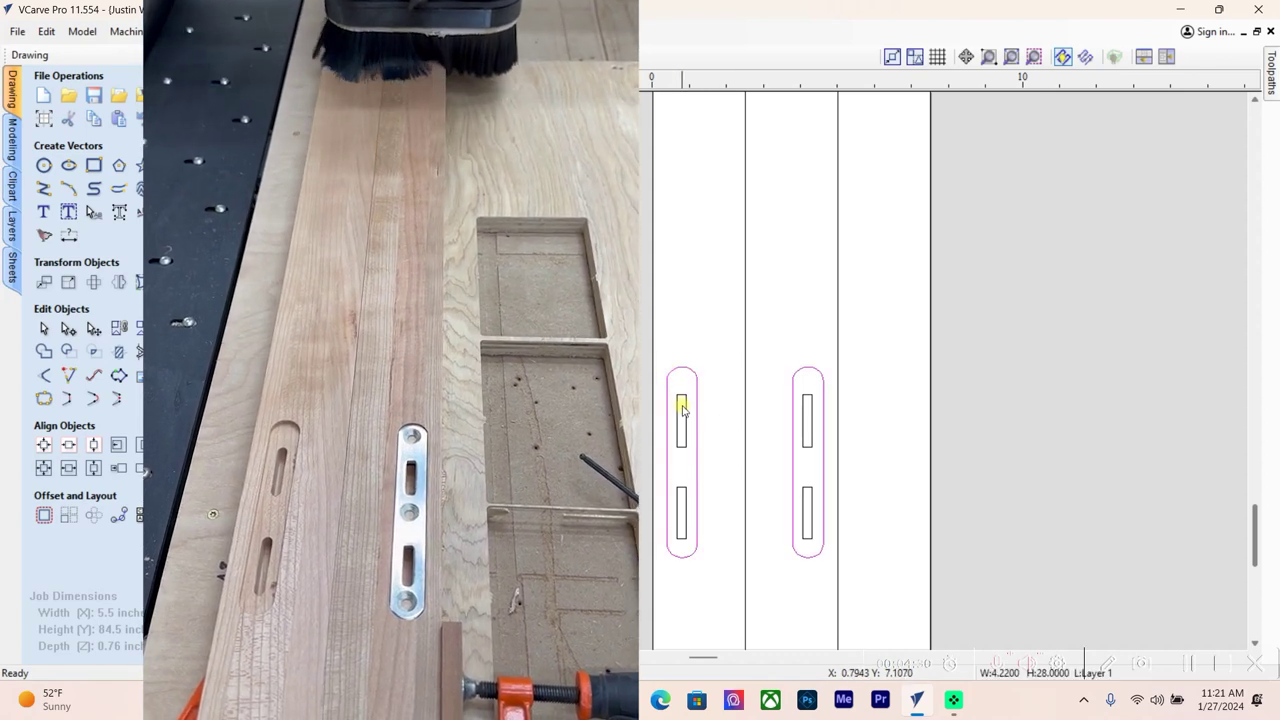
pyautogui.scroll(-2, 700, 435)
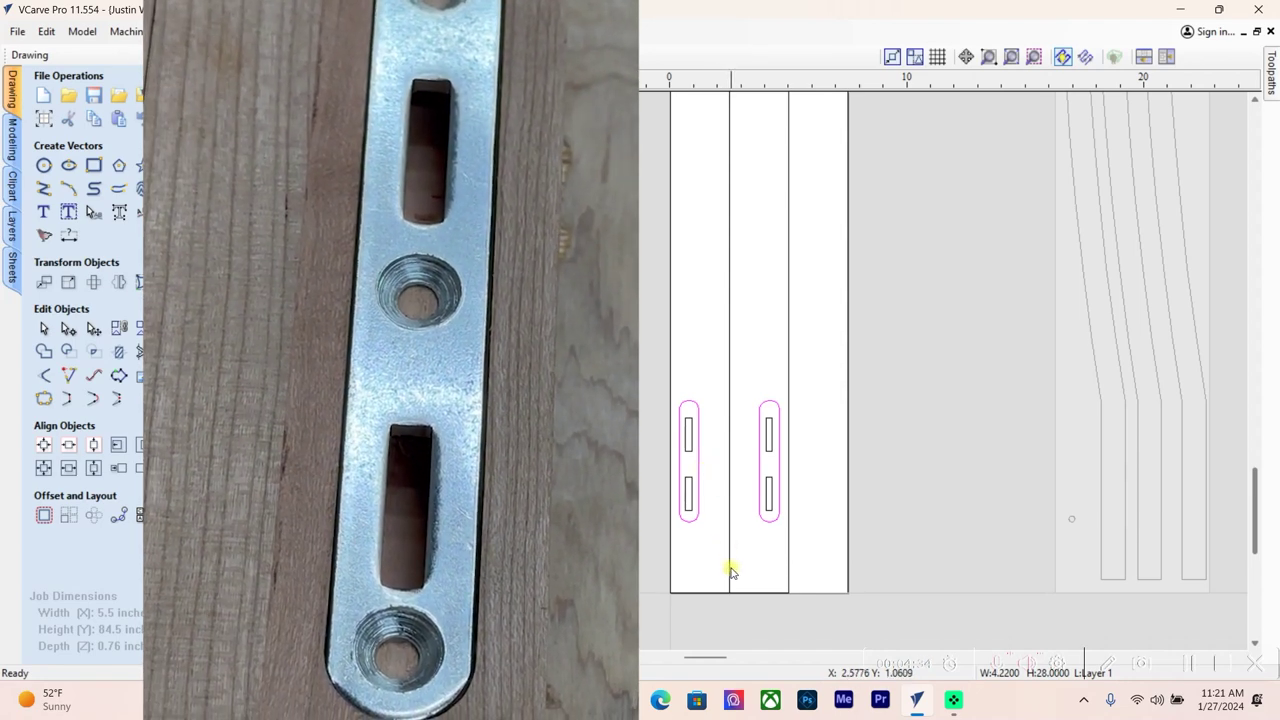
pyautogui.scroll(-2, 730, 570)
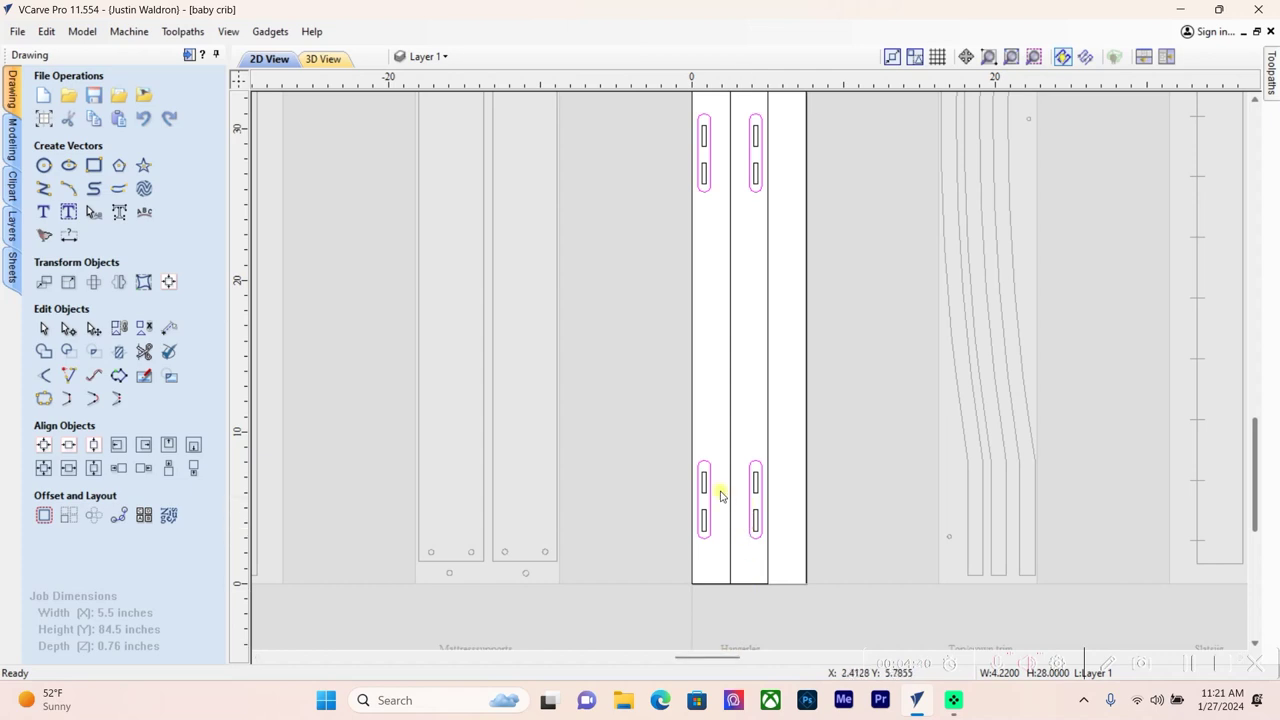
pyautogui.scroll(-1, 753, 476)
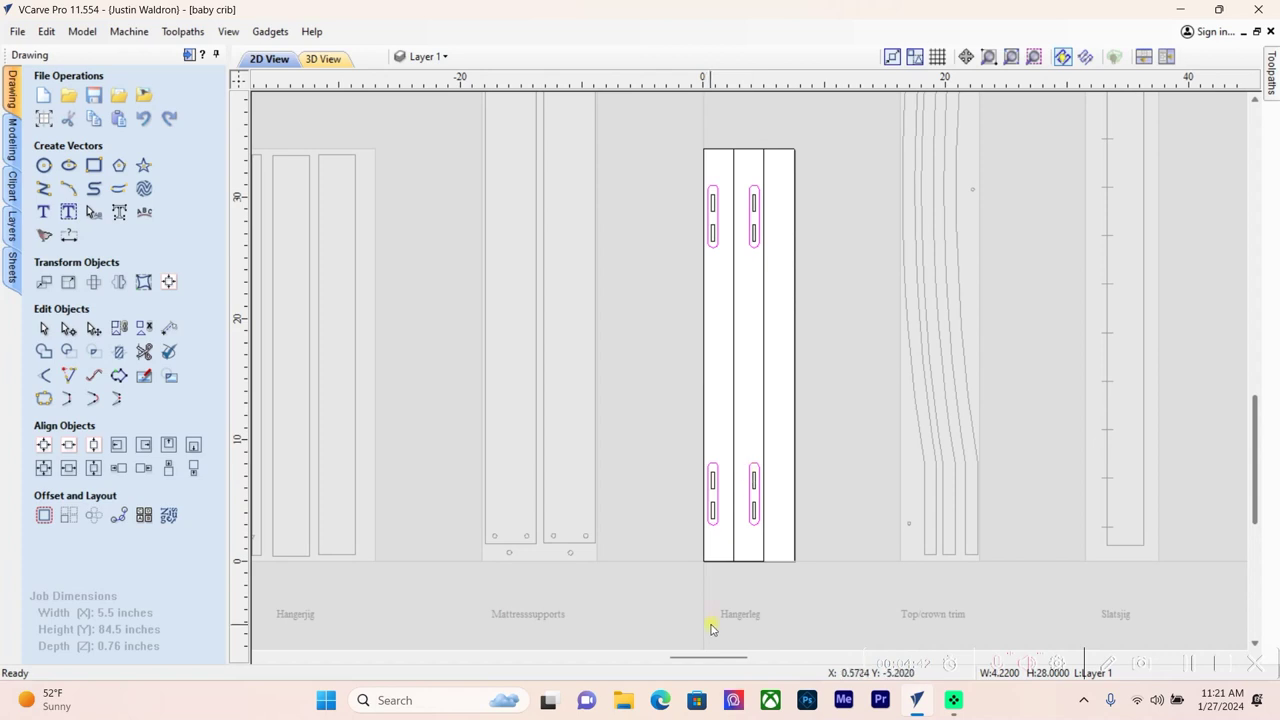
# Make Mattresssupports active, then pan left to the crib crest rail and side drawings
pyautogui.click(523, 531)
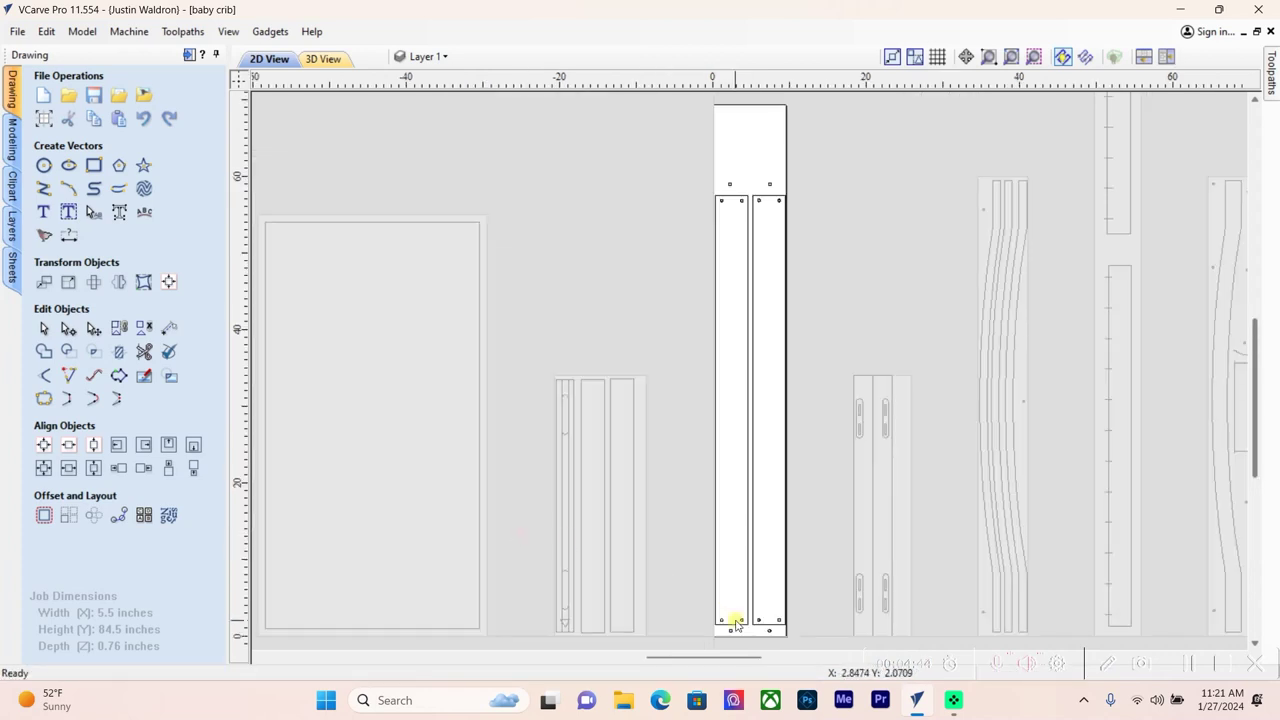
pyautogui.scroll(2, 740, 617)
pyautogui.scroll(3, 741, 628)
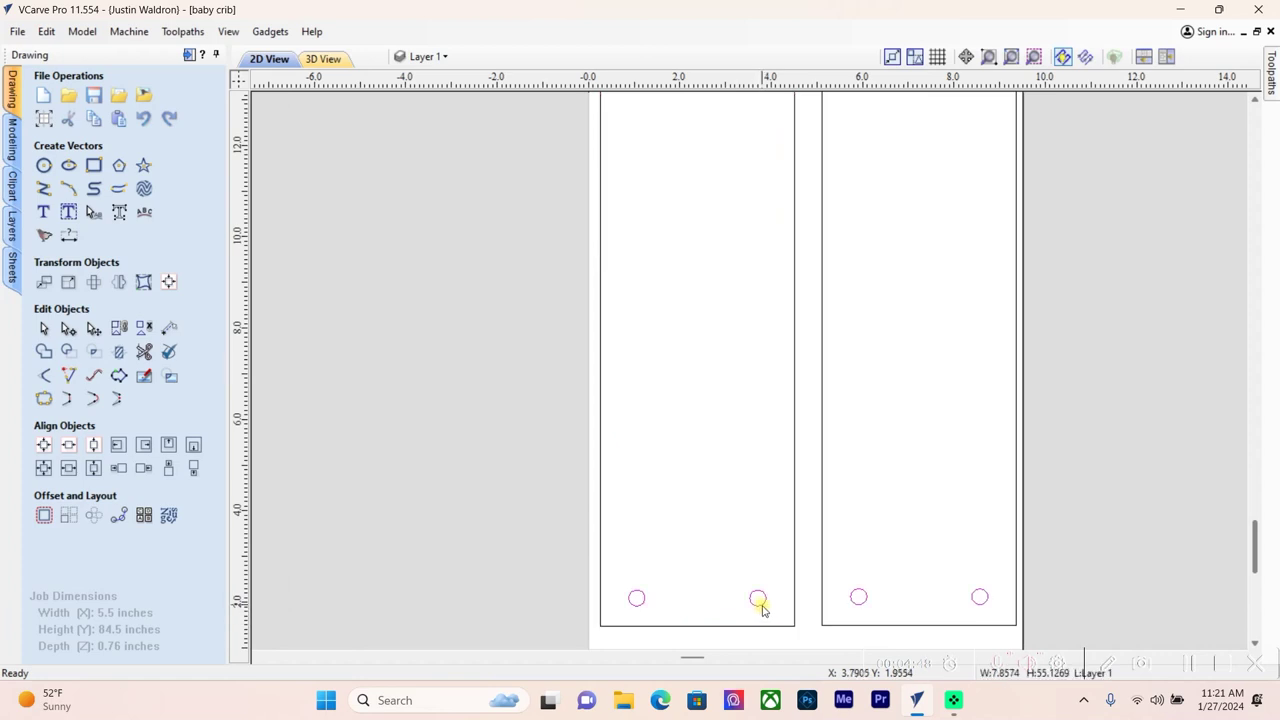
pyautogui.scroll(-4, 760, 607)
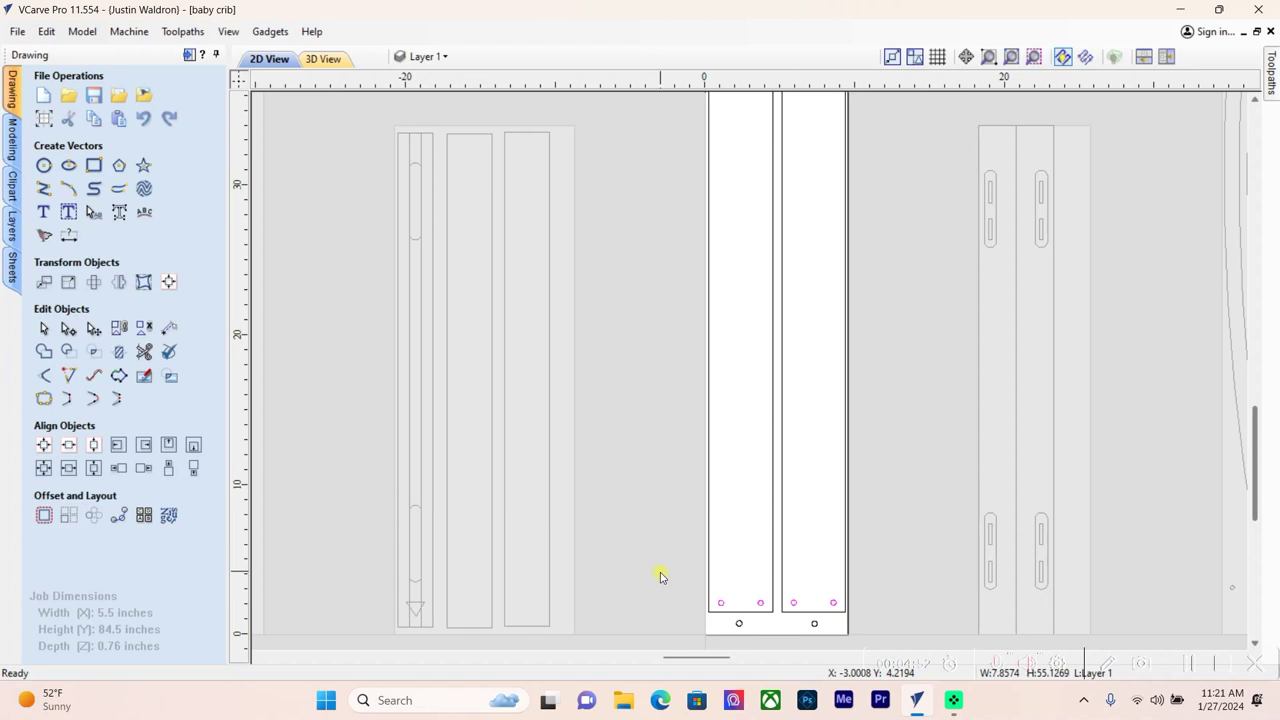
pyautogui.scroll(-2, 660, 576)
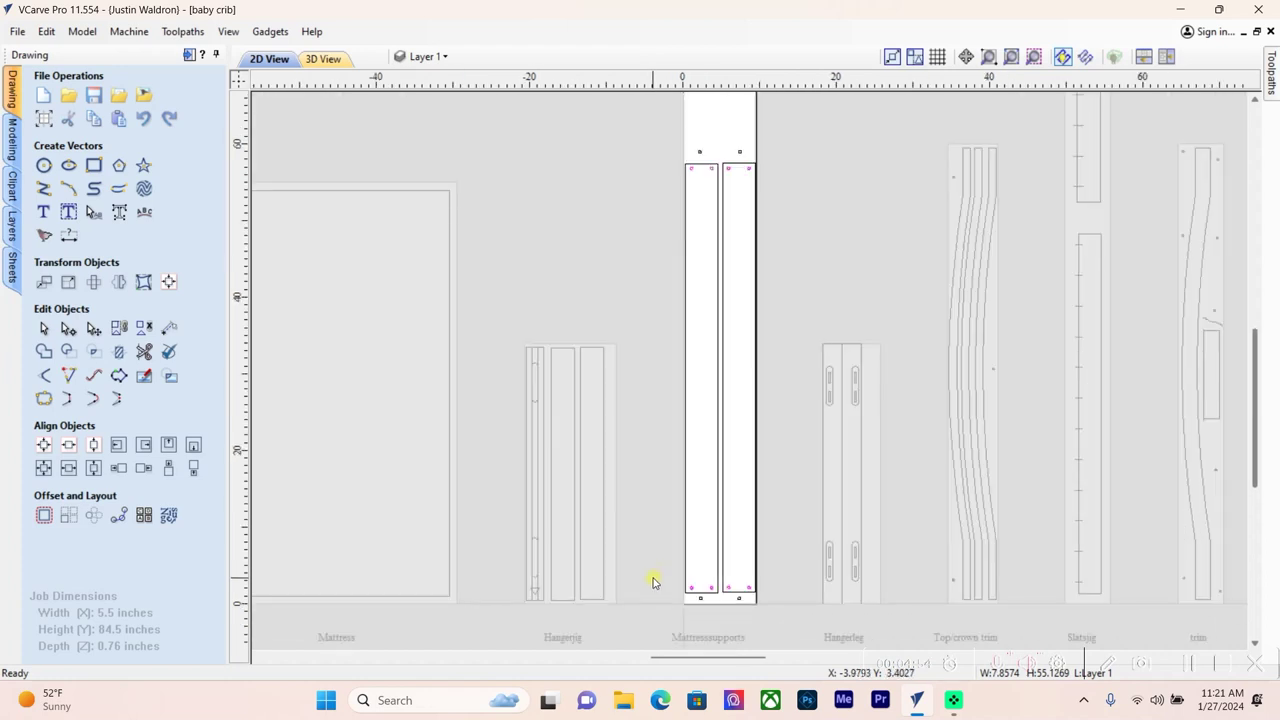
pyautogui.moveTo(708, 660); pyautogui.dragTo(698, 660)
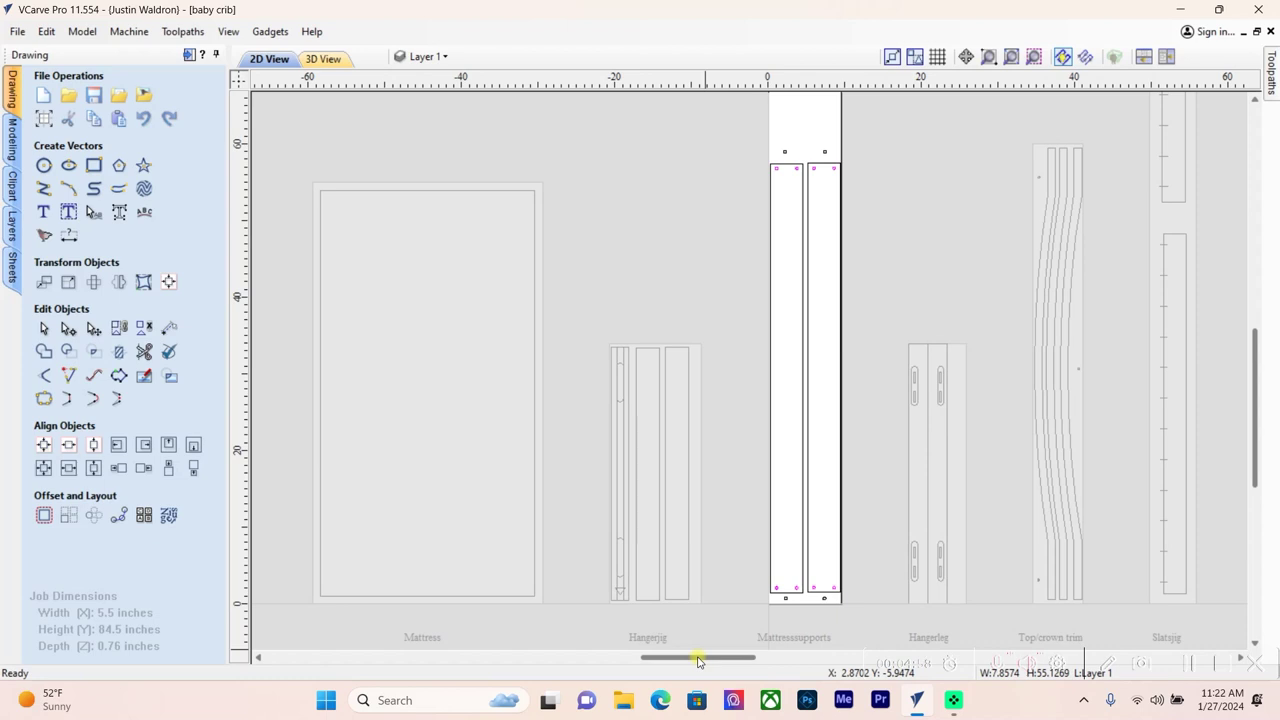
pyautogui.moveTo(698, 660); pyautogui.dragTo(512, 657)
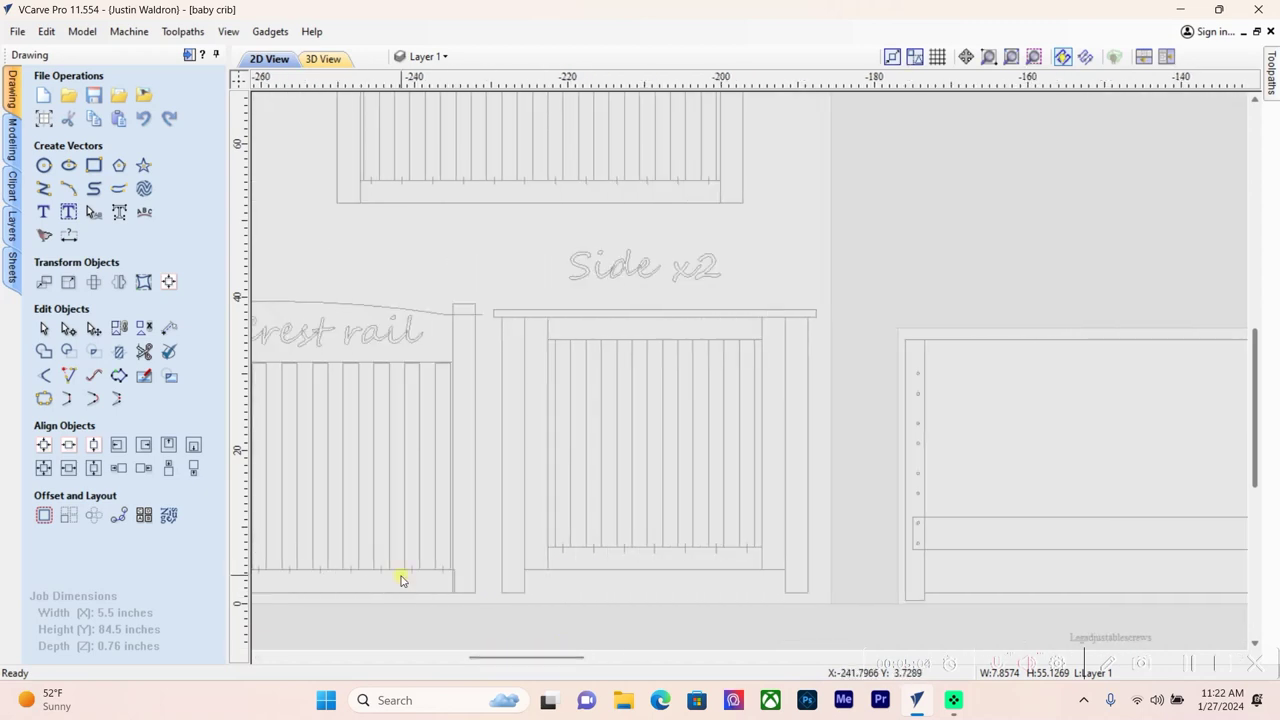
# Fit the whole job in the window with F3 and pan across toward the Hangerjig part
pyautogui.press('F3')
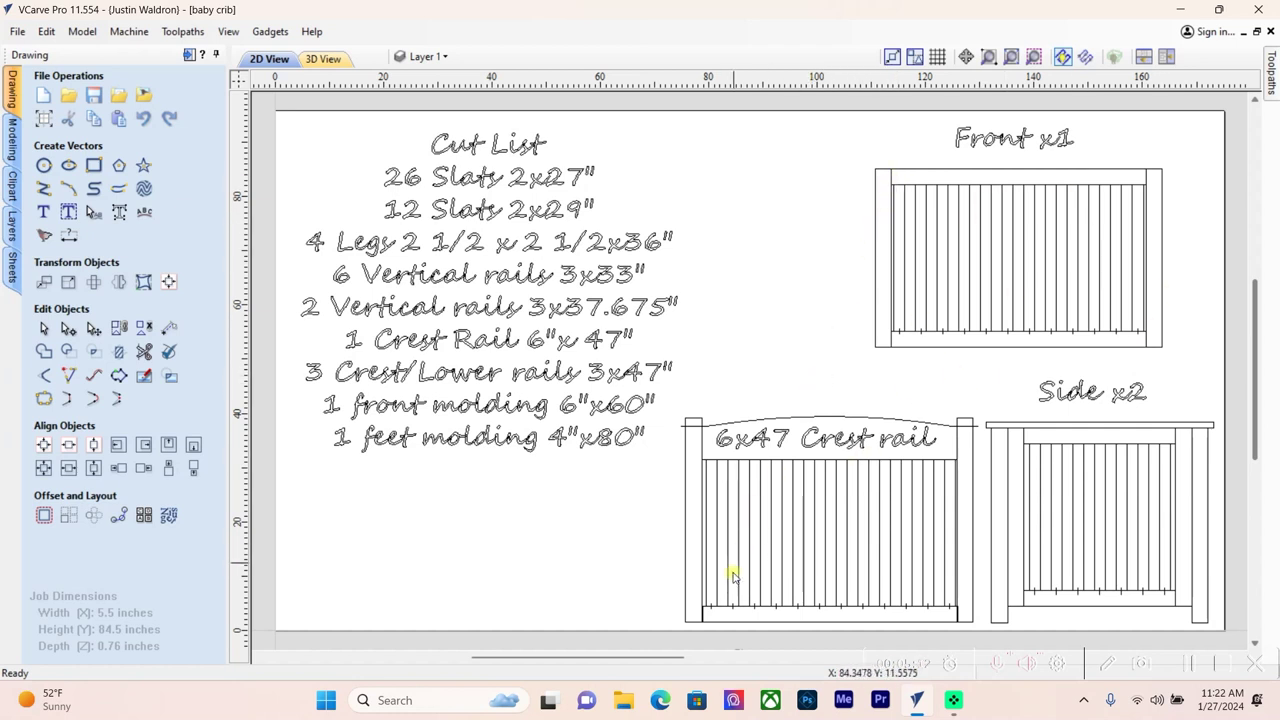
pyautogui.moveTo(665, 658); pyautogui.dragTo(924, 660)
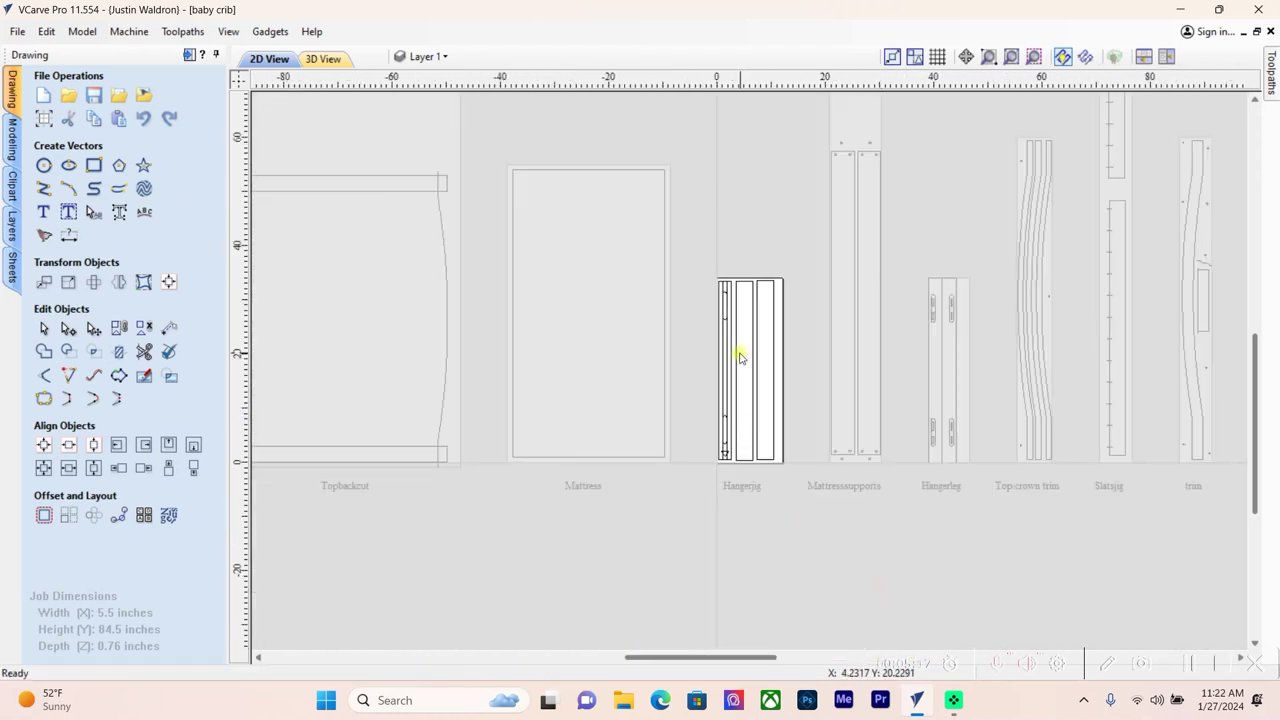
pyautogui.scroll(3, 740, 357)
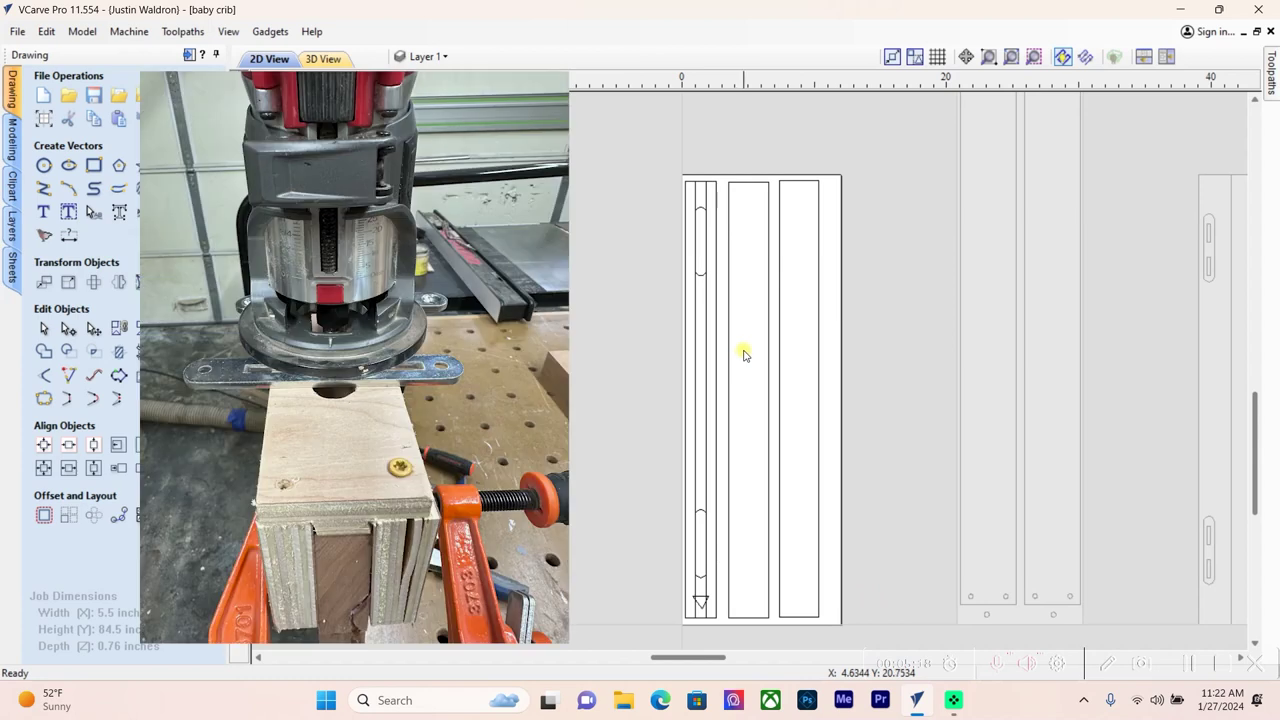
pyautogui.scroll(1, 737, 421)
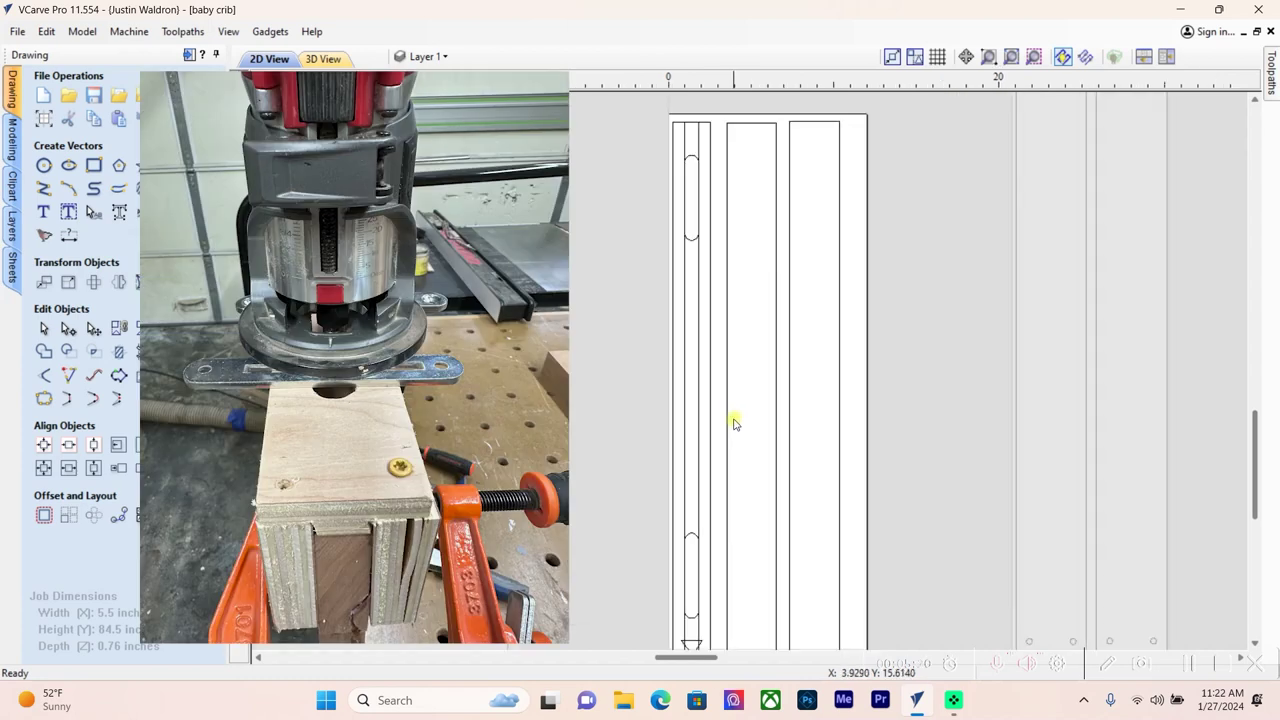
pyautogui.scroll(-2, 731, 422)
pyautogui.scroll(4, 712, 575)
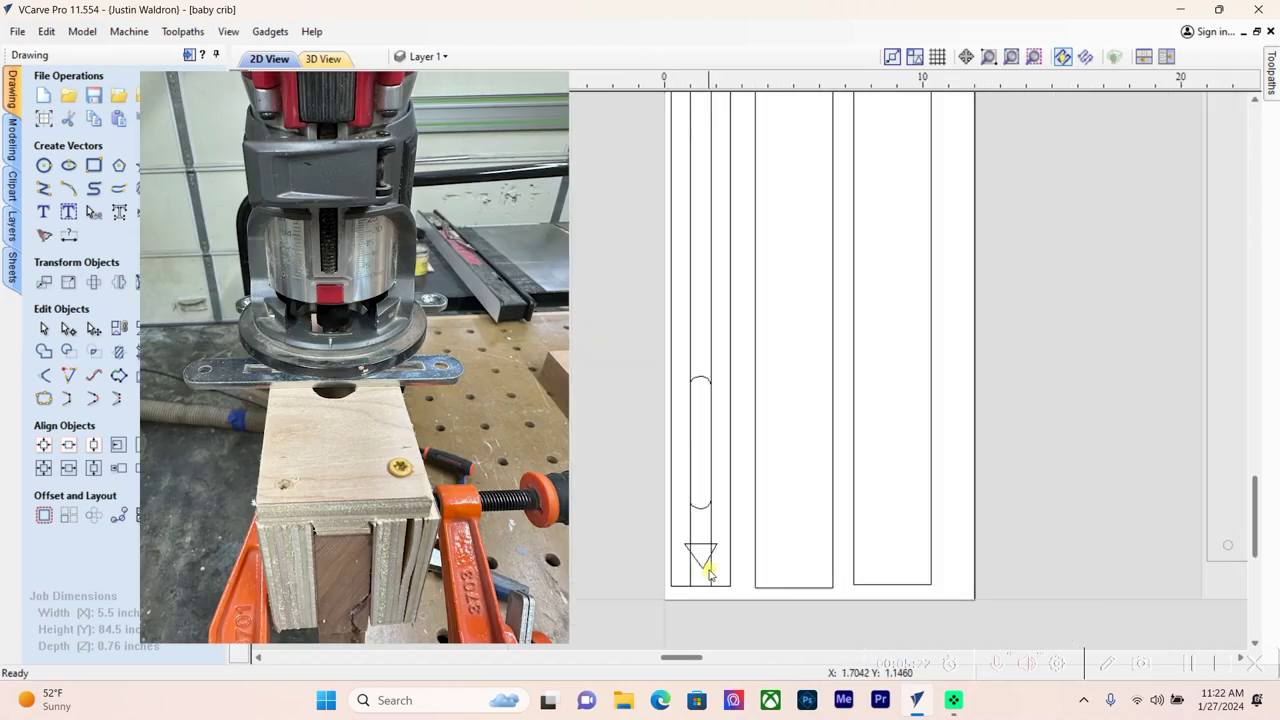
pyautogui.click(704, 570)
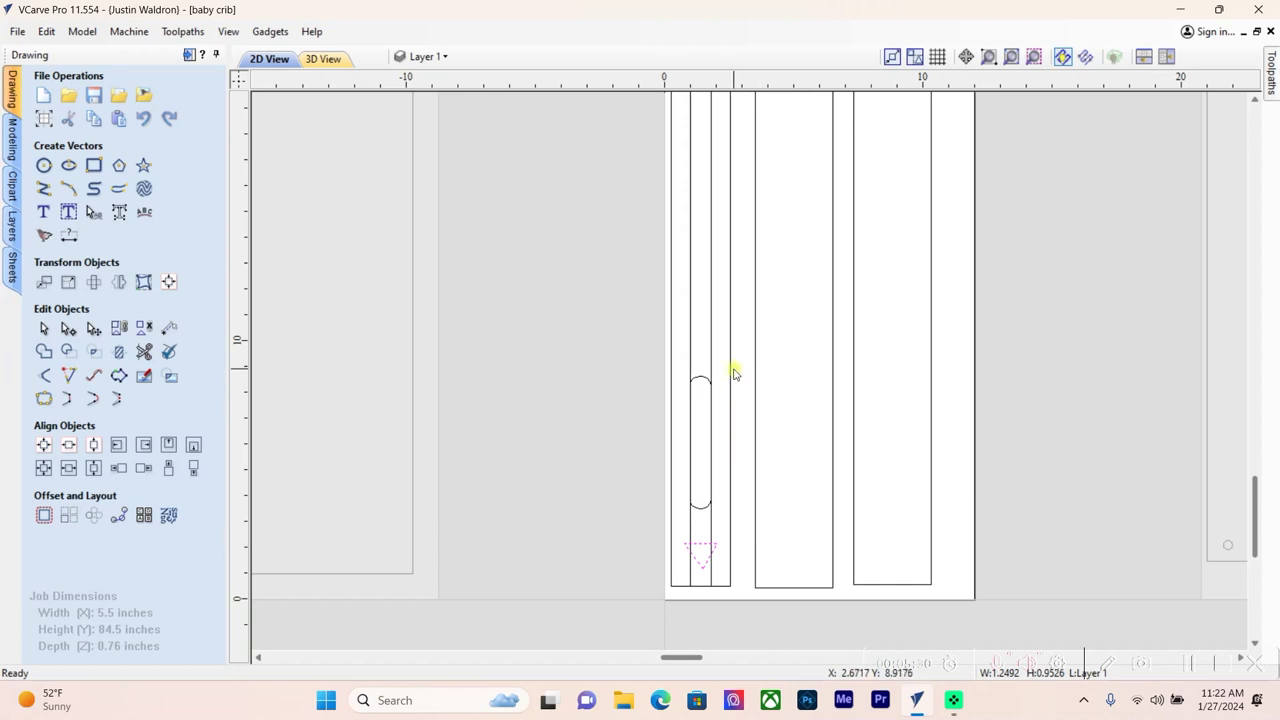
pyautogui.scroll(-1, 733, 373)
pyautogui.scroll(-1, 734, 369)
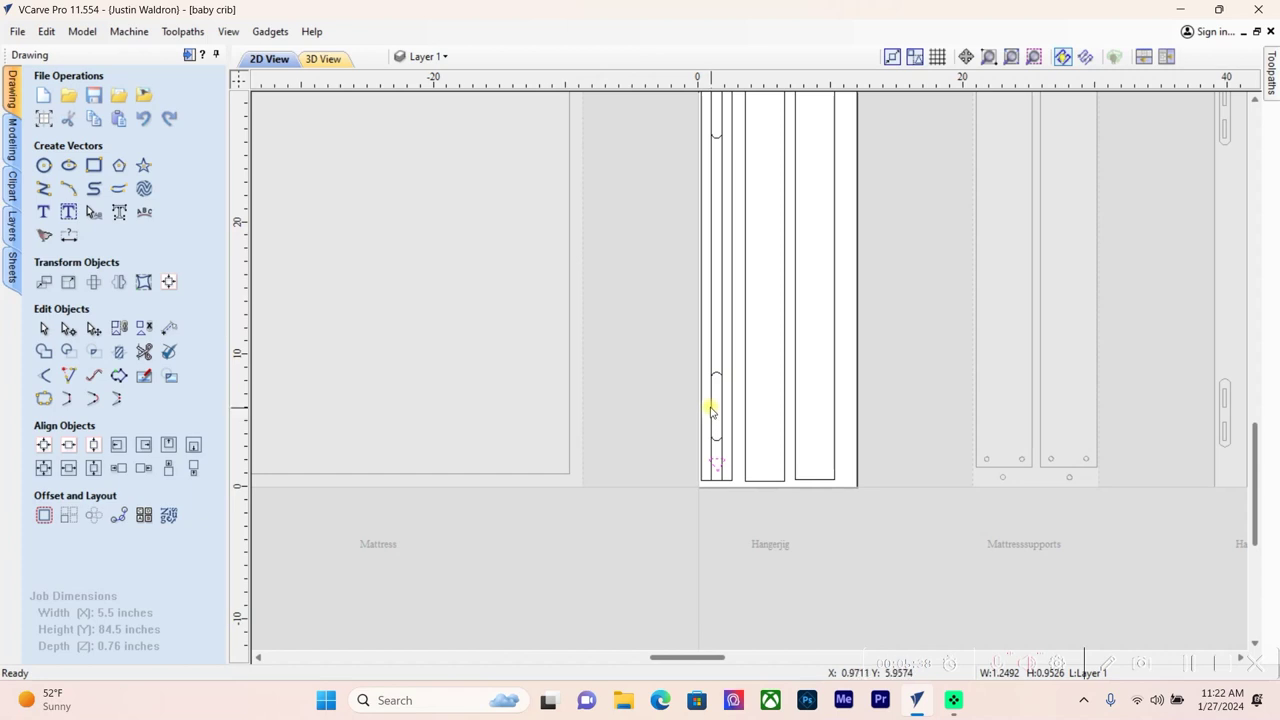
pyautogui.scroll(3, 718, 397)
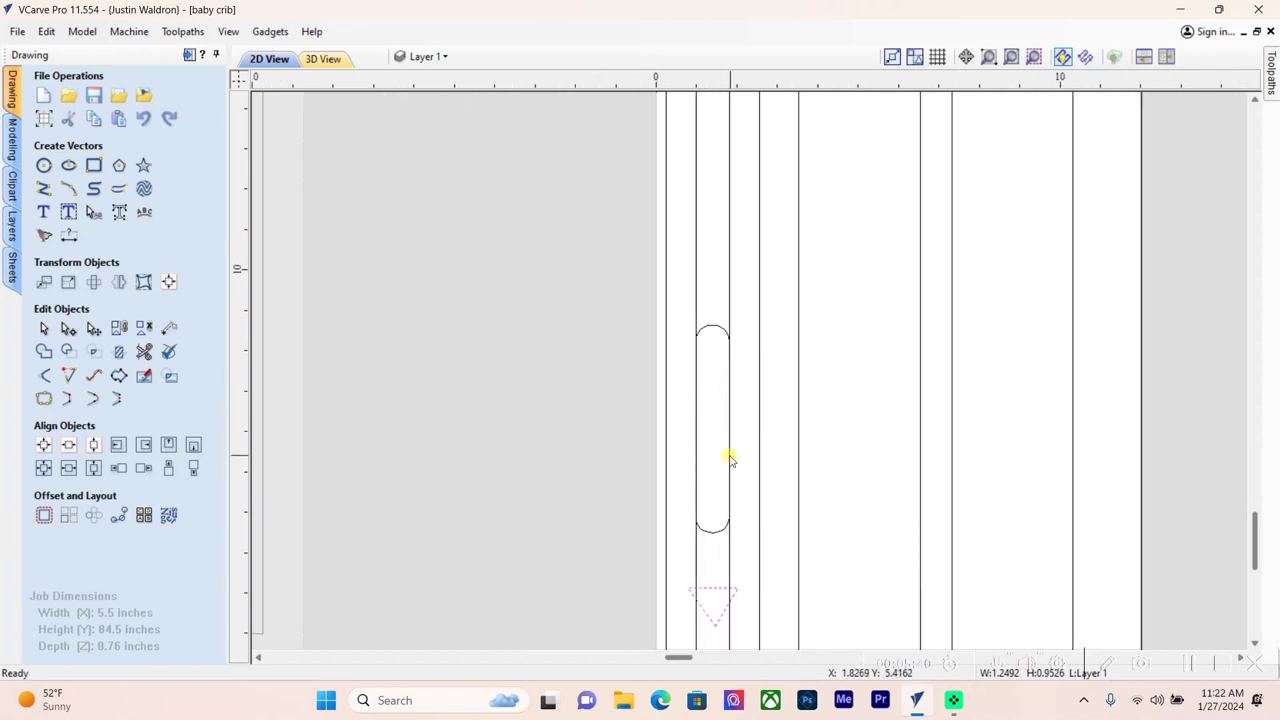
pyautogui.scroll(-2, 730, 459)
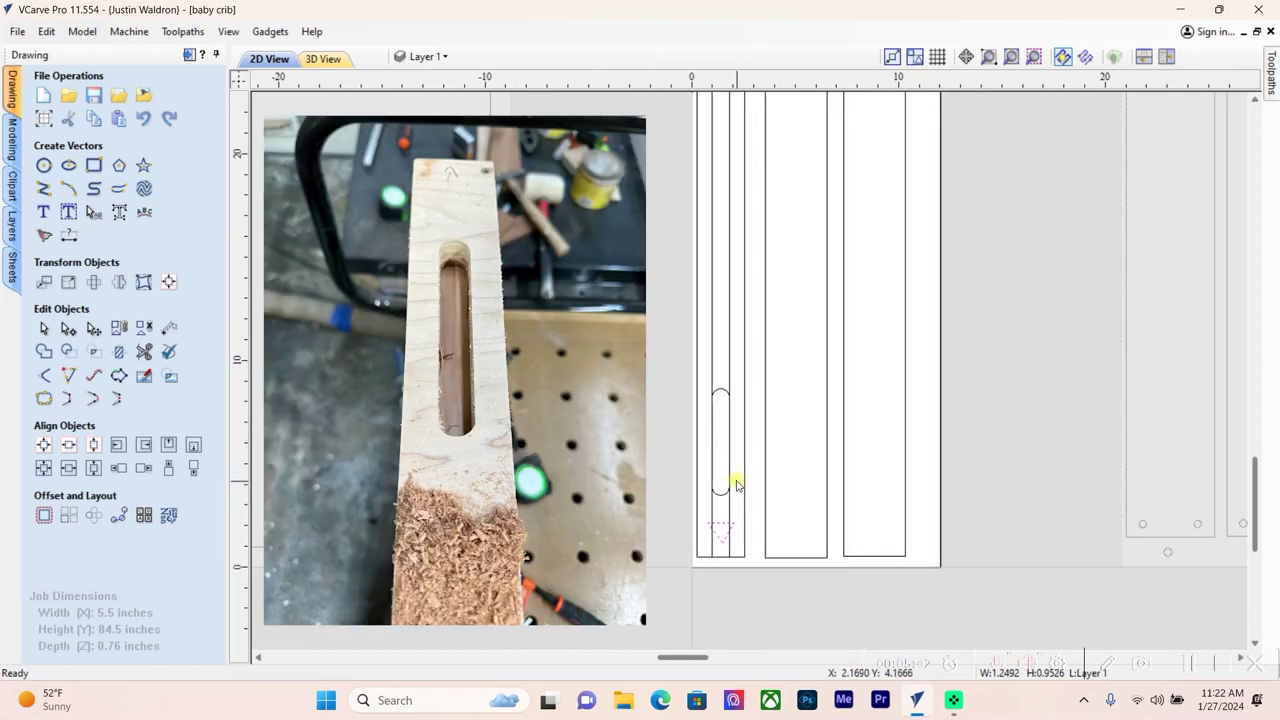
pyautogui.click(720, 563)
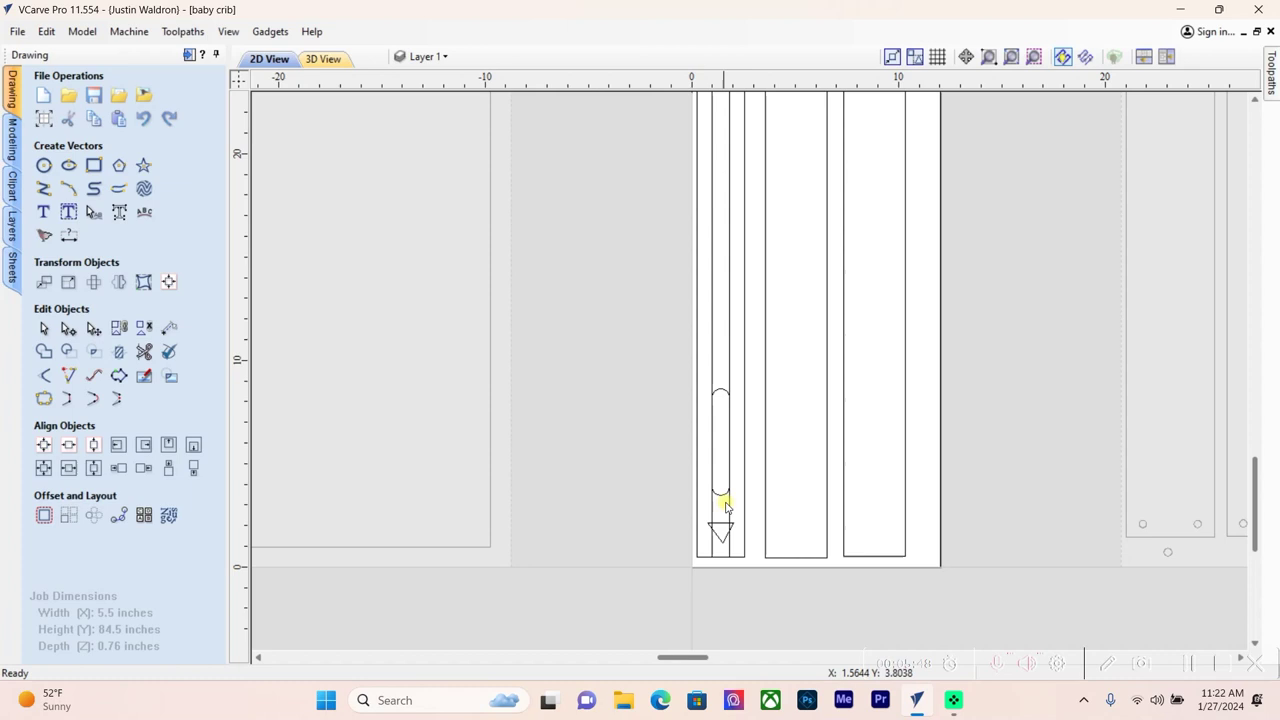
pyautogui.scroll(-2, 744, 548)
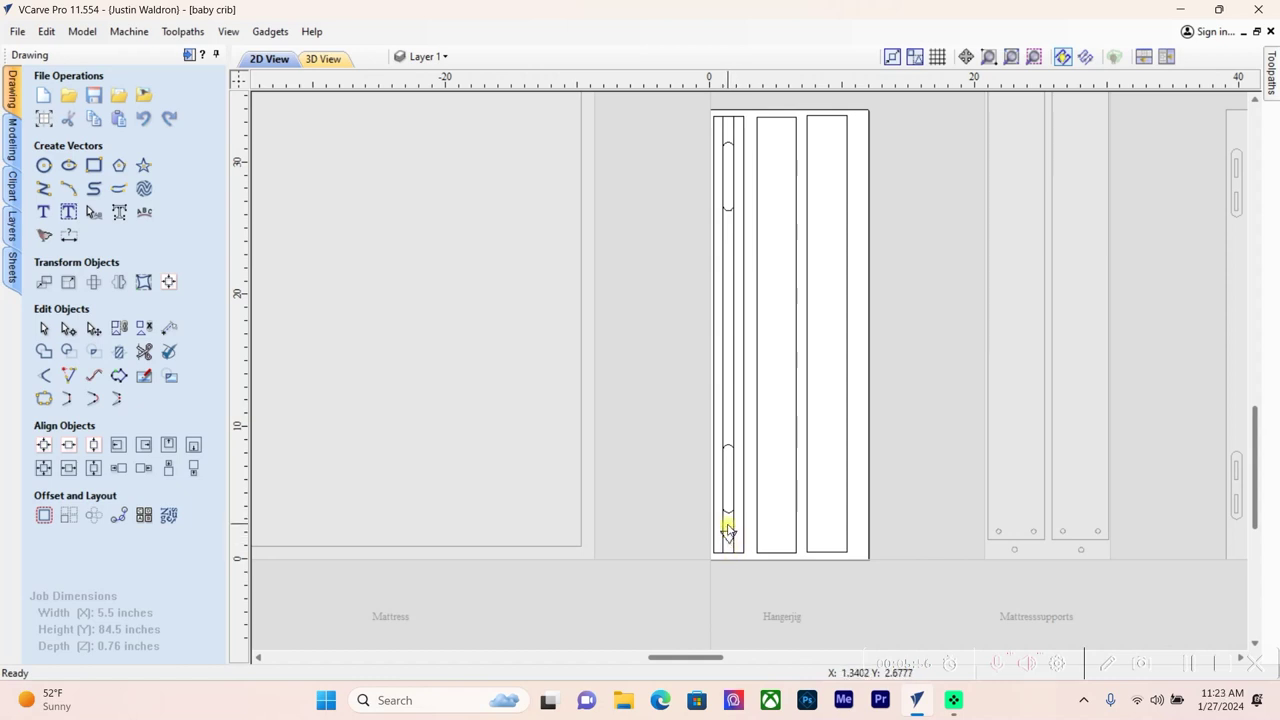
pyautogui.scroll(3, 727, 531)
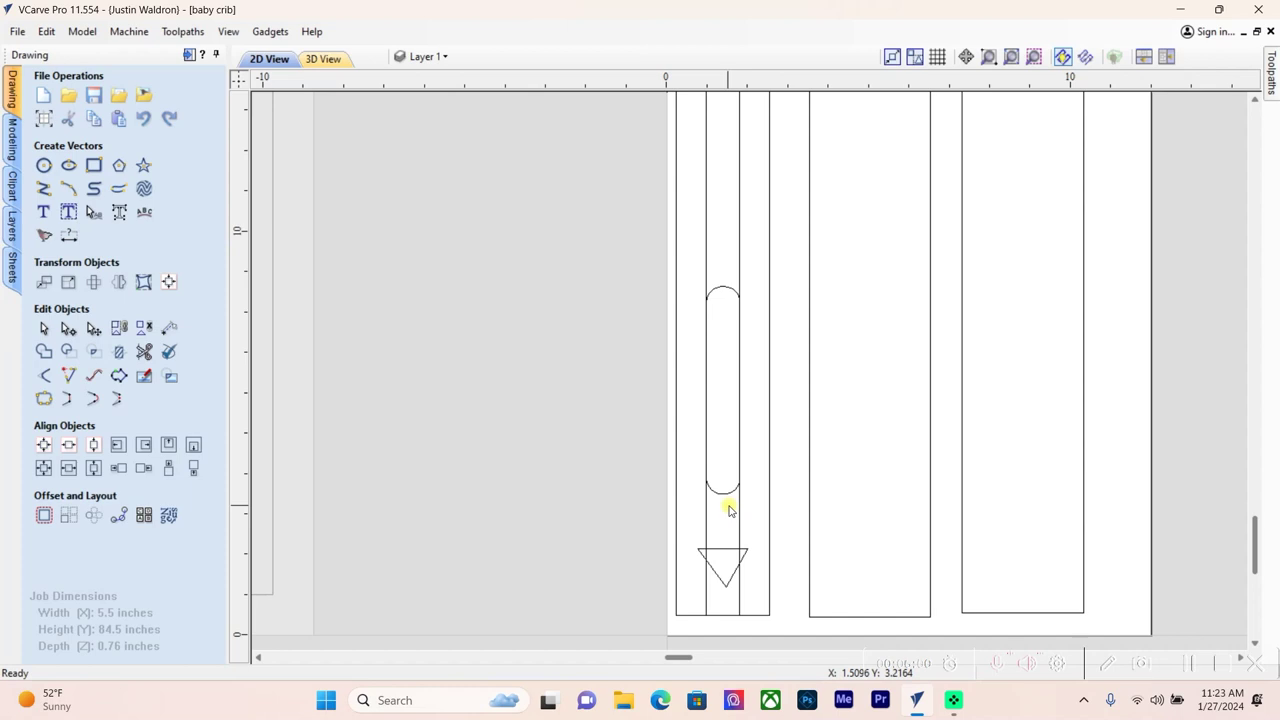
pyautogui.scroll(-2, 729, 511)
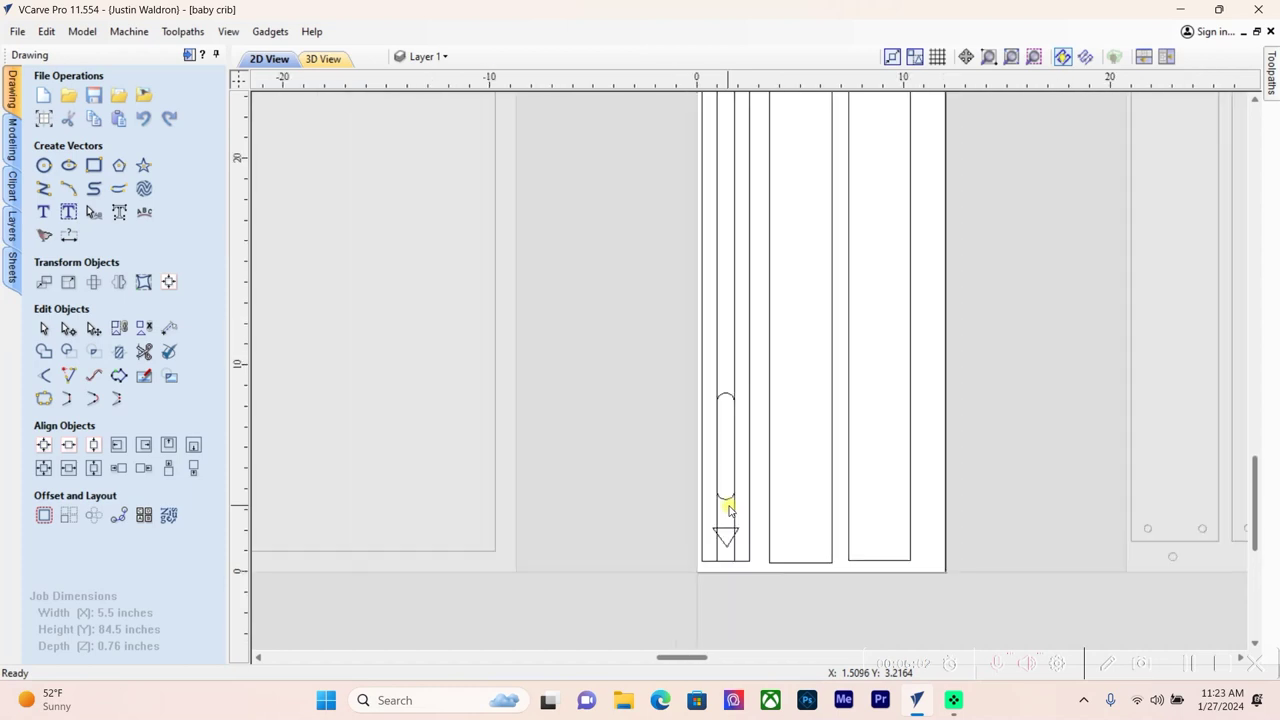
pyautogui.scroll(-1, 729, 511)
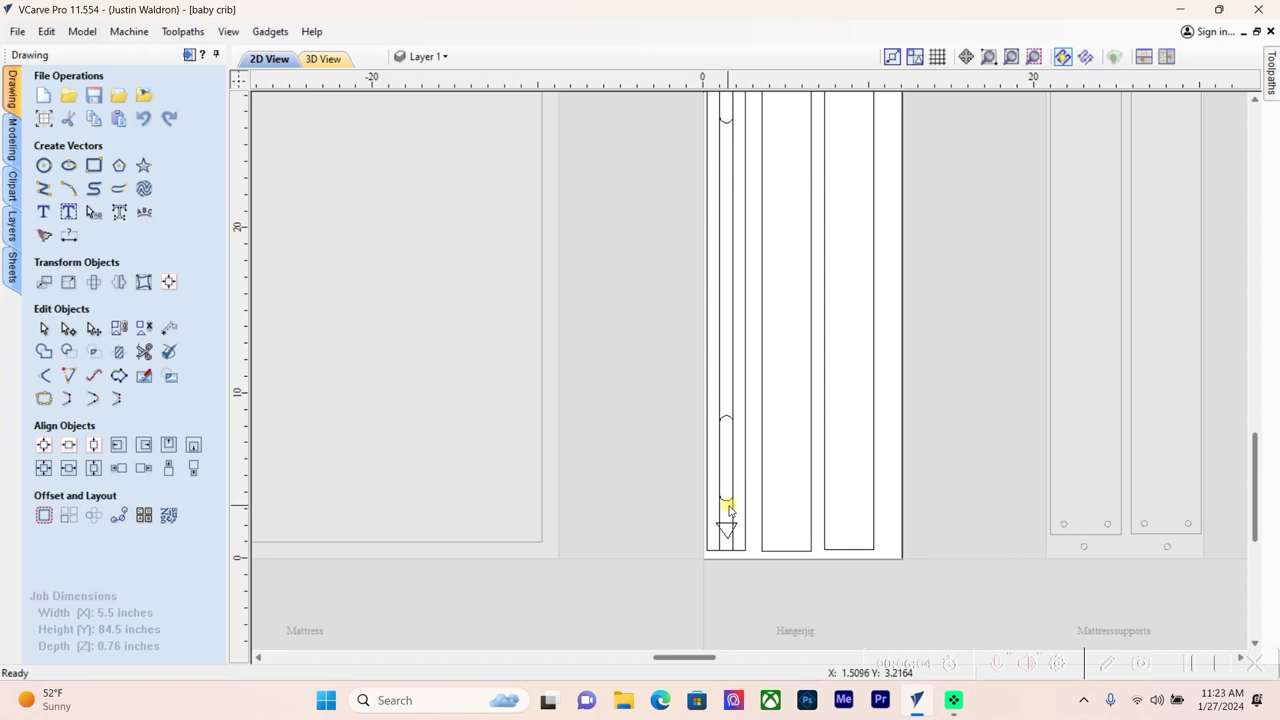
pyautogui.scroll(-2, 720, 529)
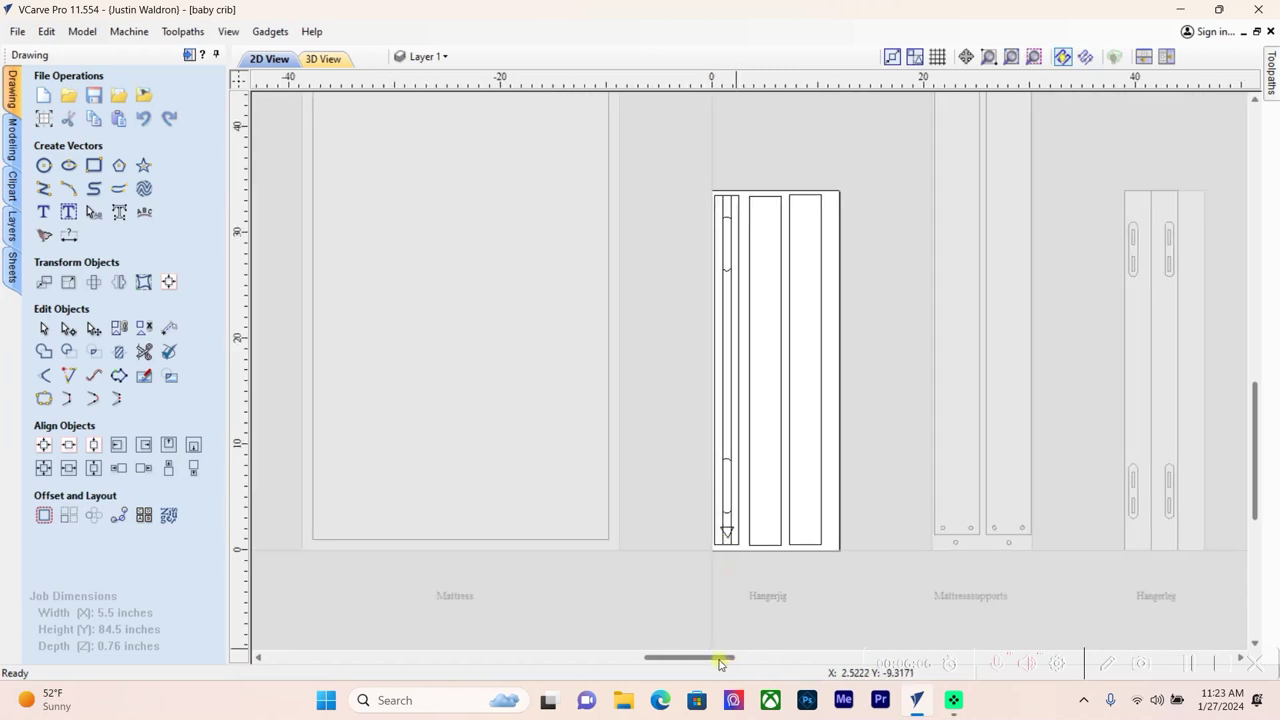
# Activate the Top/crown trim sheet, pick three of its curves, then make Slatsjig active
pyautogui.moveTo(719, 661); pyautogui.dragTo(785, 668)
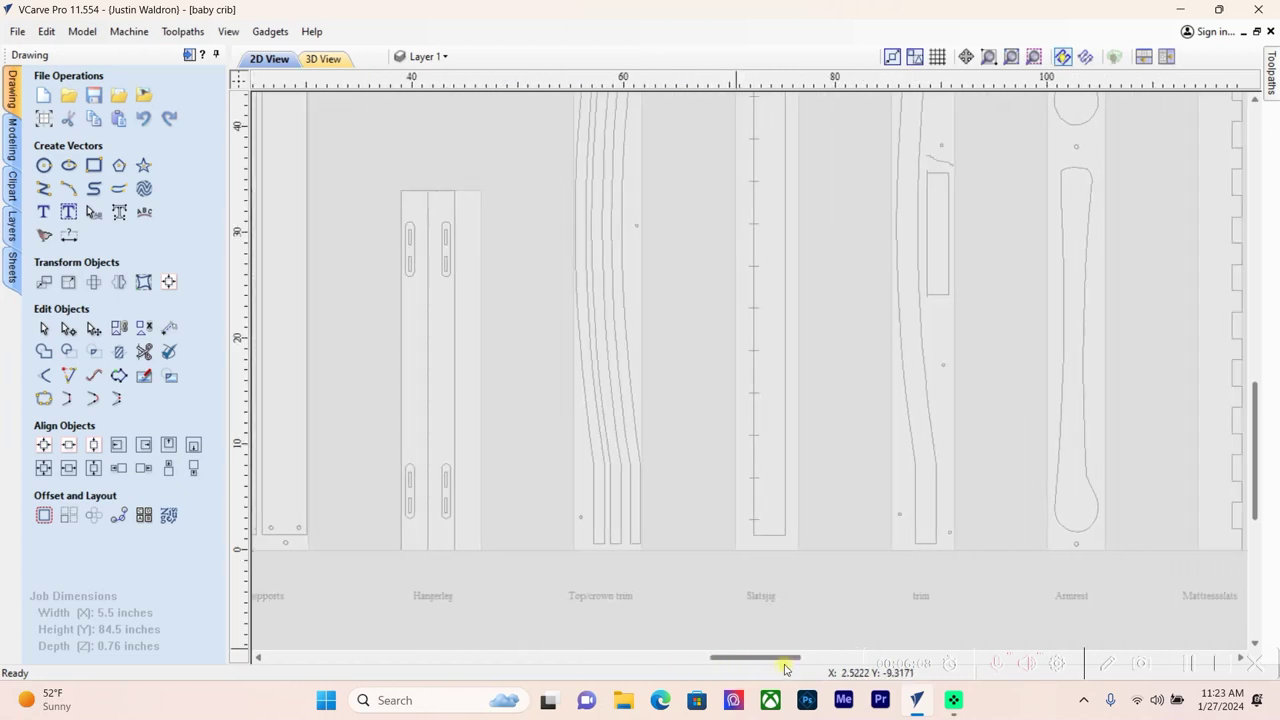
pyautogui.click(640, 520)
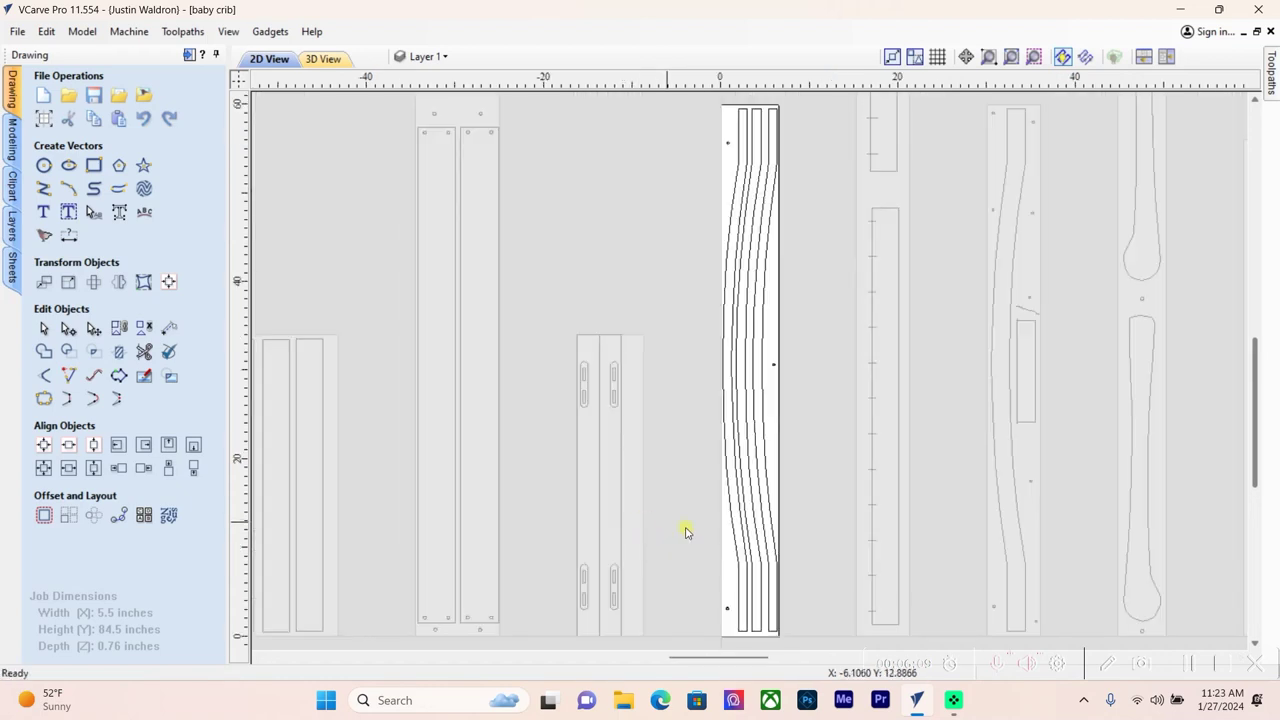
pyautogui.scroll(3, 760, 560)
pyautogui.scroll(-1, 760, 558)
pyautogui.click(760, 560)
pyautogui.scroll(-1, 759, 562)
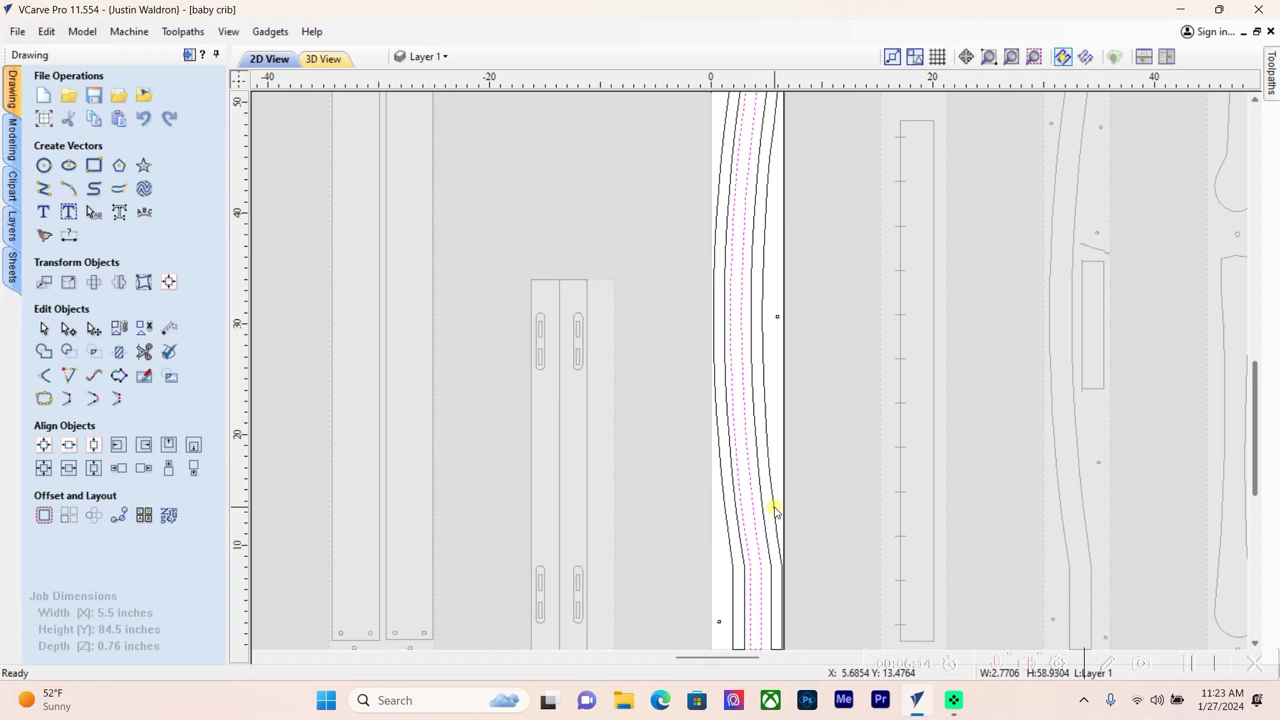
pyautogui.scroll(-2, 776, 381)
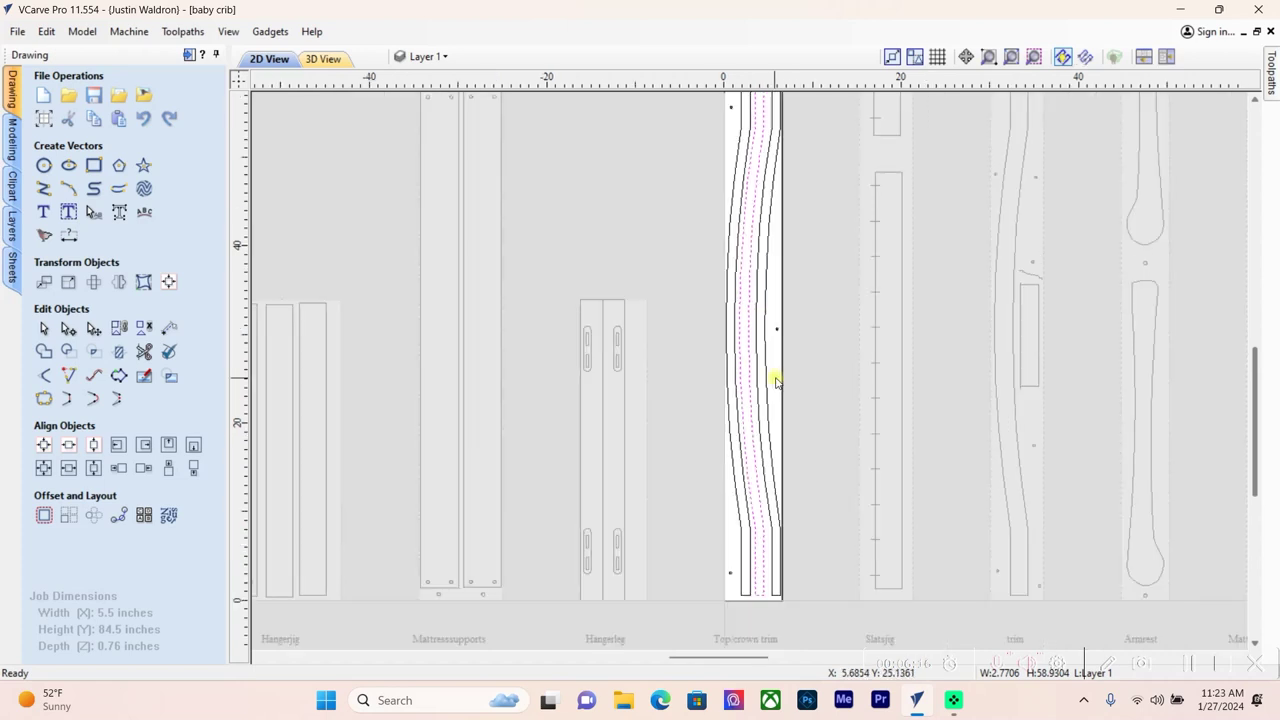
pyautogui.click(768, 386)
pyautogui.scroll(1, 755, 397)
pyautogui.click(752, 396)
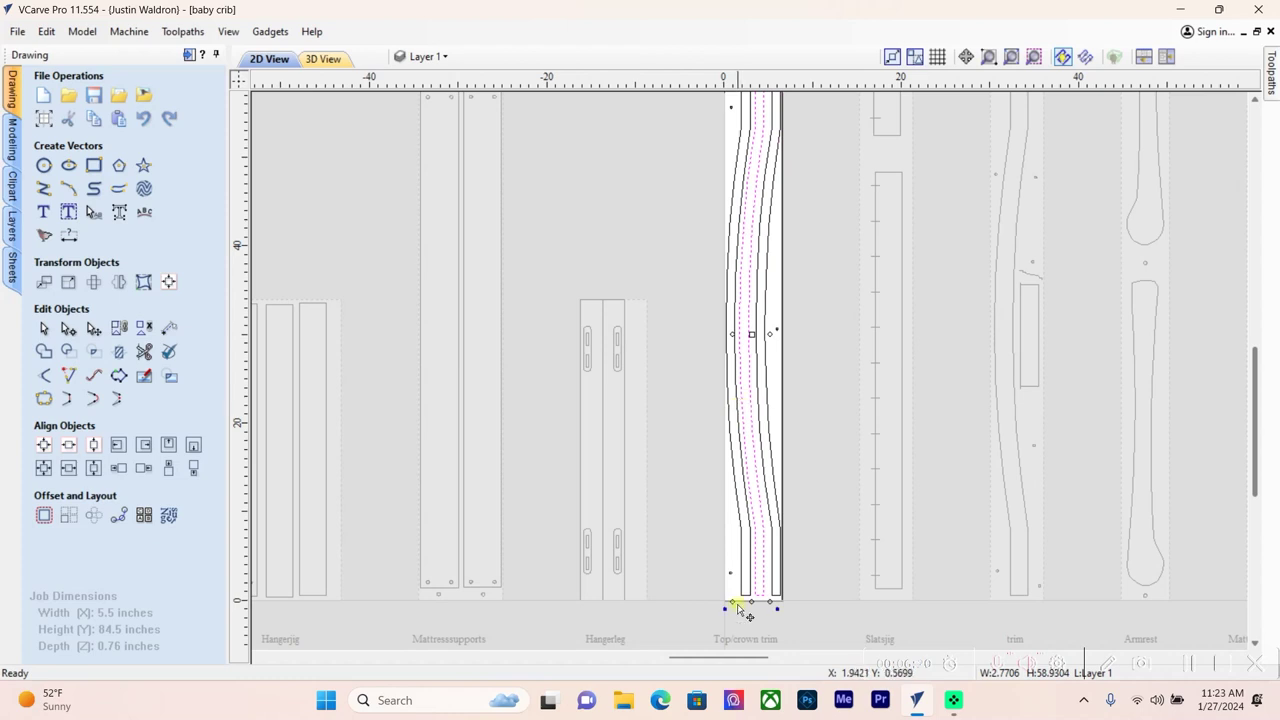
pyautogui.moveTo(731, 658); pyautogui.dragTo(760, 660)
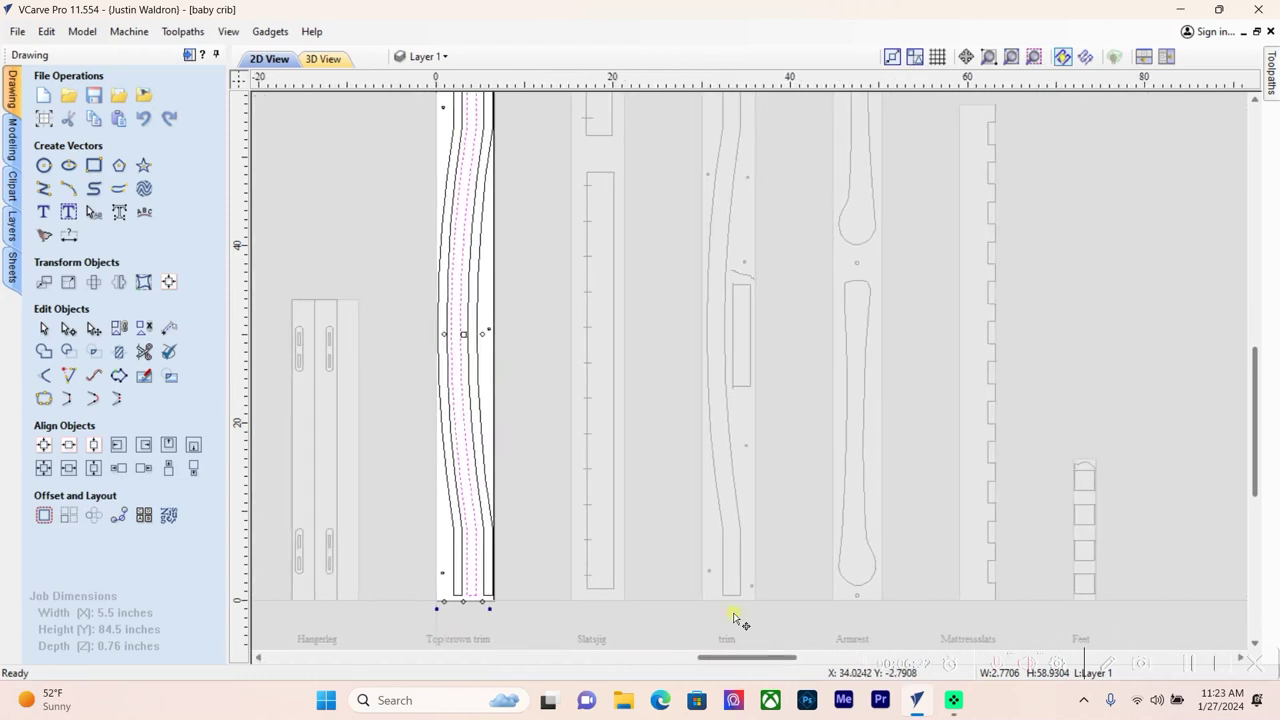
pyautogui.click(609, 477)
pyautogui.scroll(-2, 609, 477)
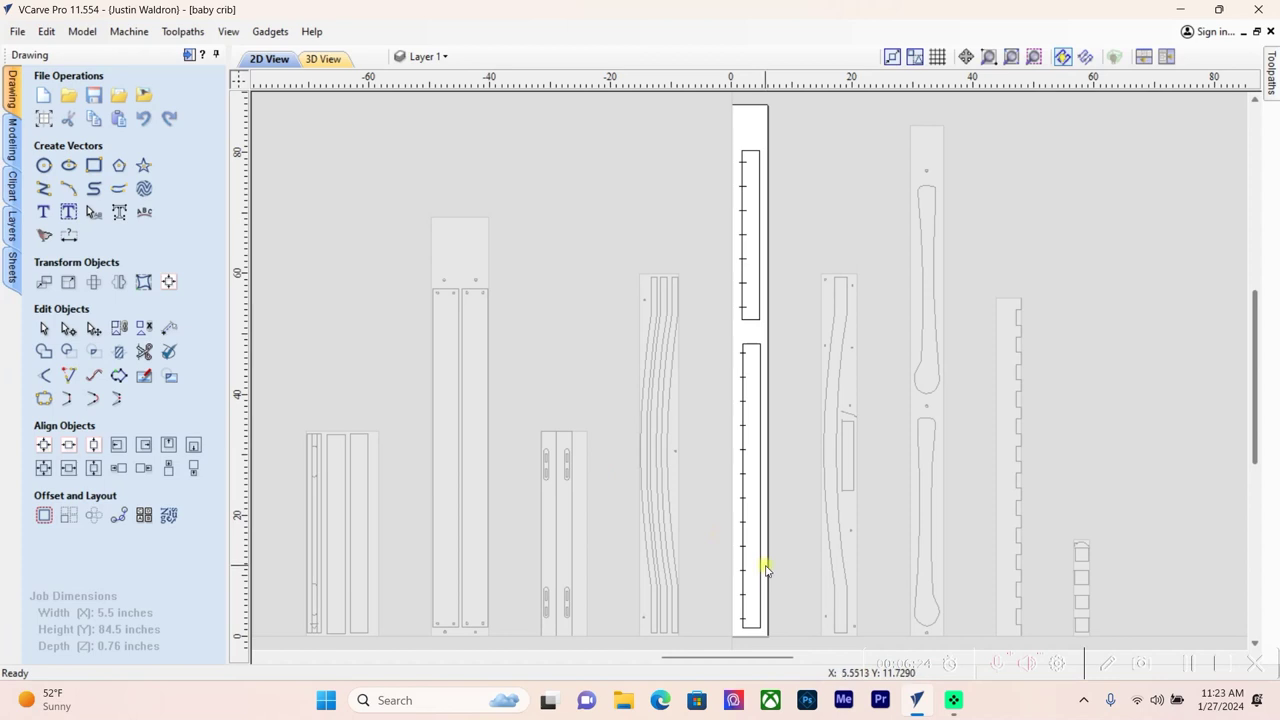
pyautogui.scroll(3, 766, 563)
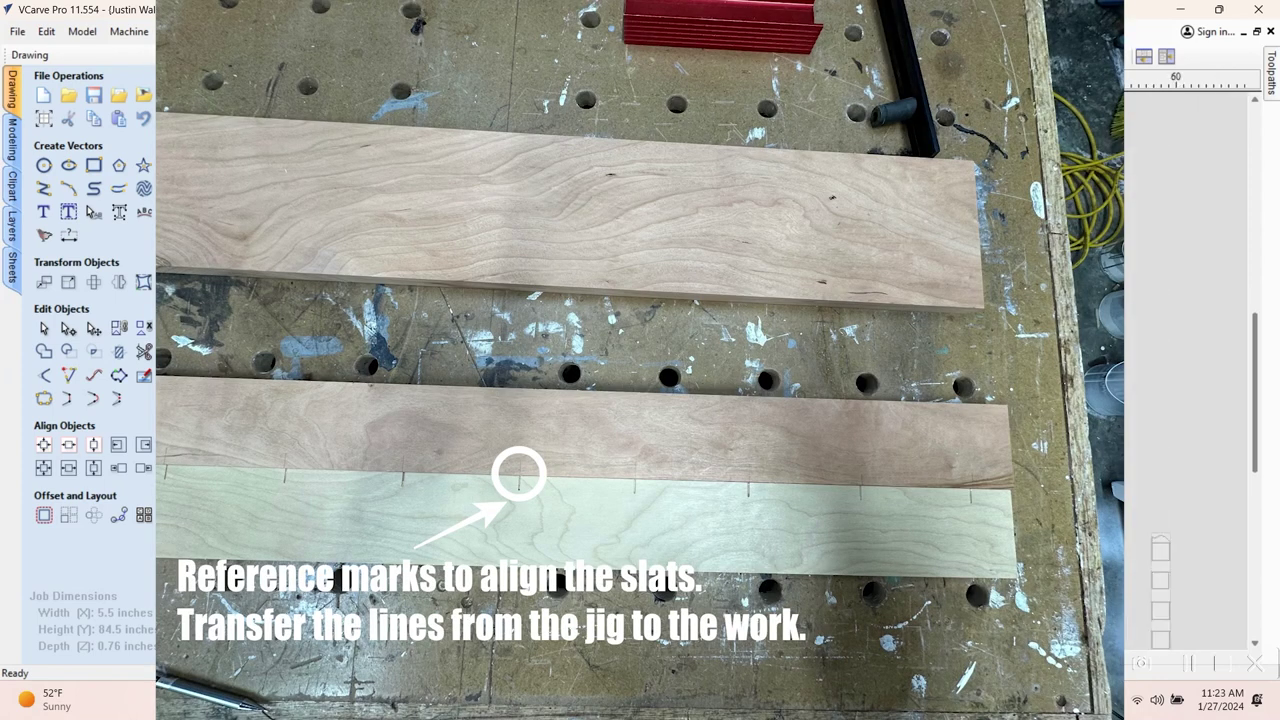
pyautogui.scroll(2, 766, 563)
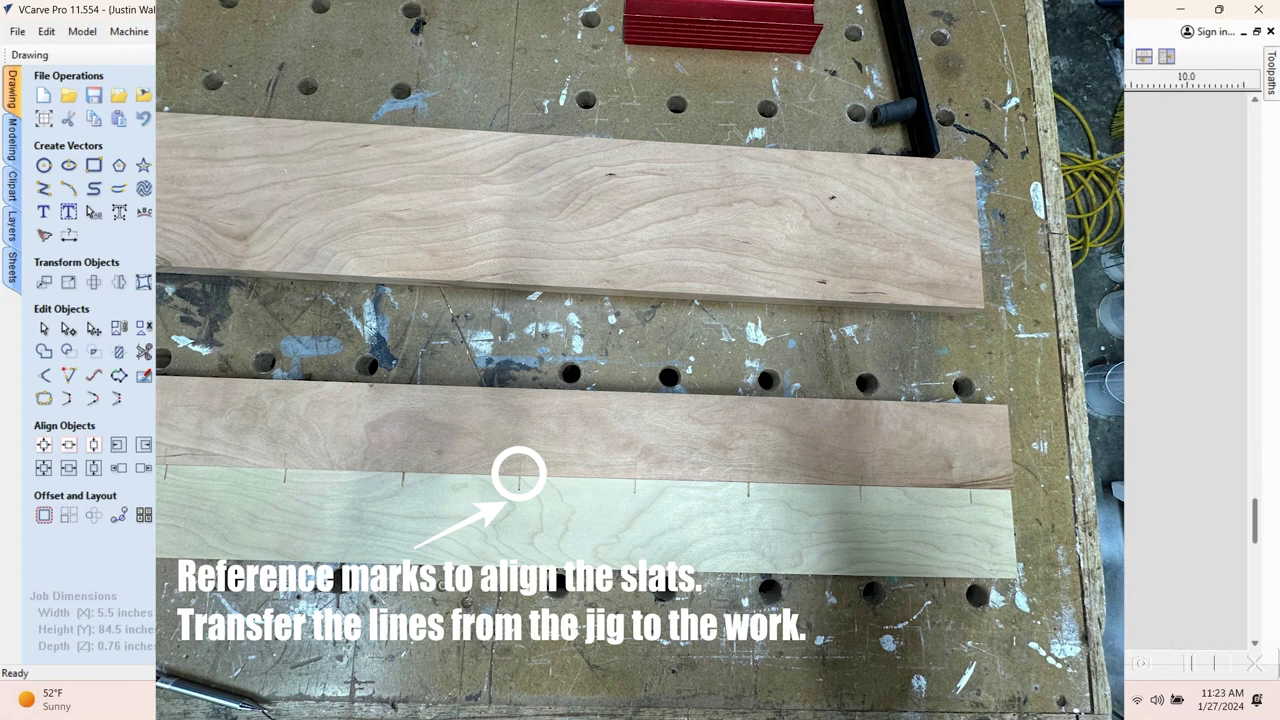
pyautogui.scroll(-4, 766, 563)
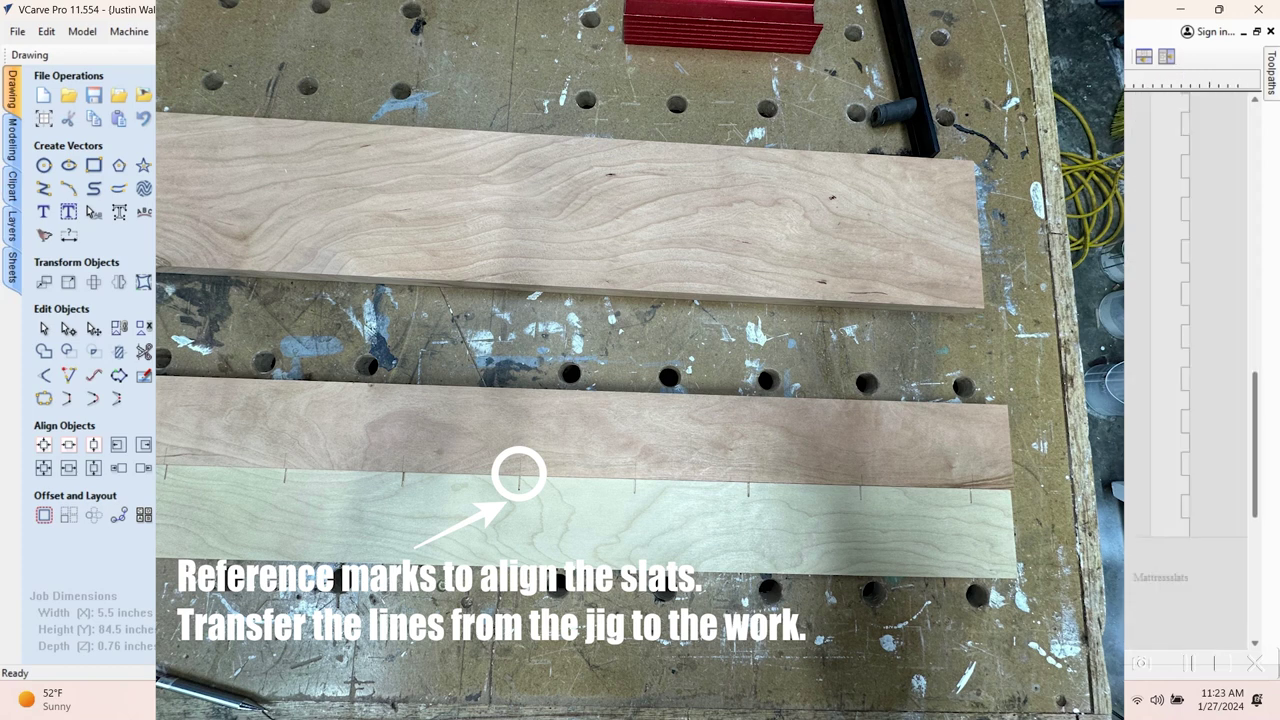
pyautogui.scroll(2, 766, 563)
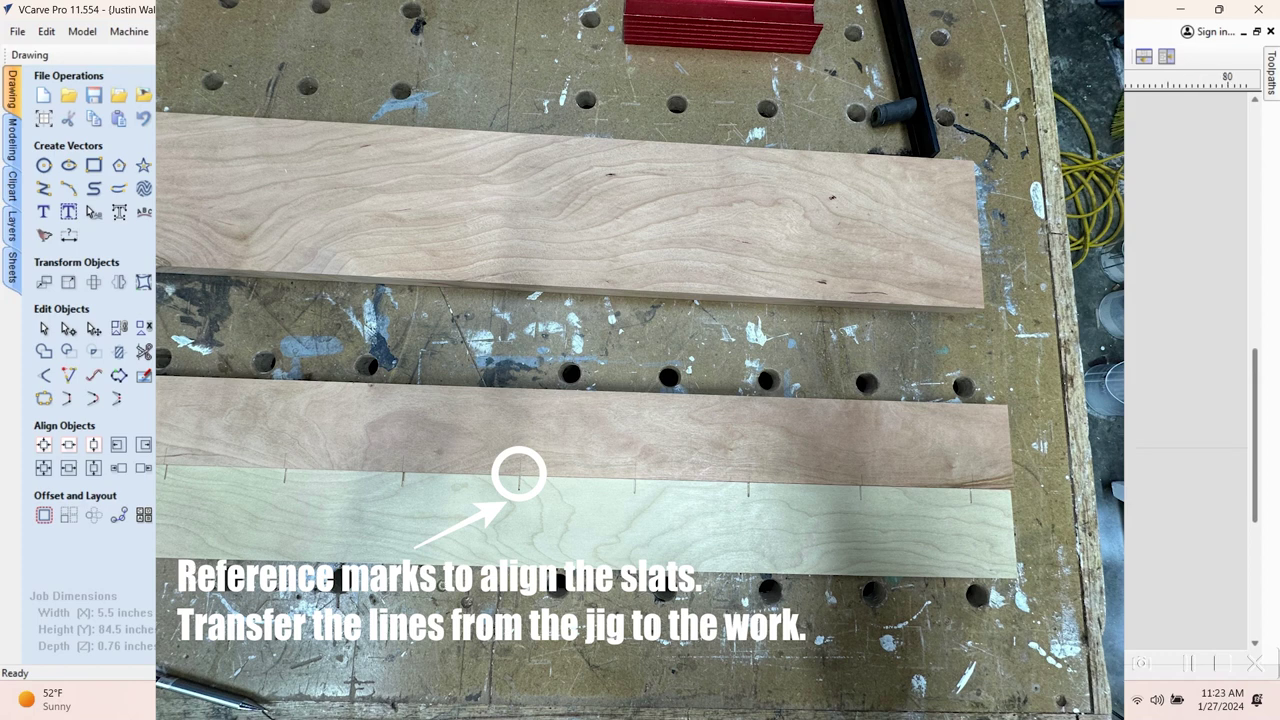
pyautogui.scroll(-1, 766, 563)
pyautogui.scroll(-1, 766, 563)
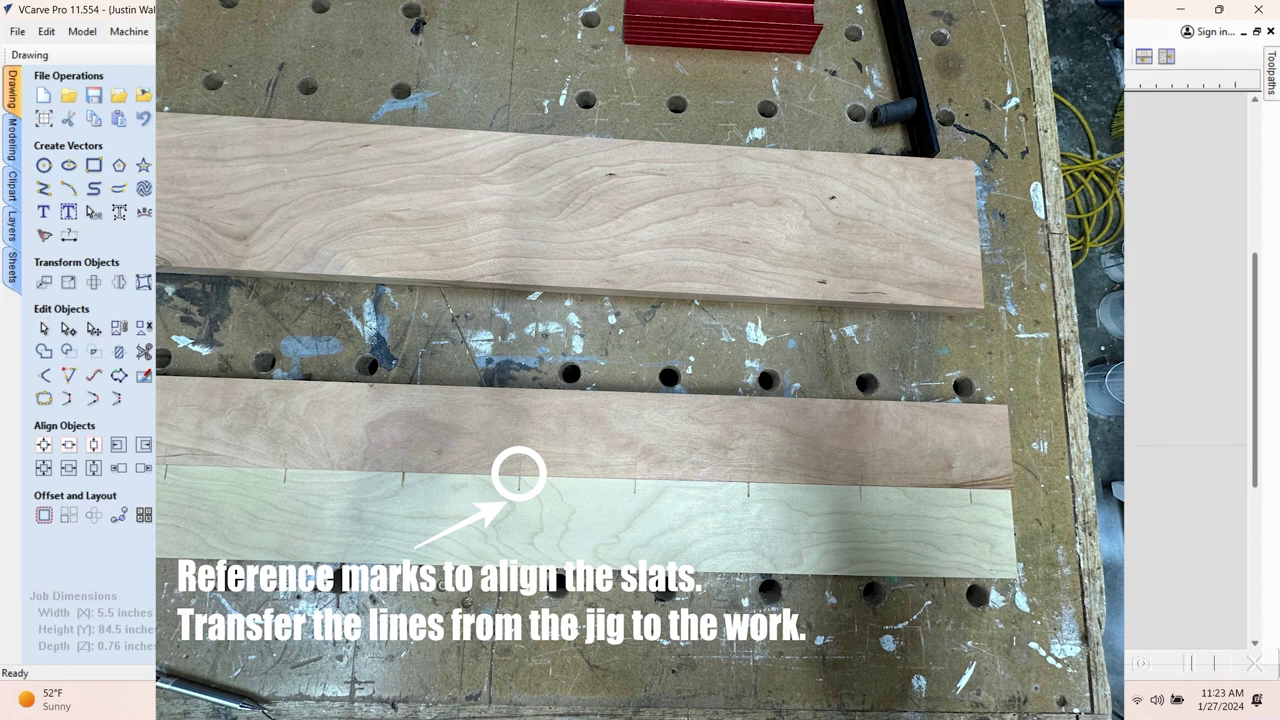
pyautogui.scroll(2, 285, 435)
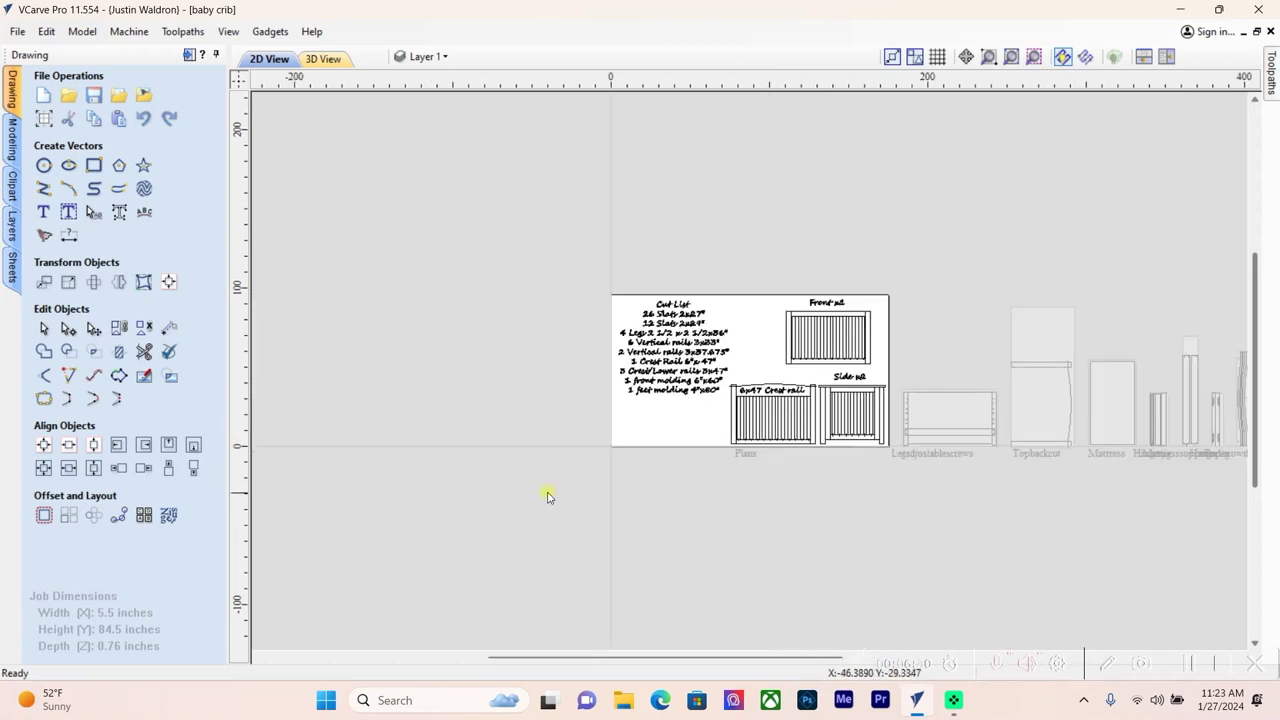
pyautogui.scroll(2, 776, 456)
pyautogui.scroll(2, 776, 456)
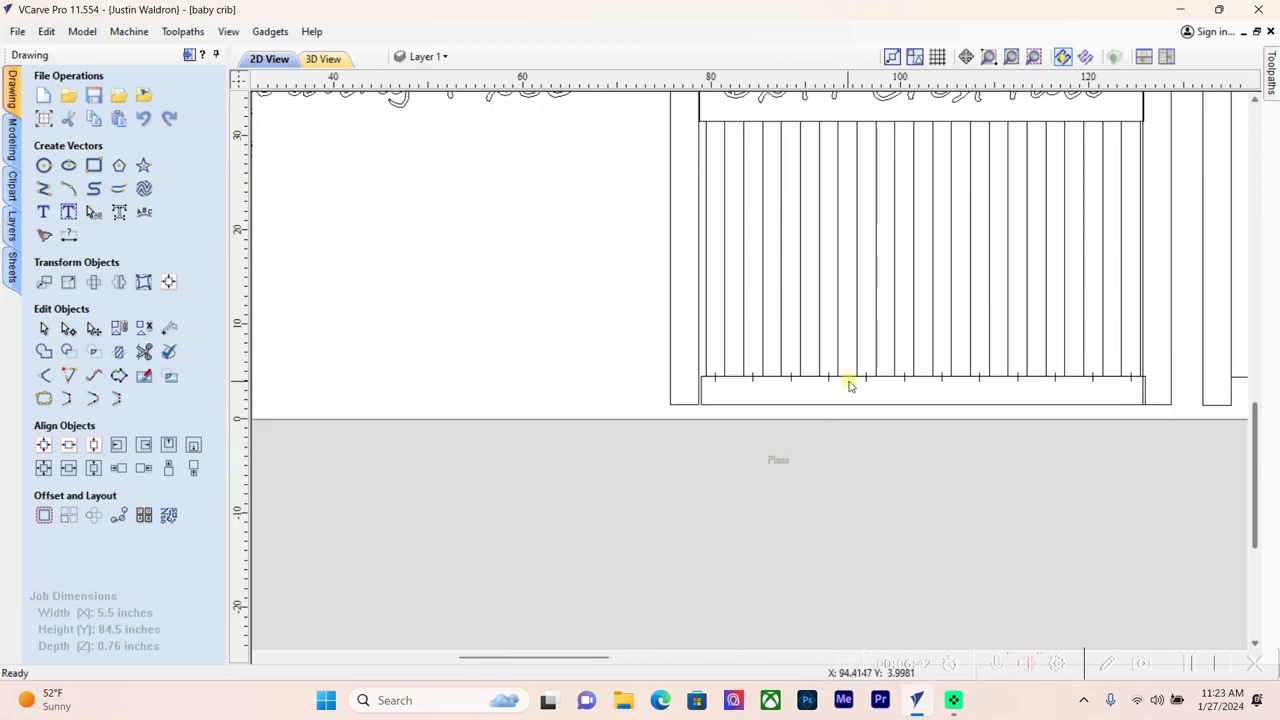
pyautogui.click(956, 402)
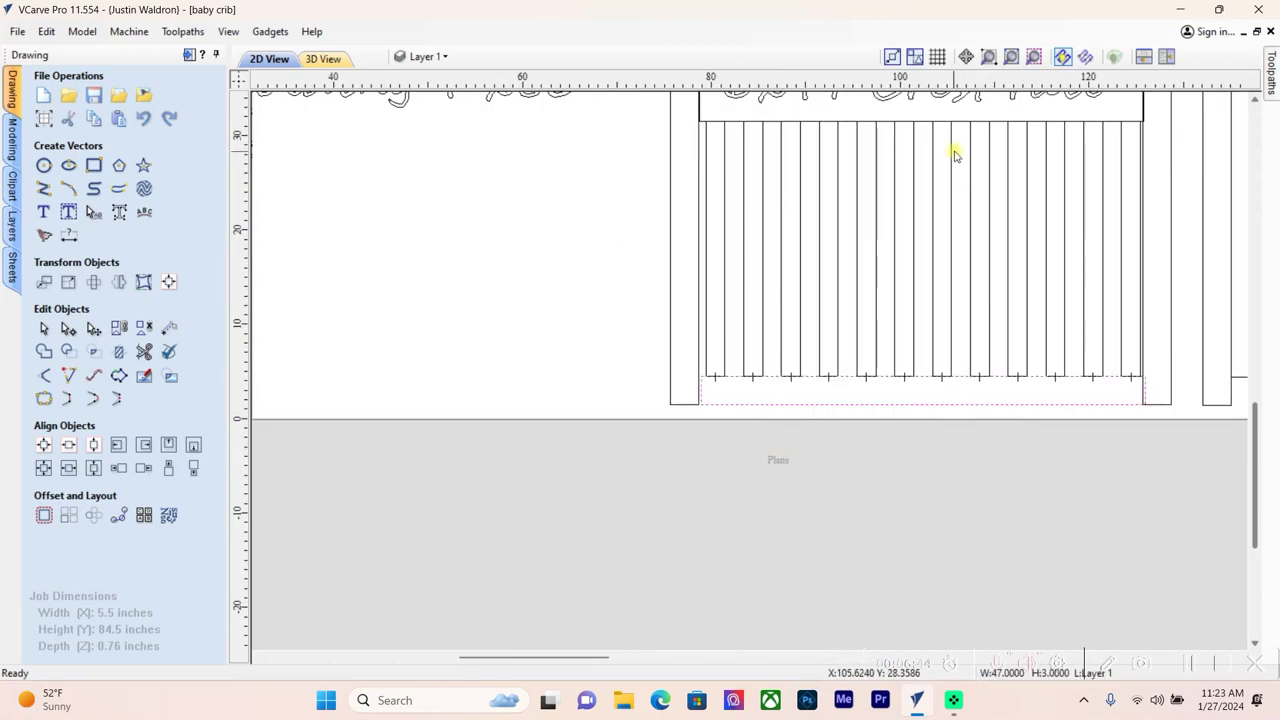
pyautogui.click(950, 120)
pyautogui.scroll(-2, 950, 193)
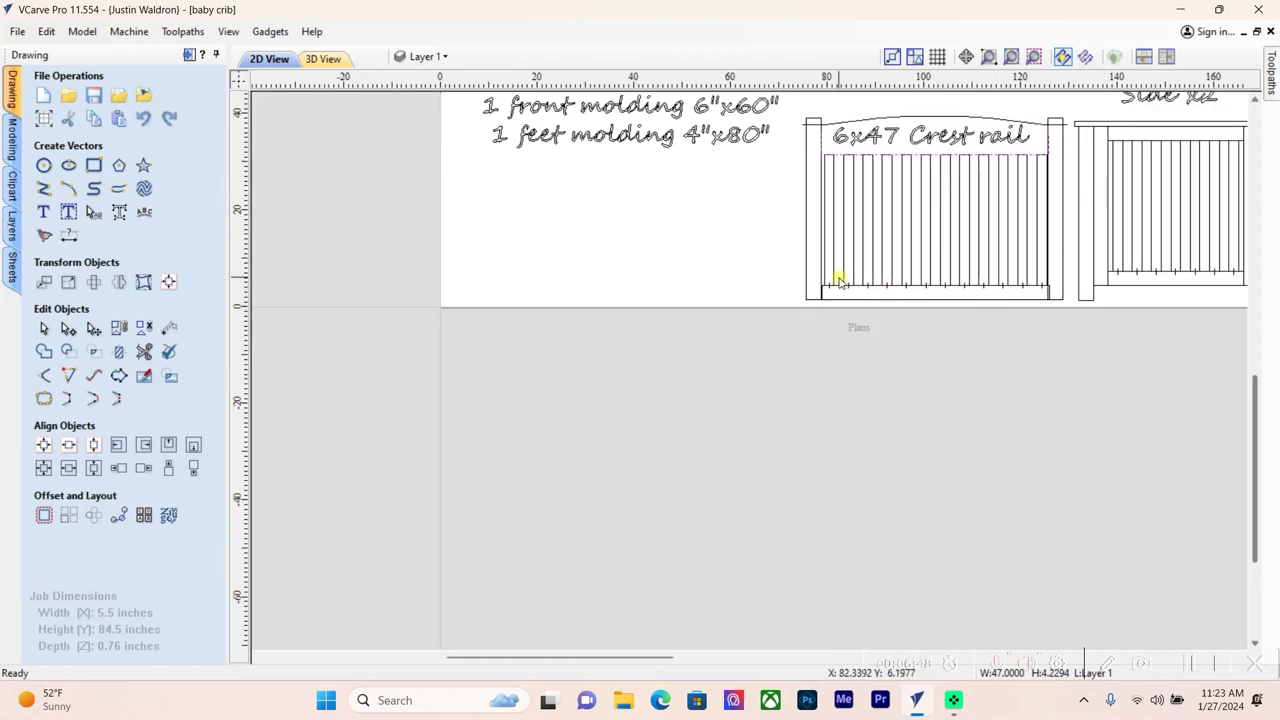
pyautogui.scroll(2, 848, 290)
pyautogui.scroll(-3, 855, 300)
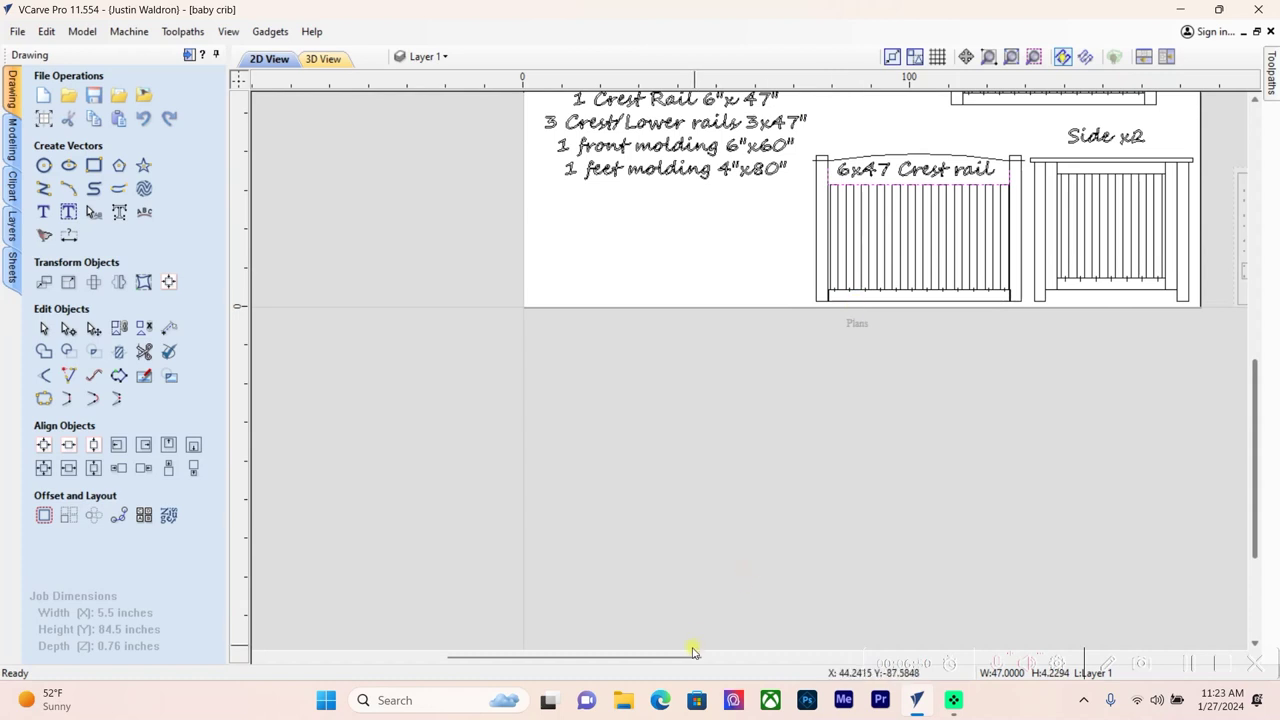
pyautogui.moveTo(690, 657); pyautogui.dragTo(815, 670)
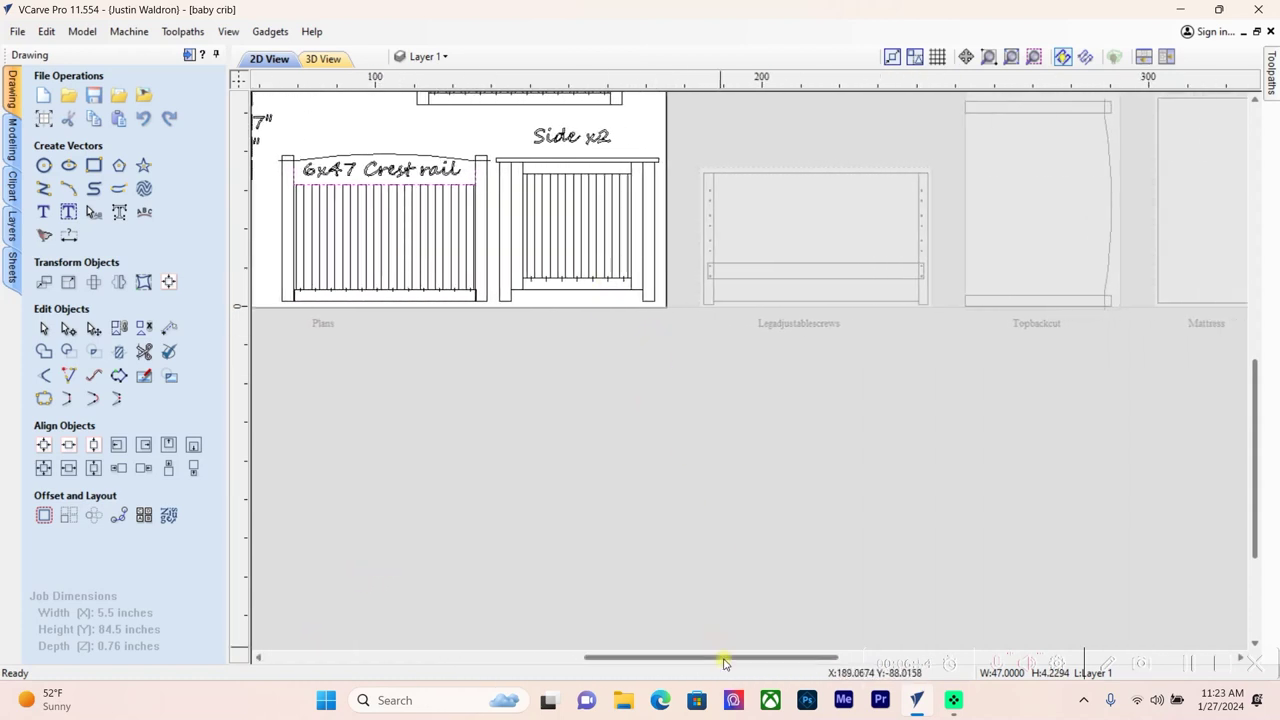
pyautogui.moveTo(725, 663); pyautogui.dragTo(931, 656)
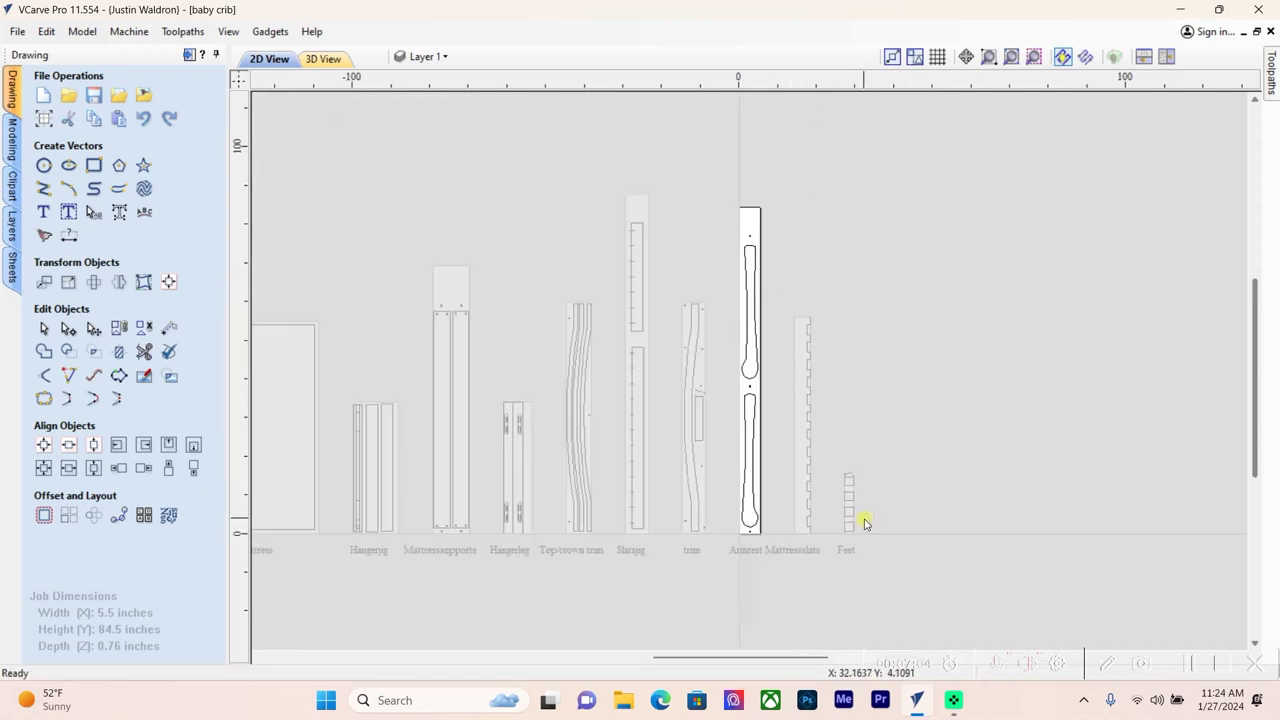
pyautogui.scroll(5, 766, 517)
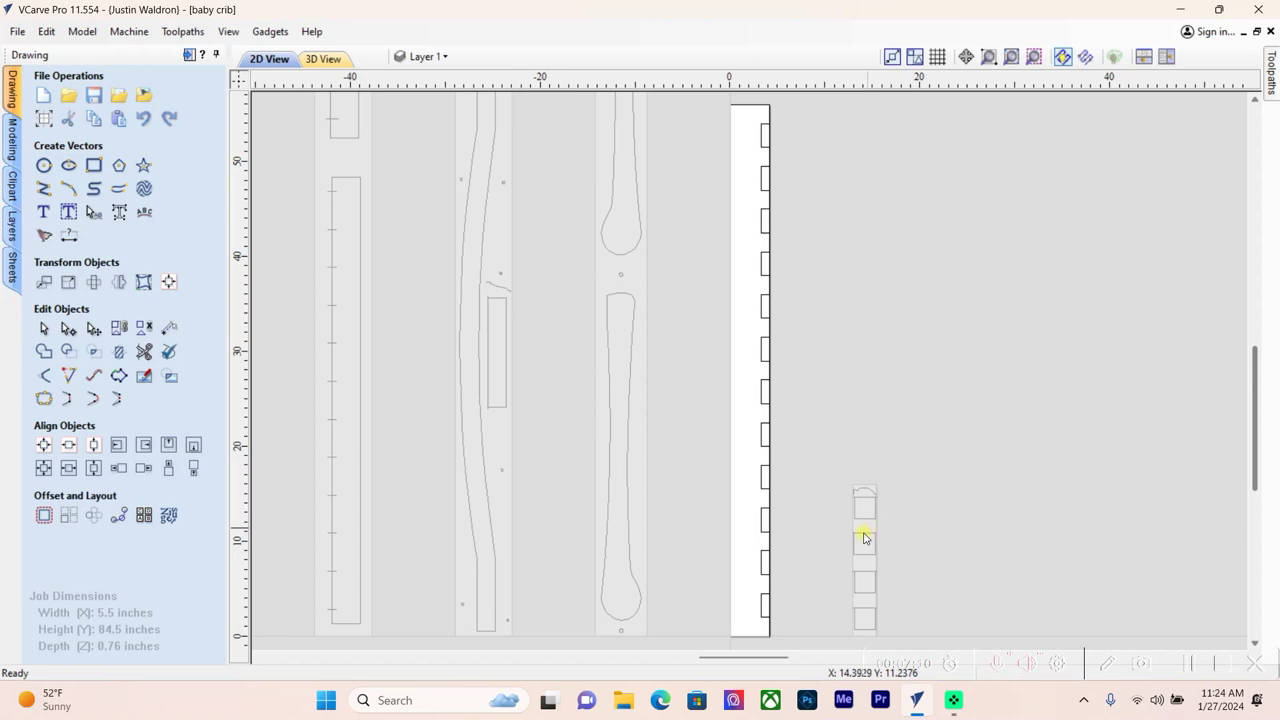
pyautogui.scroll(-2, 712, 597)
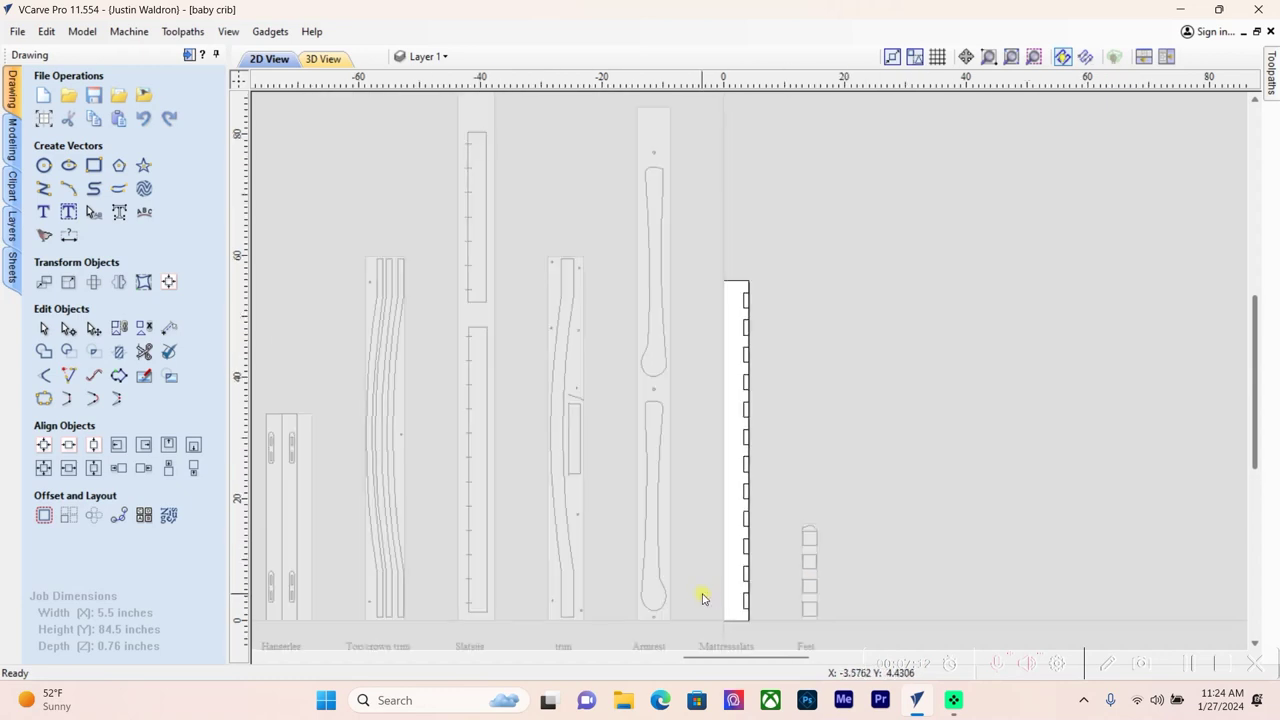
pyautogui.scroll(-2, 703, 598)
pyautogui.scroll(3, 713, 606)
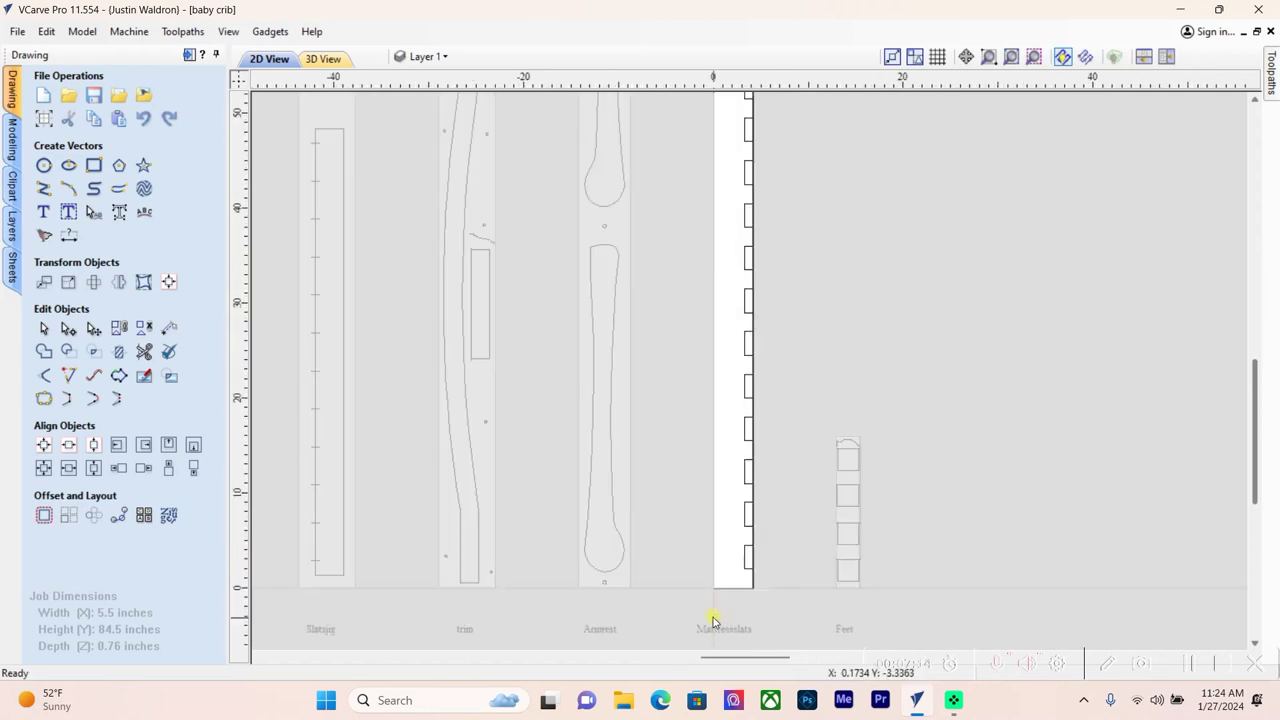
pyautogui.scroll(2, 715, 615)
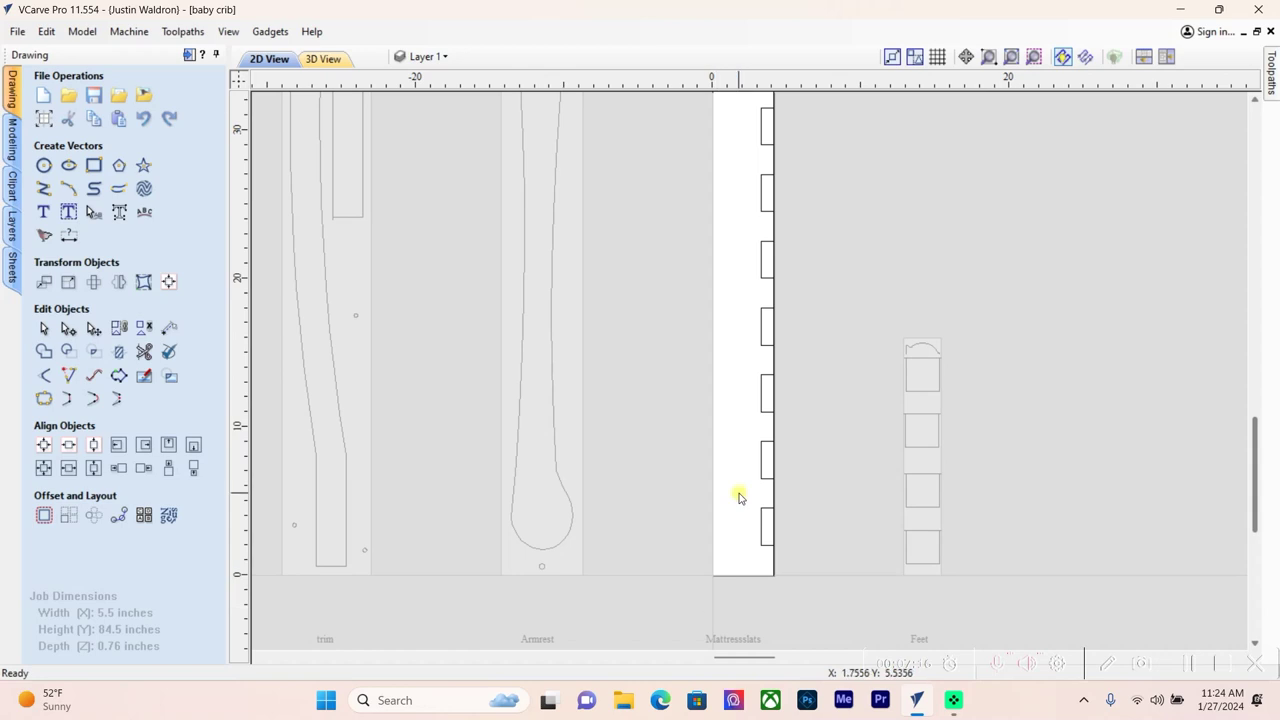
pyautogui.click(763, 523)
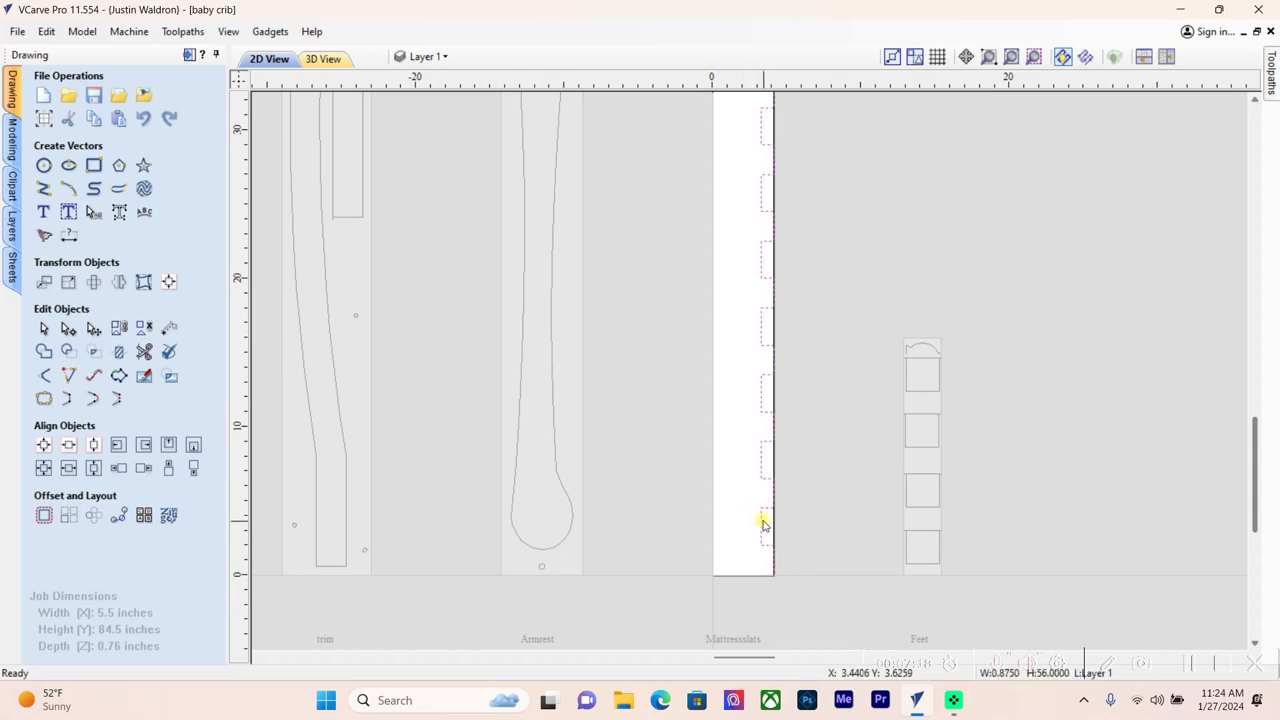
pyautogui.scroll(3, 765, 508)
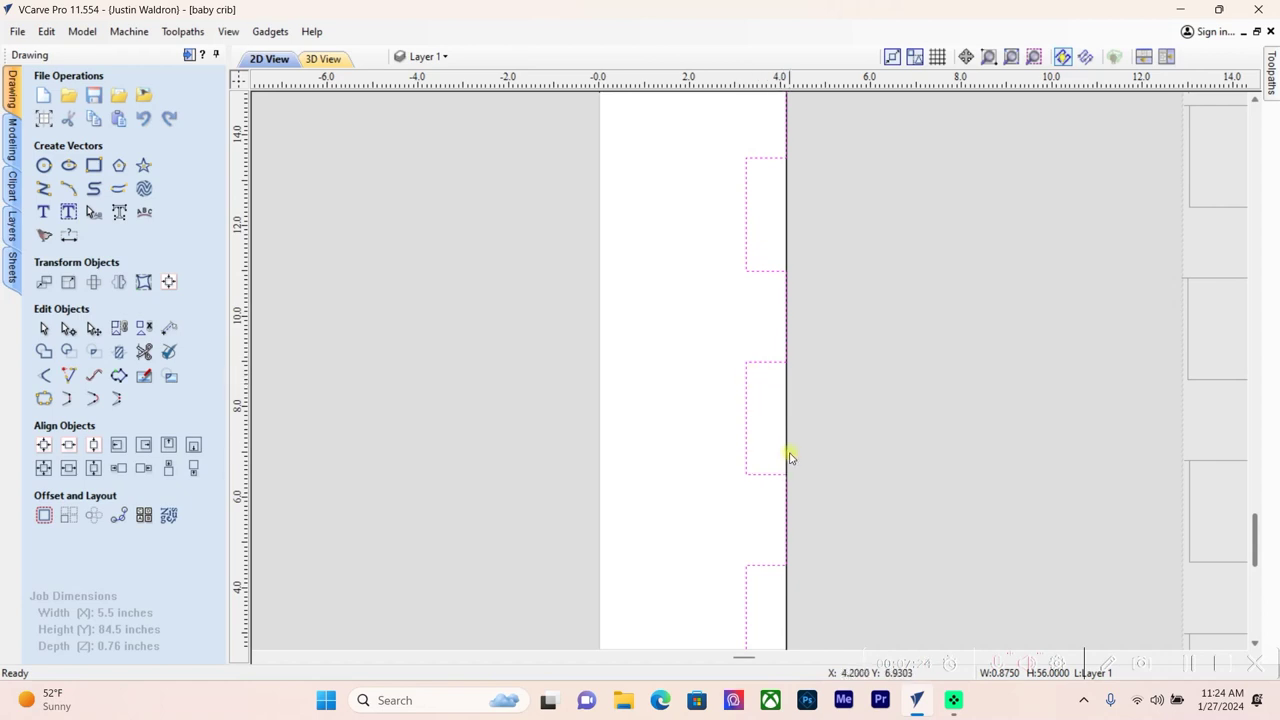
pyautogui.scroll(-4, 789, 457)
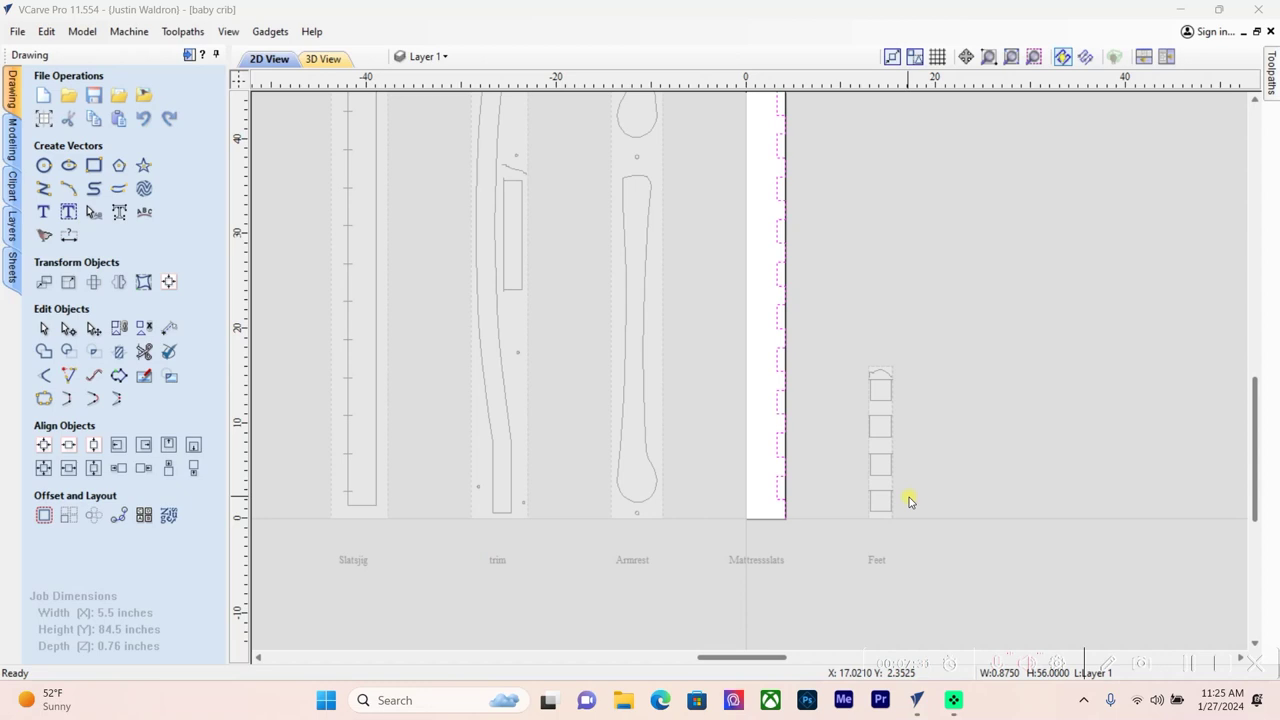
# Pan back to the Plans sheet and select the curved crest-rail arc vector
pyautogui.scroll(-3, 908, 500)
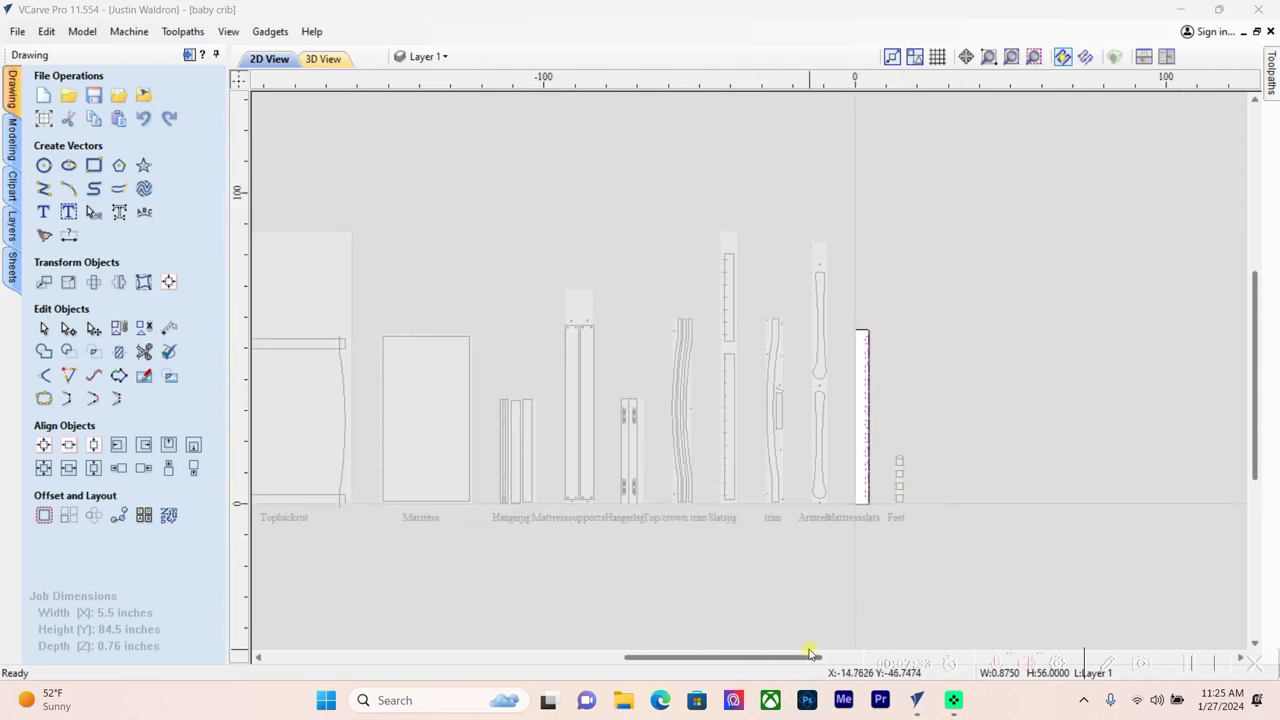
pyautogui.scroll(-2, 810, 654)
pyautogui.moveTo(810, 656); pyautogui.dragTo(686, 654)
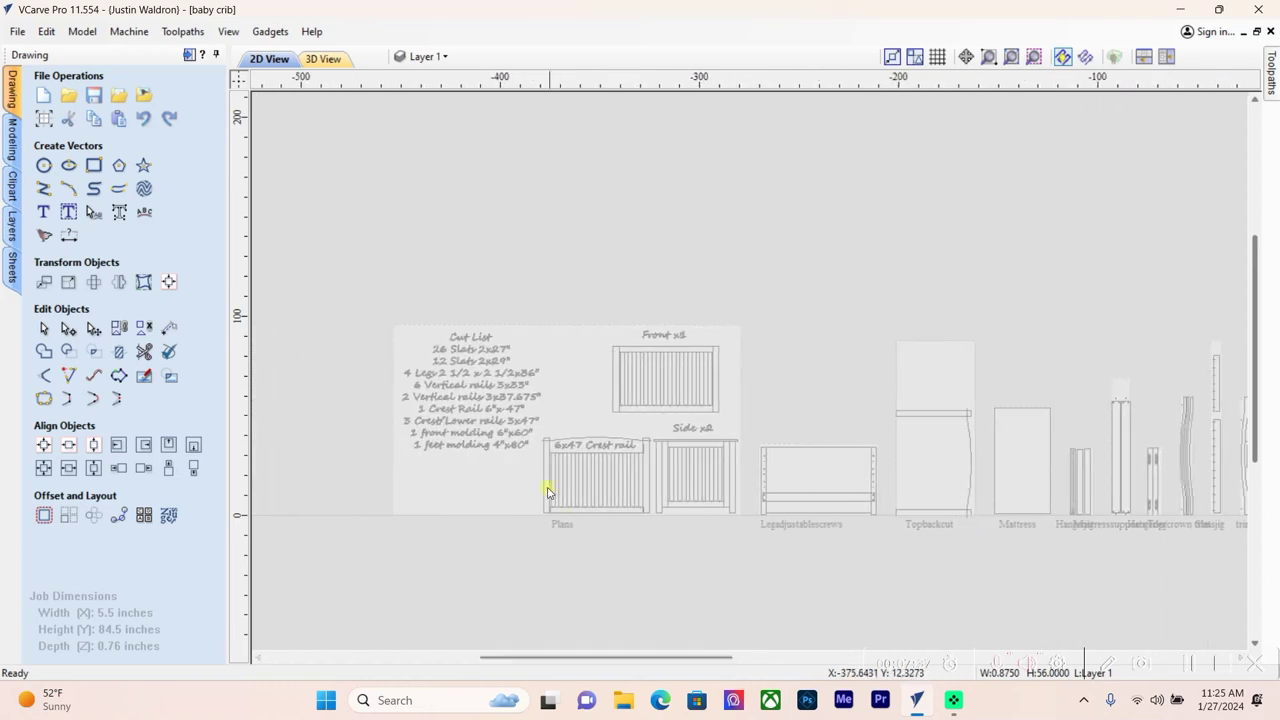
pyautogui.scroll(2, 465, 478)
pyautogui.scroll(-3, 462, 474)
pyautogui.scroll(2, 463, 474)
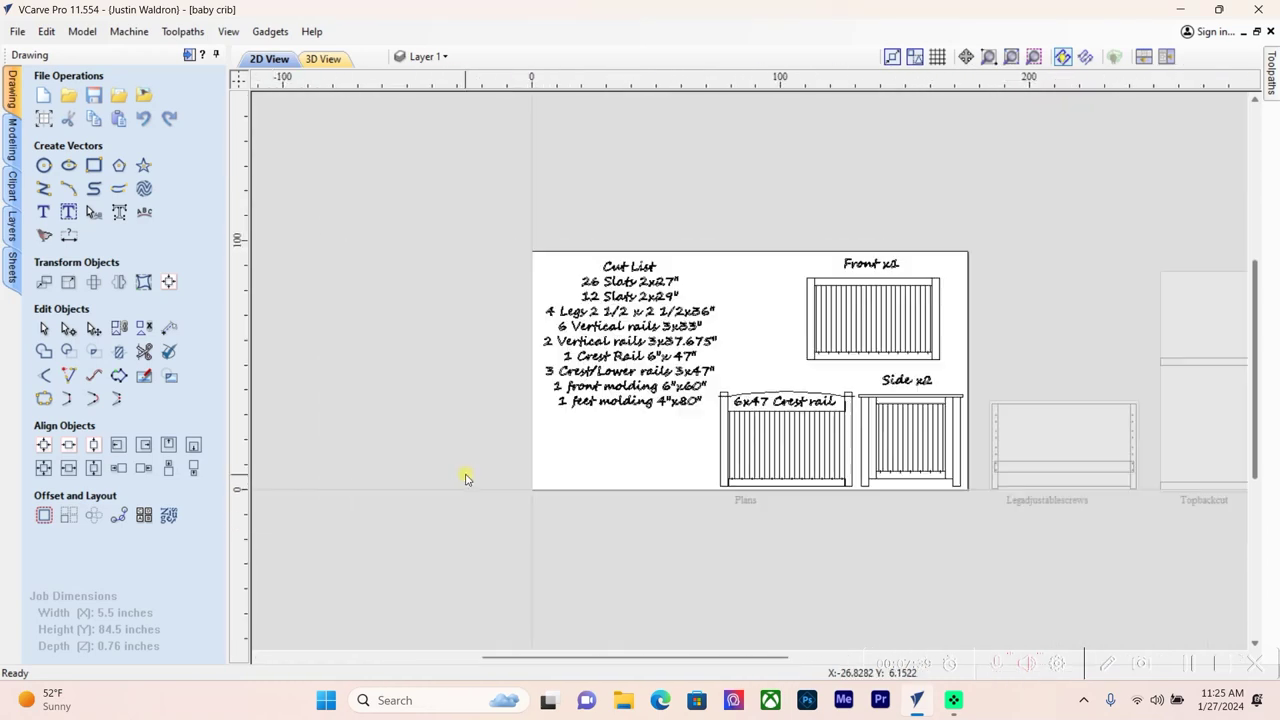
pyautogui.scroll(3, 758, 402)
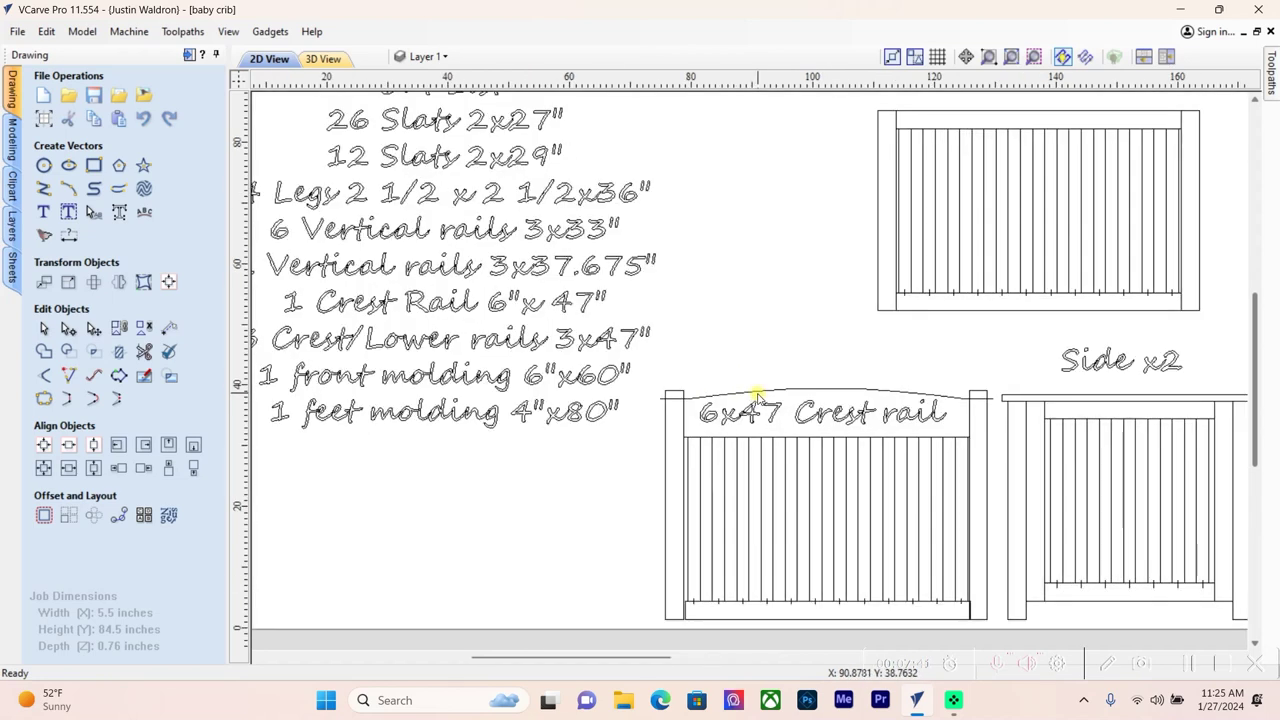
pyautogui.scroll(2, 758, 400)
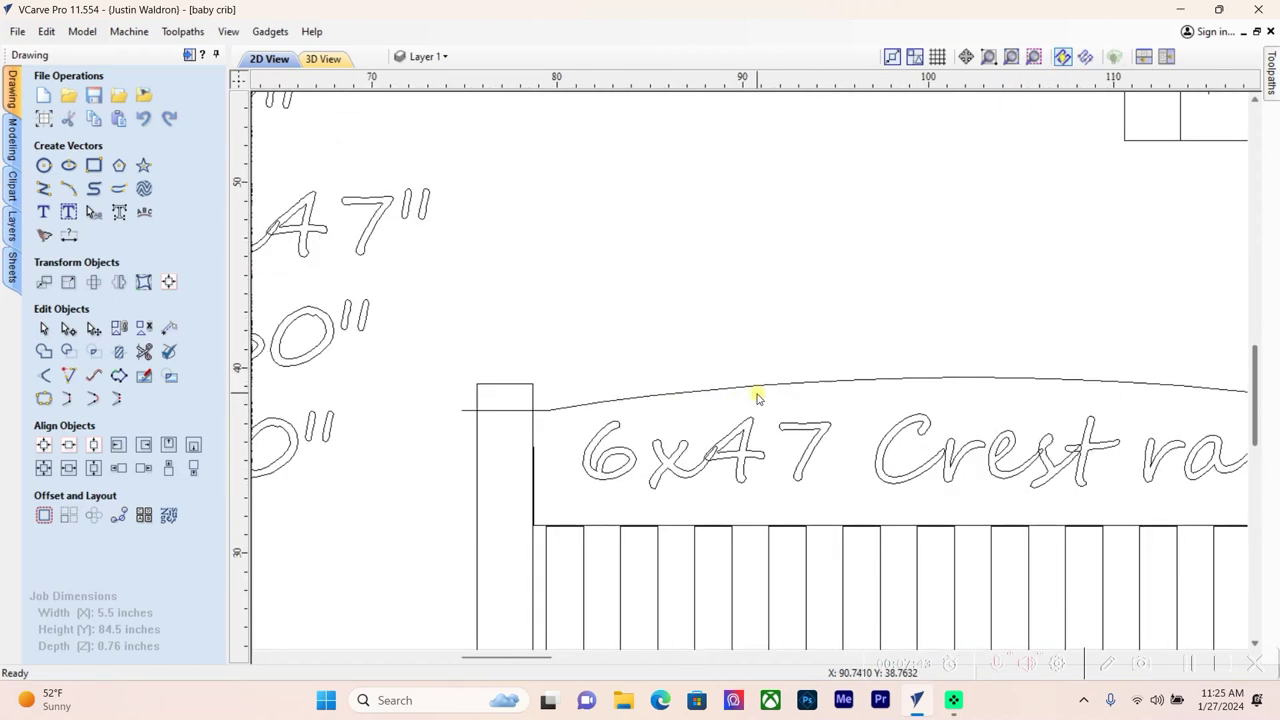
pyautogui.scroll(-2, 758, 400)
pyautogui.click(632, 403)
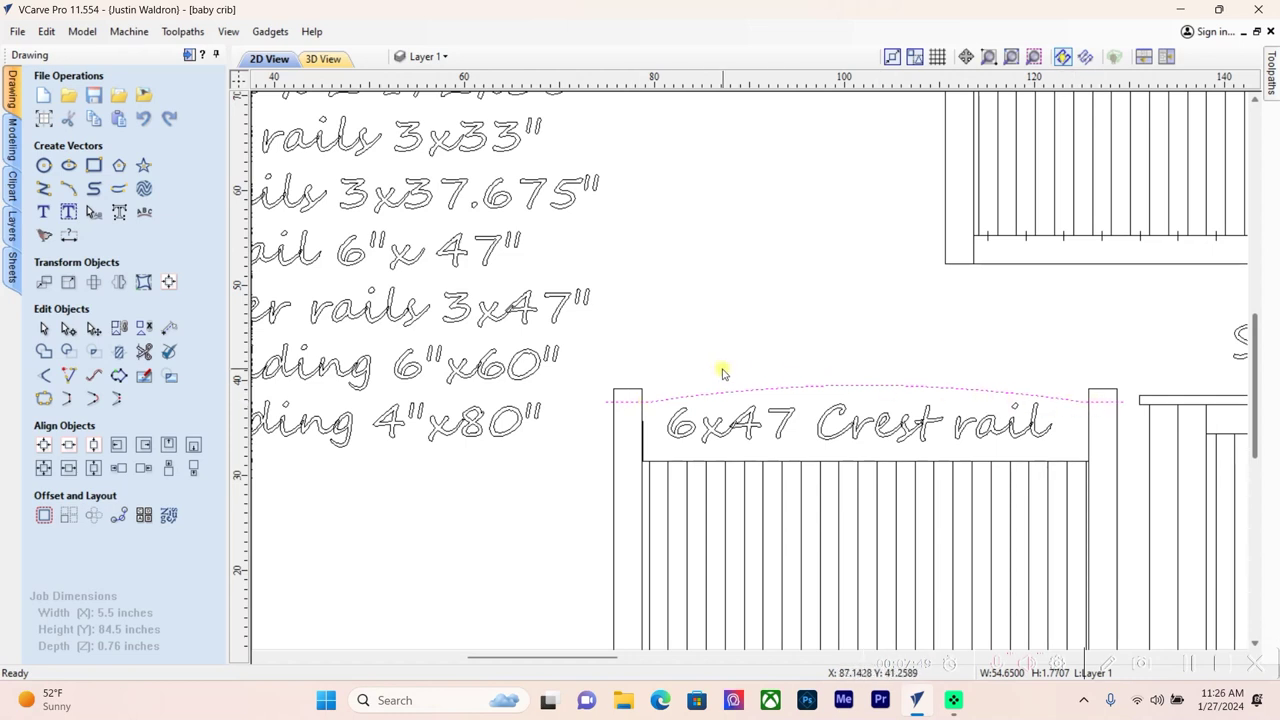
pyautogui.scroll(-5, 695, 393)
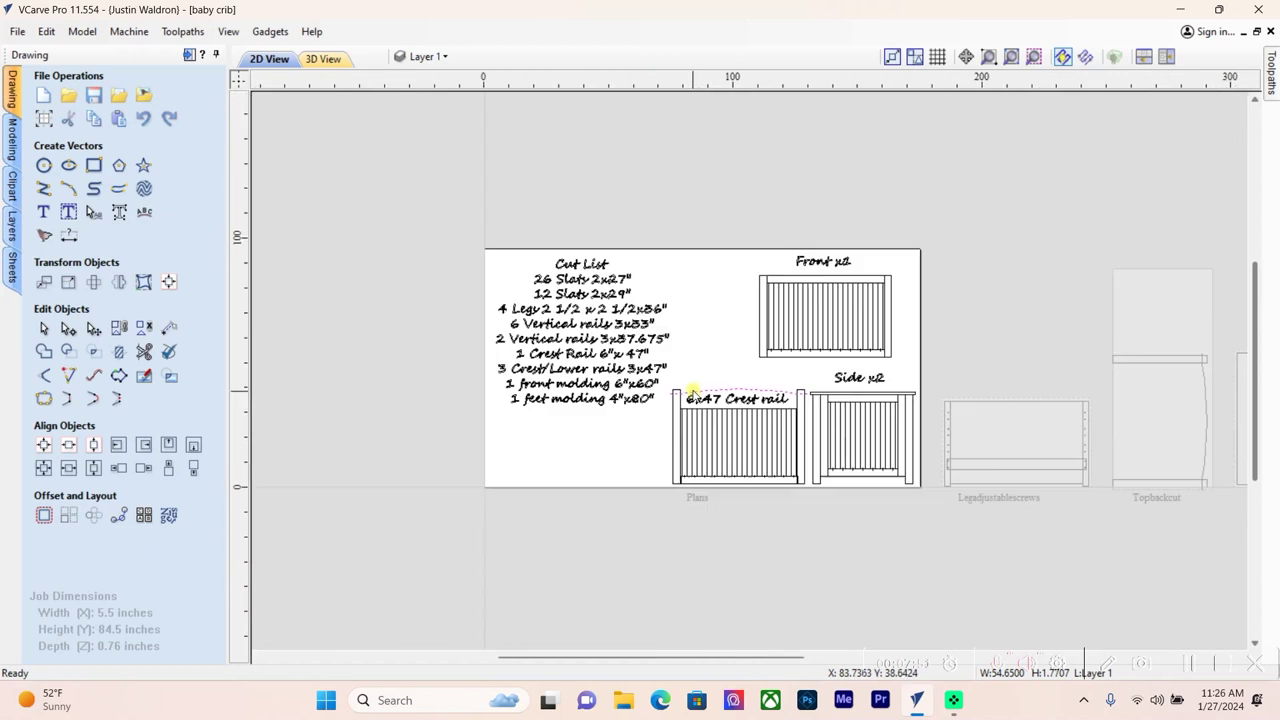
# Add a new sheet to the job in the Sheets list and name it Trimdemo
pyautogui.click(13, 268)
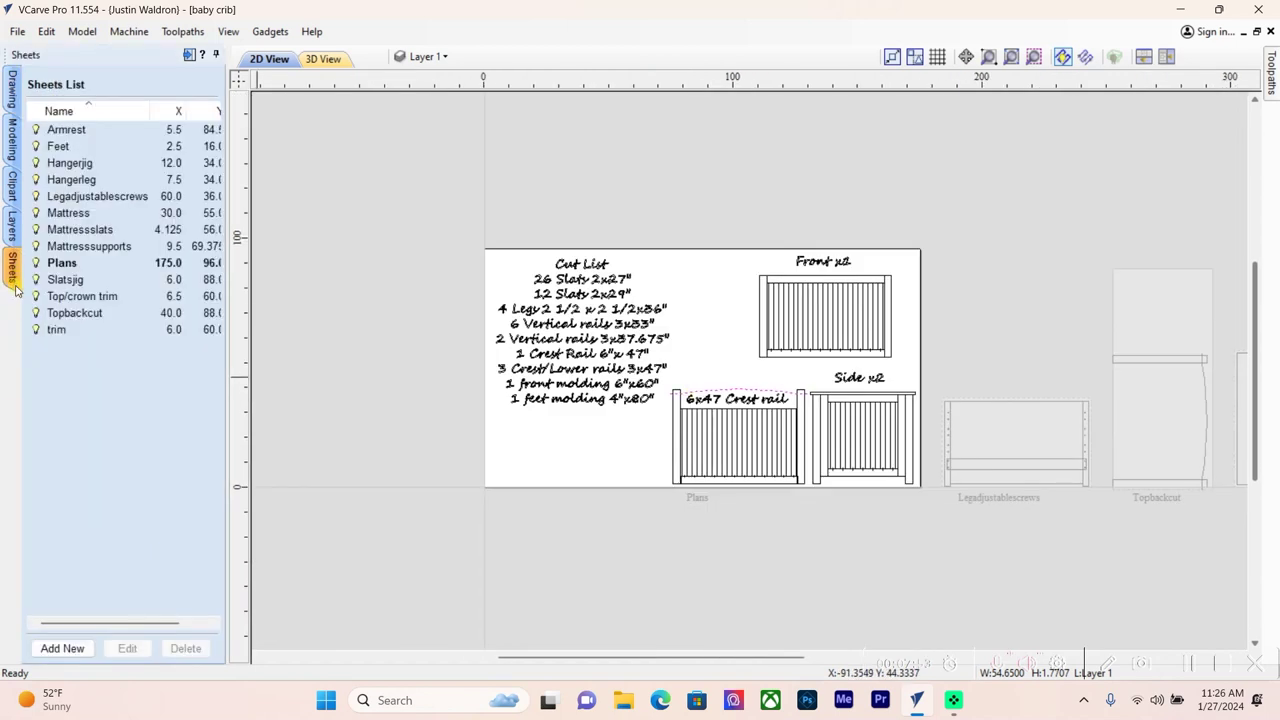
pyautogui.click(62, 648)
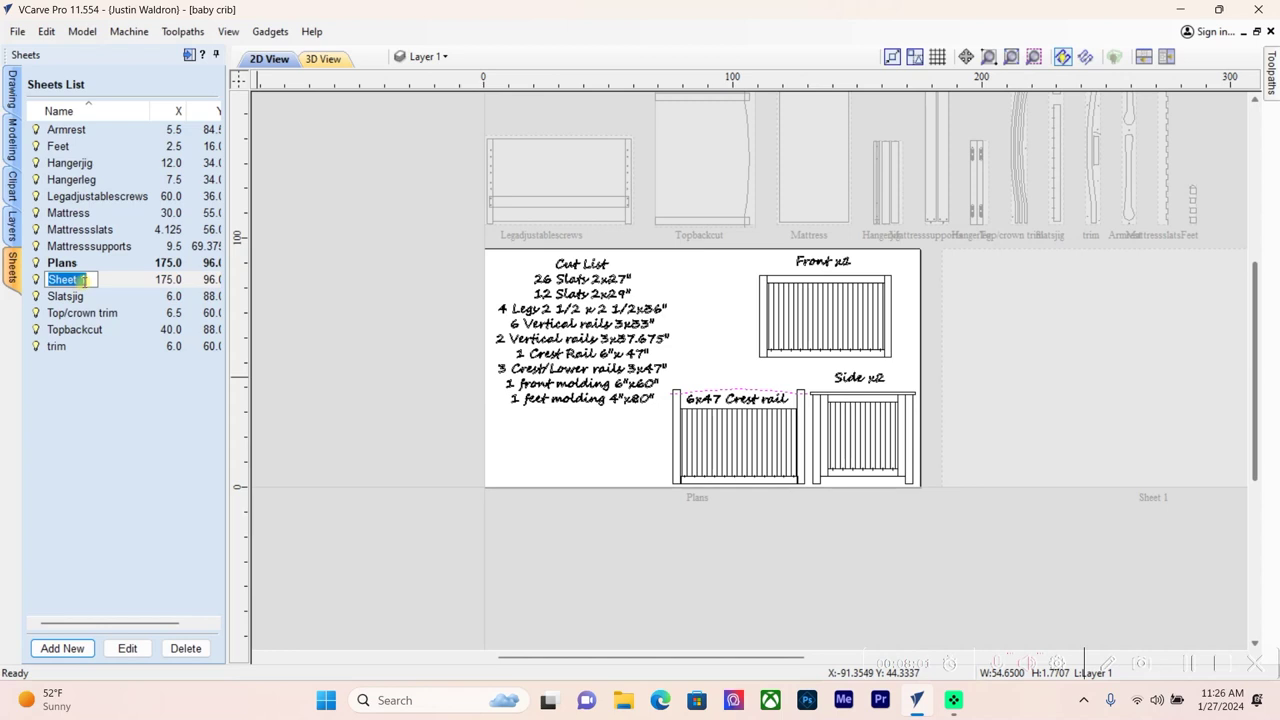
pyautogui.write('Trimdemo')
pyautogui.press('Return')
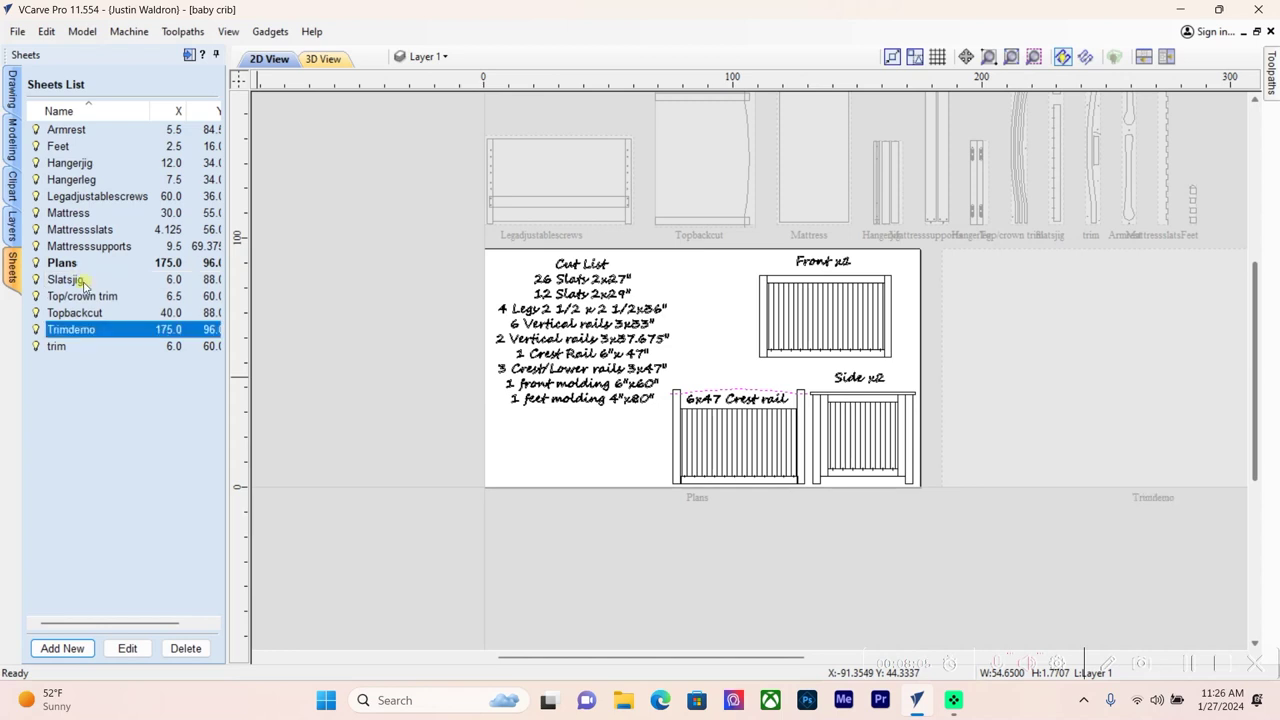
pyautogui.click(118, 336)
pyautogui.rightClick(171, 330)
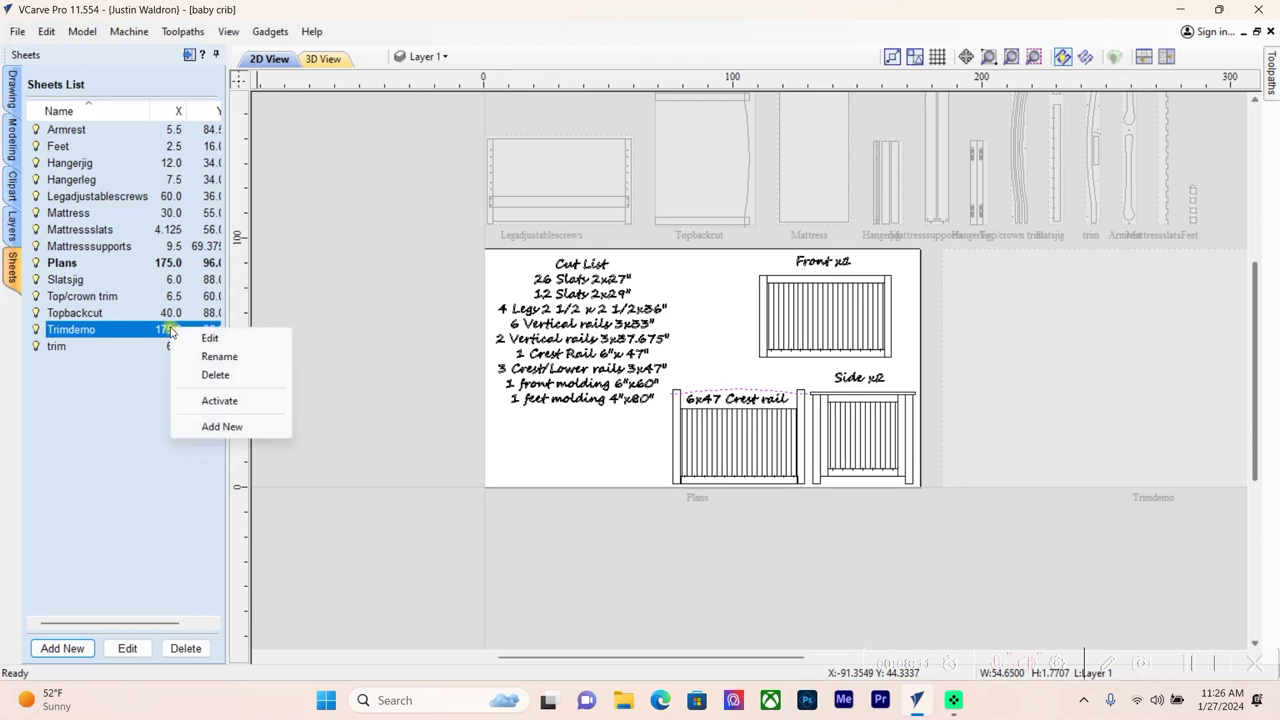
# Resize the Trimdemo sheet to 48 by 48 inches and start a 47 x 6 rectangle
pyautogui.click(205, 339)
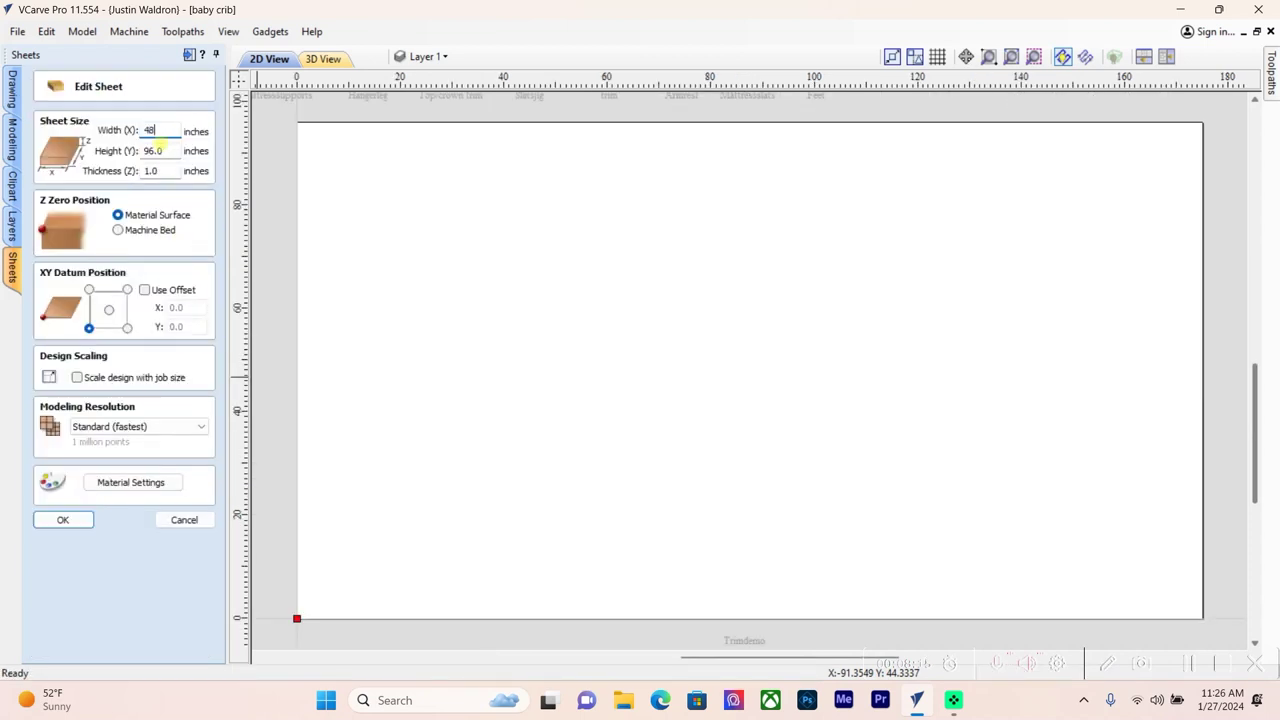
pyautogui.write('48')
pyautogui.click(157, 148)
pyautogui.write('48')
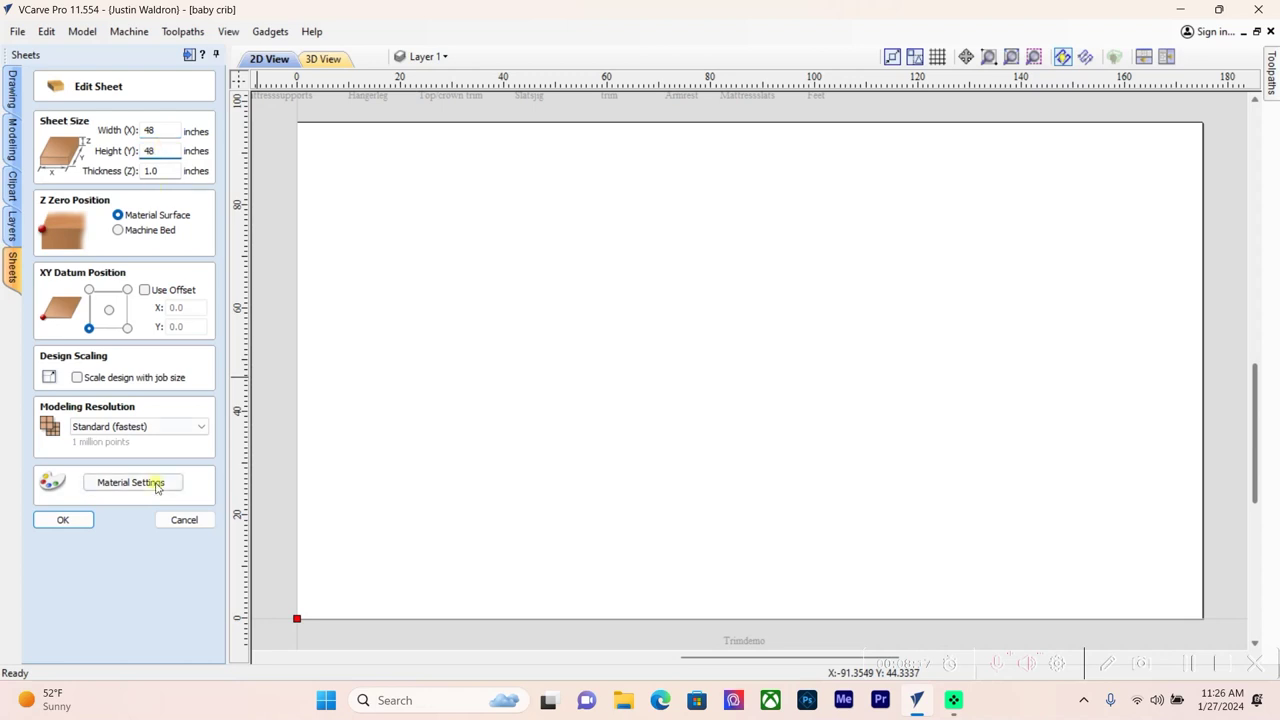
pyautogui.click(77, 524)
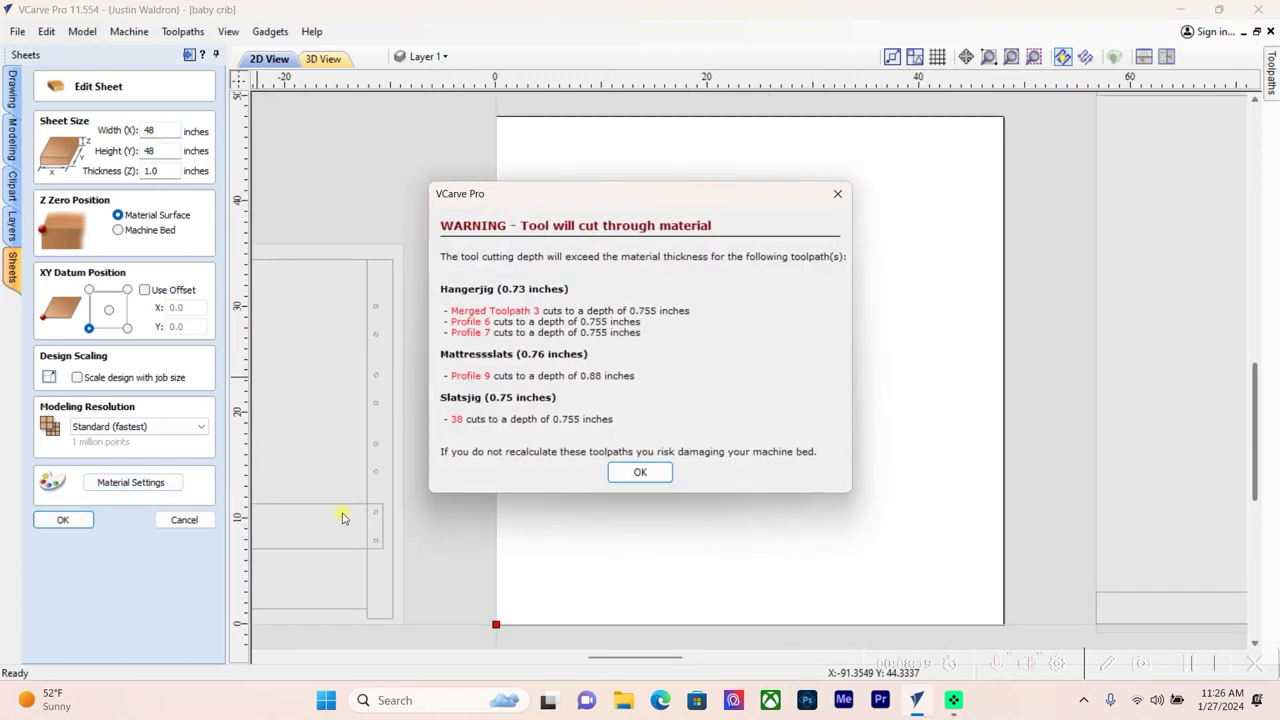
pyautogui.click(624, 476)
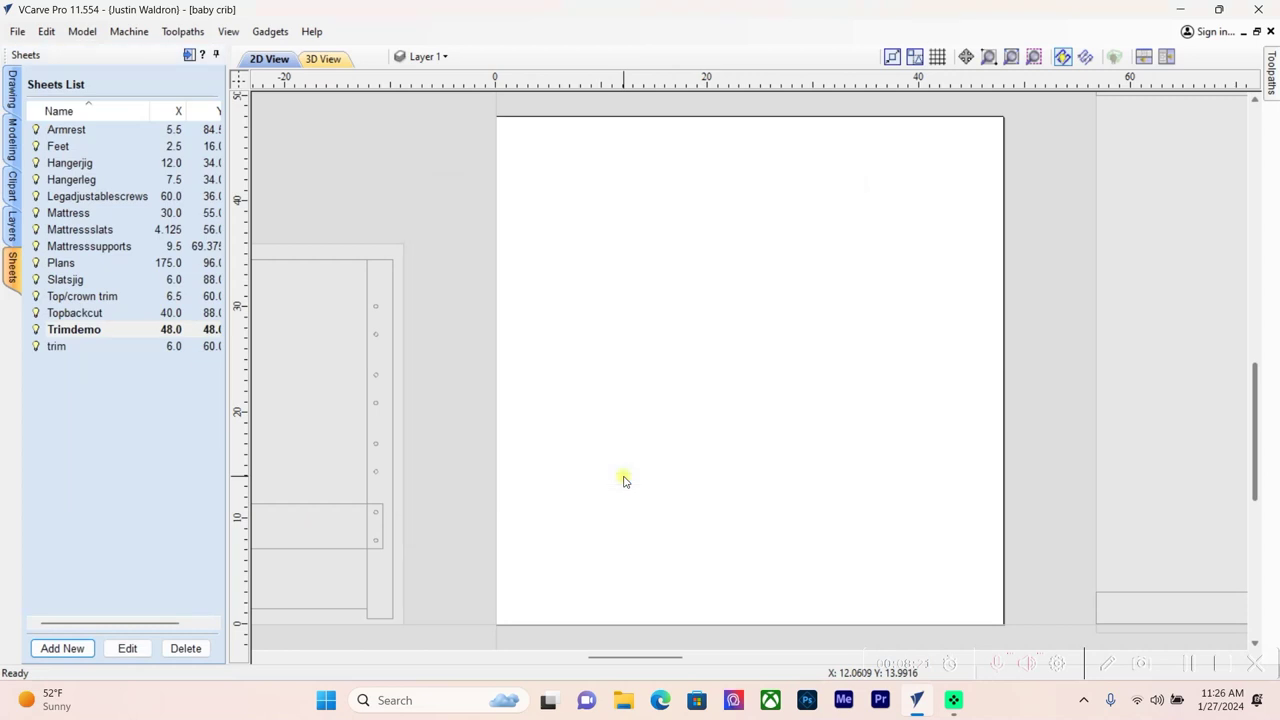
pyautogui.click(8, 95)
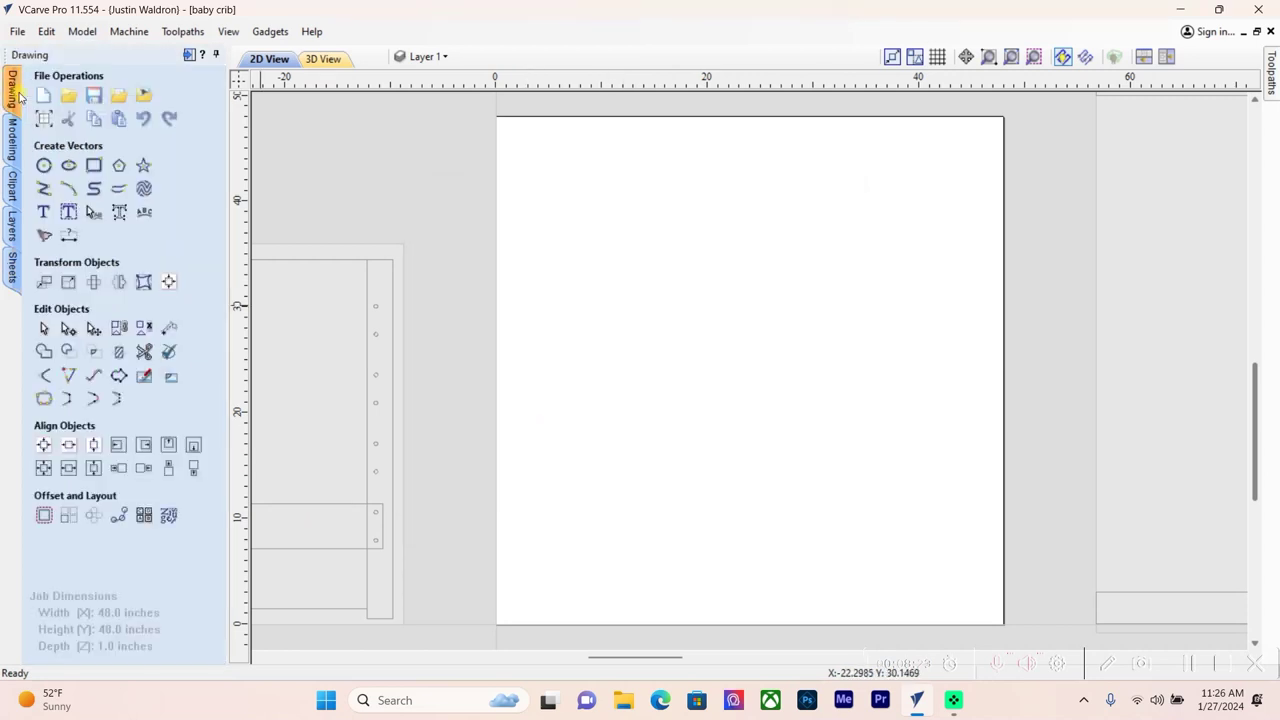
pyautogui.click(93, 163)
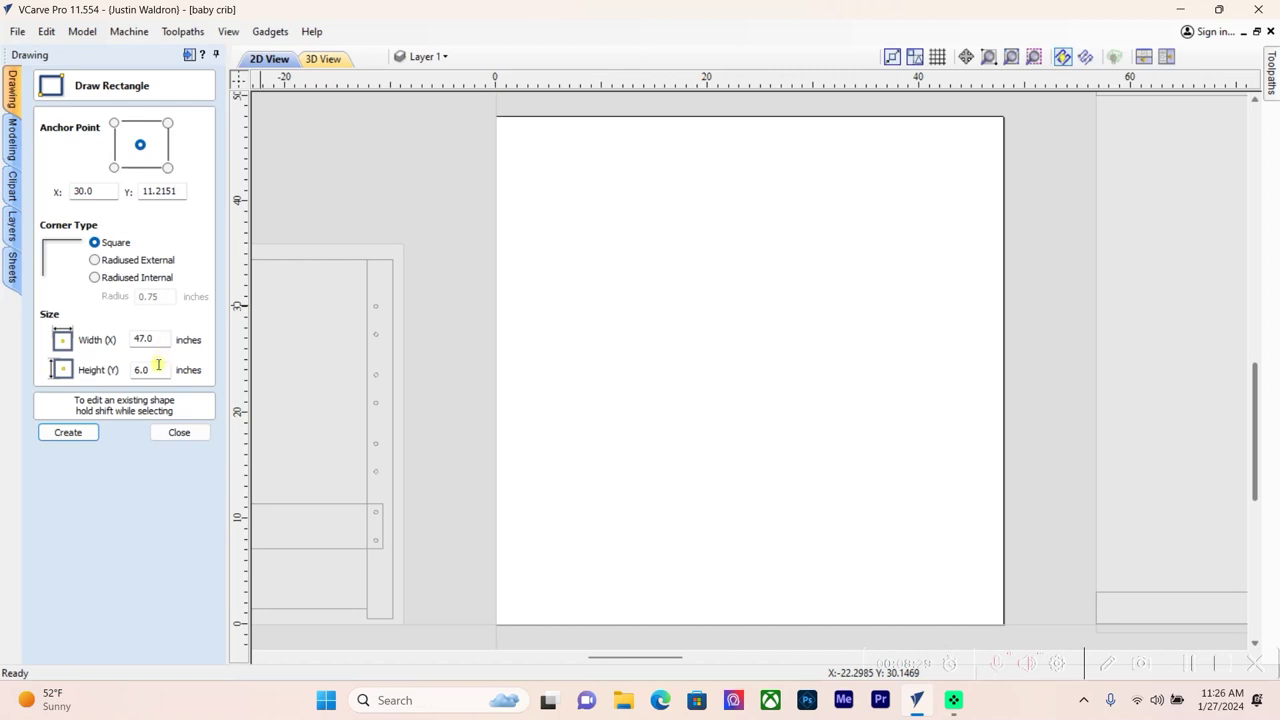
# Place the 47 x 6 inch rectangle and centre it on the material
pyautogui.click(729, 257)
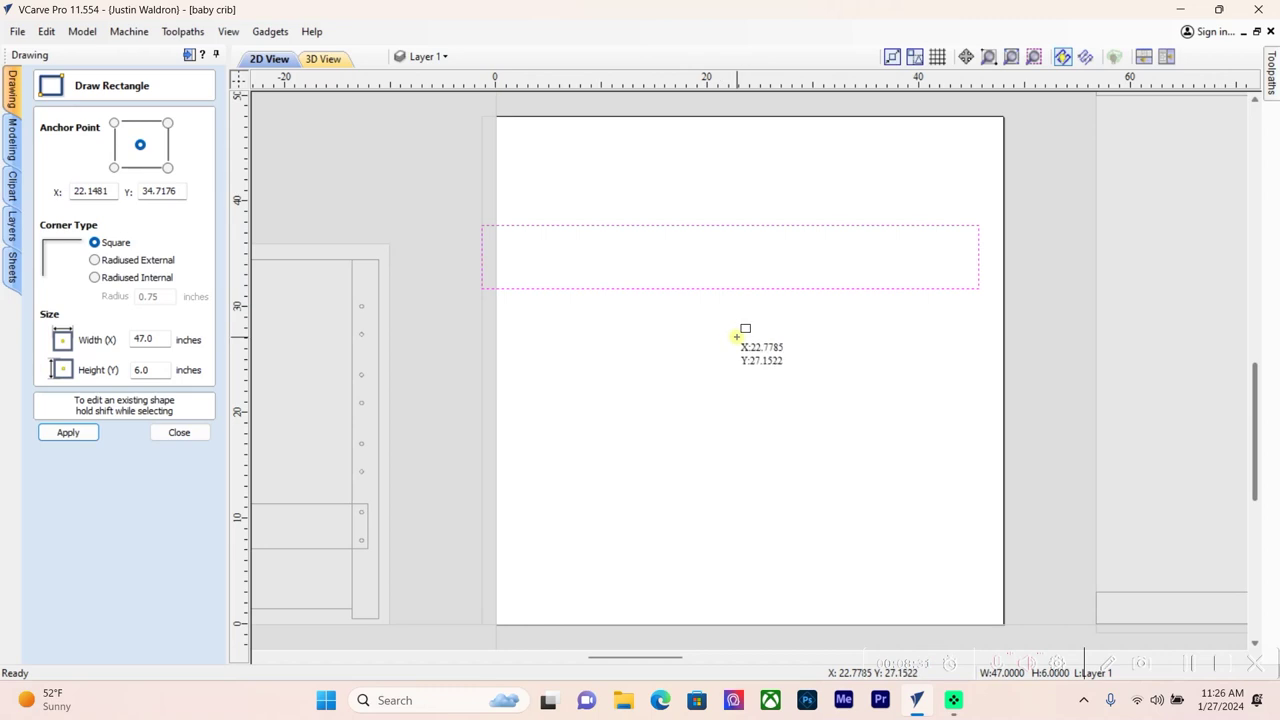
pyautogui.press('Escape')
pyautogui.click(168, 282)
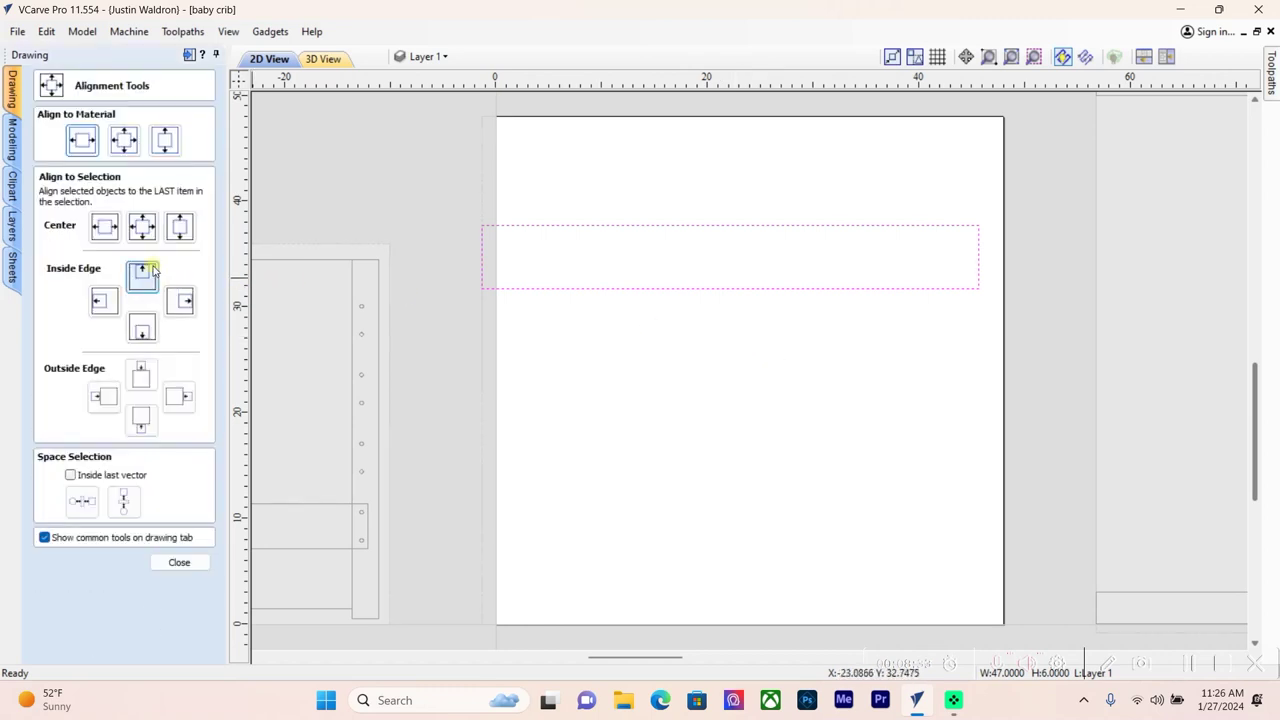
pyautogui.click(84, 141)
pyautogui.click(608, 366)
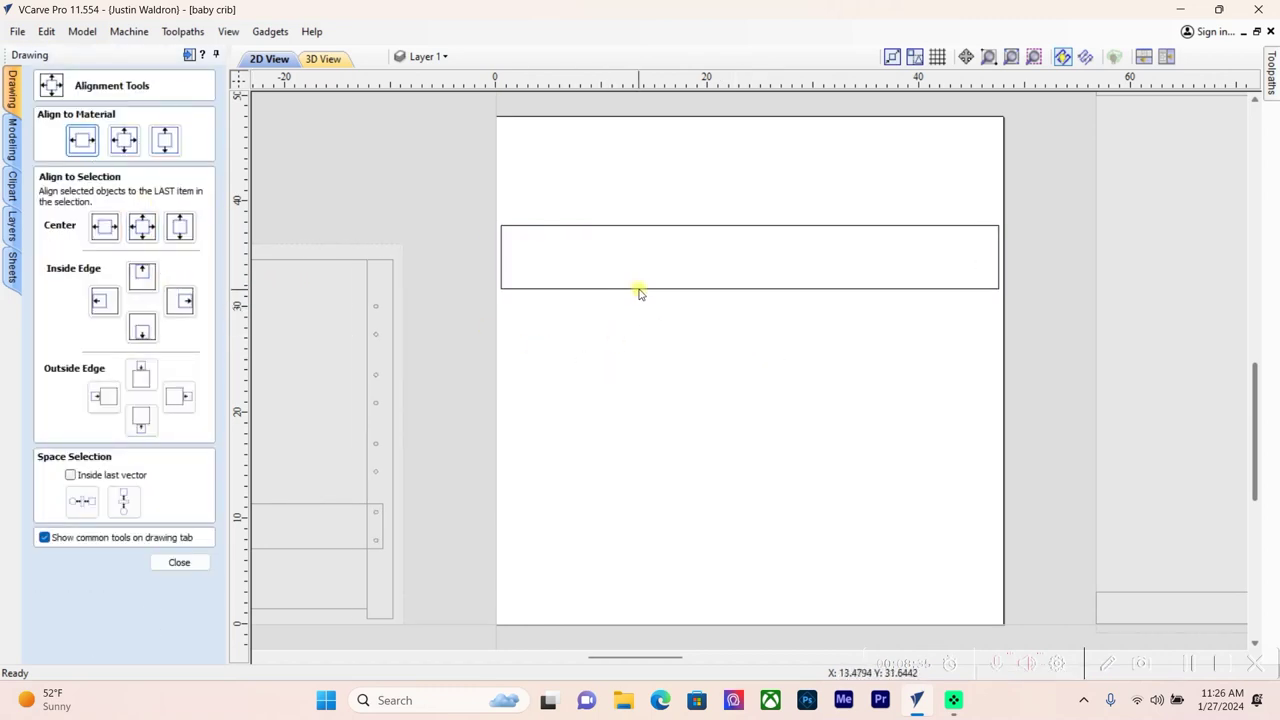
pyautogui.click(179, 562)
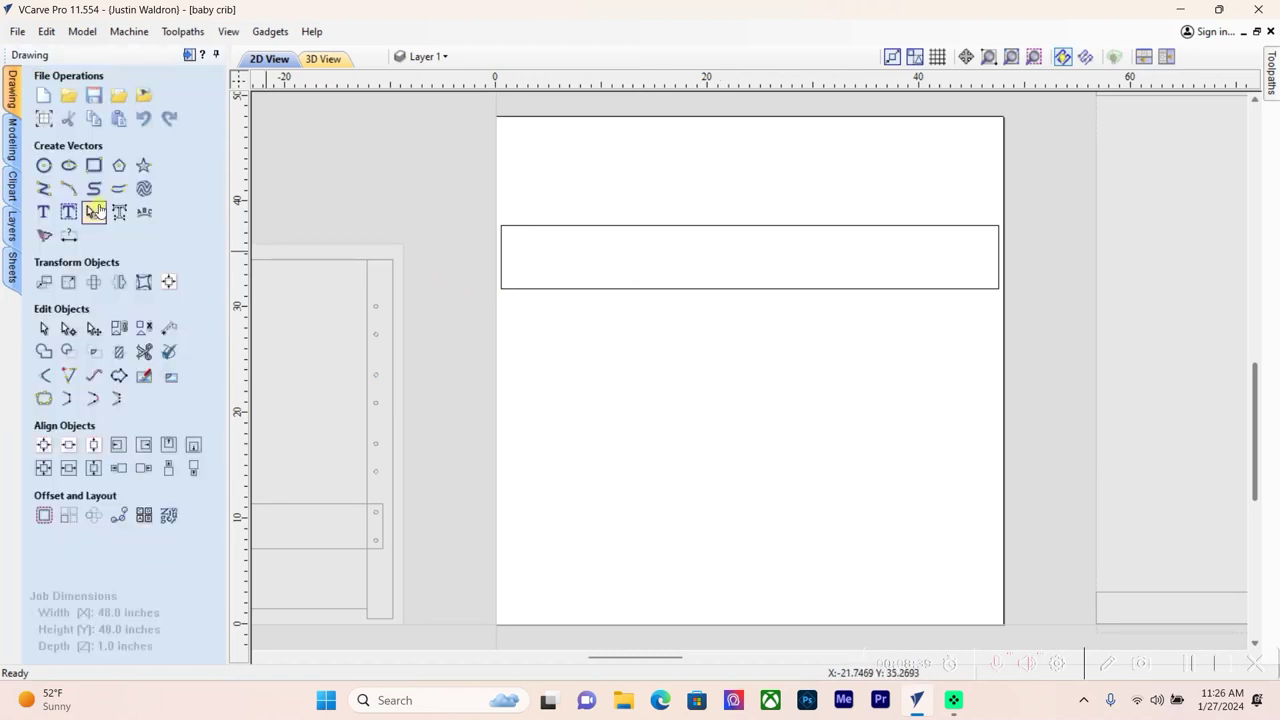
# Draw a vertical line at X 24 spanning across the rectangle
pyautogui.click(44, 190)
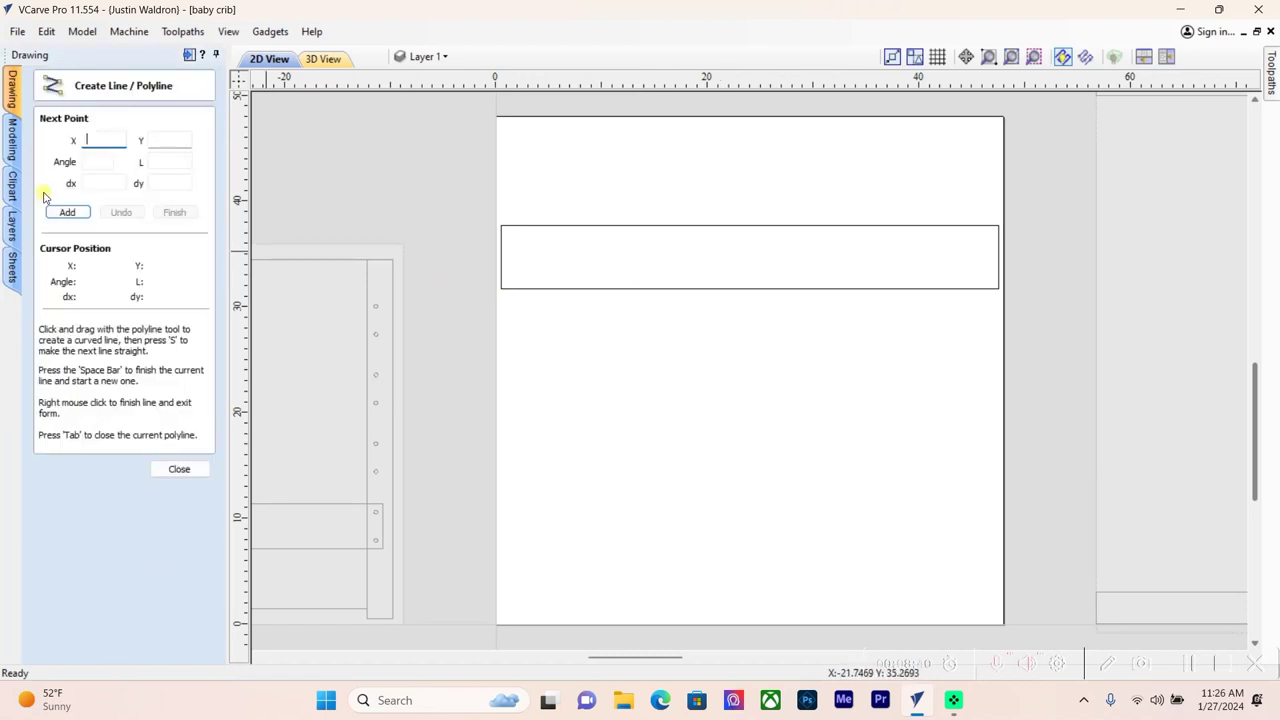
pyautogui.click(750, 186)
pyautogui.click(750, 349)
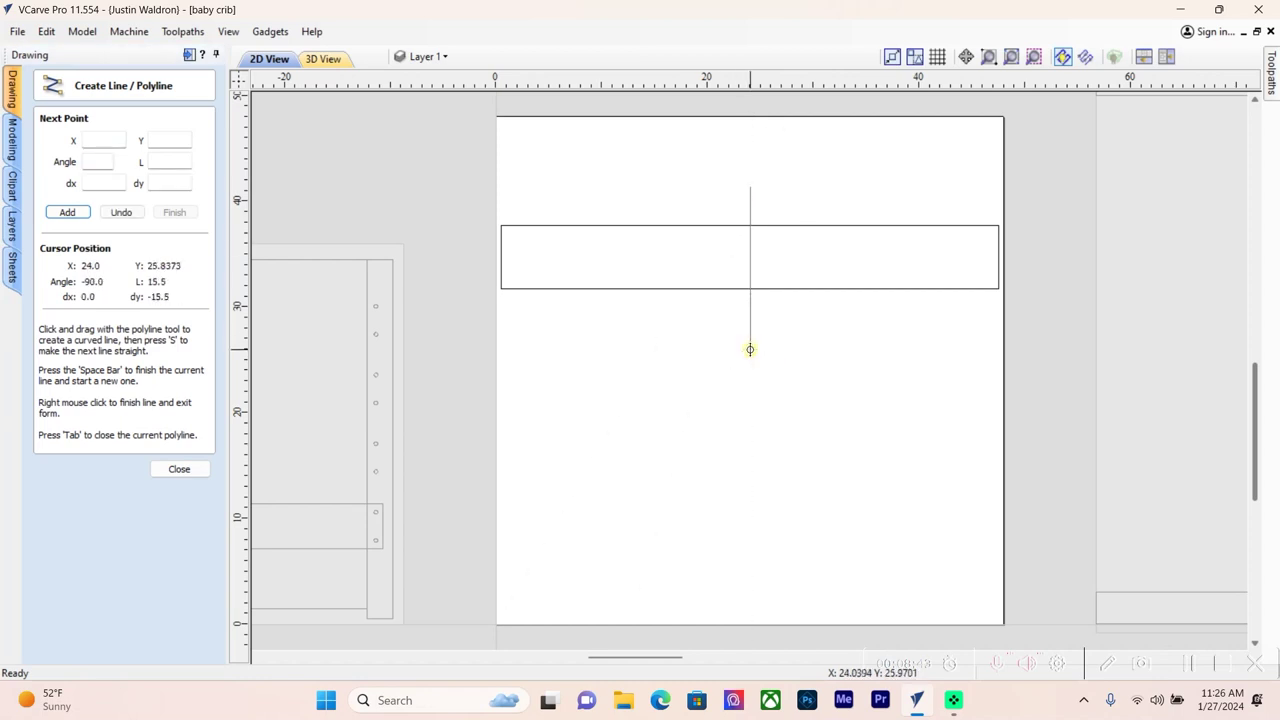
pyautogui.rightClick(751, 352)
pyautogui.click(806, 389)
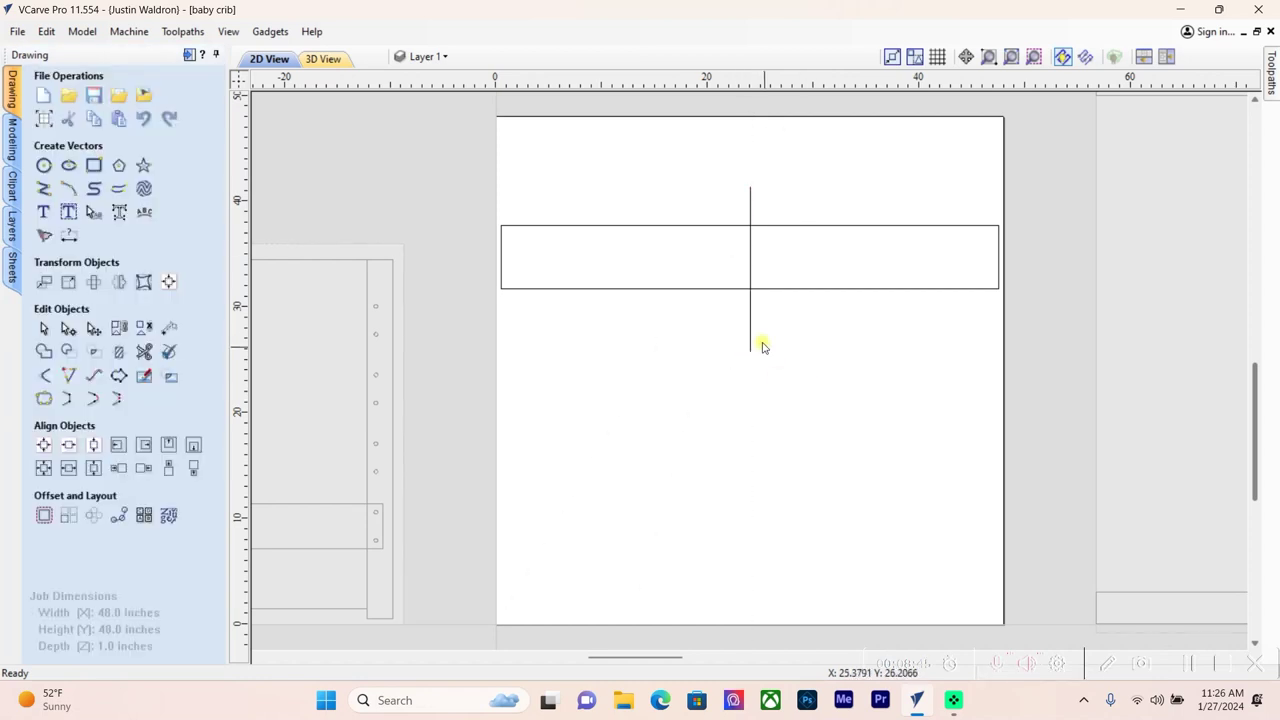
# Centre the 15.5-inch vertical line vertically on the rectangle
pyautogui.click(752, 332)
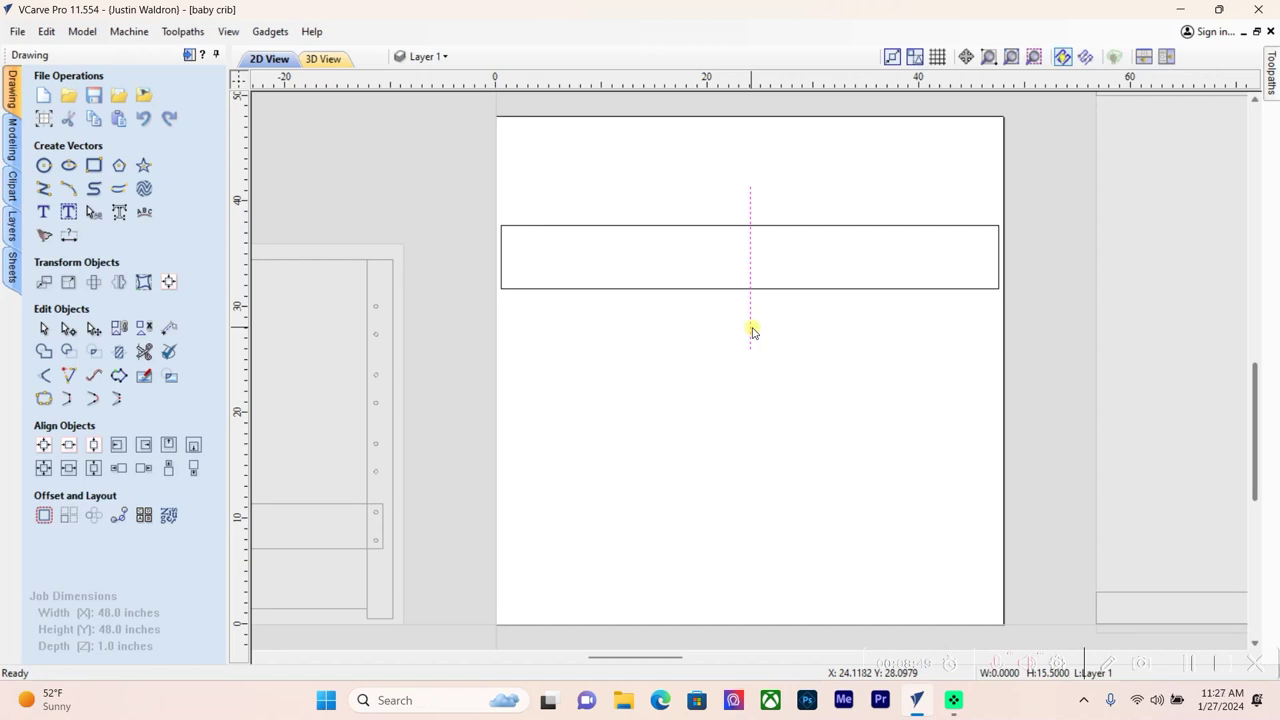
pyautogui.keyDown('shift'); pyautogui.click(715, 289); pyautogui.keyUp('shift')
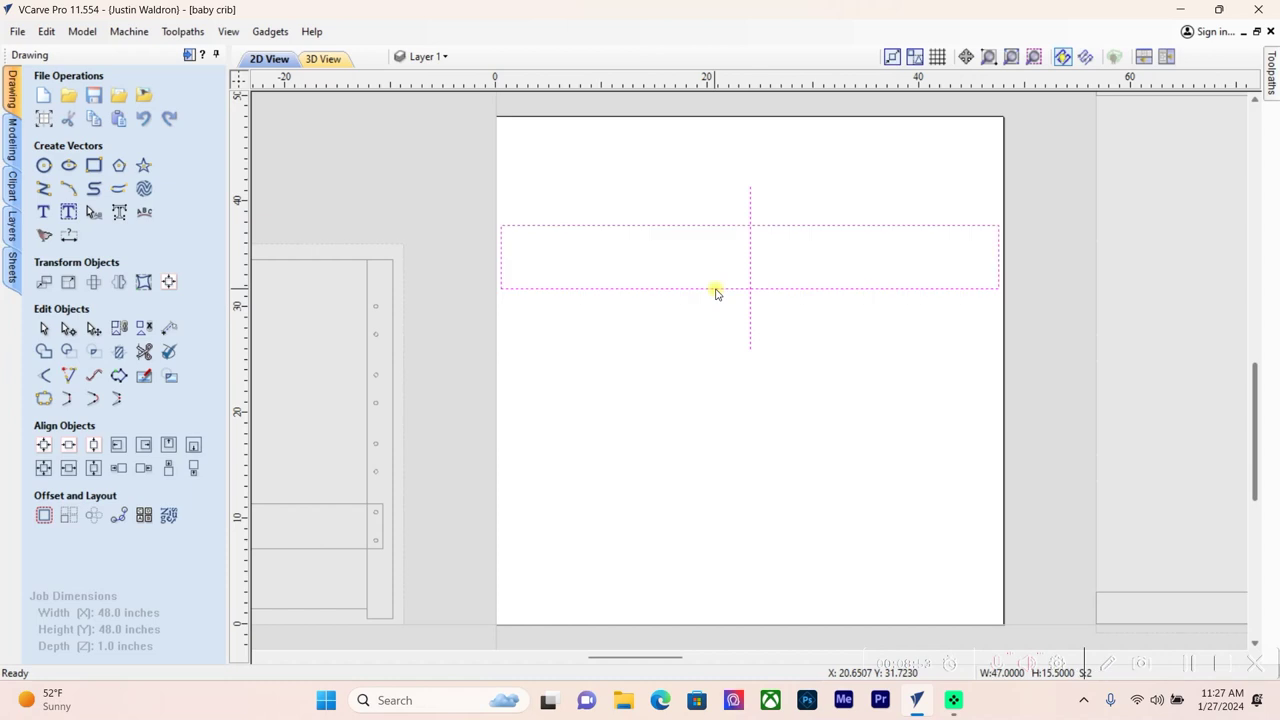
pyautogui.click(169, 282)
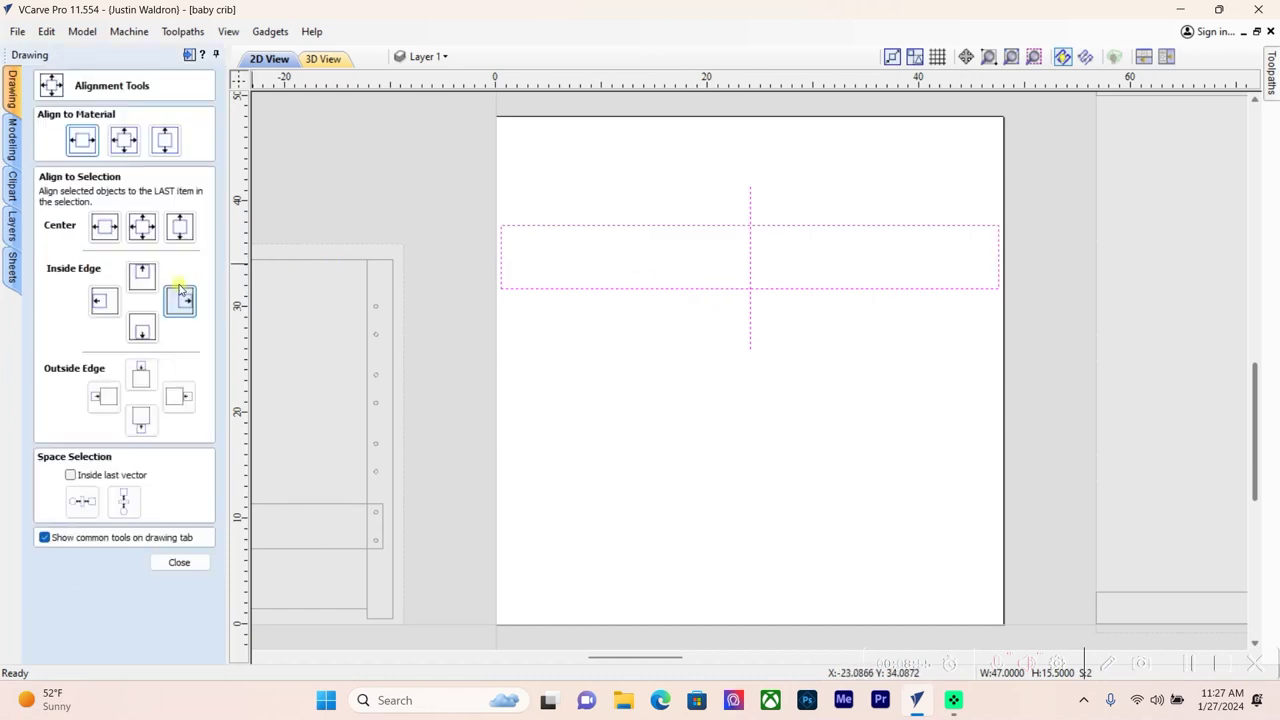
pyautogui.click(142, 228)
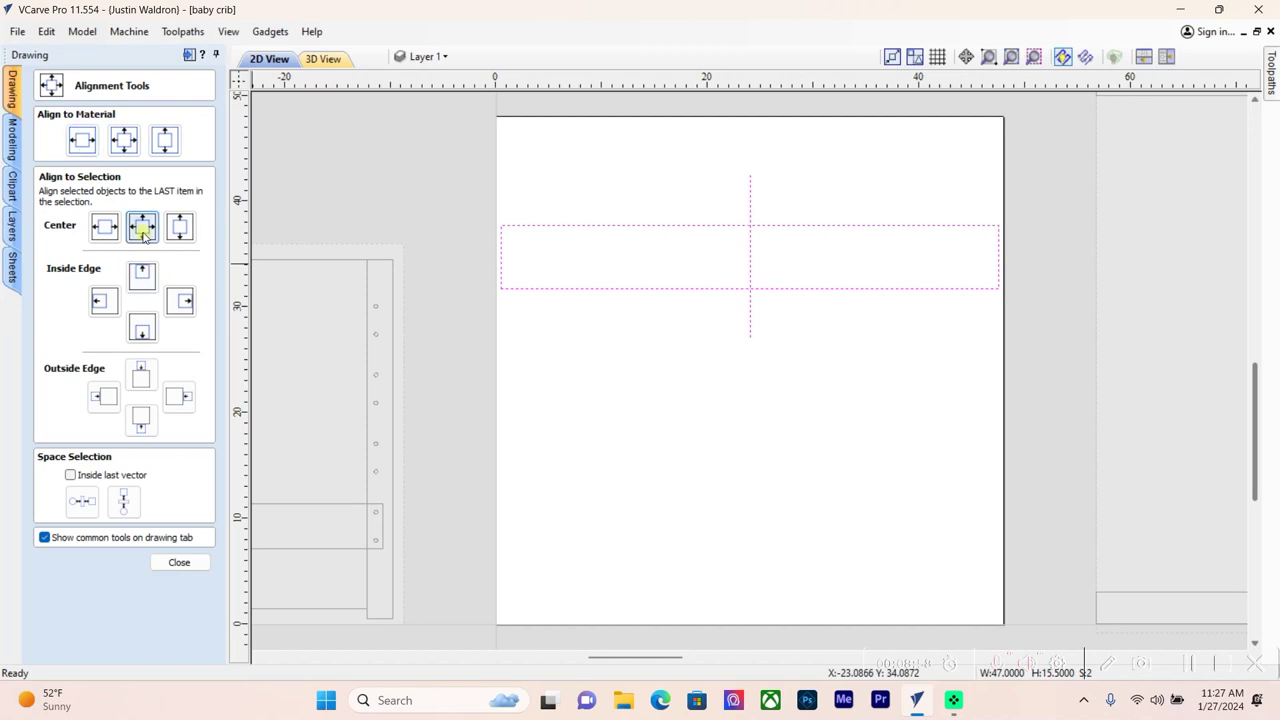
pyautogui.click(179, 562)
pyautogui.click(588, 379)
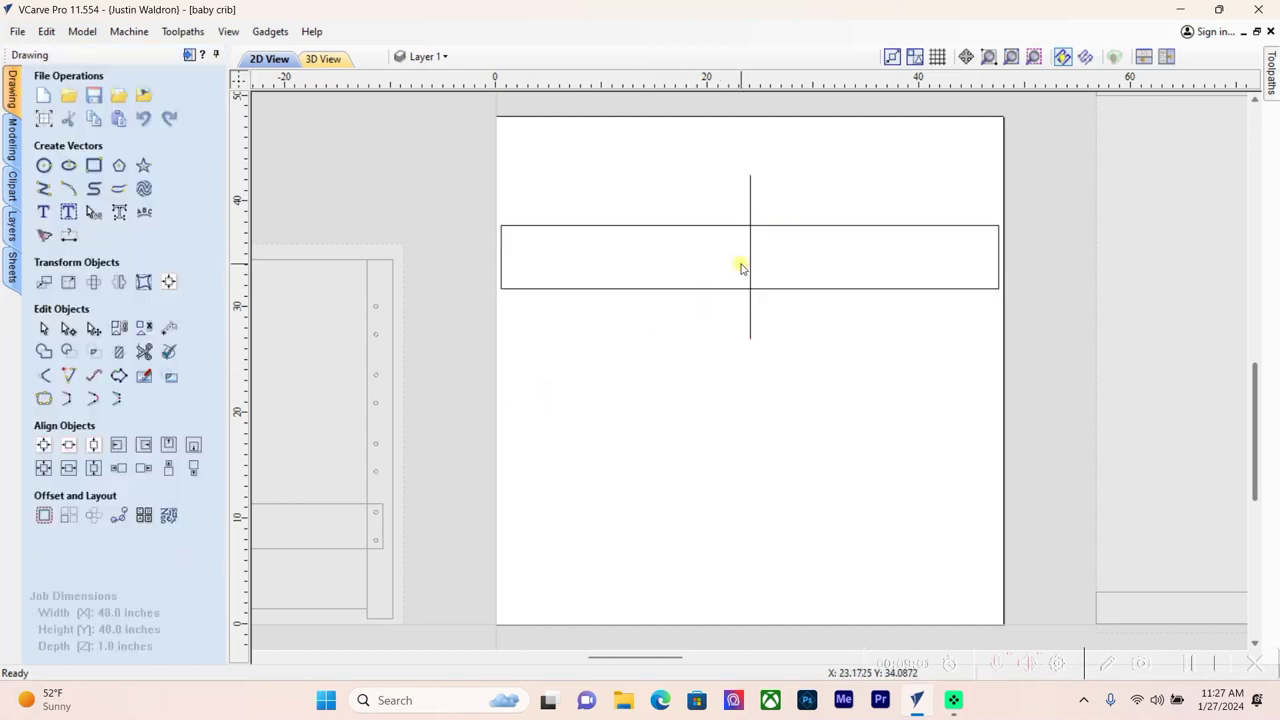
# Draw a 2.5-inch line in from the rectangle's left edge and nudge it down
pyautogui.click(42, 190)
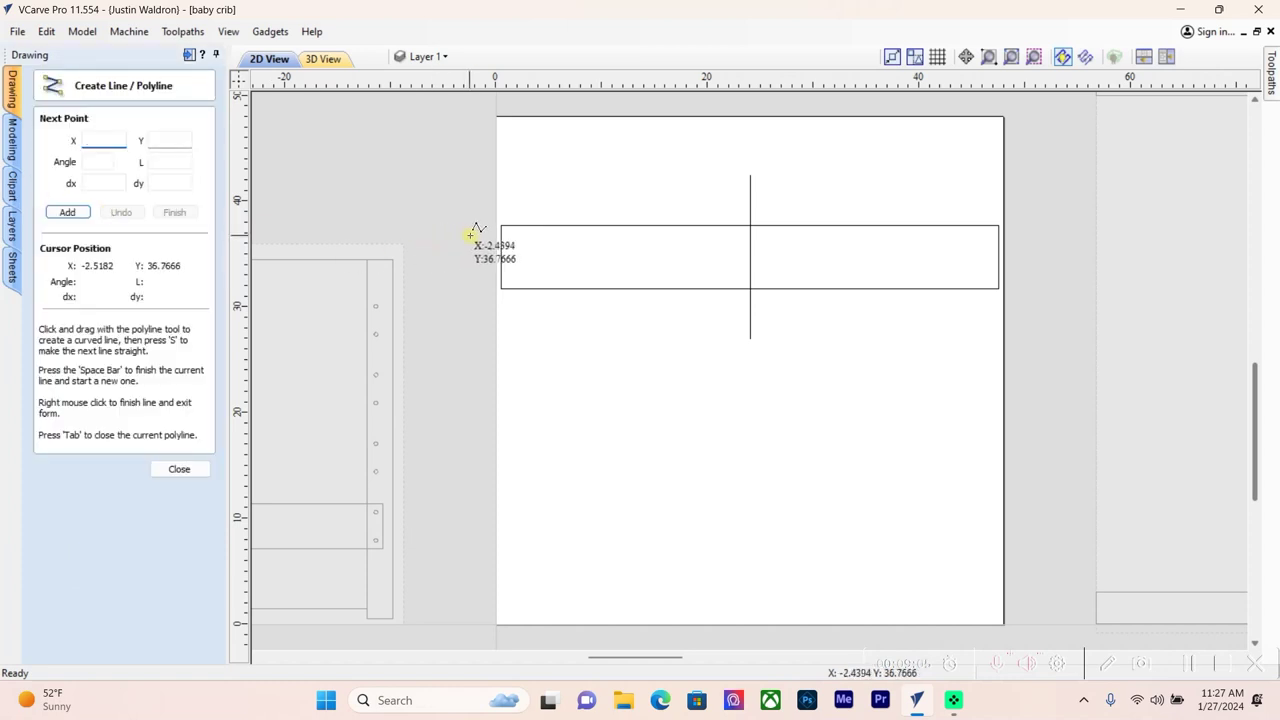
pyautogui.scroll(3, 490, 240)
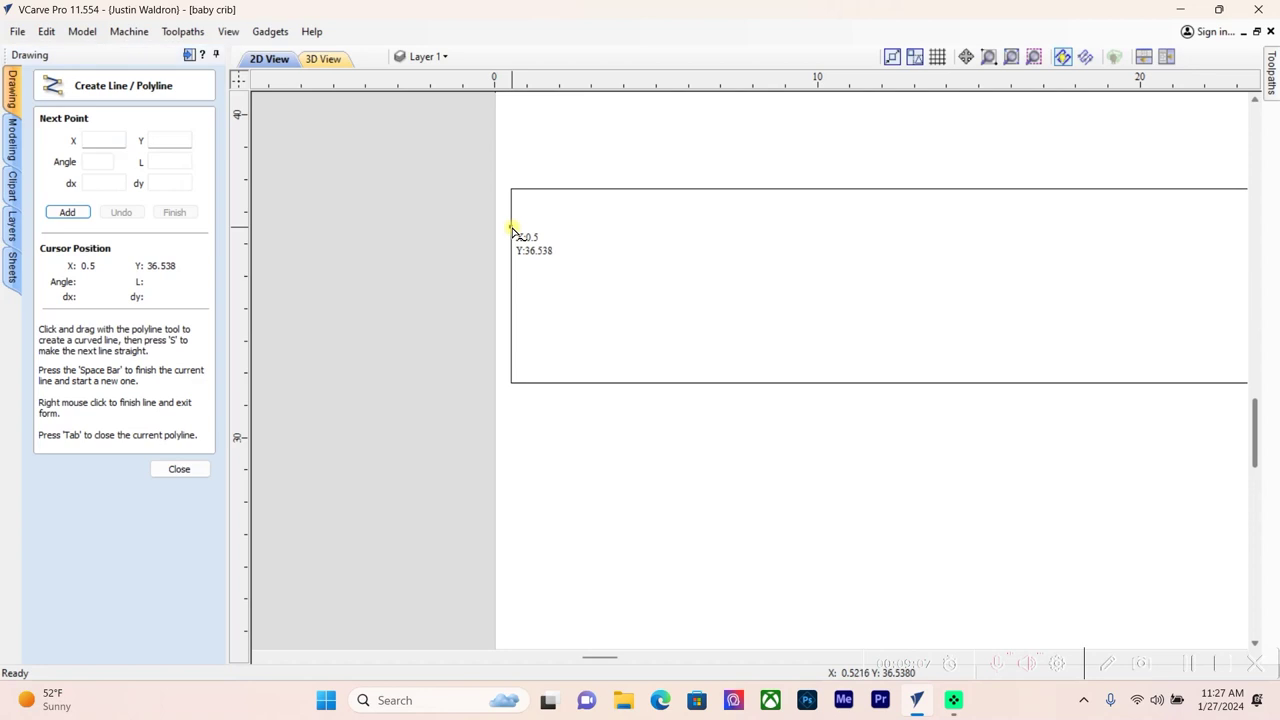
pyautogui.click(511, 227)
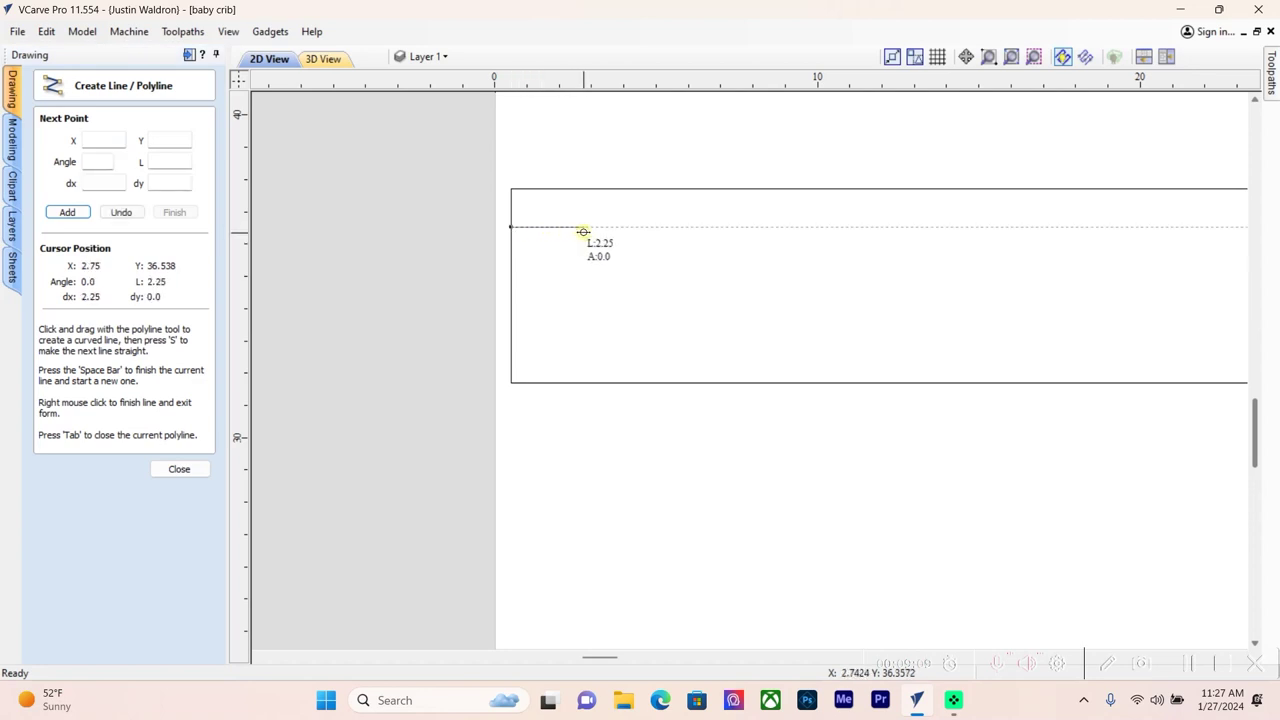
pyautogui.click(591, 230)
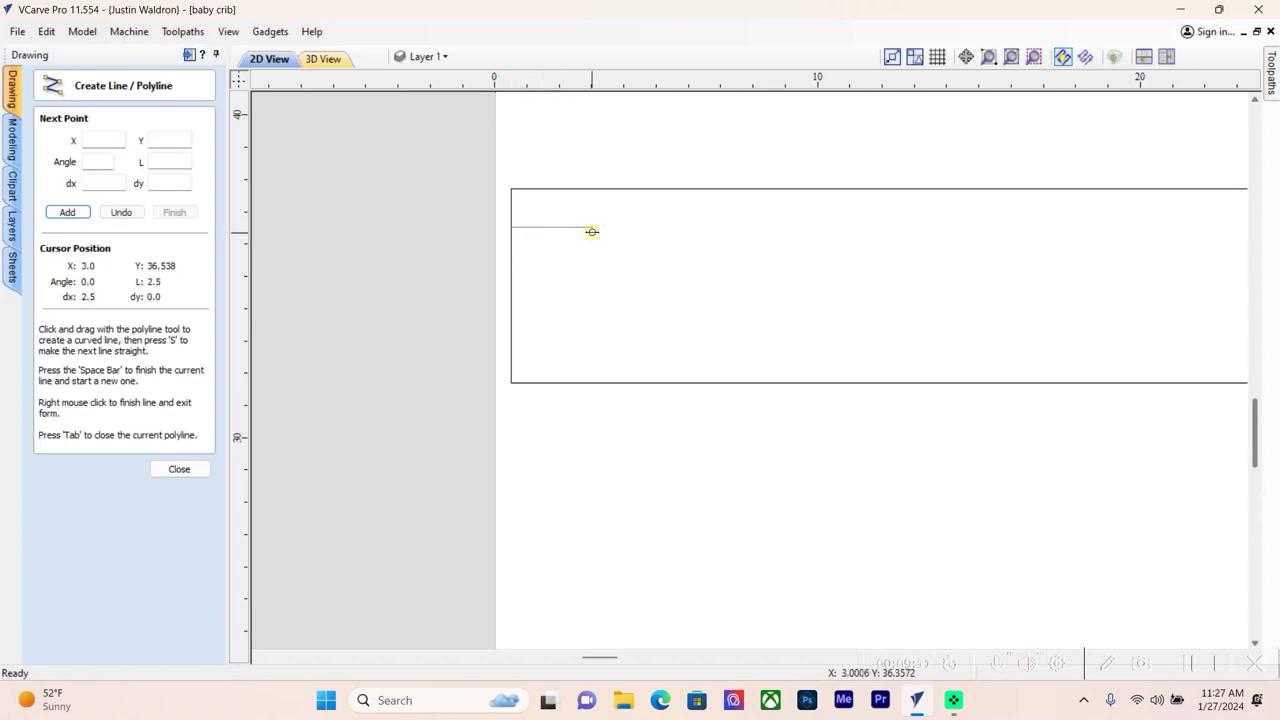
pyautogui.rightClick(592, 236)
pyautogui.scroll(-3, 592, 260)
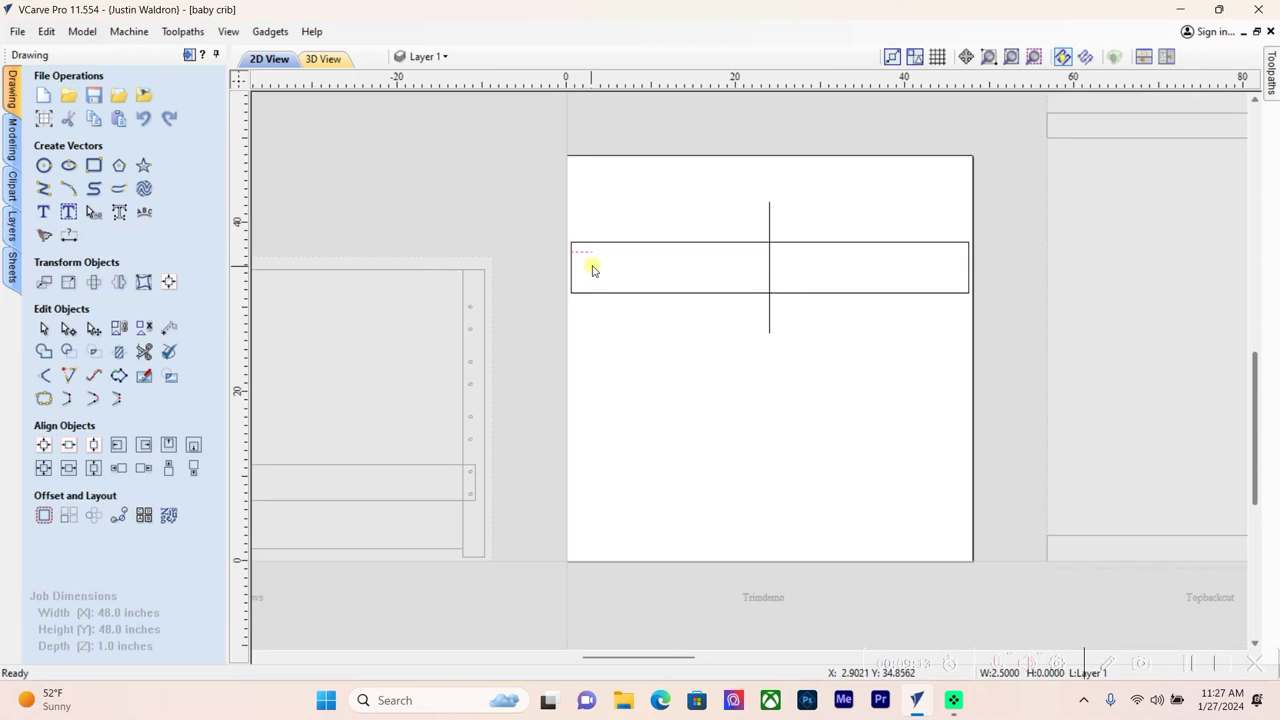
pyautogui.click(586, 252)
pyautogui.scroll(3, 588, 250)
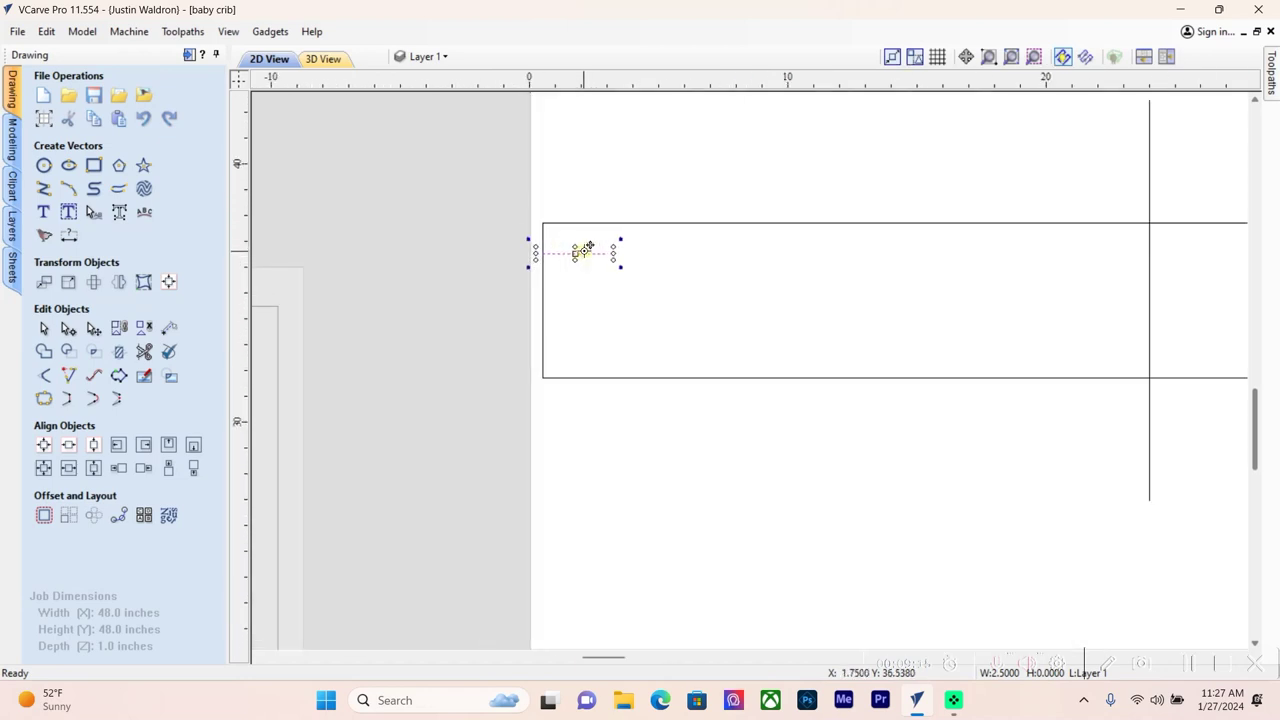
pyautogui.press('Down')
pyautogui.press('Down')
pyautogui.click(603, 317)
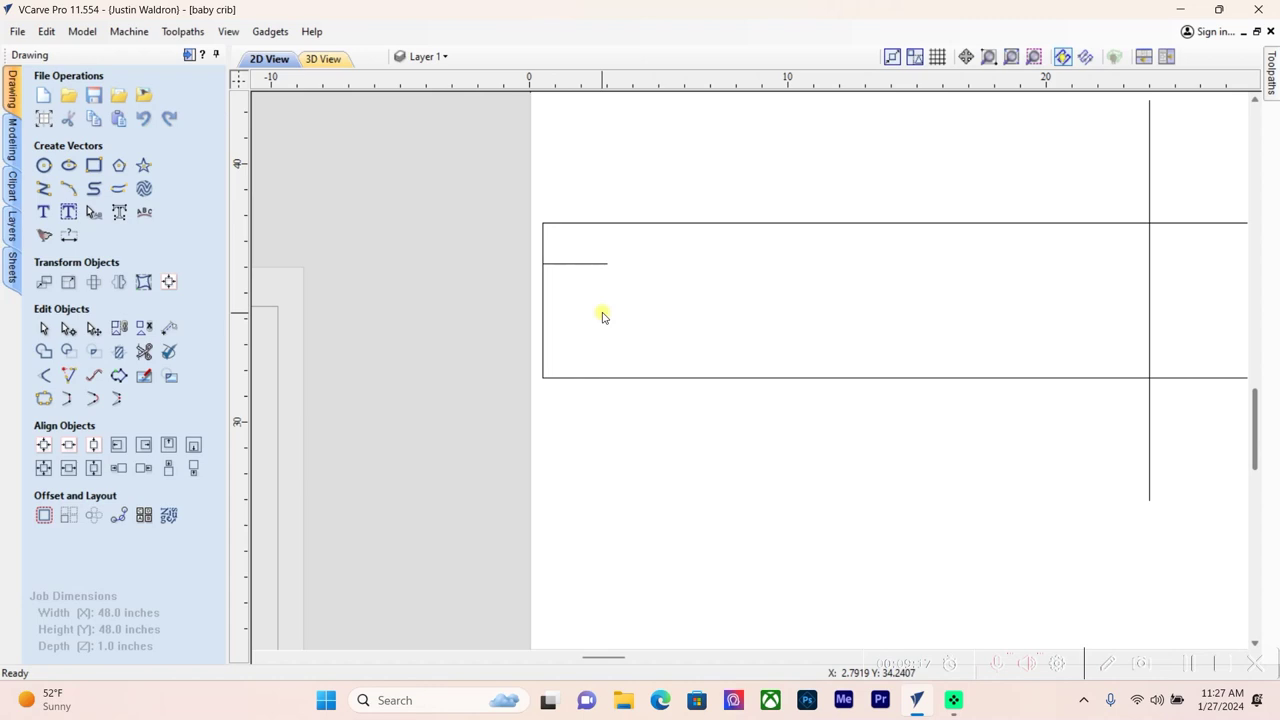
# Arc from the short line's end up to the top edge at X 24, then delete the vertical centre line
pyautogui.click(69, 190)
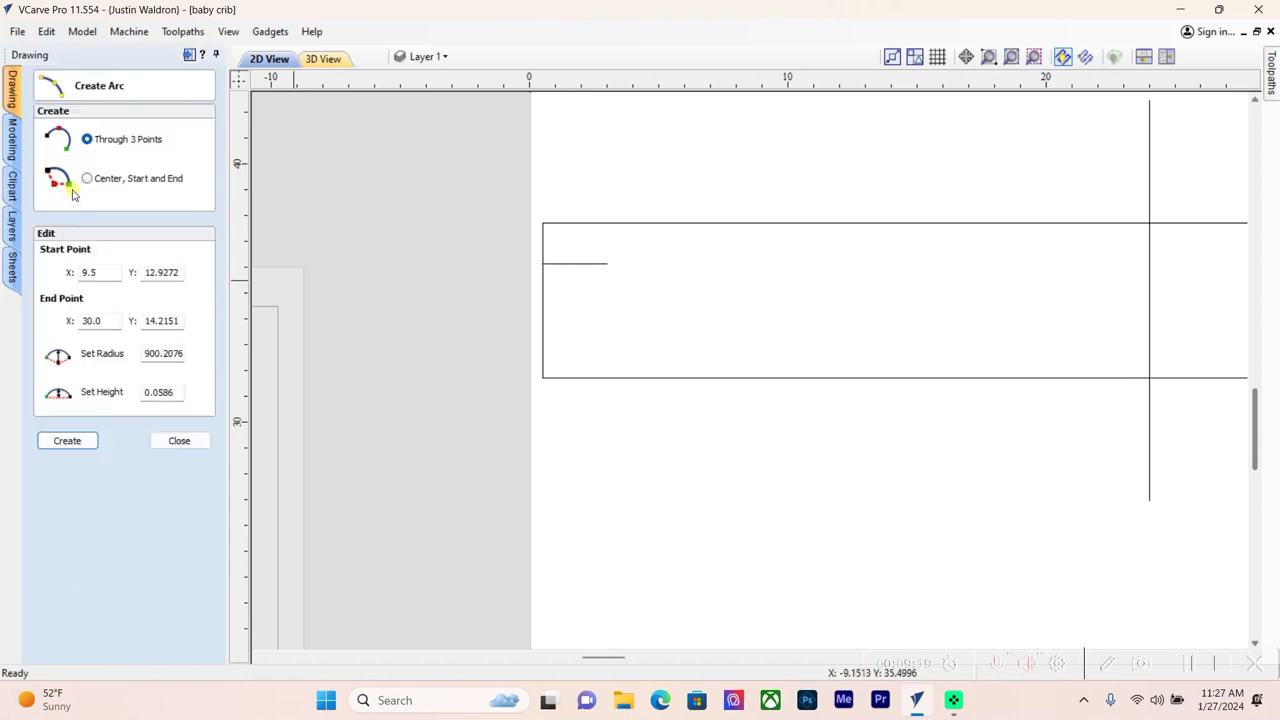
pyautogui.click(607, 262)
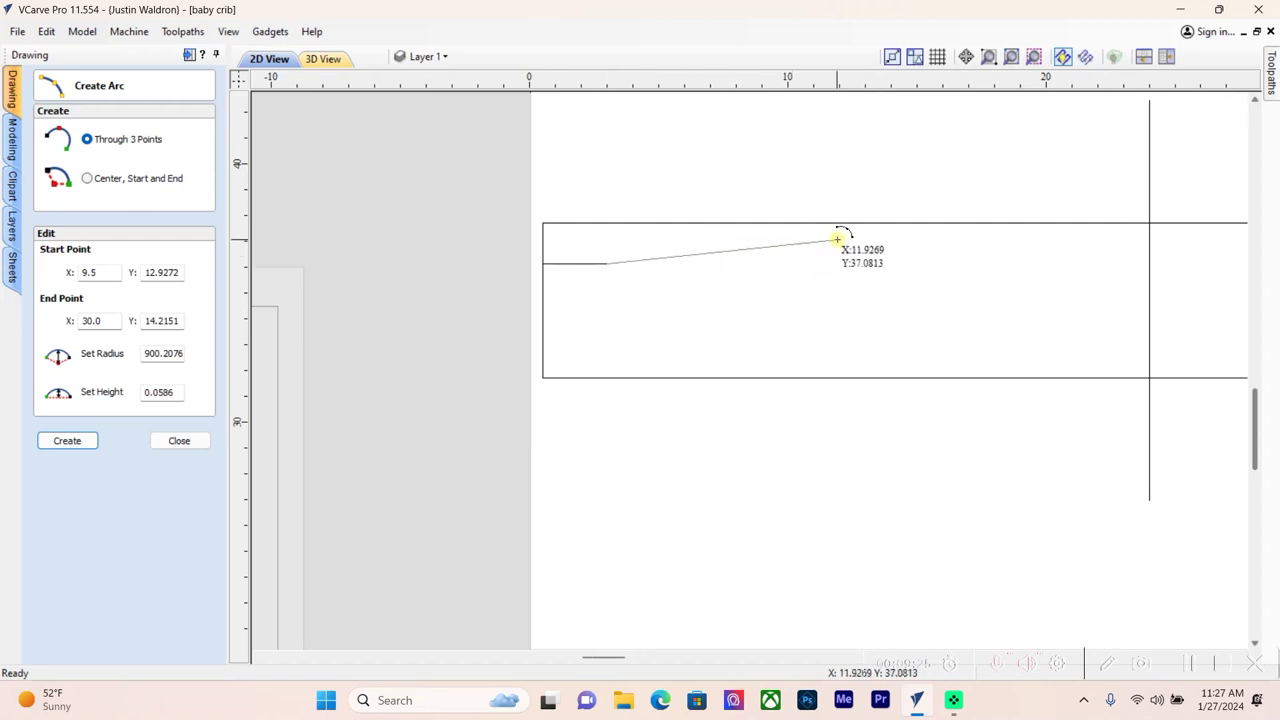
pyautogui.click(926, 232)
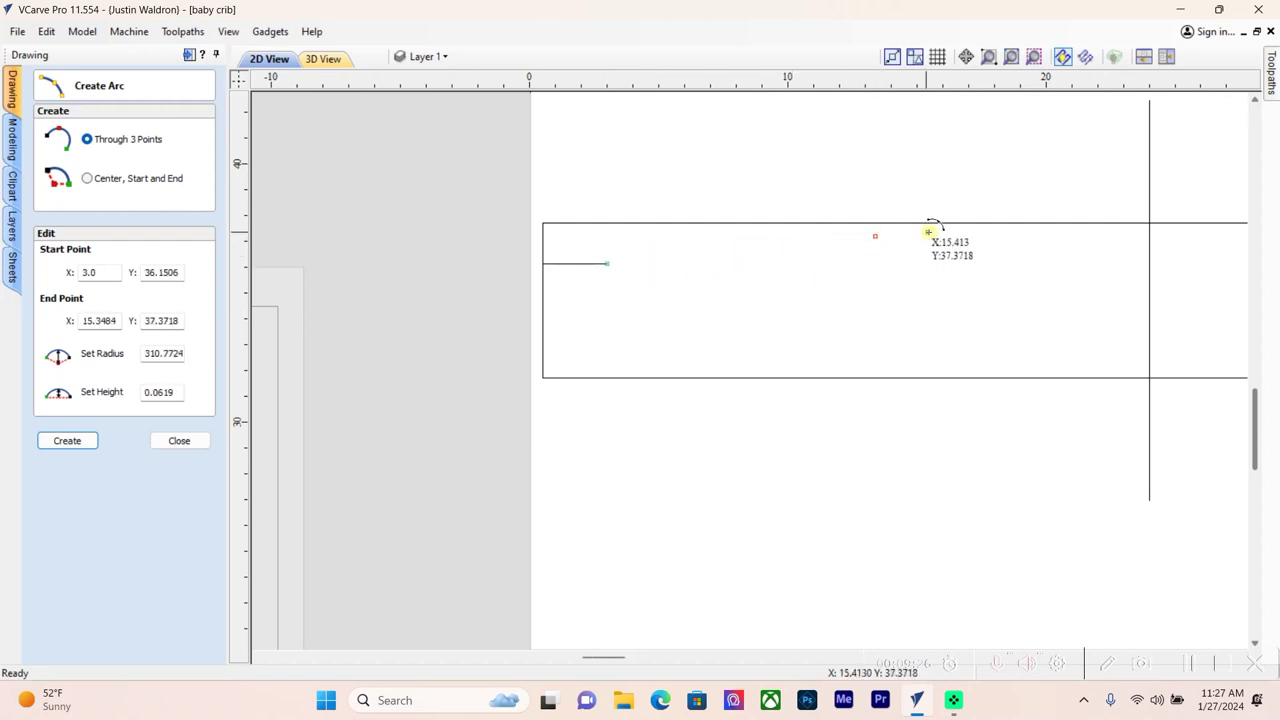
pyautogui.click(1152, 218)
pyautogui.press('Escape')
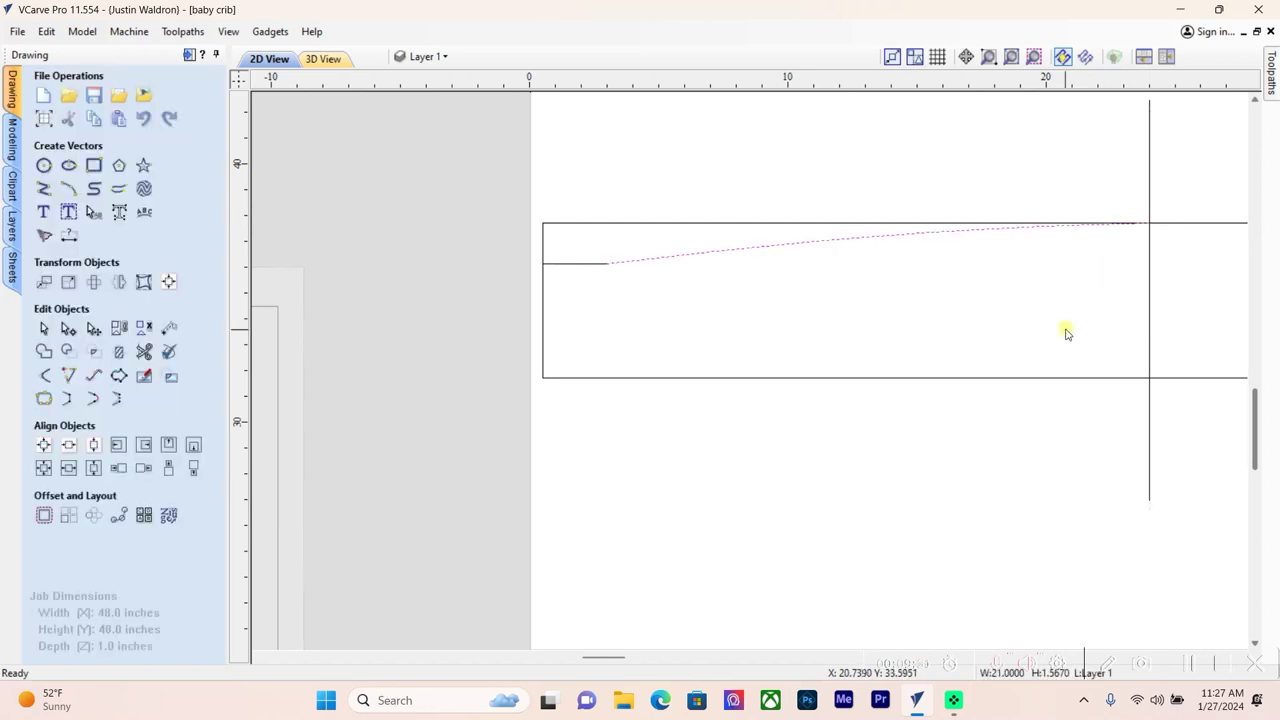
pyautogui.click(1150, 306)
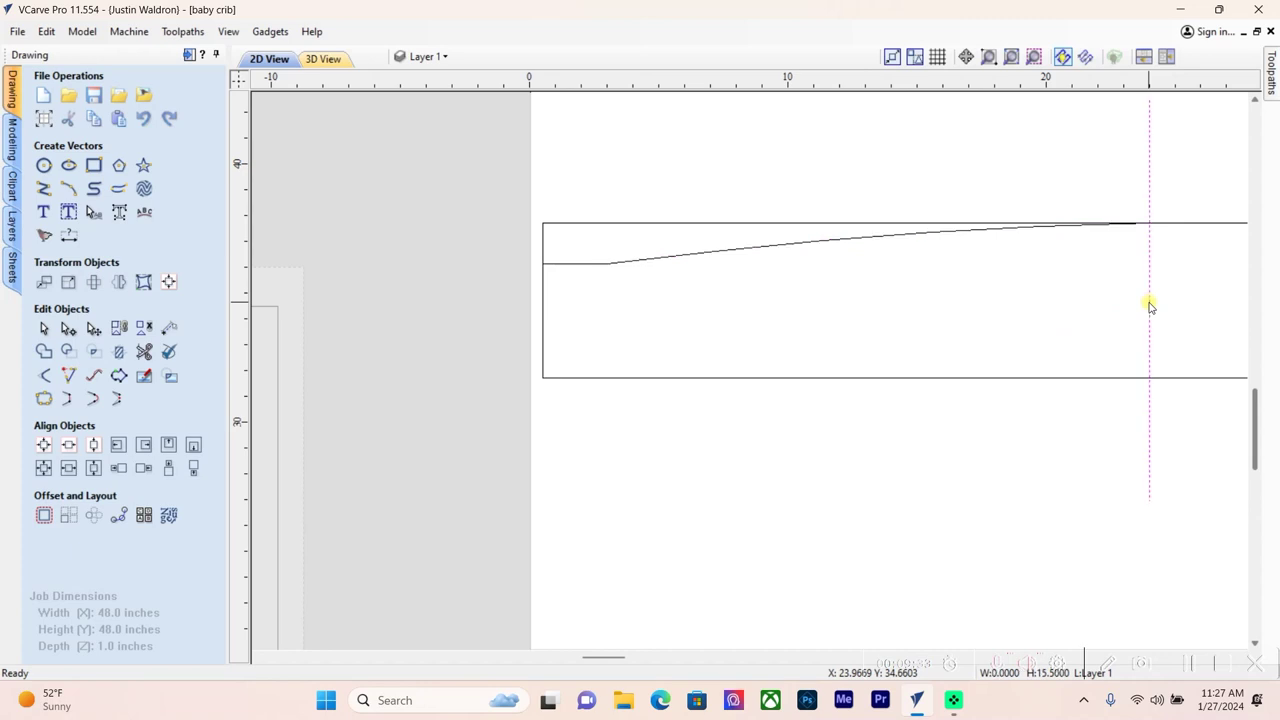
pyautogui.press('Delete')
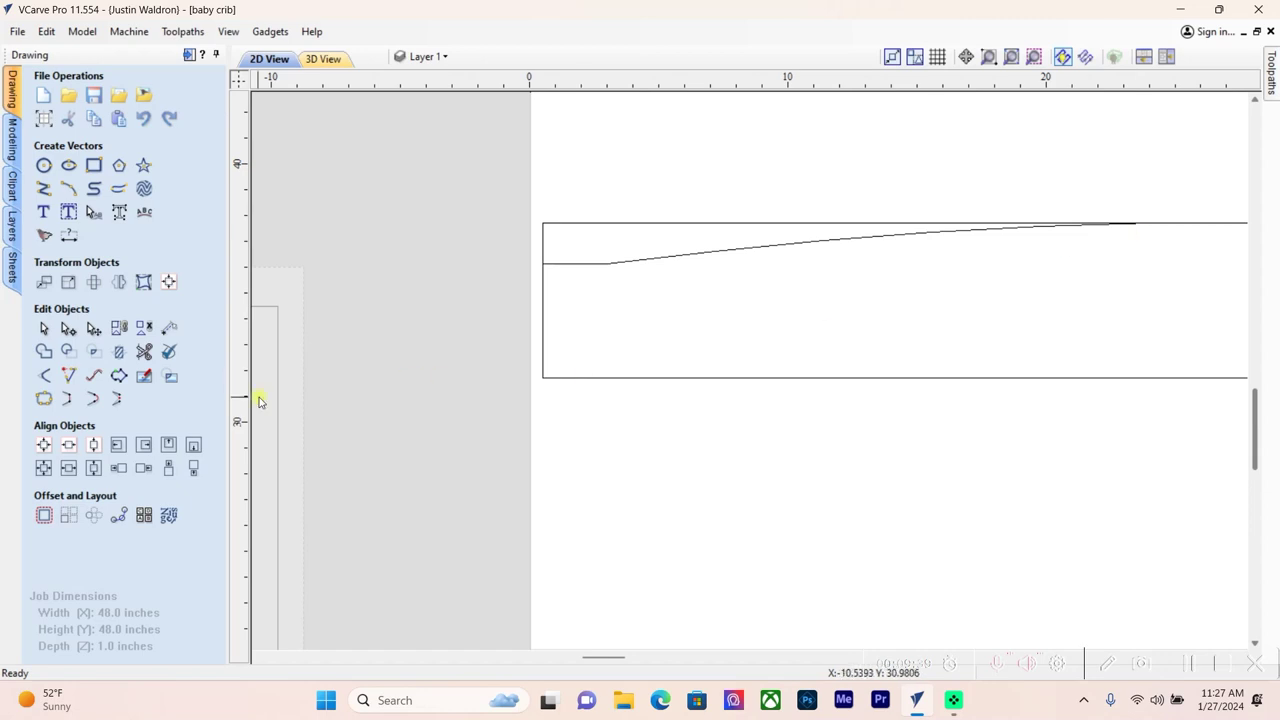
# Trim away the rectangle's right half and straight top edge, and delete the vertical centre line
pyautogui.click(144, 351)
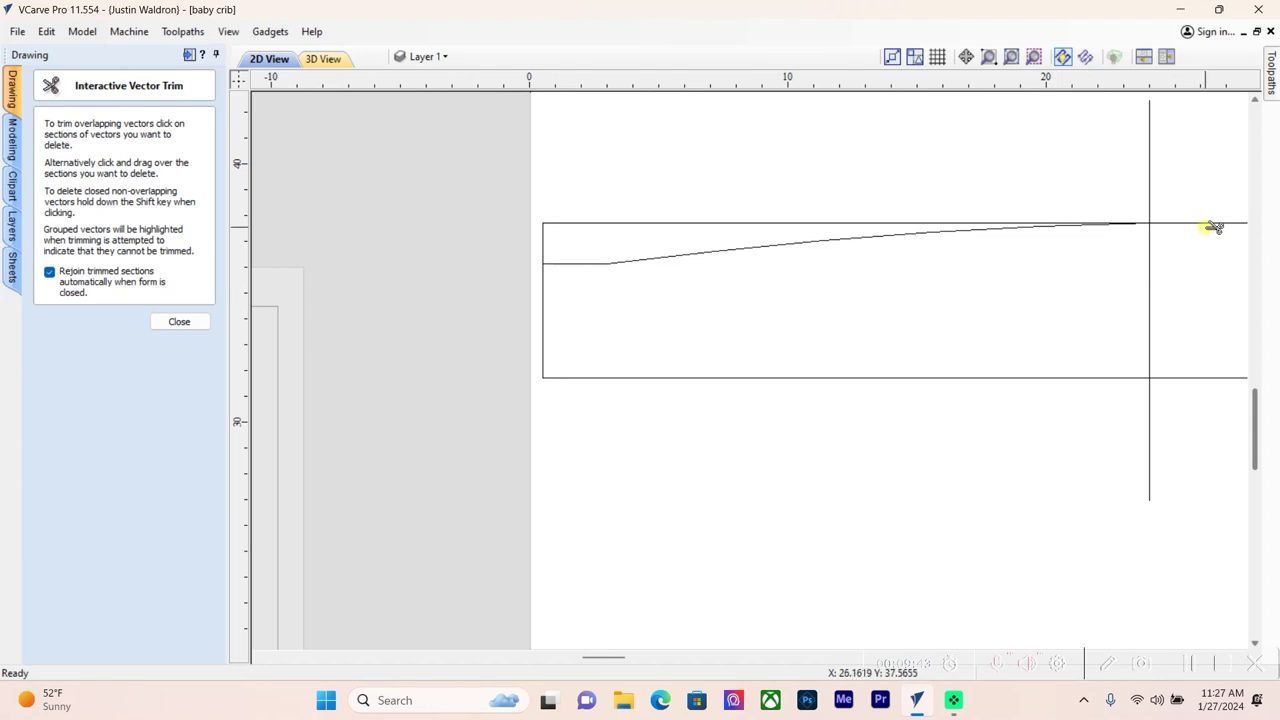
pyautogui.scroll(-3, 1214, 223)
pyautogui.moveTo(631, 664); pyautogui.dragTo(680, 663)
pyautogui.scroll(2, 850, 230)
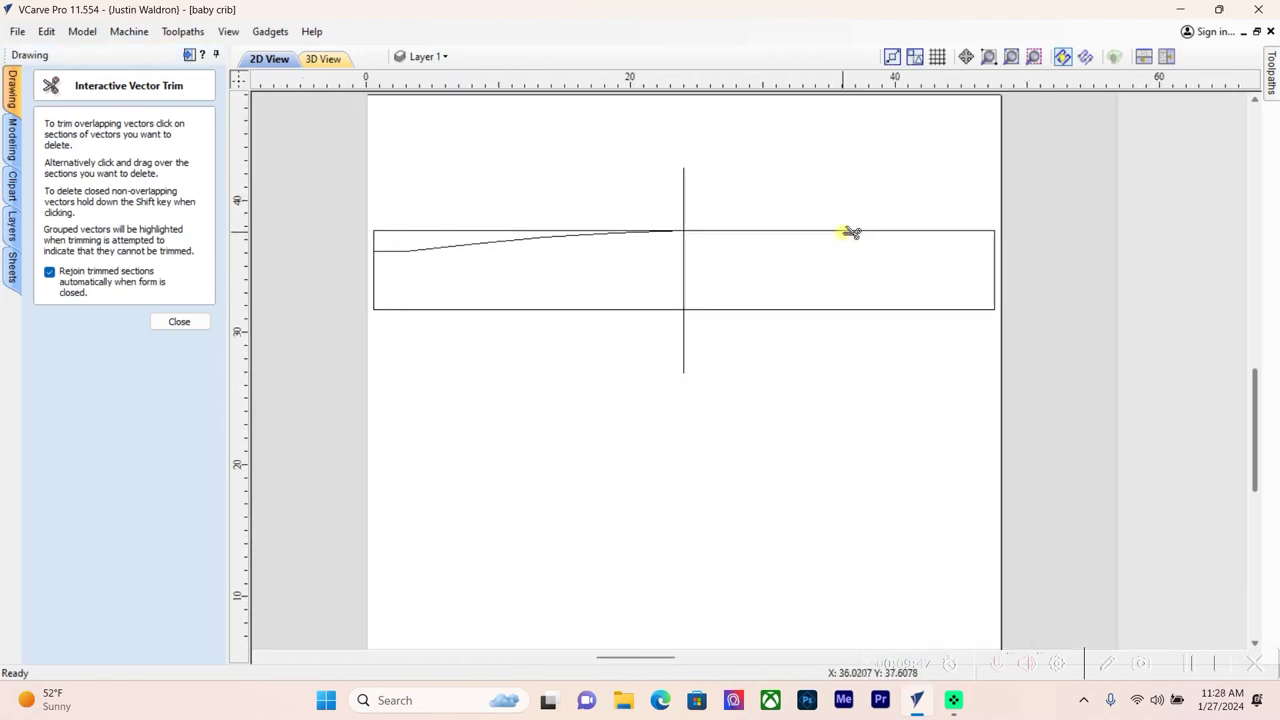
pyautogui.click(850, 231)
pyautogui.press('Escape')
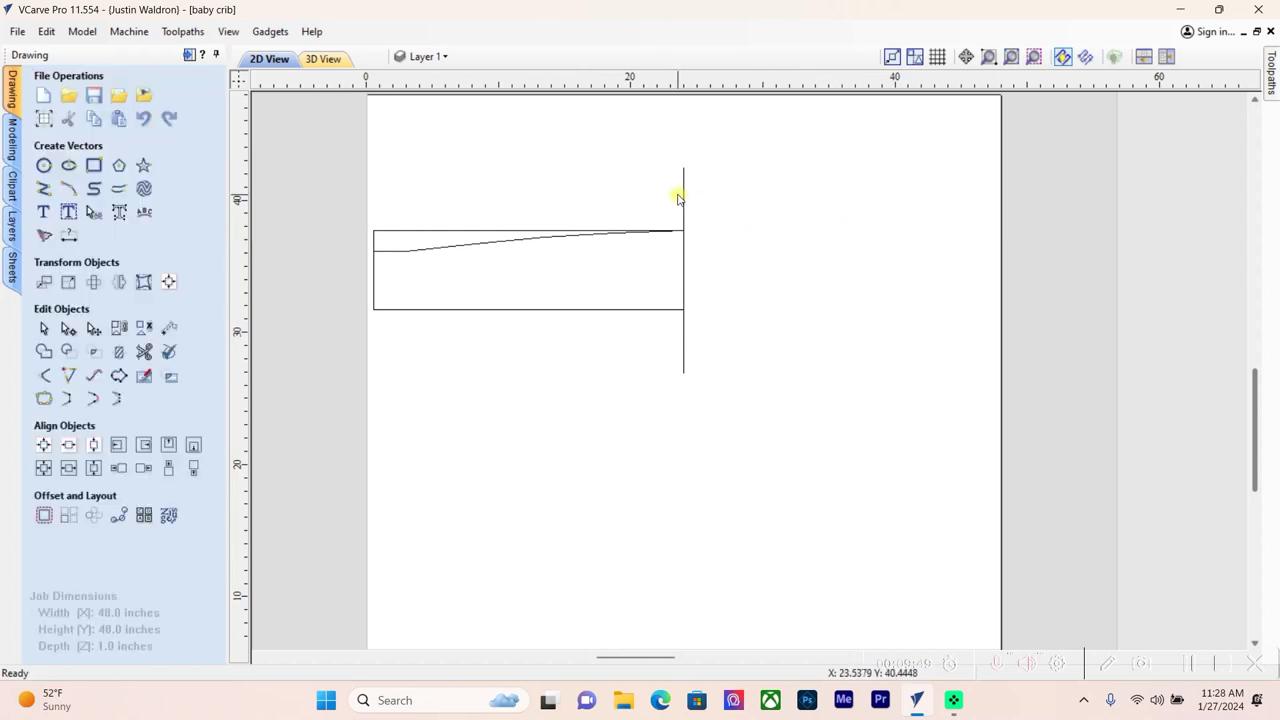
pyautogui.click(146, 351)
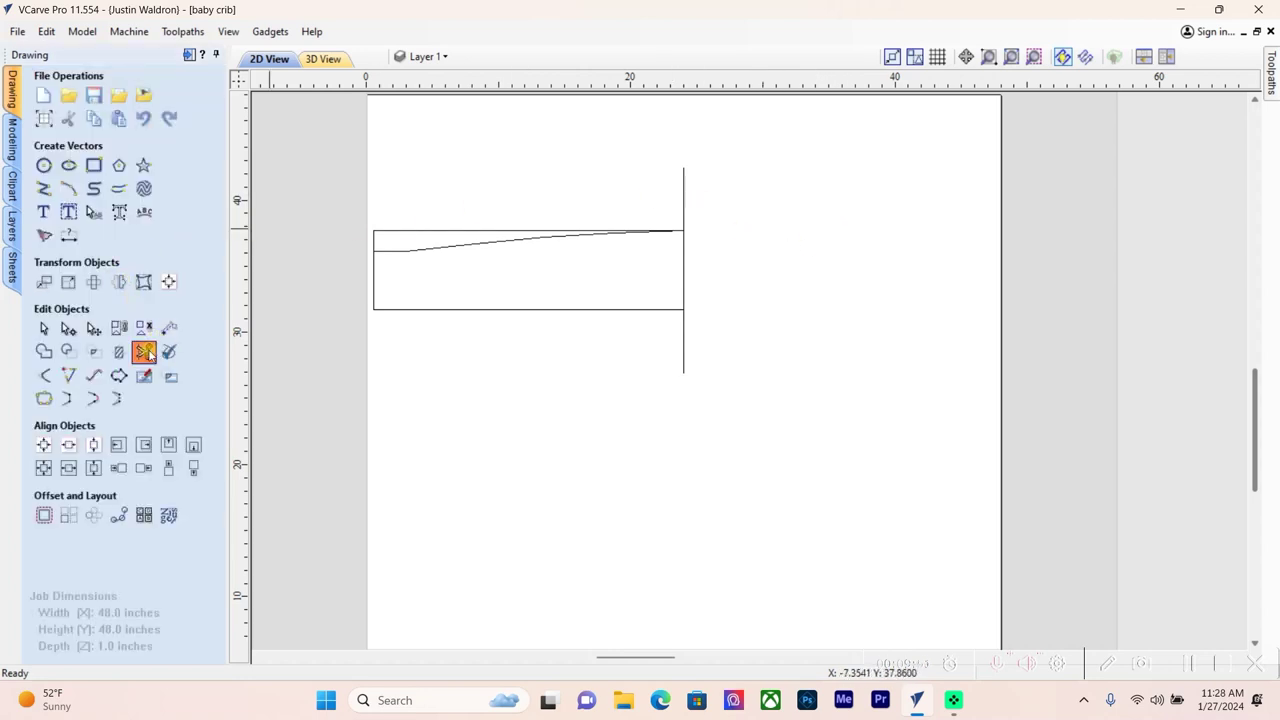
pyautogui.click(433, 231)
pyautogui.press('Escape')
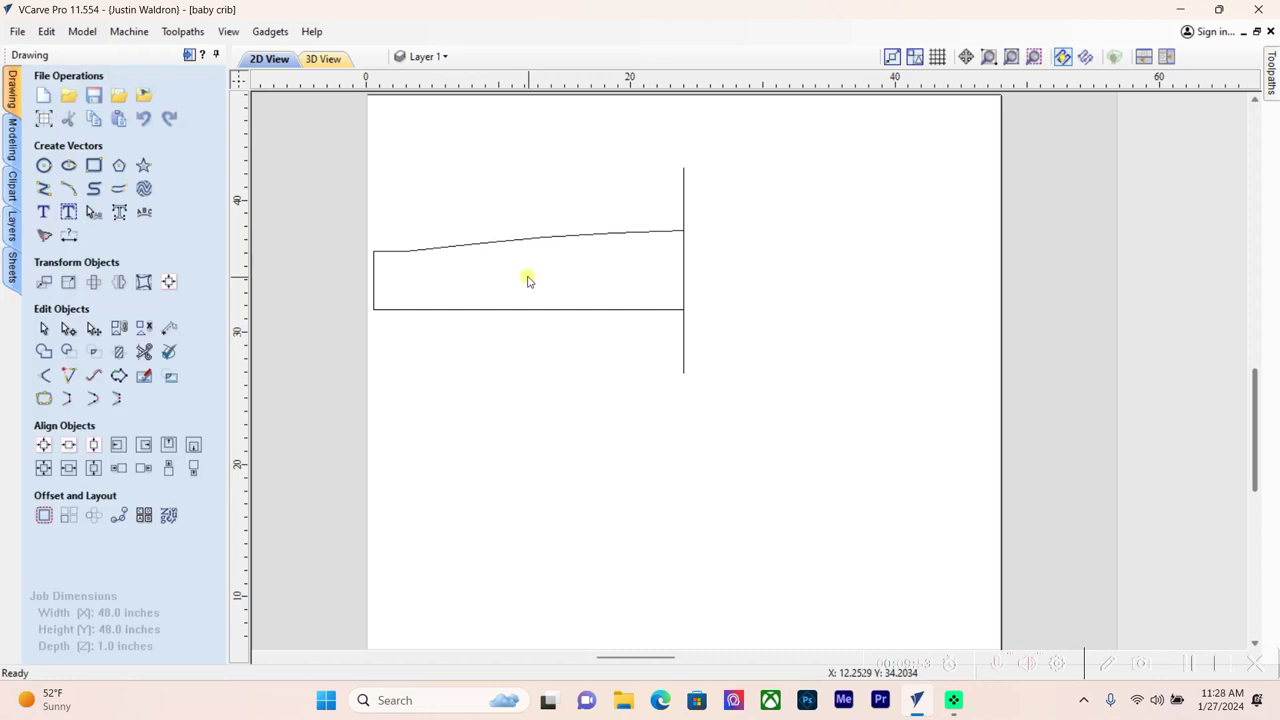
pyautogui.click(684, 196)
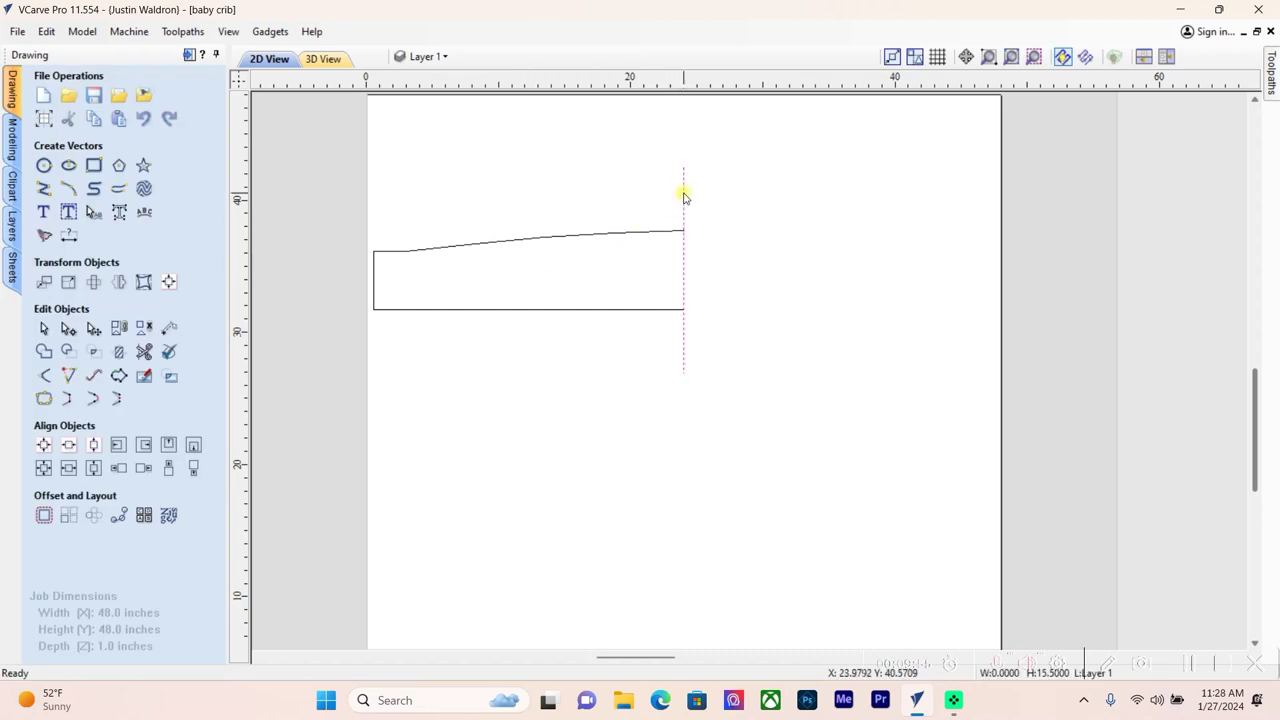
pyautogui.press('Delete')
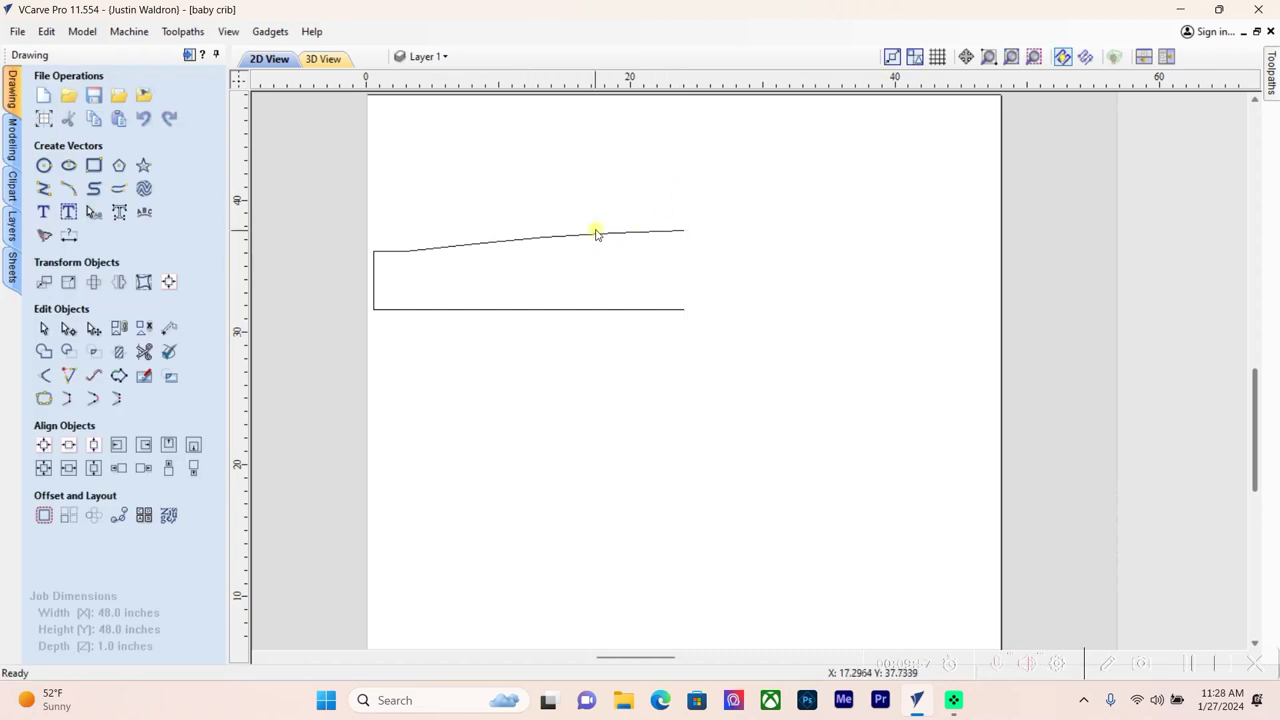
# Mirror the half profile into a copy on the right and select both halves
pyautogui.moveTo(378, 209); pyautogui.dragTo(714, 363)
pyautogui.click(118, 282)
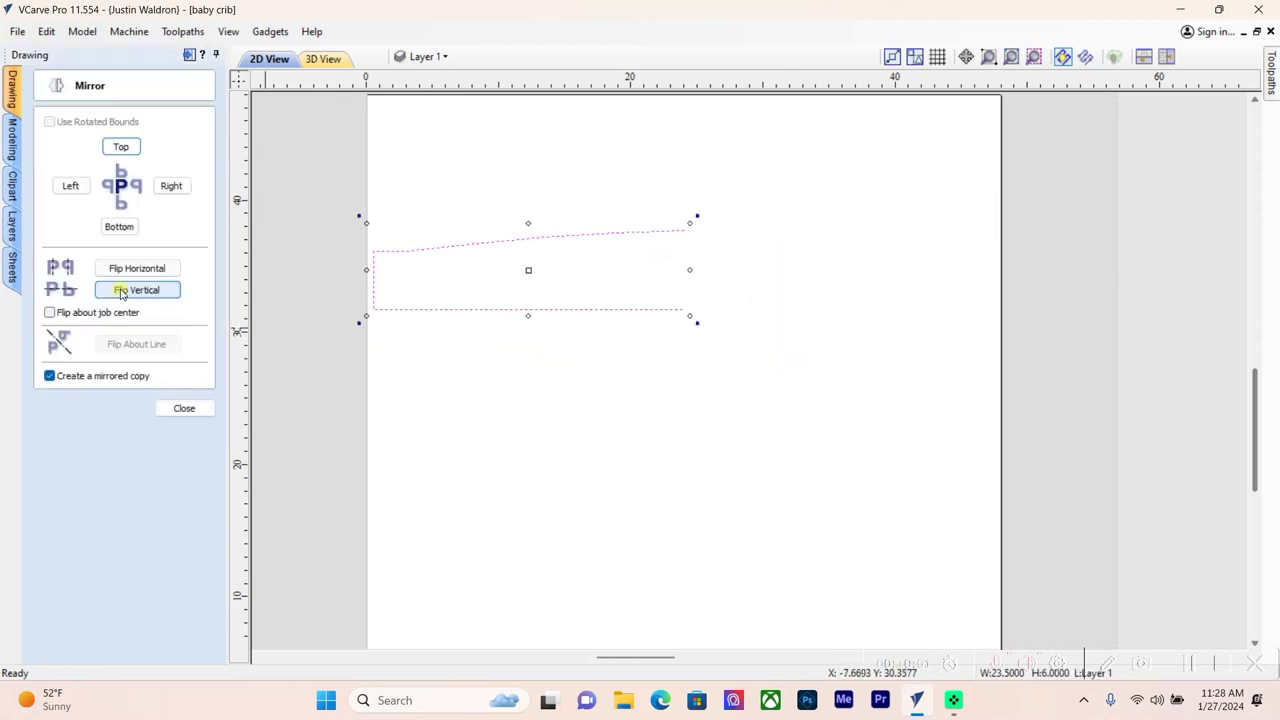
pyautogui.click(183, 191)
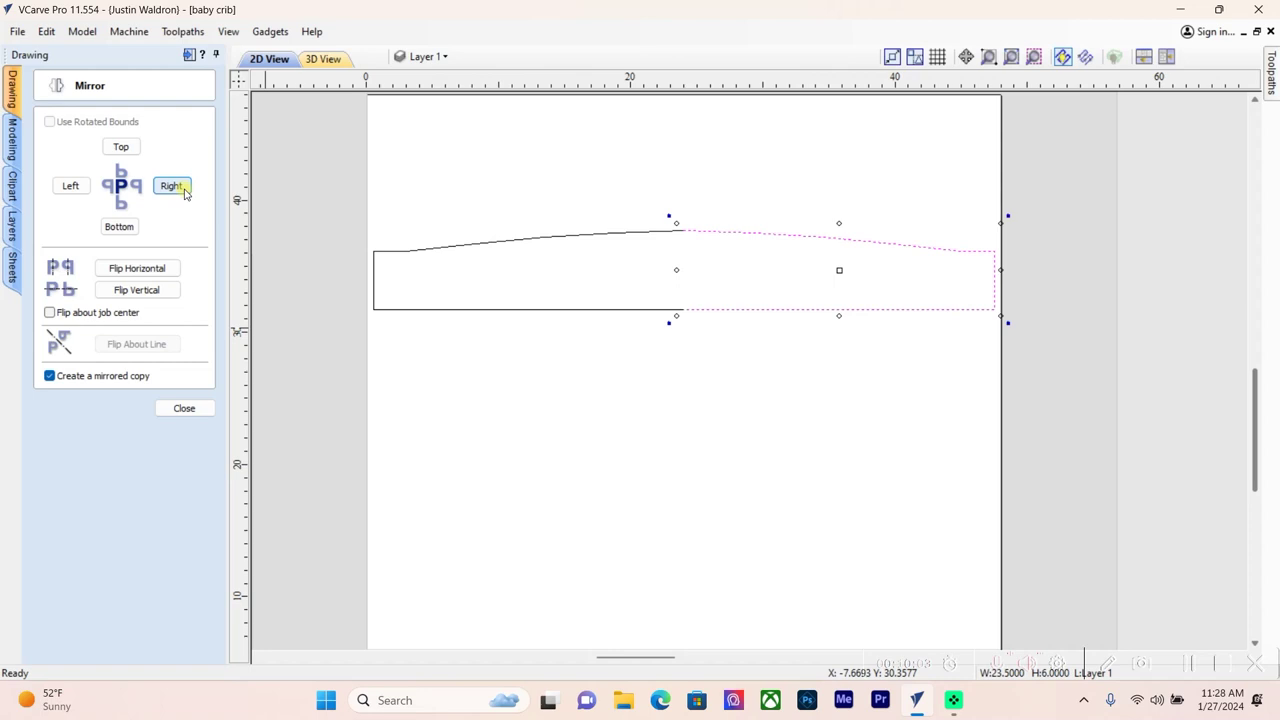
pyautogui.click(678, 472)
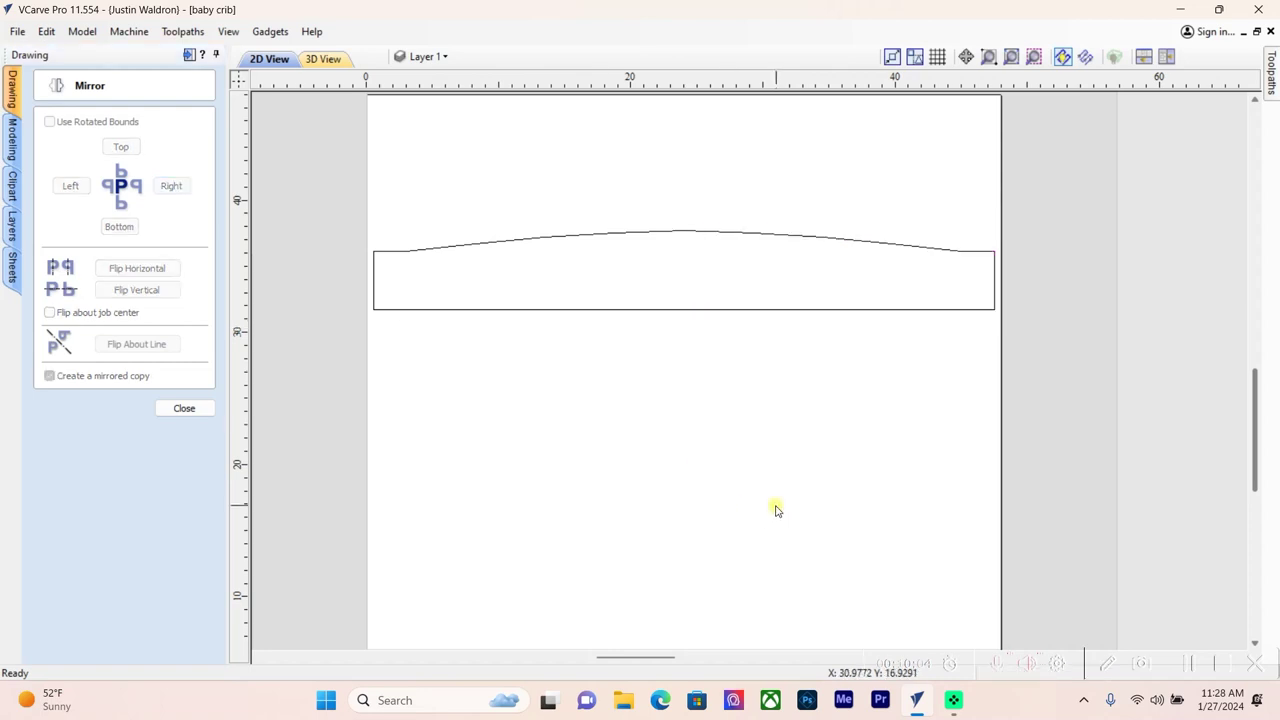
pyautogui.click(715, 309)
pyautogui.click(634, 309)
pyautogui.click(748, 310)
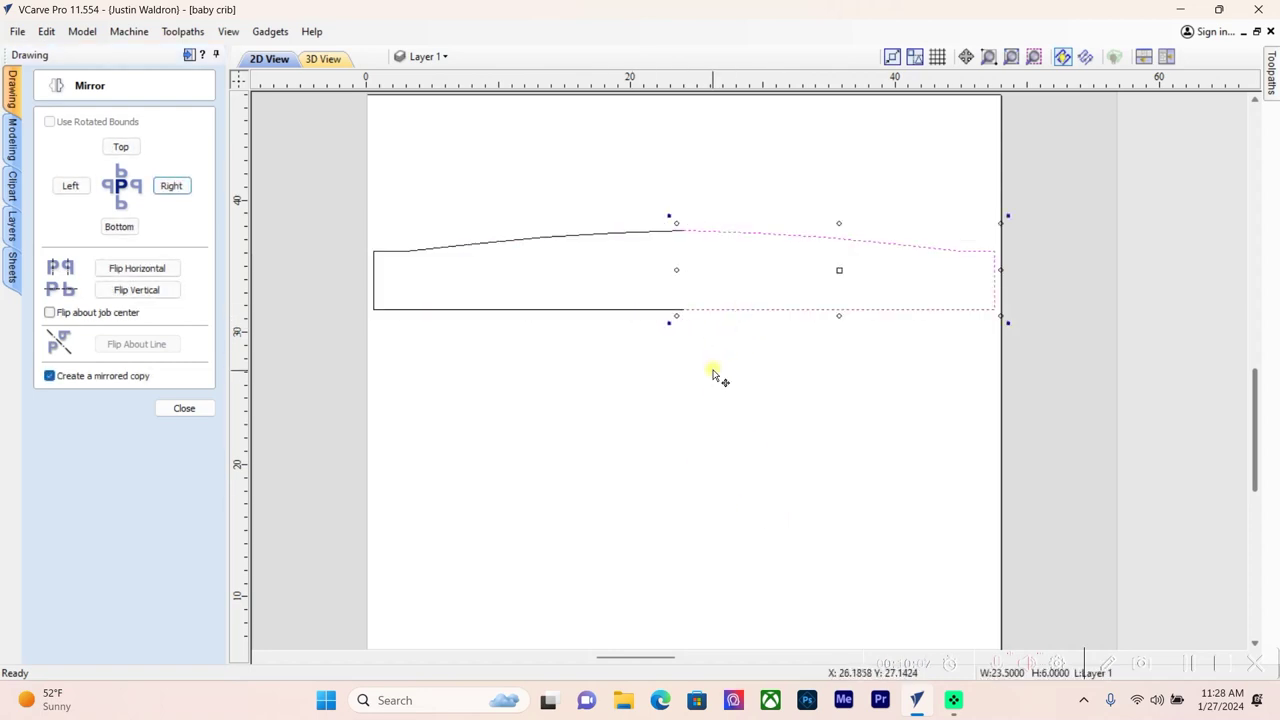
pyautogui.click(713, 375)
pyautogui.moveTo(329, 167); pyautogui.dragTo(948, 374)
pyautogui.click(184, 408)
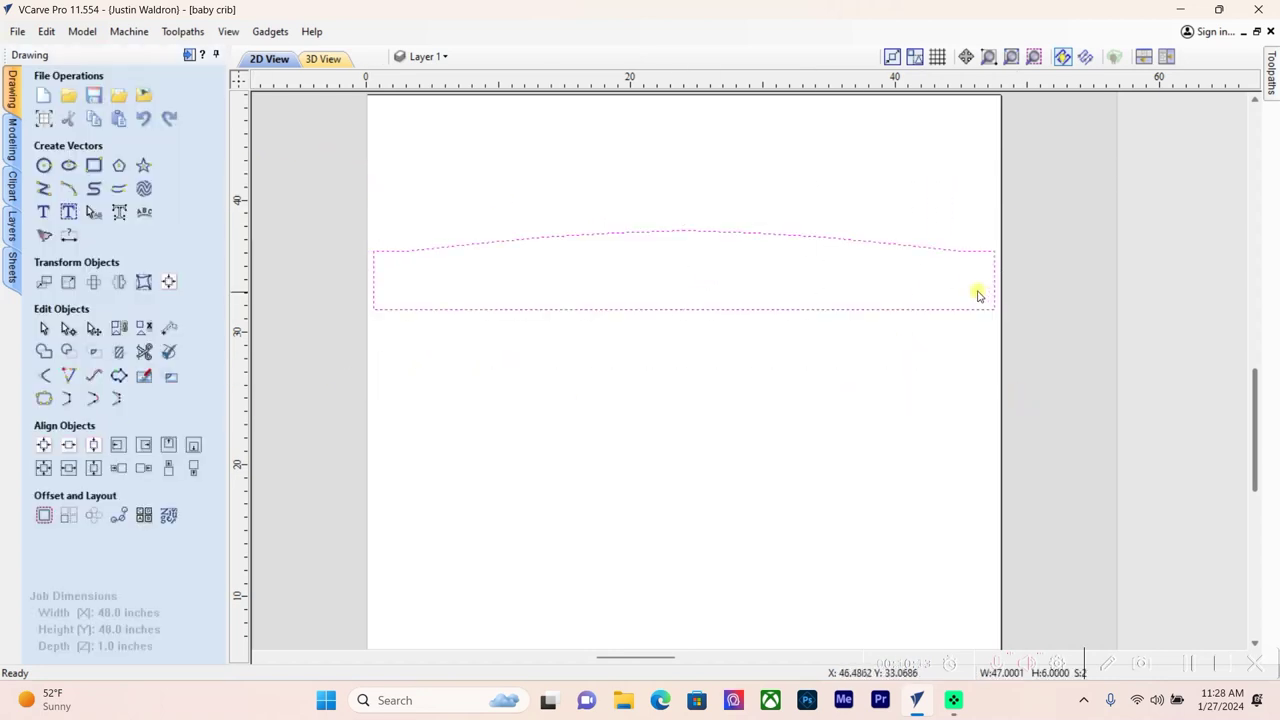
# Join the two halves into one vector, then cut it at the top-left and top-right corner nodes
pyautogui.click(44, 401)
pyautogui.click(70, 298)
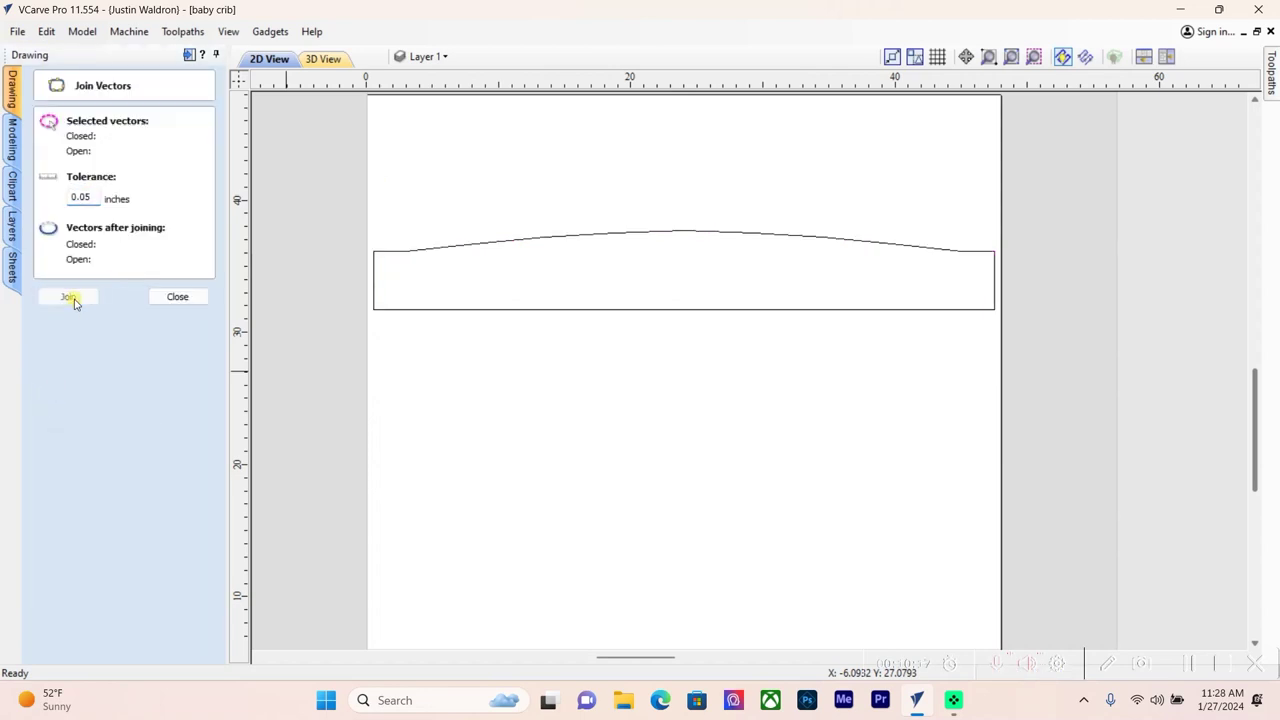
pyautogui.click(177, 296)
pyautogui.click(465, 310)
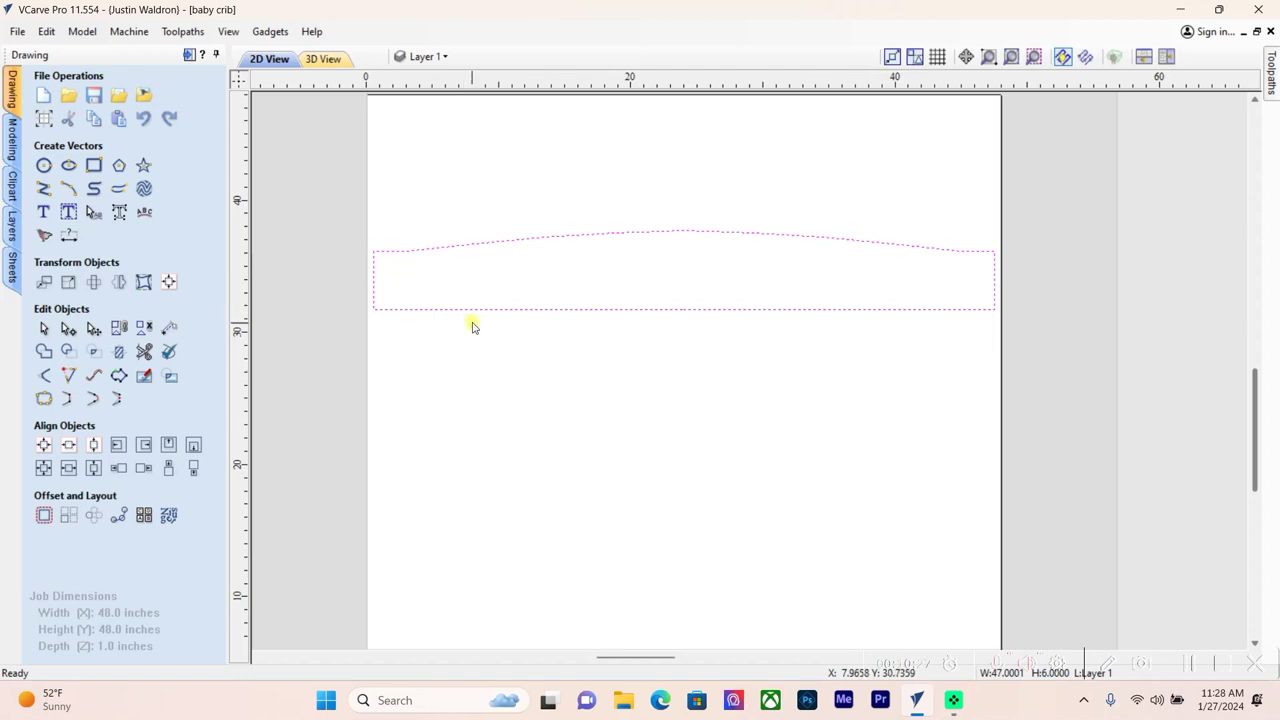
pyautogui.doubleClick(470, 313)
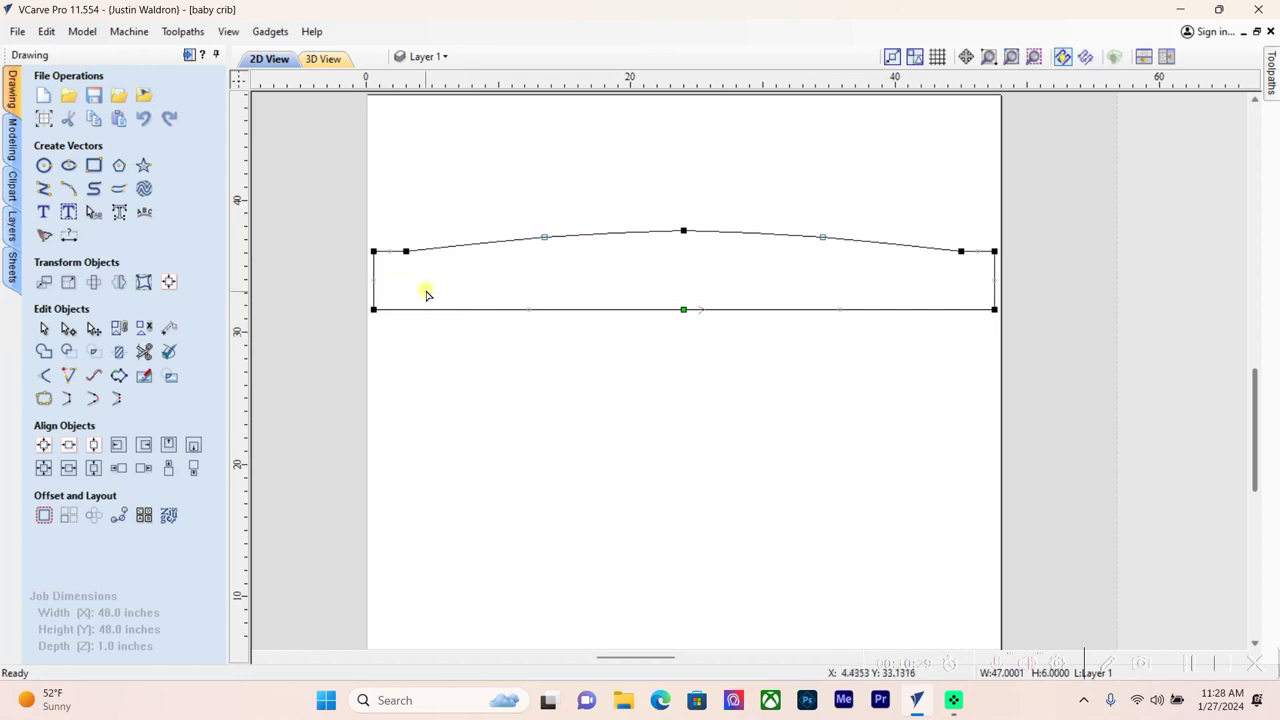
pyautogui.rightClick(374, 252)
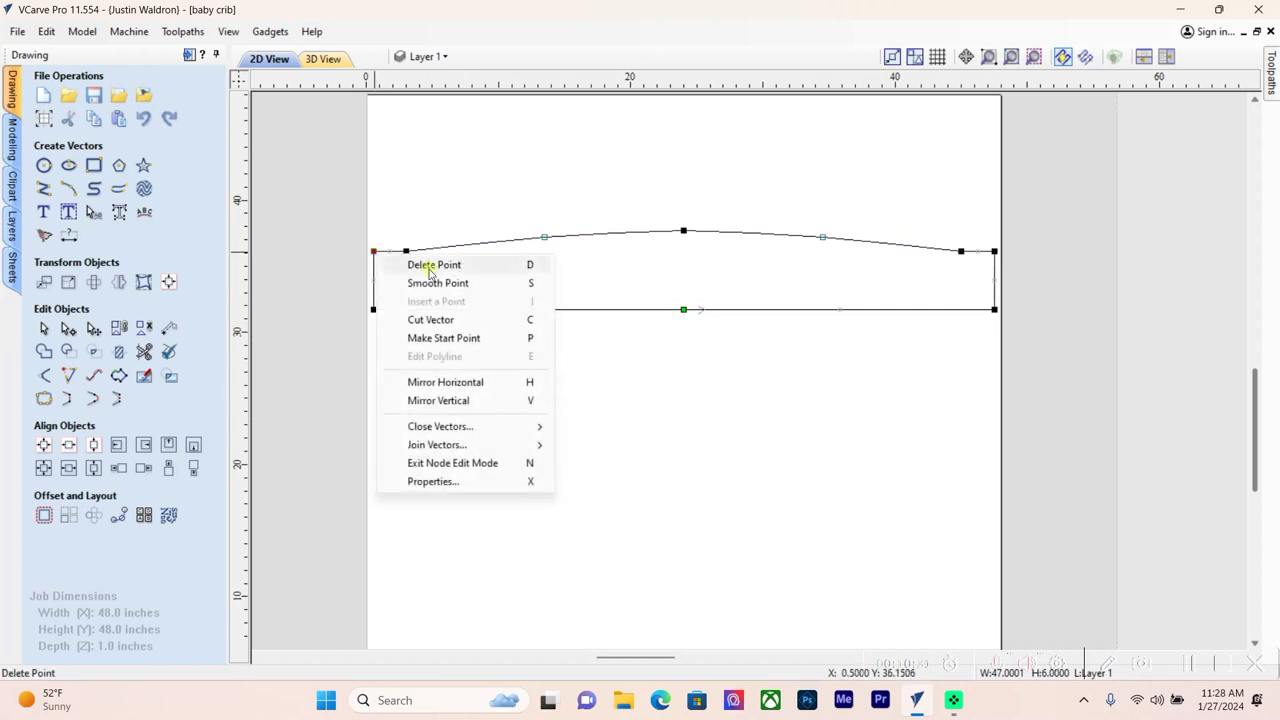
pyautogui.click(440, 317)
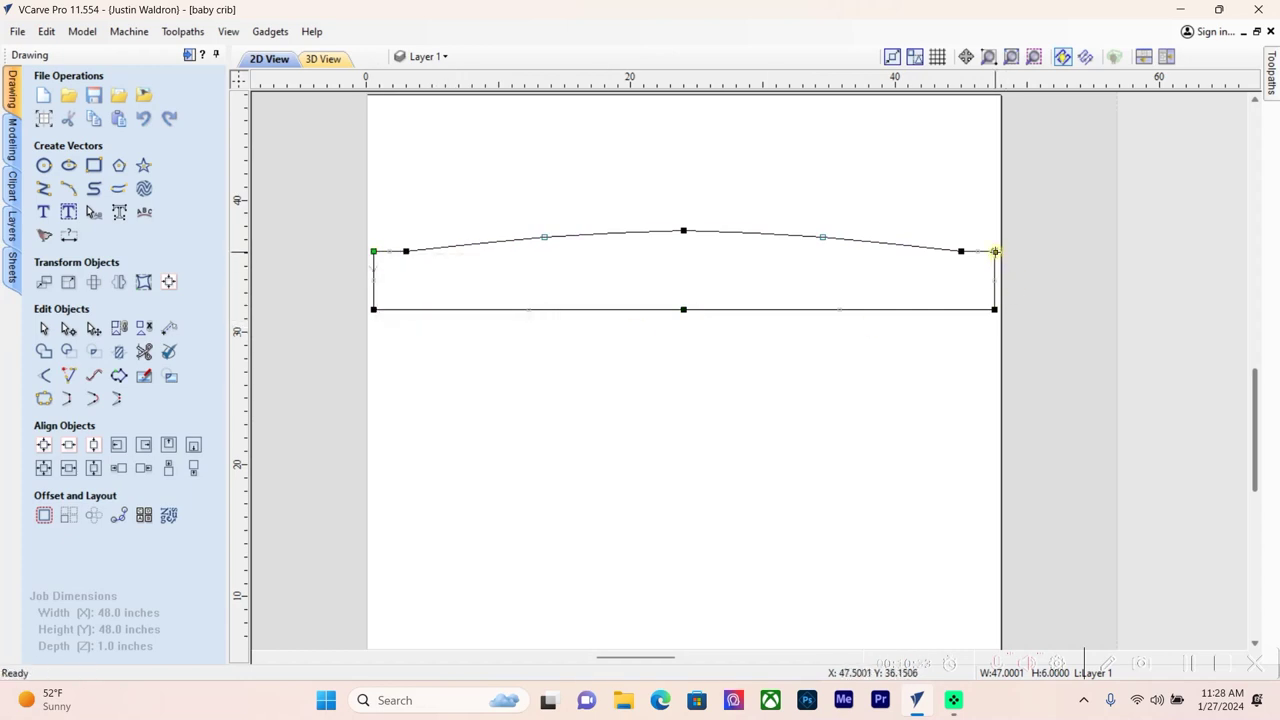
pyautogui.rightClick(995, 251)
pyautogui.click(1050, 318)
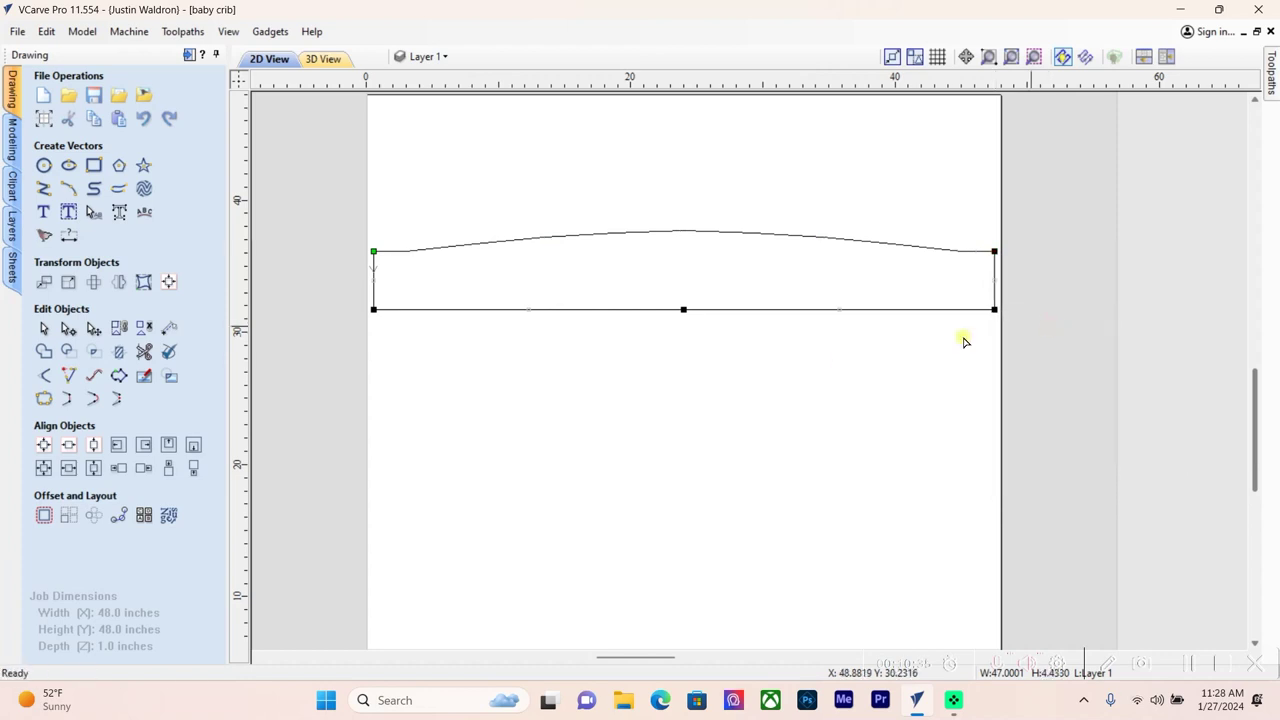
pyautogui.click(823, 363)
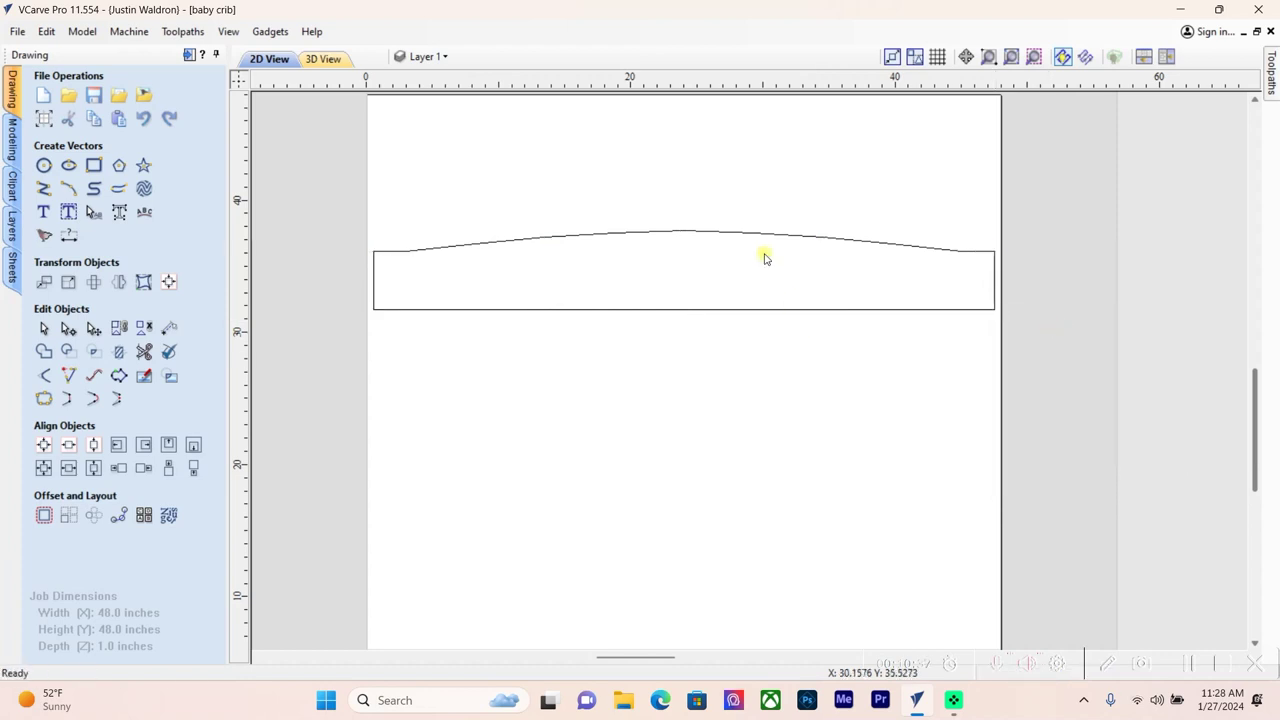
# Paste three copies of the arched top curve, stacked above the shape
pyautogui.rightClick(700, 231)
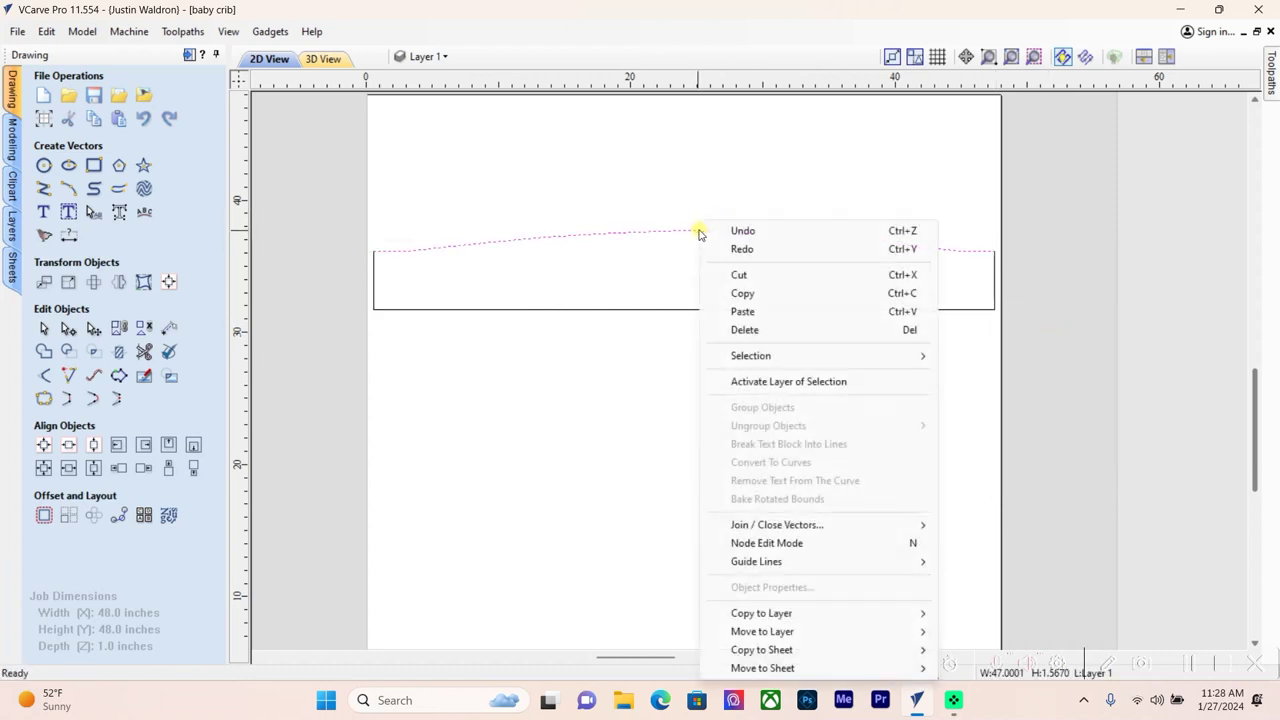
pyautogui.click(757, 293)
pyautogui.rightClick(757, 295)
pyautogui.click(798, 312)
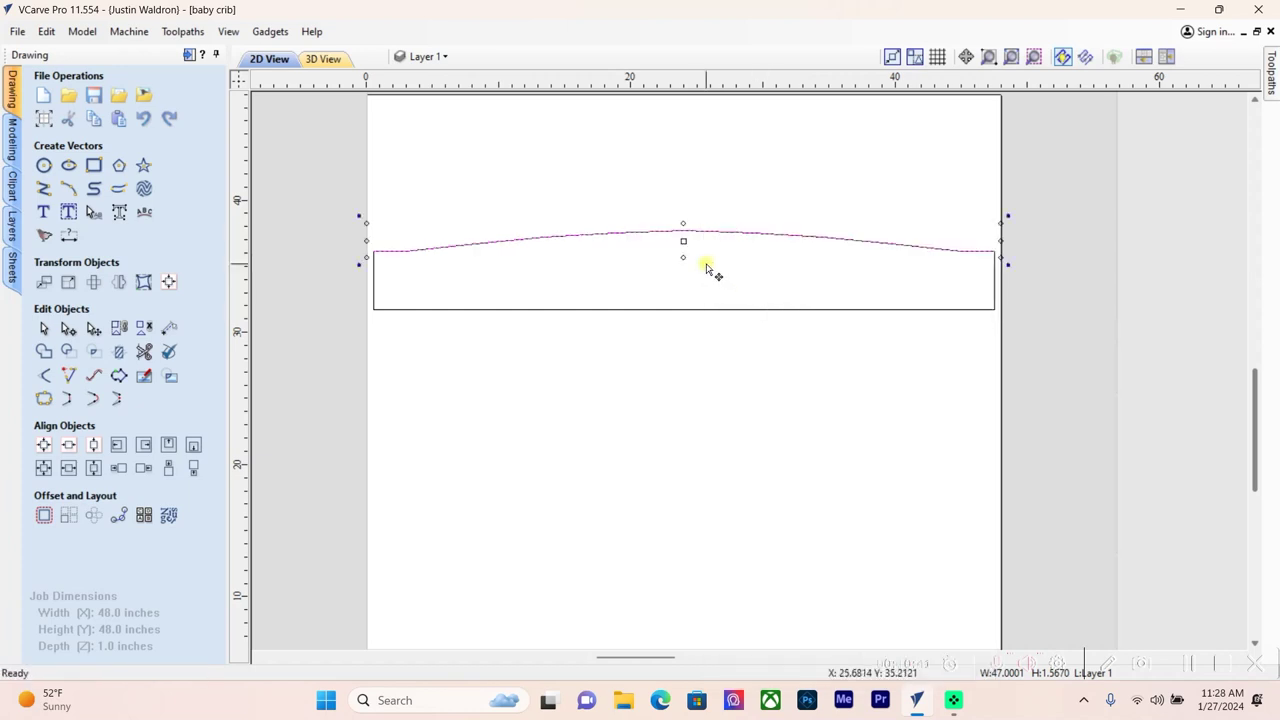
pyautogui.moveTo(683, 240); pyautogui.dragTo(688, 175)
pyautogui.rightClick(680, 203)
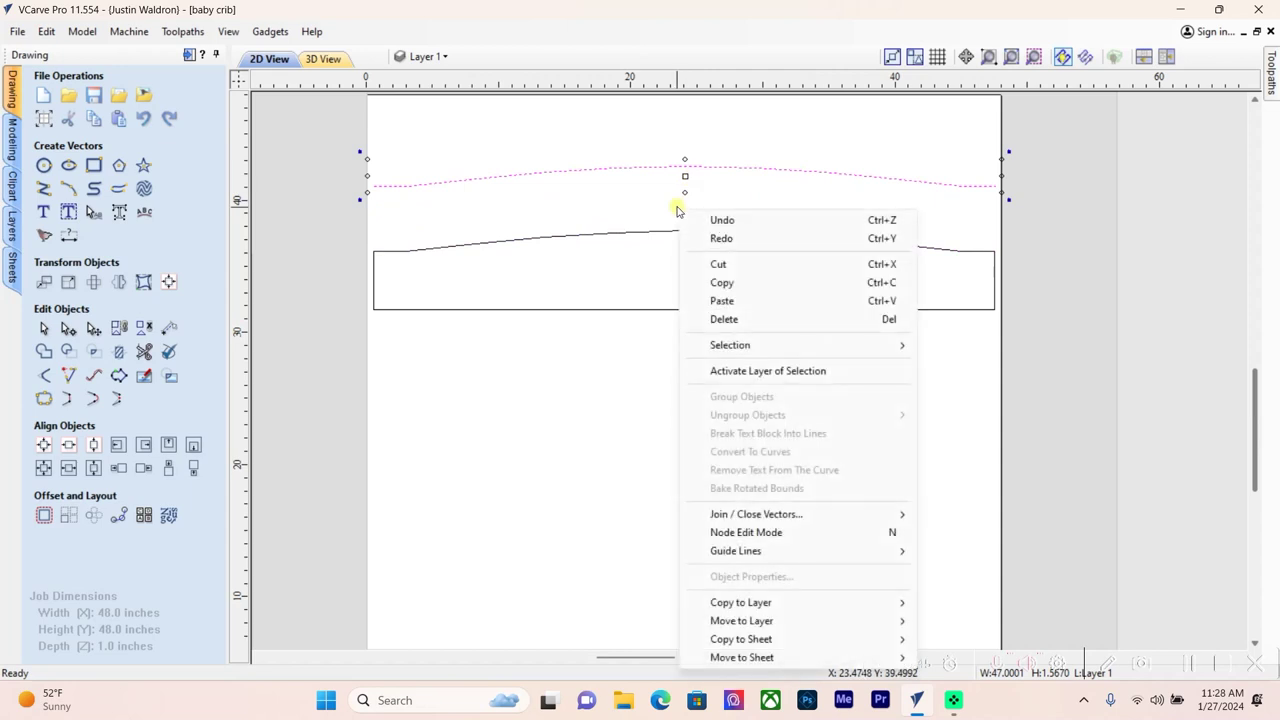
pyautogui.click(722, 300)
pyautogui.moveTo(683, 240); pyautogui.dragTo(681, 196)
pyautogui.rightClick(681, 207)
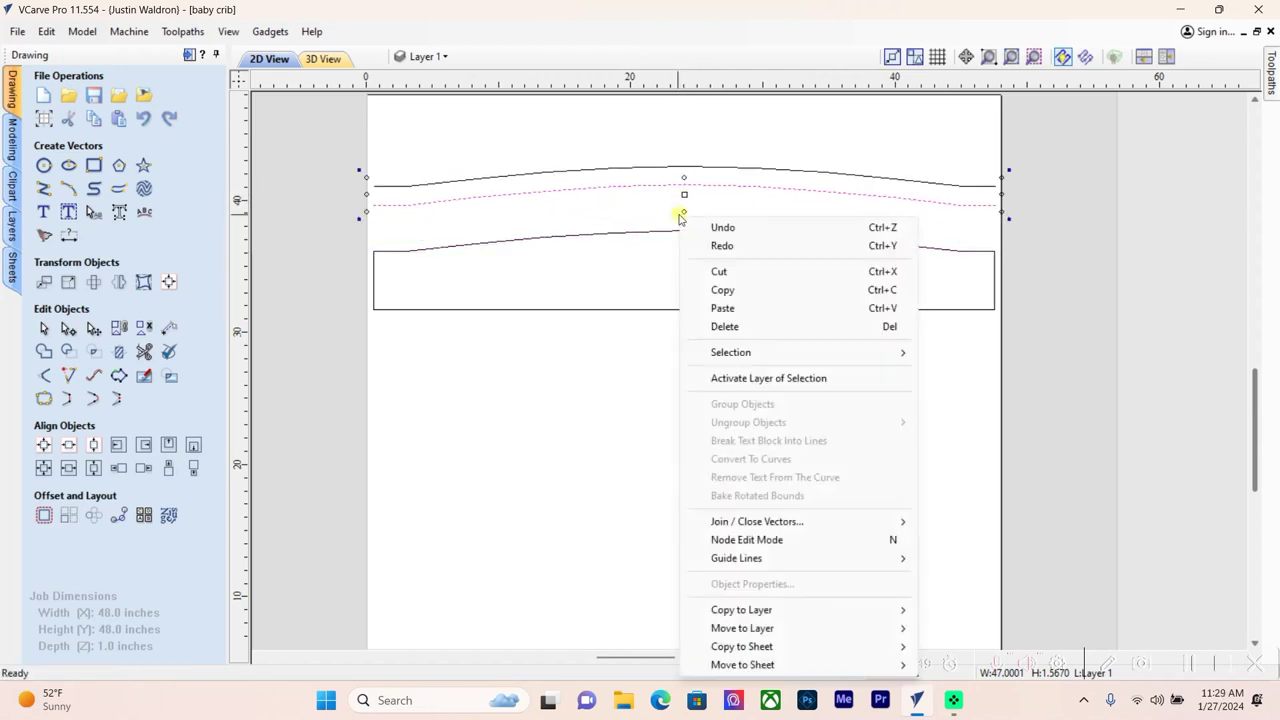
pyautogui.click(700, 306)
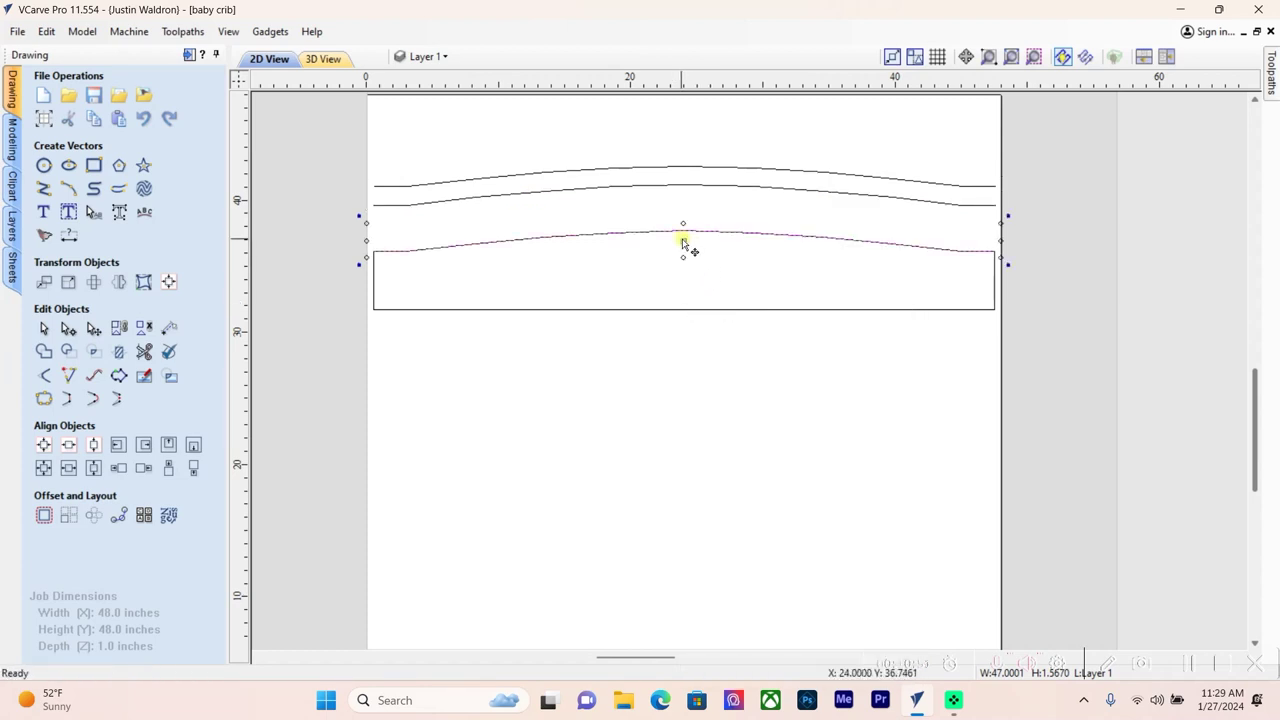
pyautogui.moveTo(683, 243); pyautogui.dragTo(683, 140)
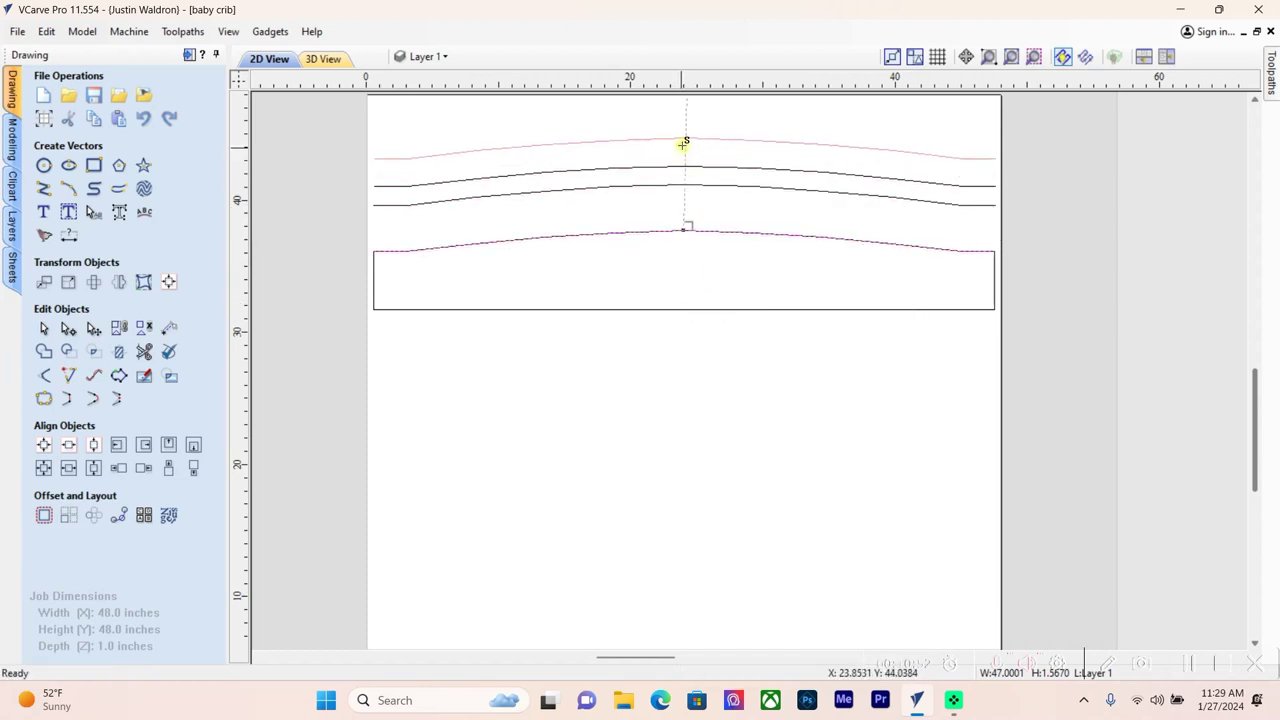
# Rejoin the arched curve and rectangle into one closed shape and move it lower on the sheet
pyautogui.click(648, 233)
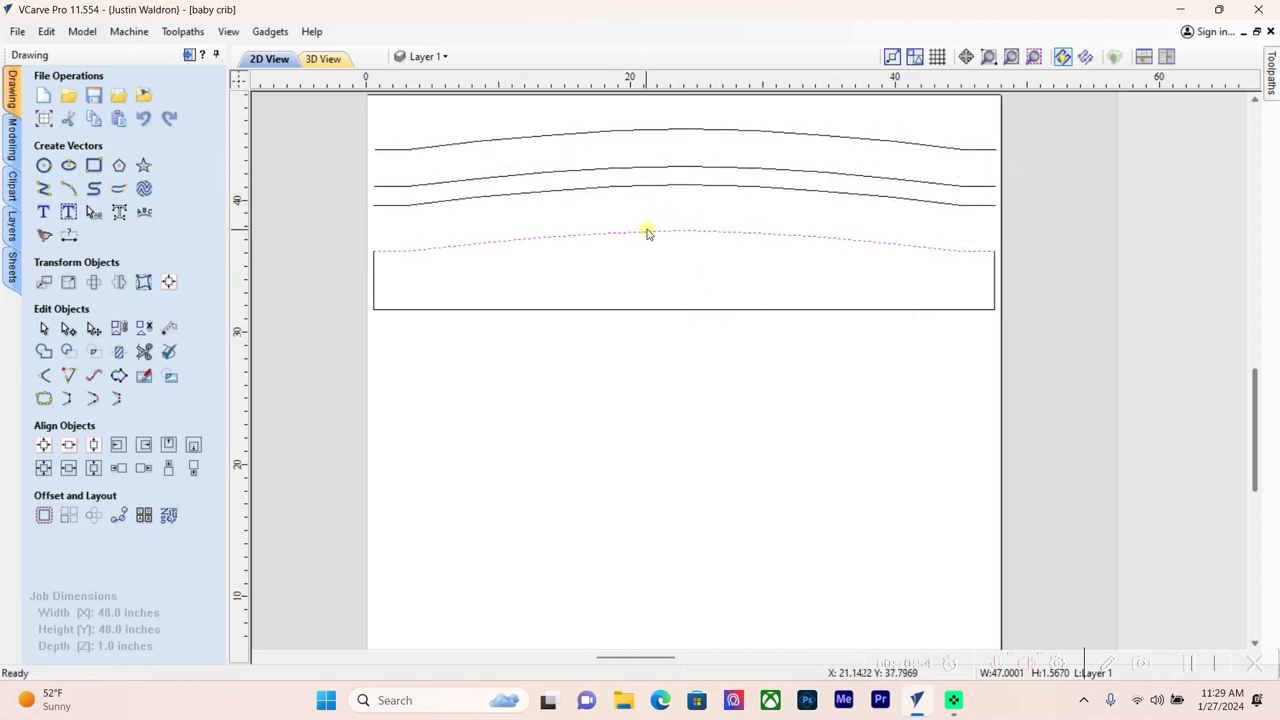
pyautogui.keyDown('shift'); pyautogui.click(499, 310); pyautogui.keyUp('shift')
pyautogui.click(44, 399)
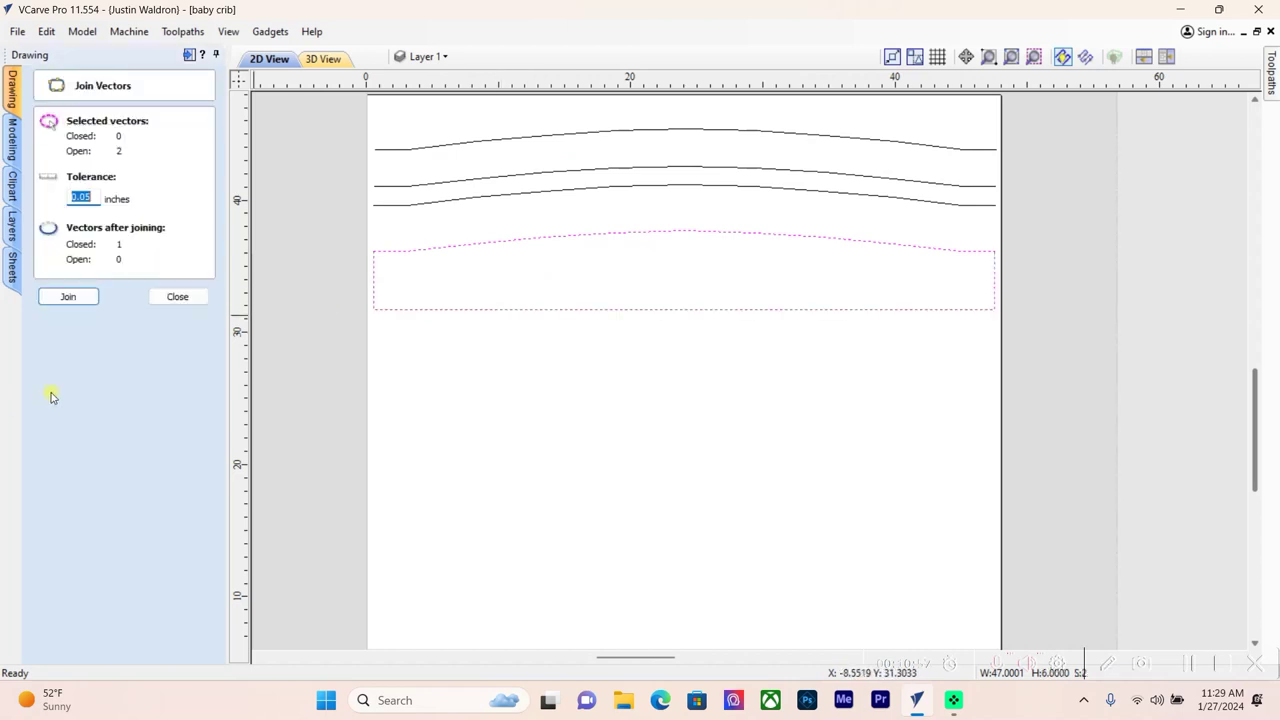
pyautogui.click(86, 296)
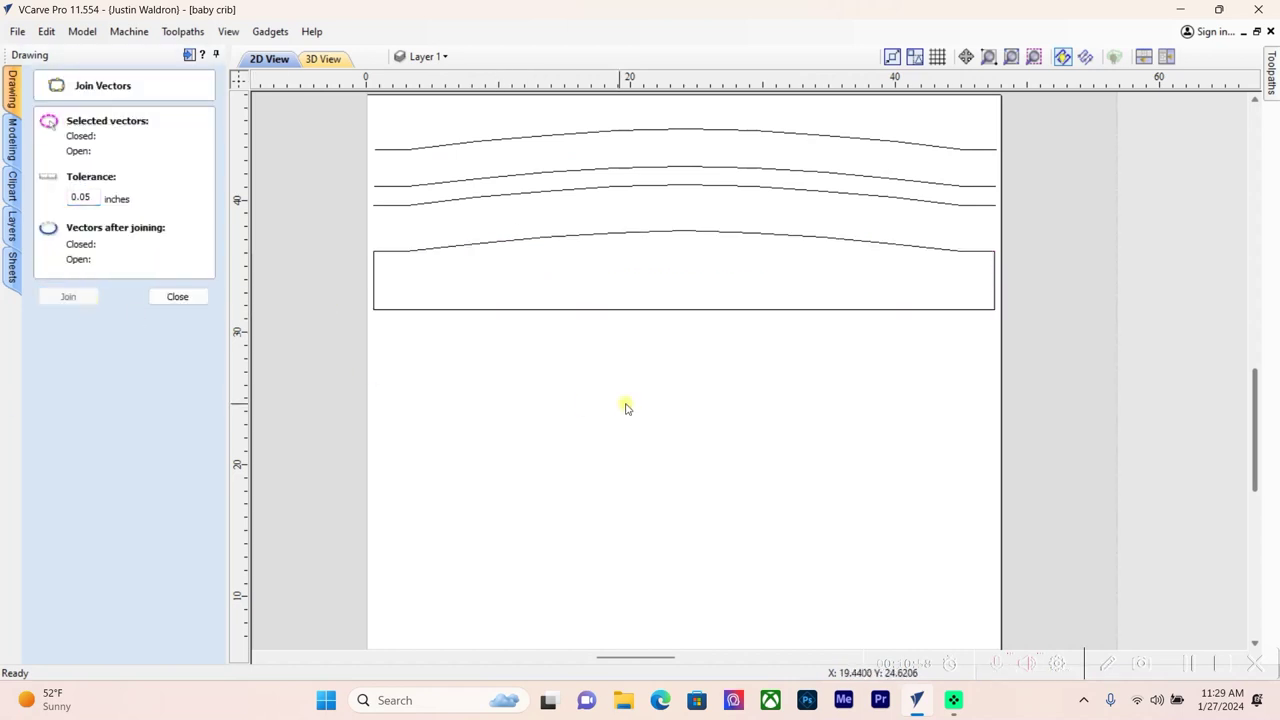
pyautogui.click(673, 311)
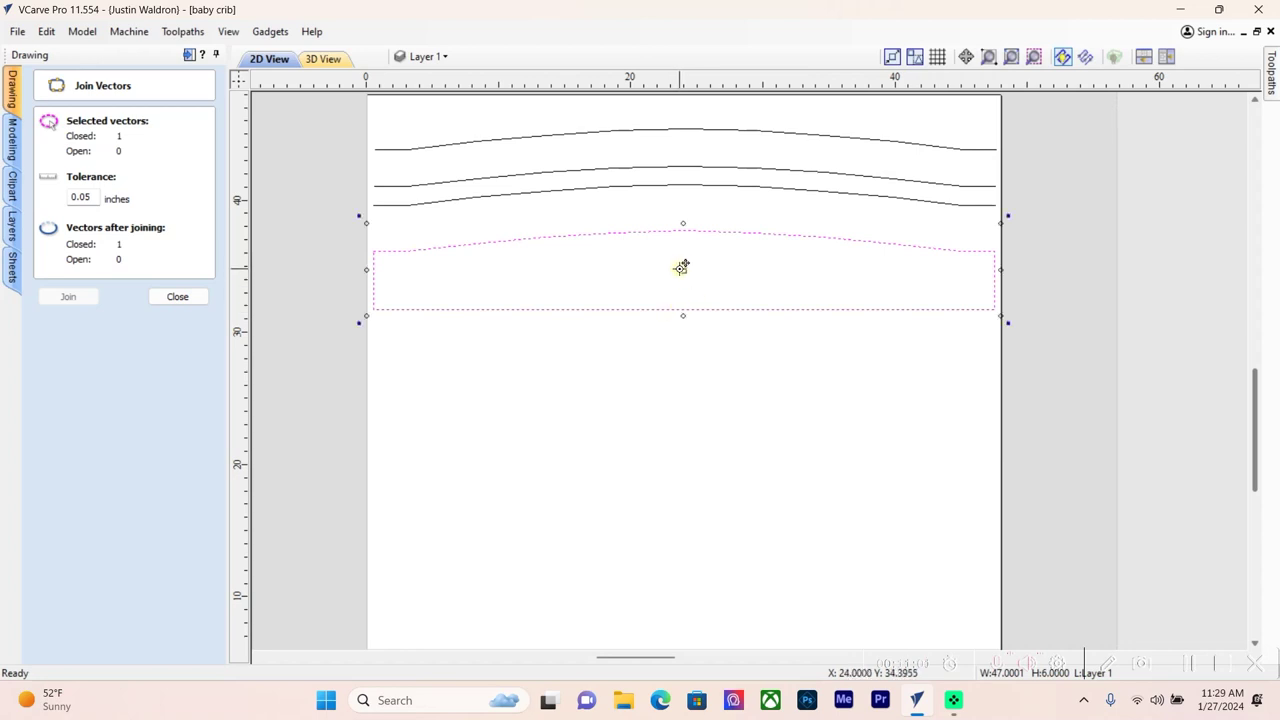
pyautogui.moveTo(684, 267); pyautogui.dragTo(681, 494)
pyautogui.click(622, 424)
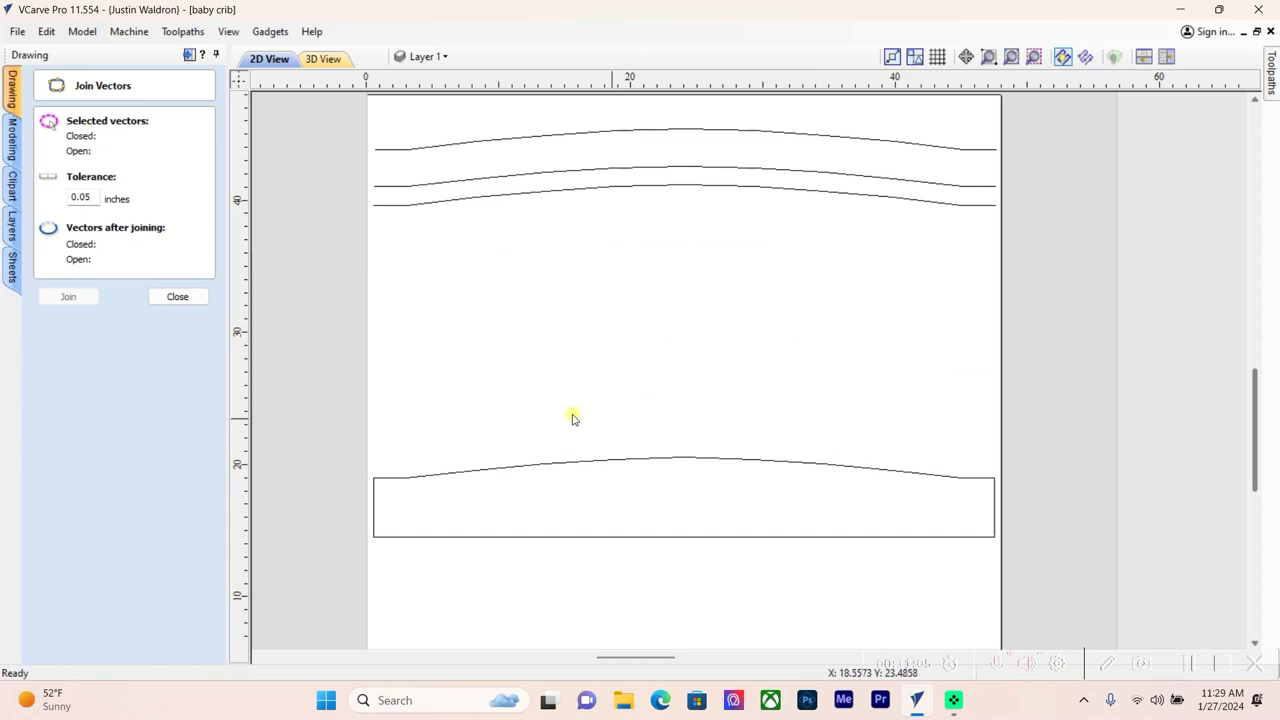
pyautogui.click(194, 298)
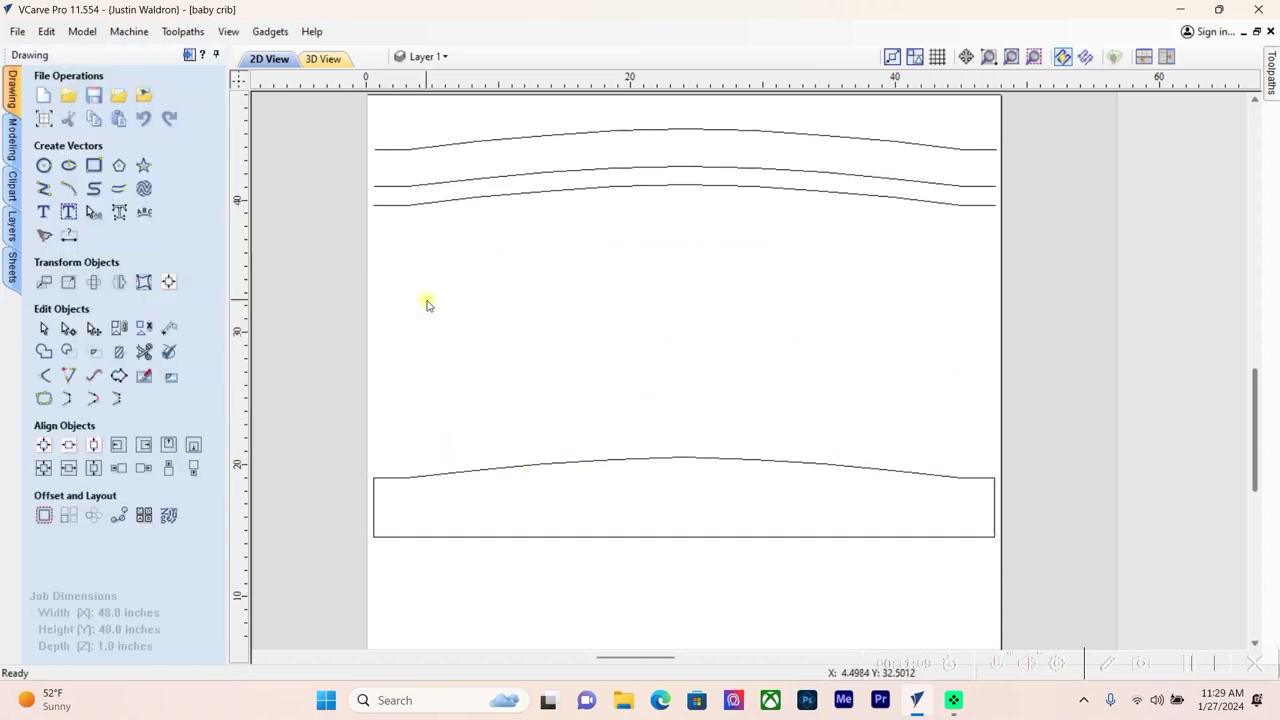
# Offset the lower arched curve 2.5 inches outwards to create a parallel copy
pyautogui.scroll(5, 374, 183)
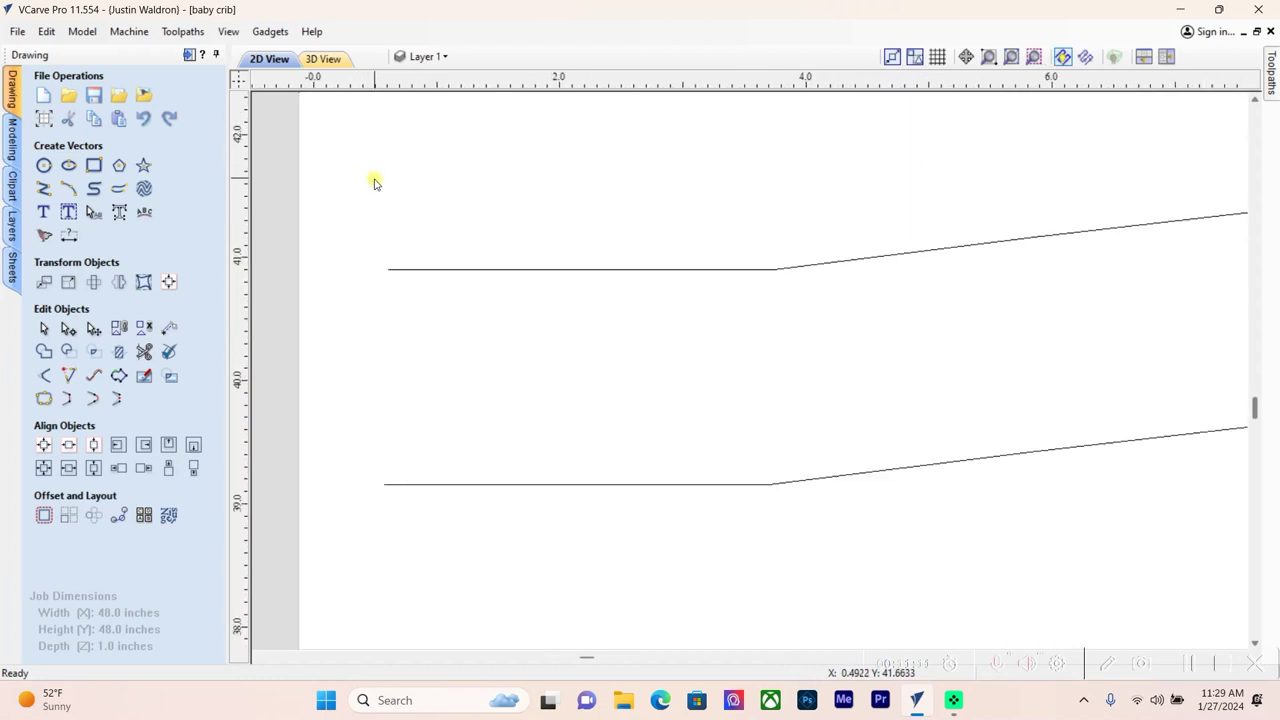
pyautogui.scroll(-1, 374, 183)
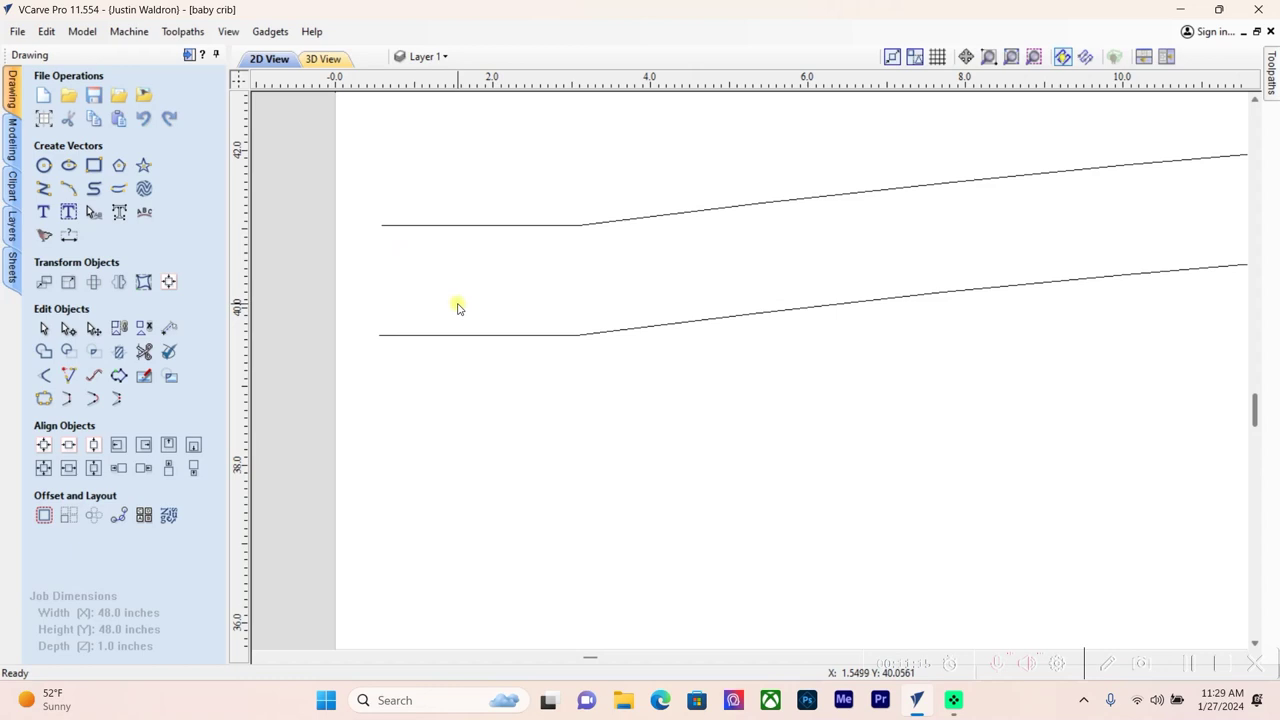
pyautogui.click(451, 336)
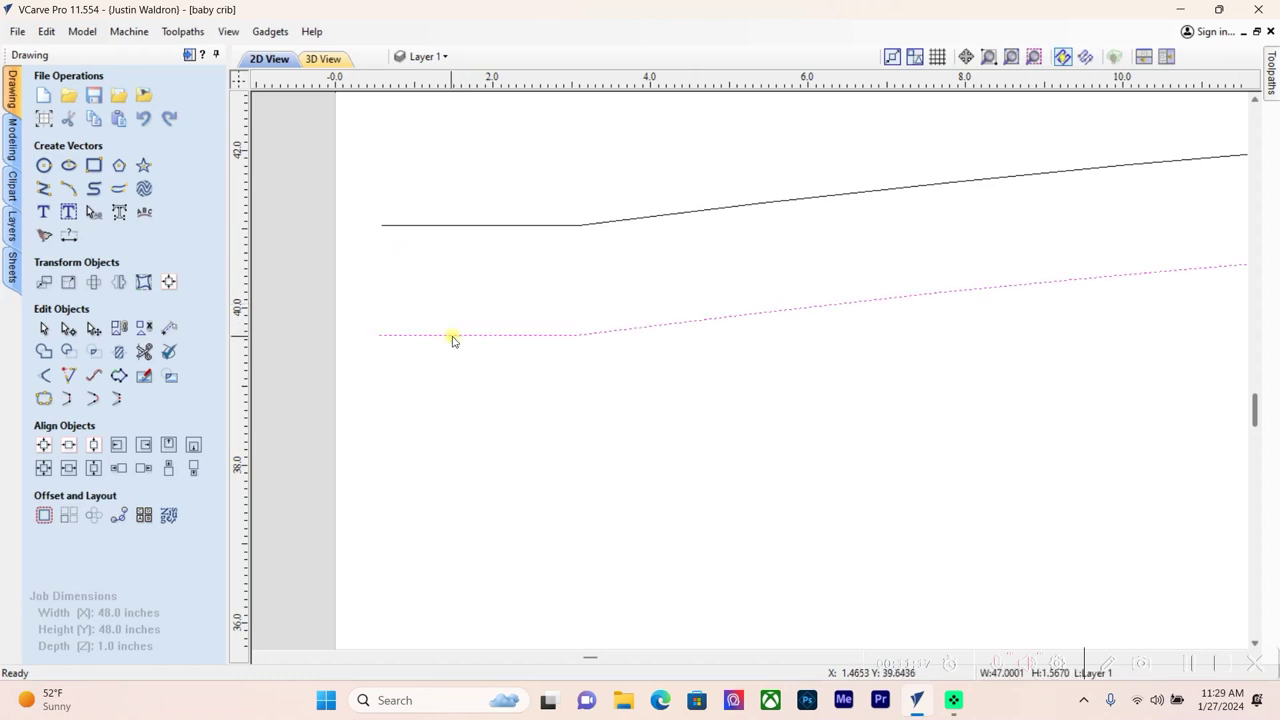
pyautogui.click(620, 326)
pyautogui.scroll(-3, 620, 326)
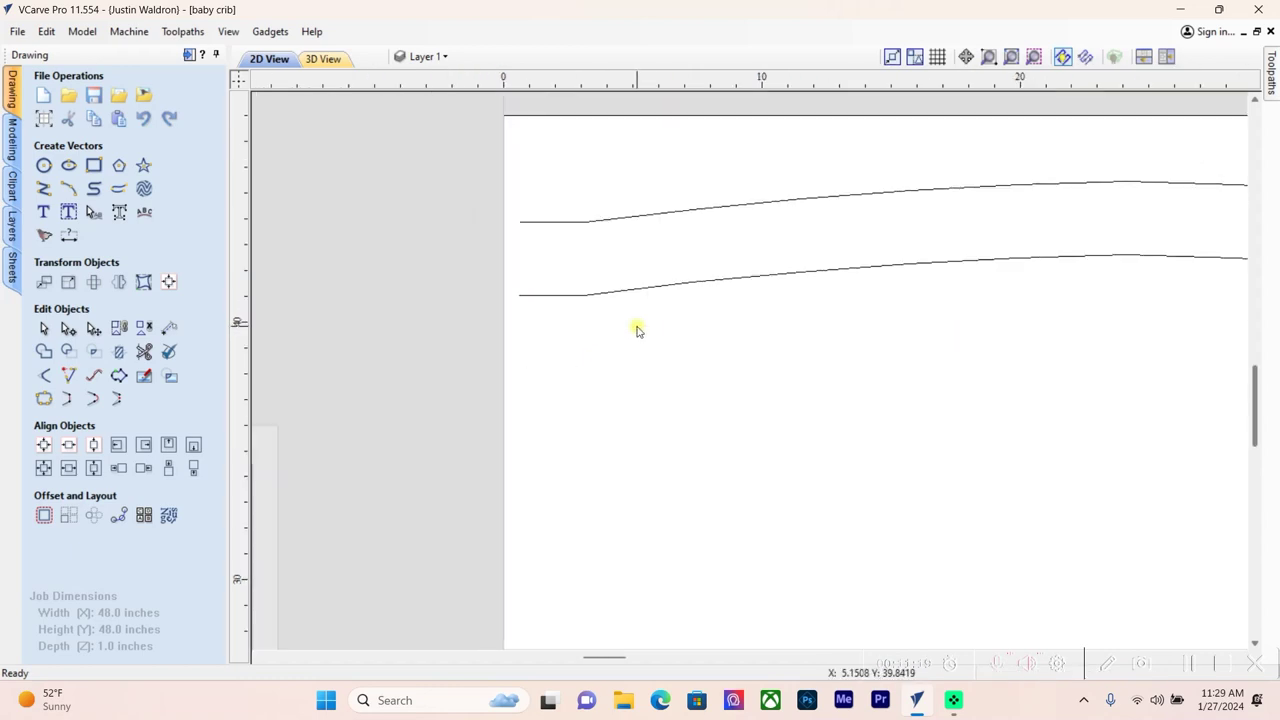
pyautogui.click(697, 290)
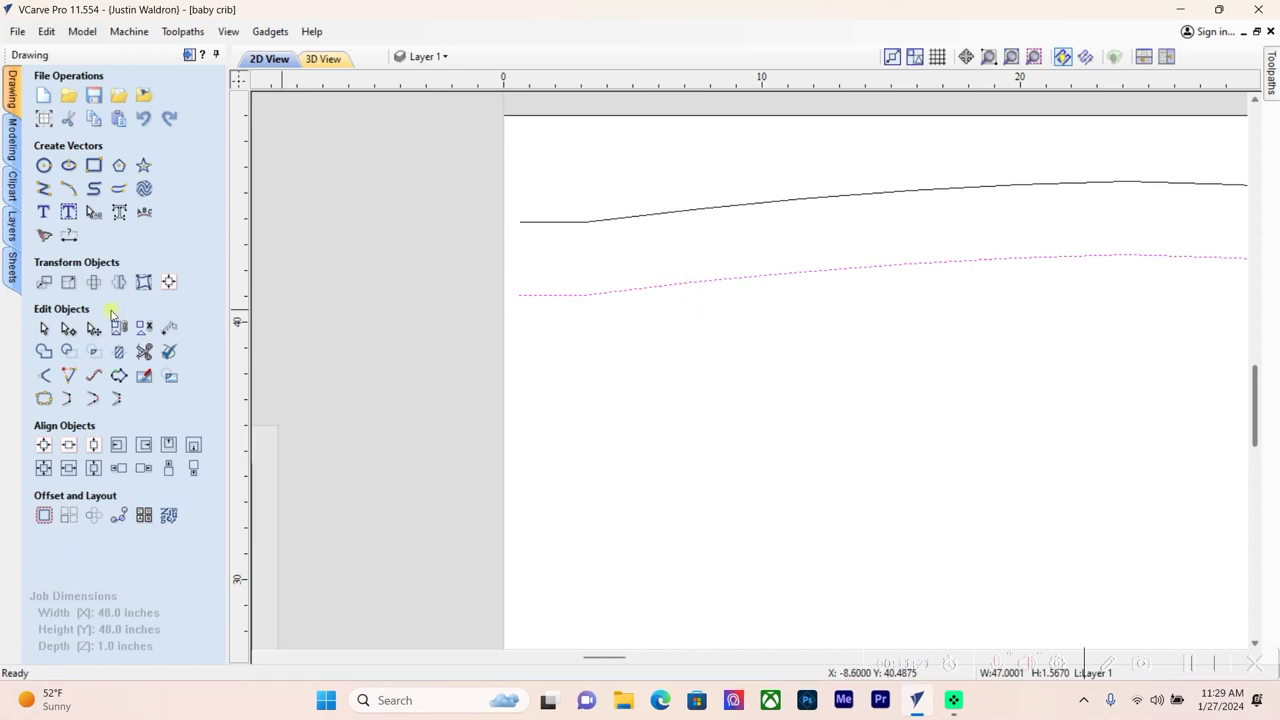
pyautogui.click(43, 516)
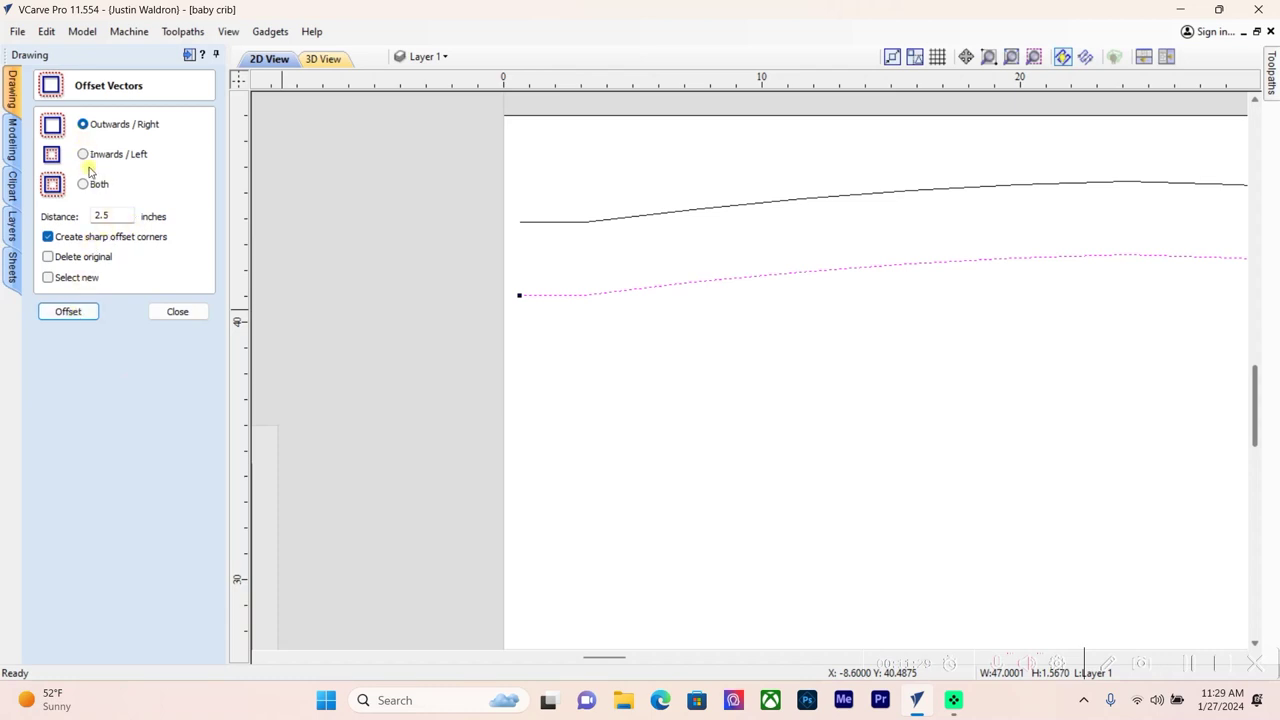
pyautogui.click(68, 311)
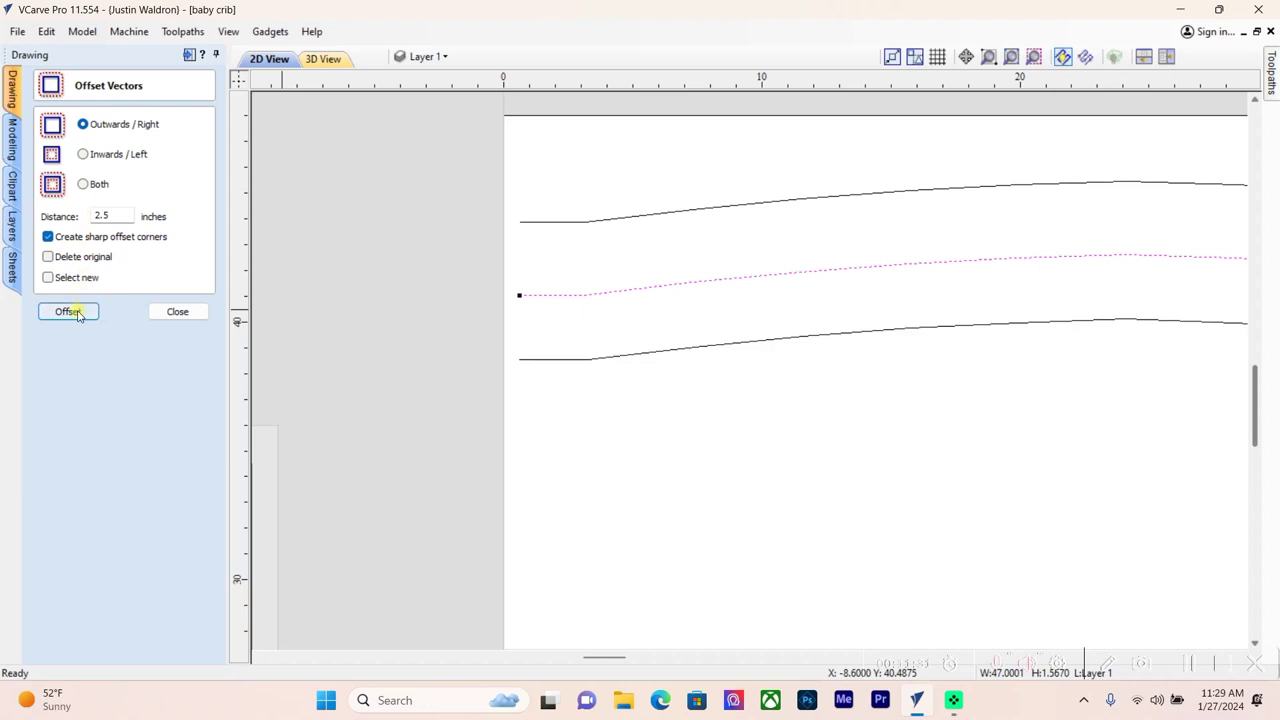
pyautogui.click(177, 311)
pyautogui.click(552, 404)
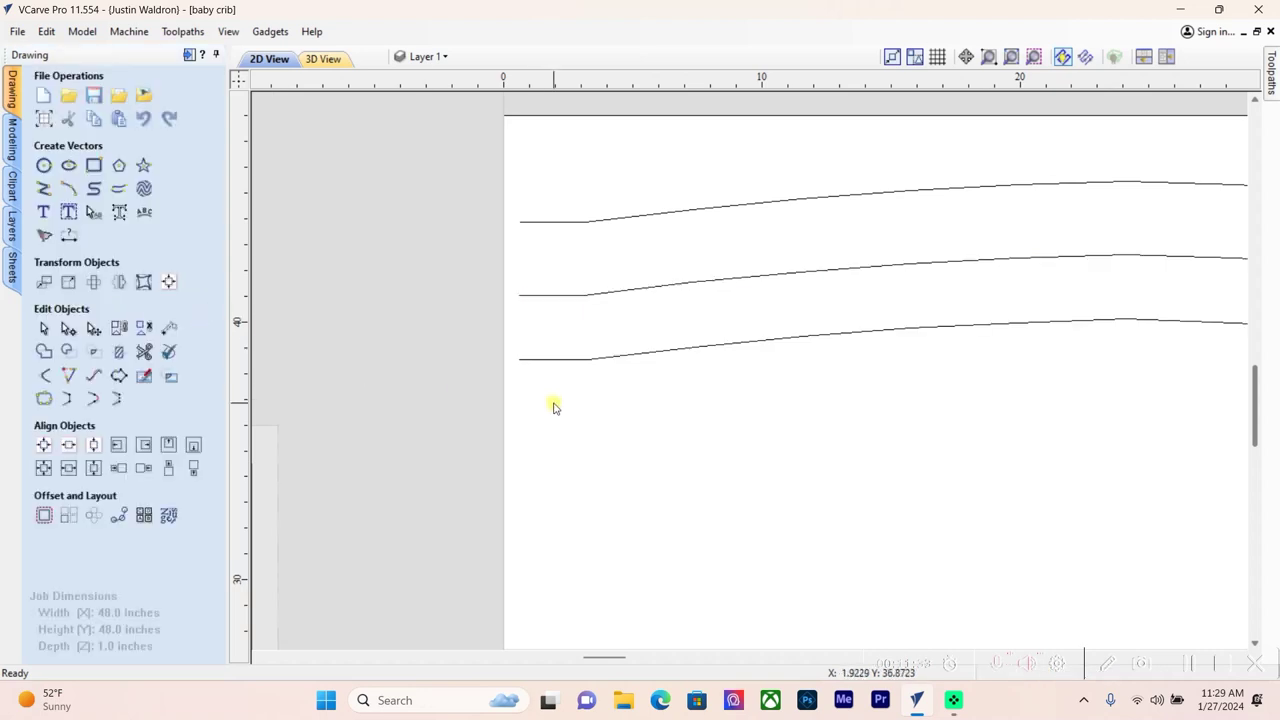
# Draw straight lines joining the middle and lower curves at their left and right ends
pyautogui.click(43, 188)
pyautogui.scroll(2, 525, 340)
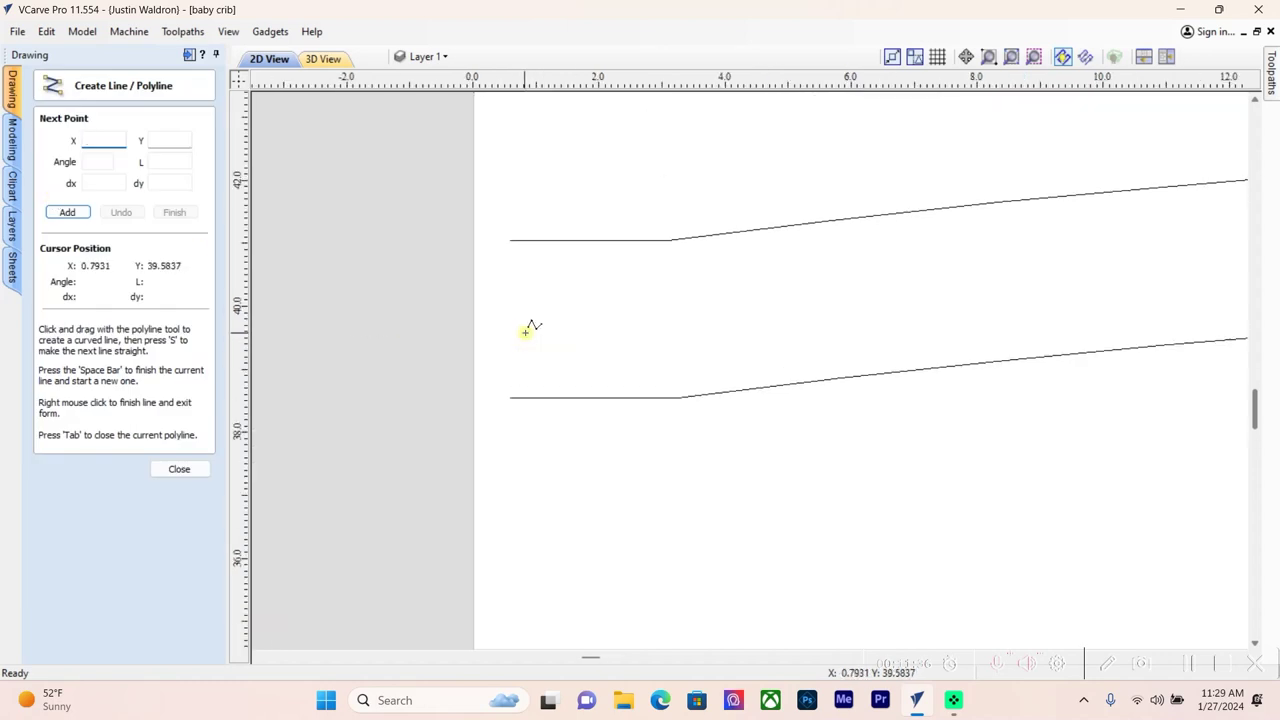
pyautogui.click(510, 240)
pyautogui.click(503, 398)
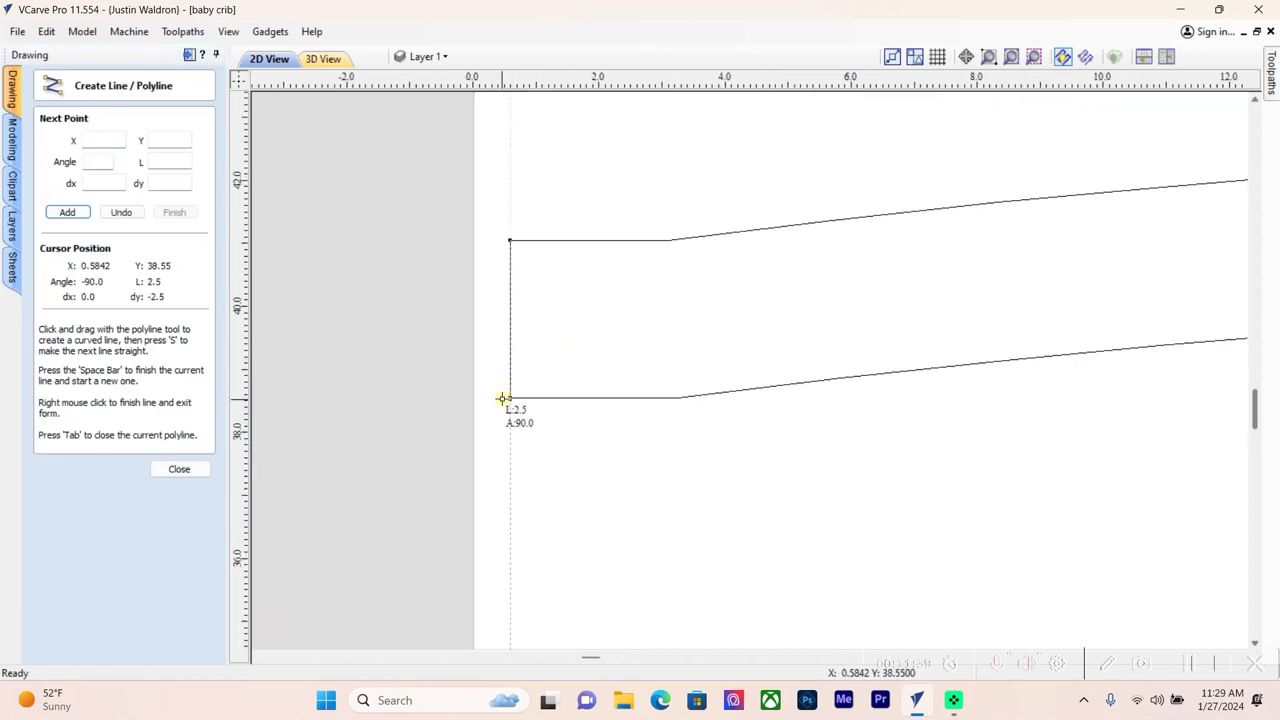
pyautogui.press('space')
pyautogui.scroll(-5, 502, 398)
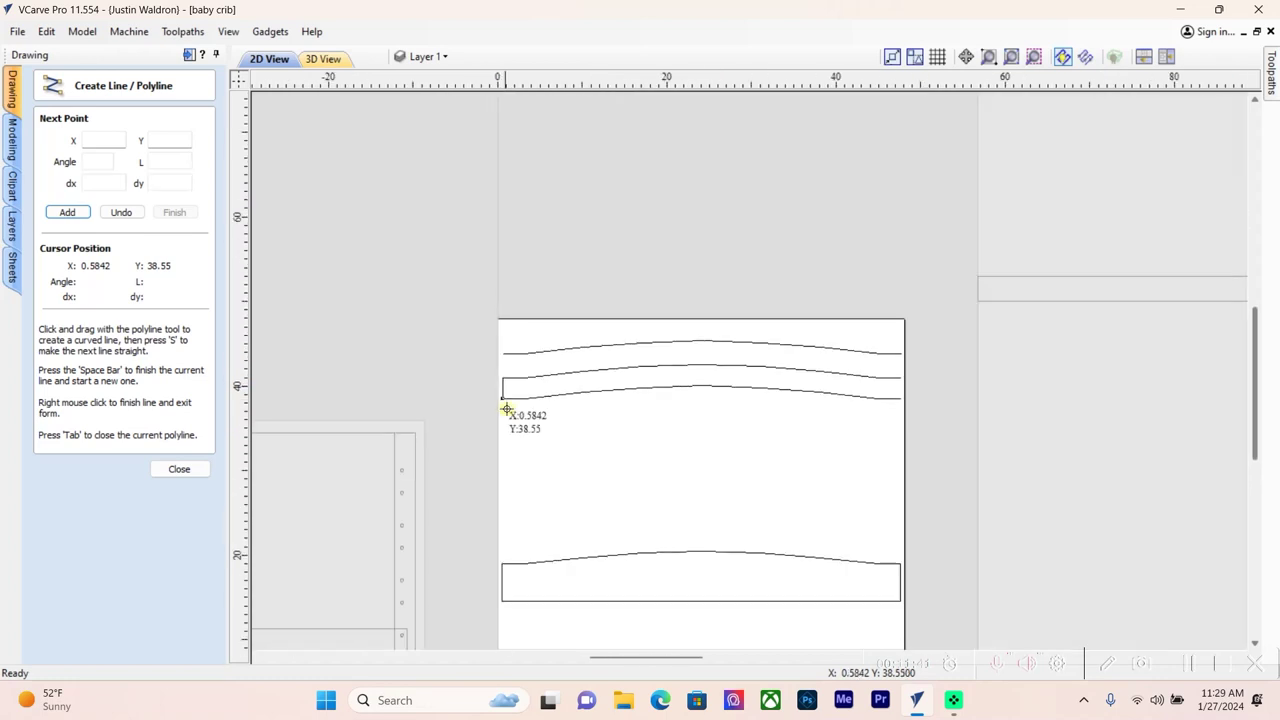
pyautogui.scroll(5, 900, 380)
pyautogui.scroll(1, 875, 378)
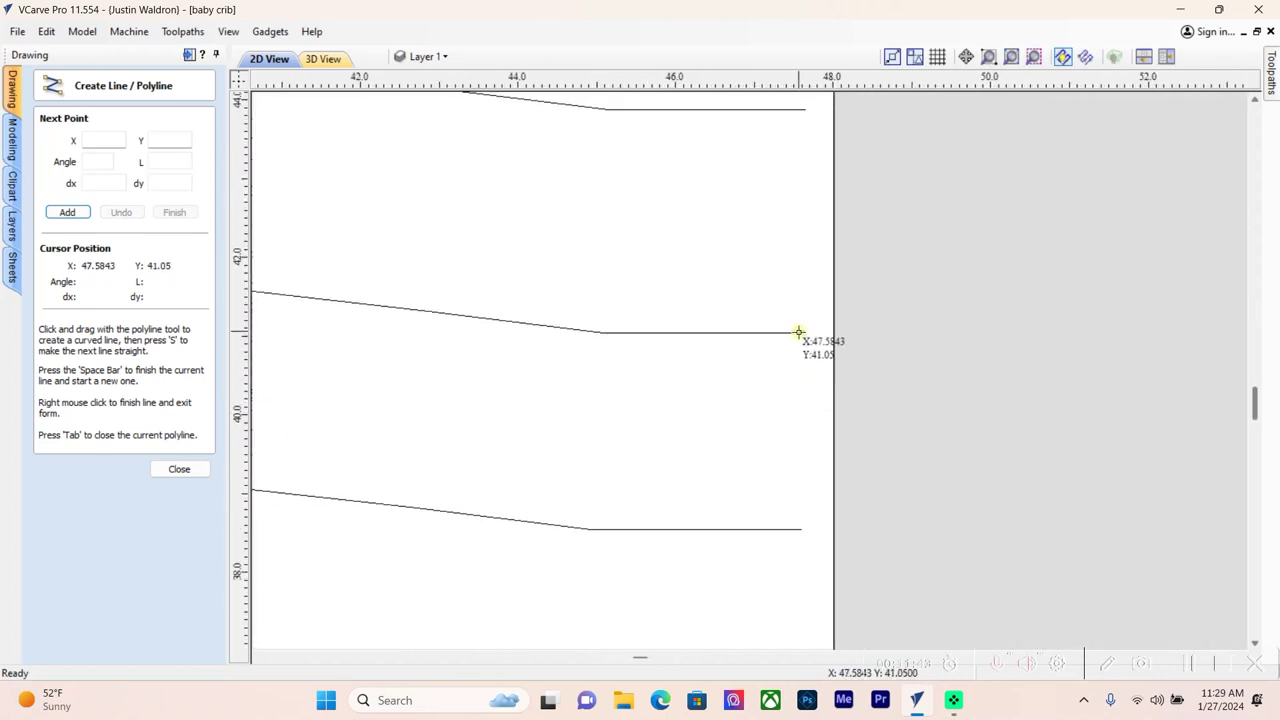
pyautogui.click(800, 332)
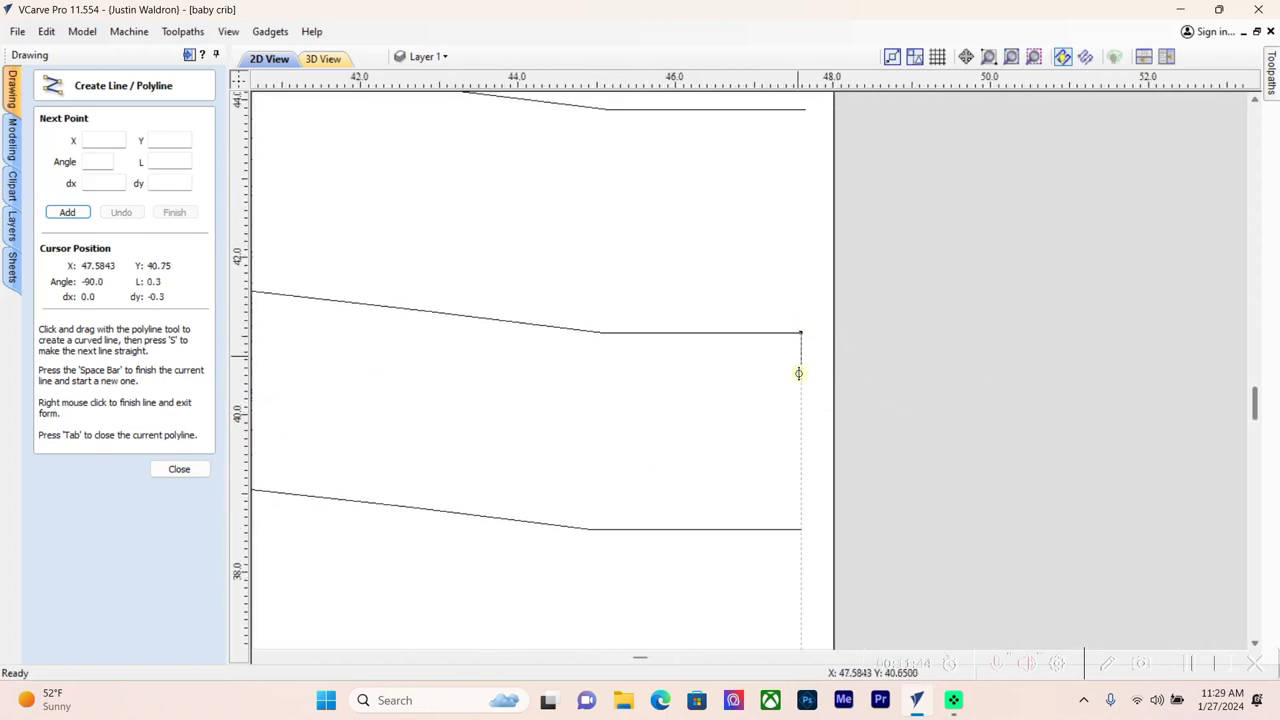
pyautogui.click(801, 529)
pyautogui.rightClick(793, 544)
pyautogui.scroll(-5, 790, 545)
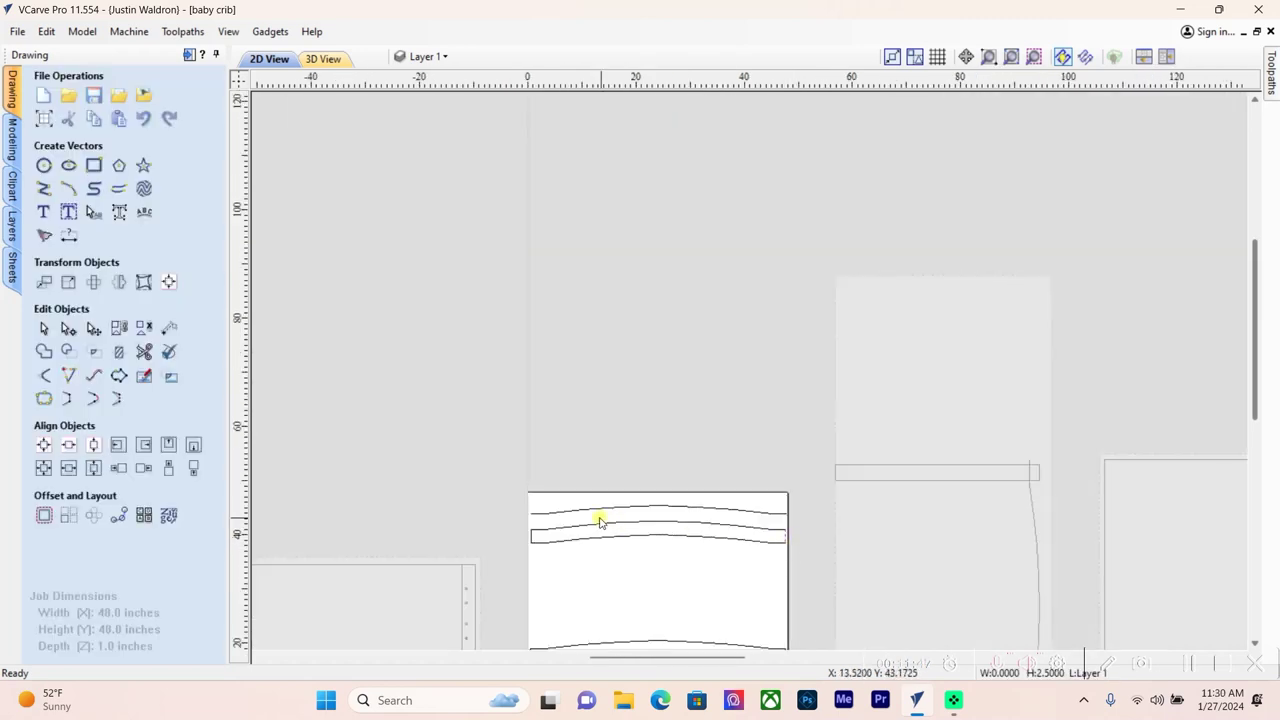
# Join both curves and the two end lines into one closed board outline
pyautogui.moveTo(815, 568); pyautogui.dragTo(815, 568)
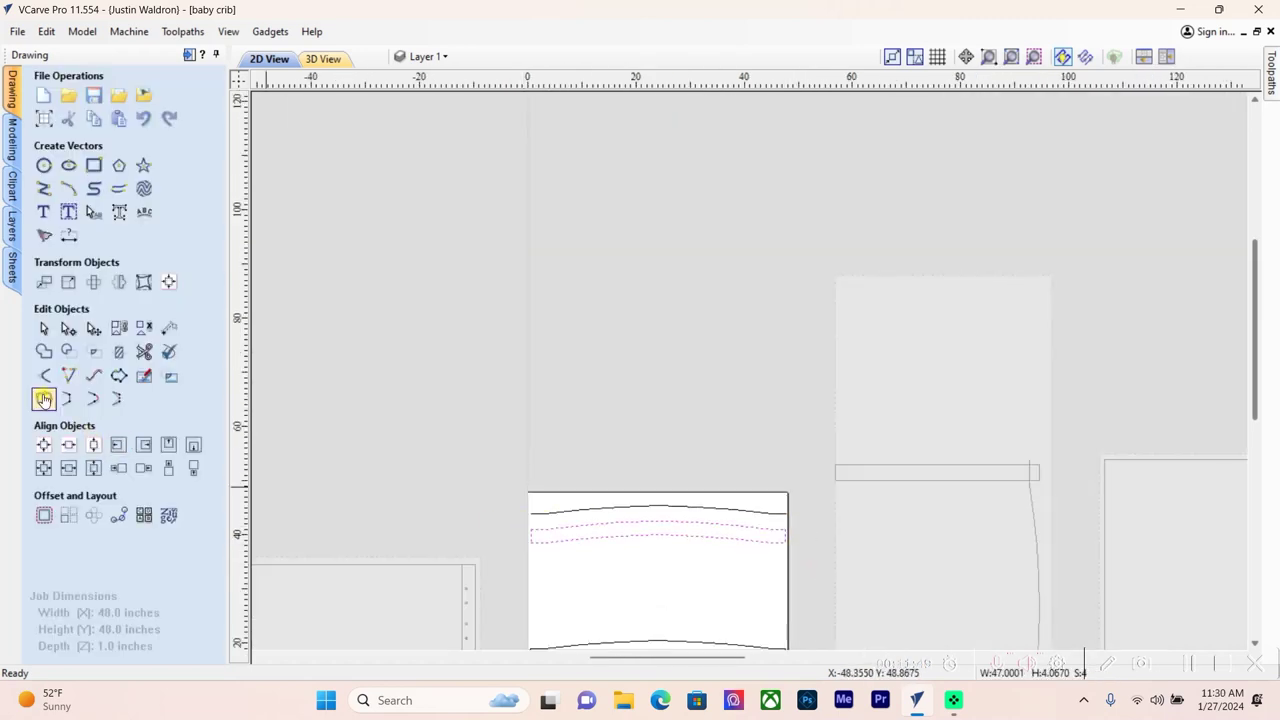
pyautogui.click(43, 398)
pyautogui.click(68, 297)
pyautogui.scroll(4, 583, 531)
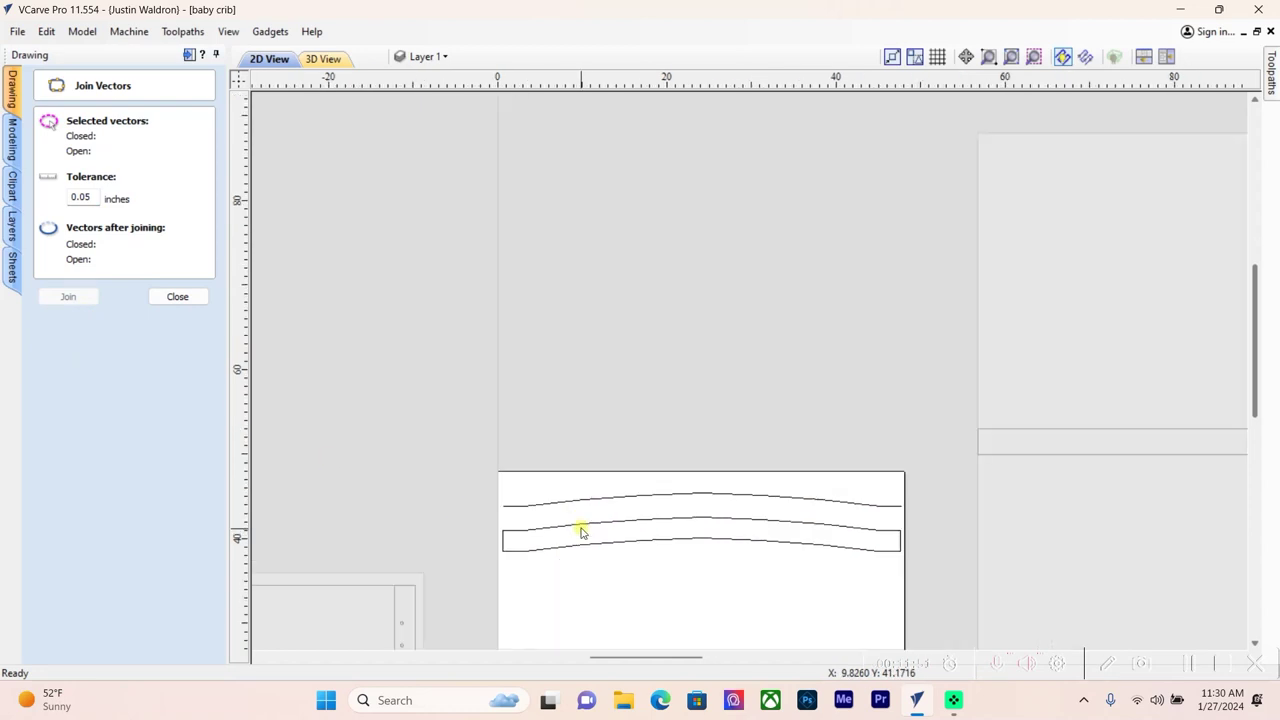
pyautogui.scroll(-2, 633, 580)
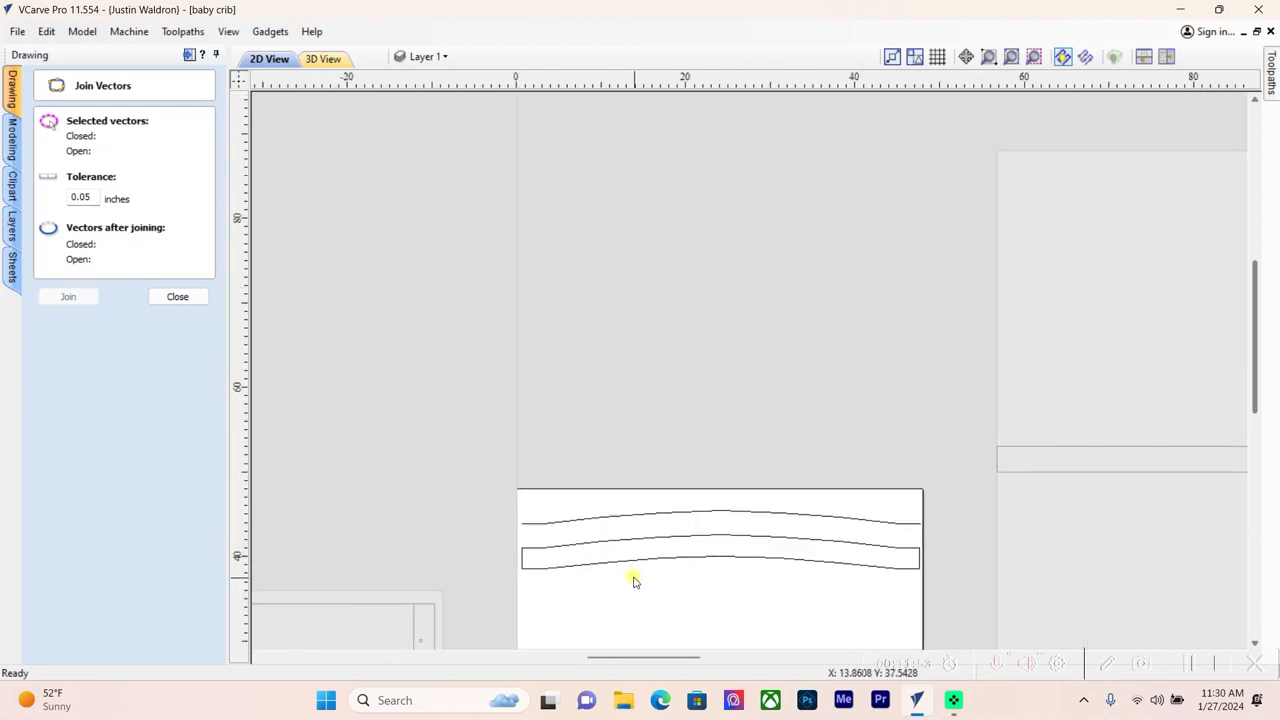
pyautogui.click(659, 567)
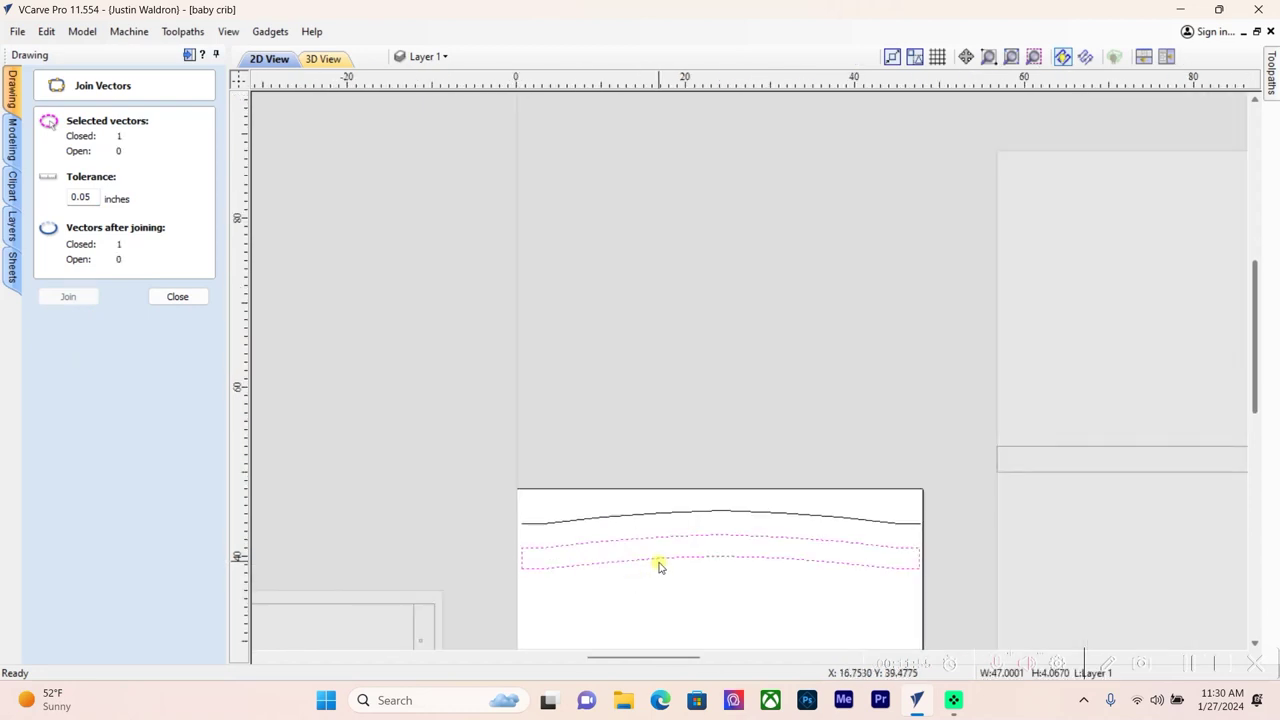
pyautogui.click(180, 297)
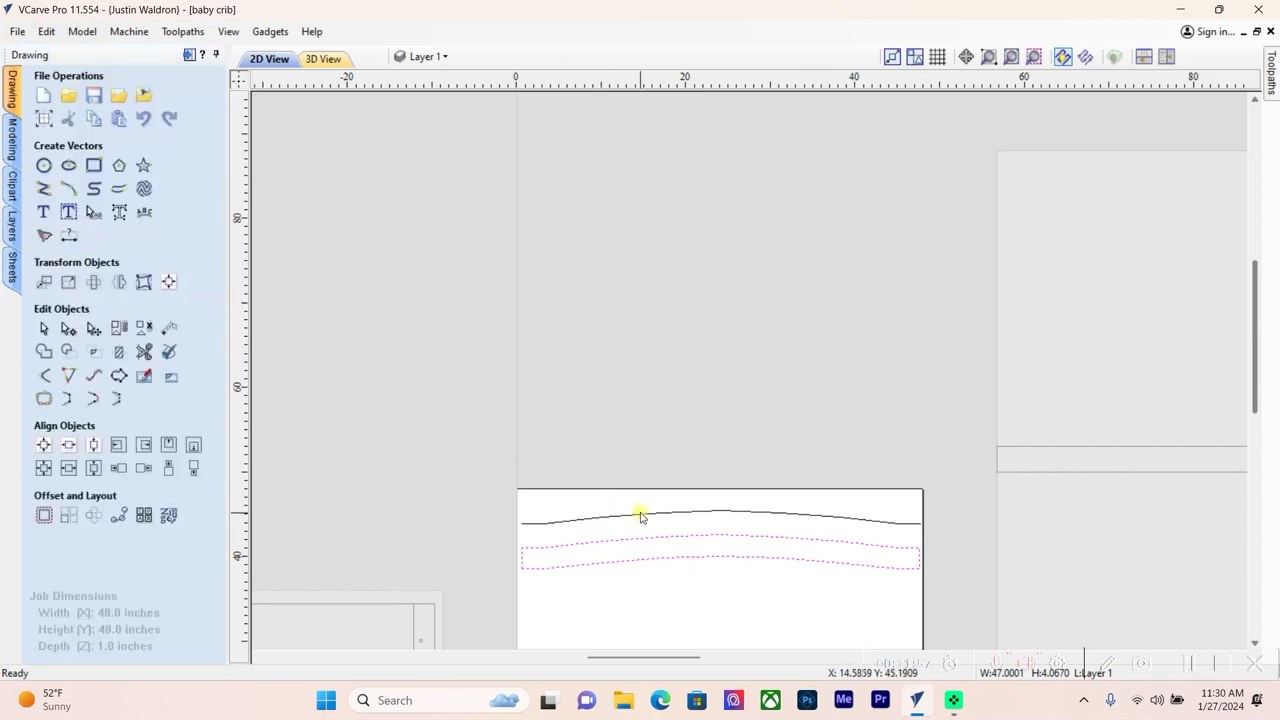
# Drag the top curve down to sit just above the board
pyautogui.click(640, 516)
pyautogui.click(640, 516)
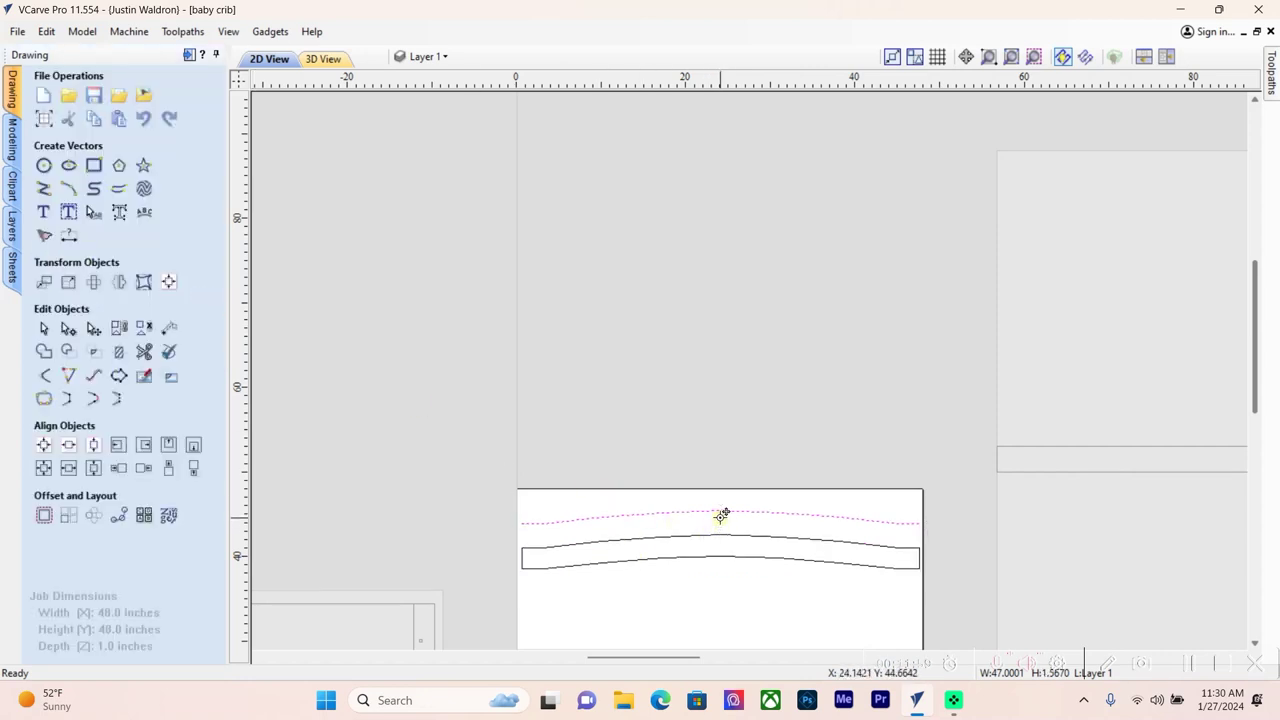
pyautogui.moveTo(721, 515); pyautogui.dragTo(722, 524)
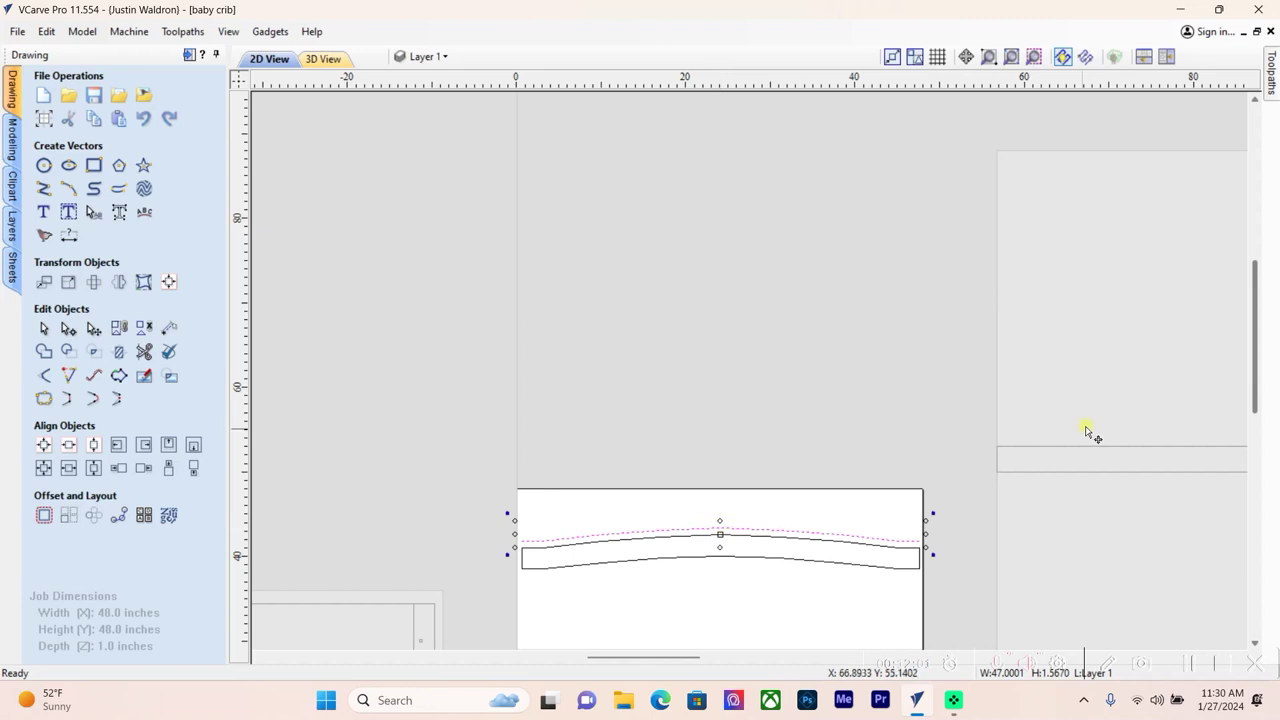
pyautogui.moveTo(1254, 366); pyautogui.dragTo(1254, 426)
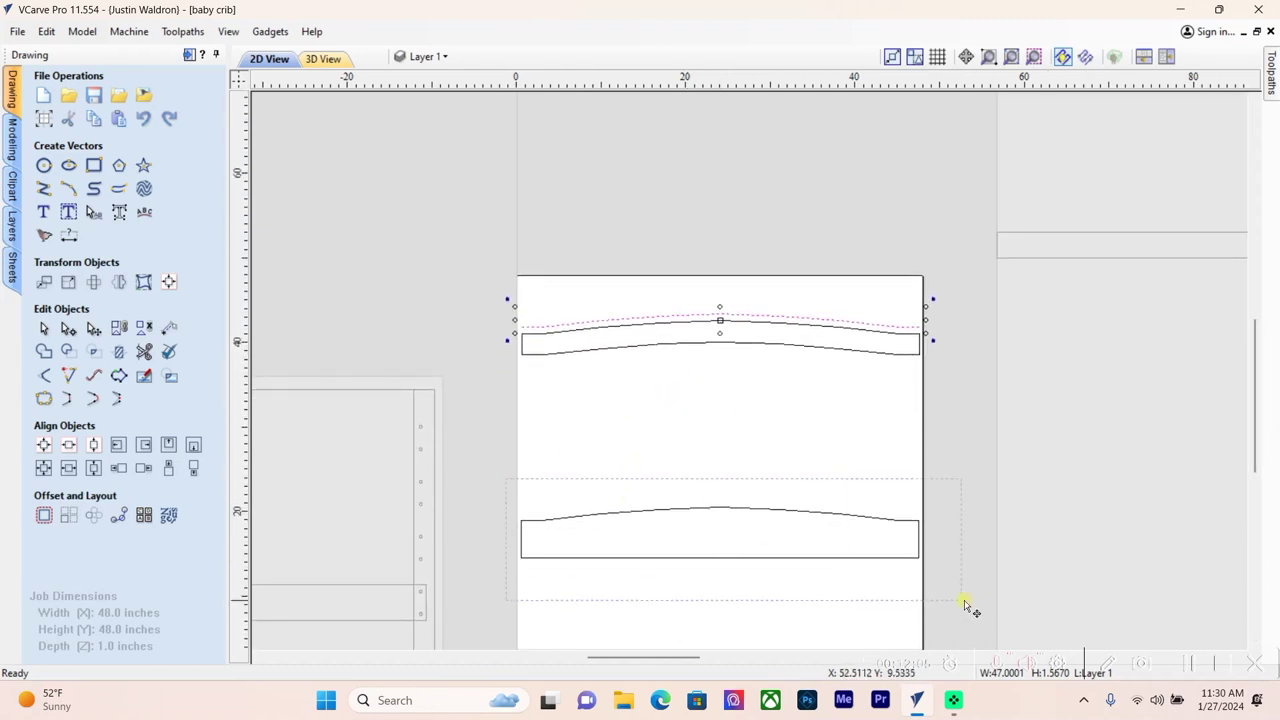
pyautogui.moveTo(966, 606); pyautogui.dragTo(966, 606)
# Rotate the lower board 90° upright and move it toward the sheet's right side
pyautogui.click(93, 282)
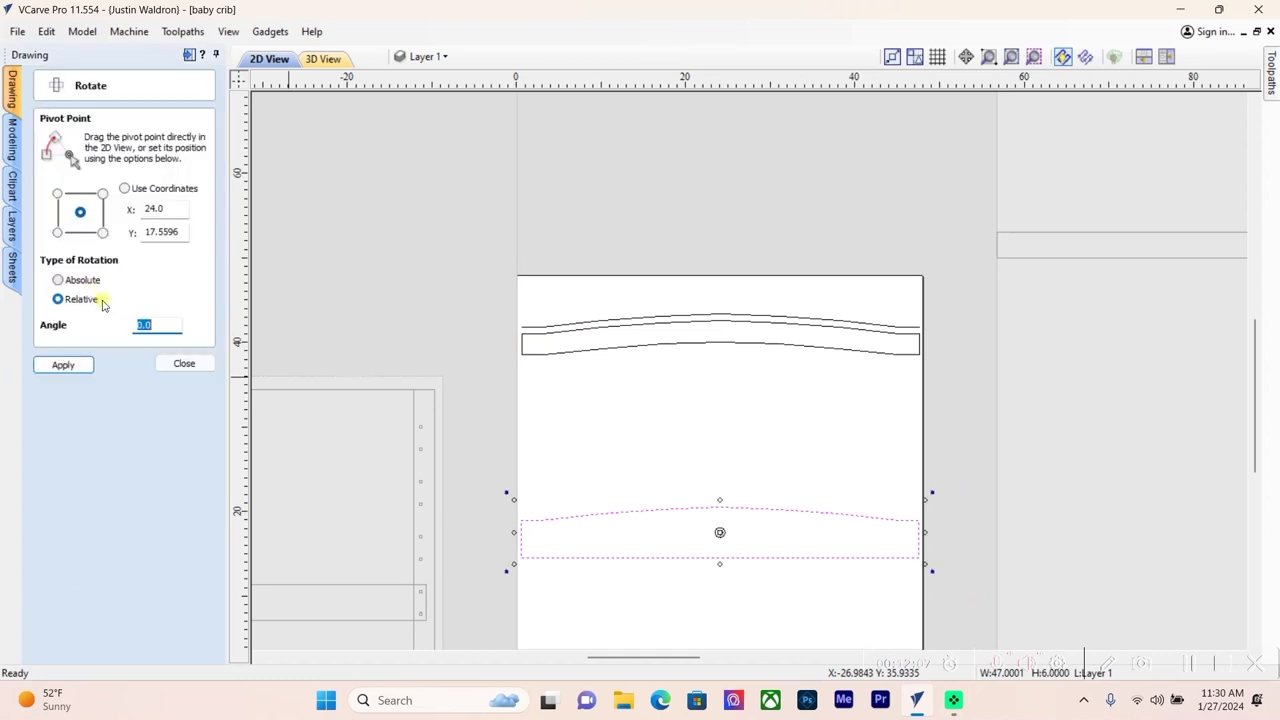
pyautogui.press('Return')
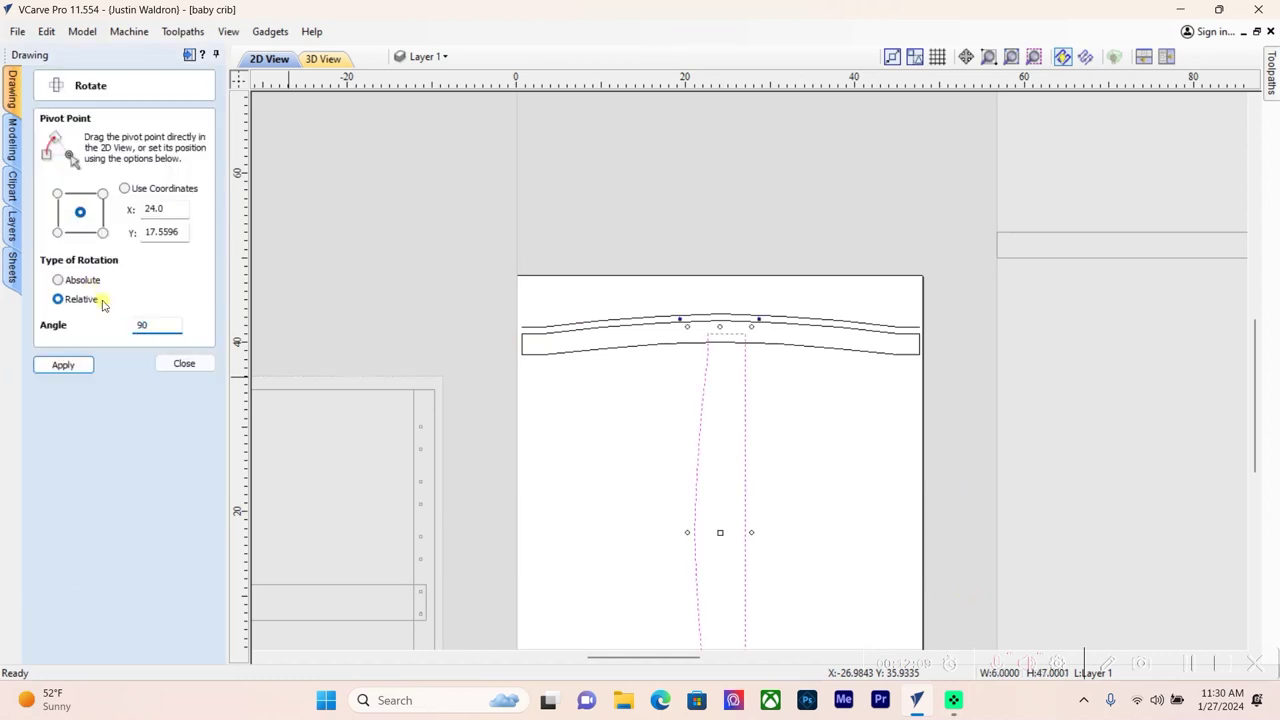
pyautogui.moveTo(721, 528); pyautogui.dragTo(862, 531)
pyautogui.click(657, 457)
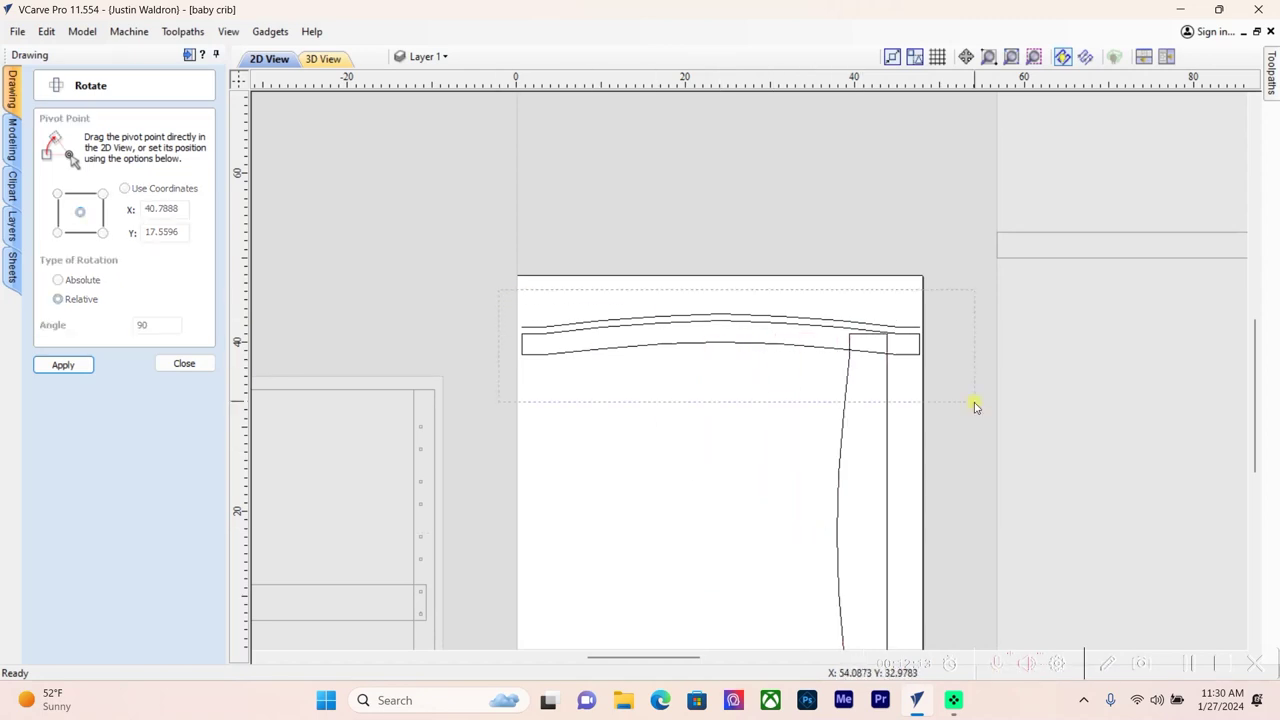
# Rotate the upper board 90° upright and move it to the sheet's left side
pyautogui.moveTo(975, 406); pyautogui.dragTo(975, 406)
pyautogui.click(63, 364)
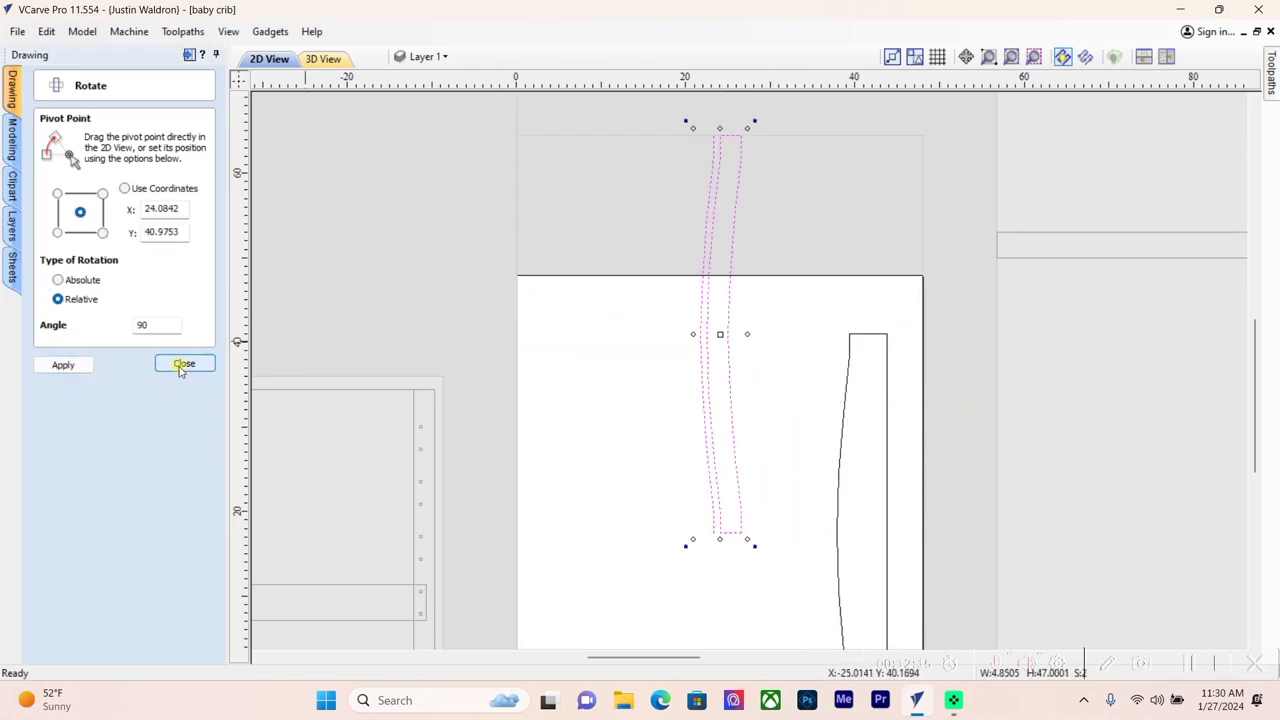
pyautogui.click(183, 364)
pyautogui.click(697, 402)
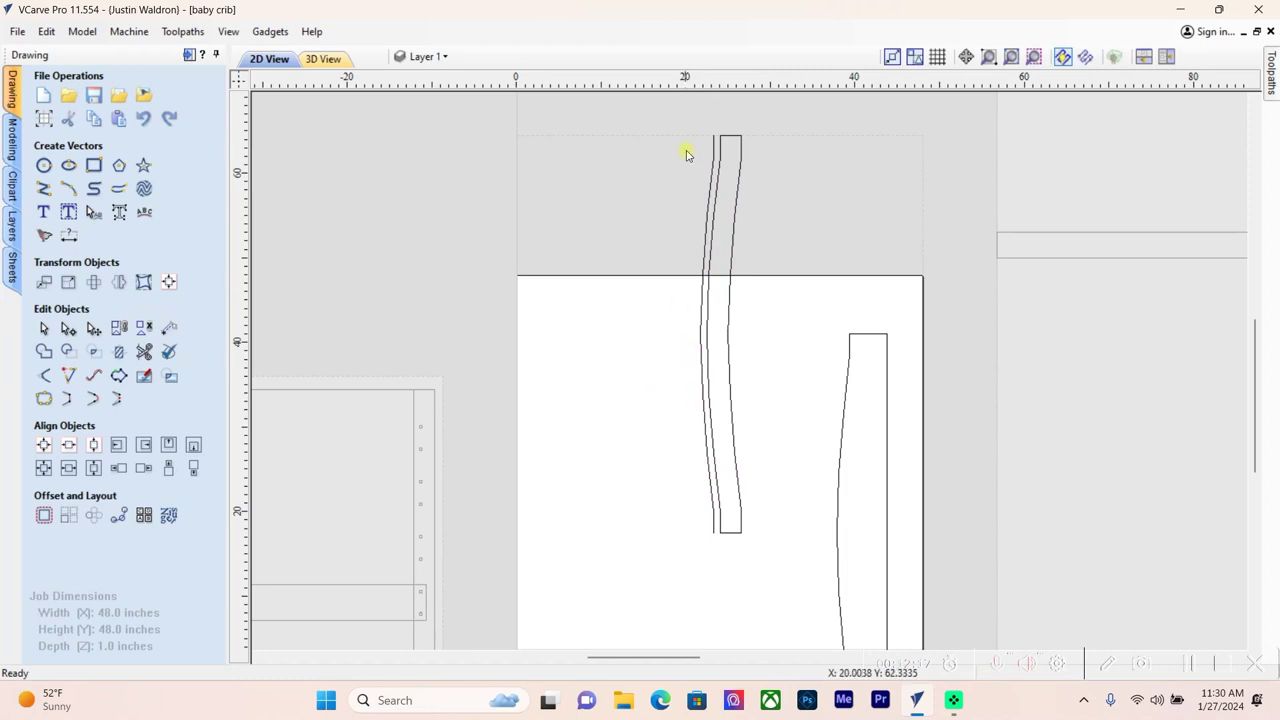
pyautogui.click(742, 540)
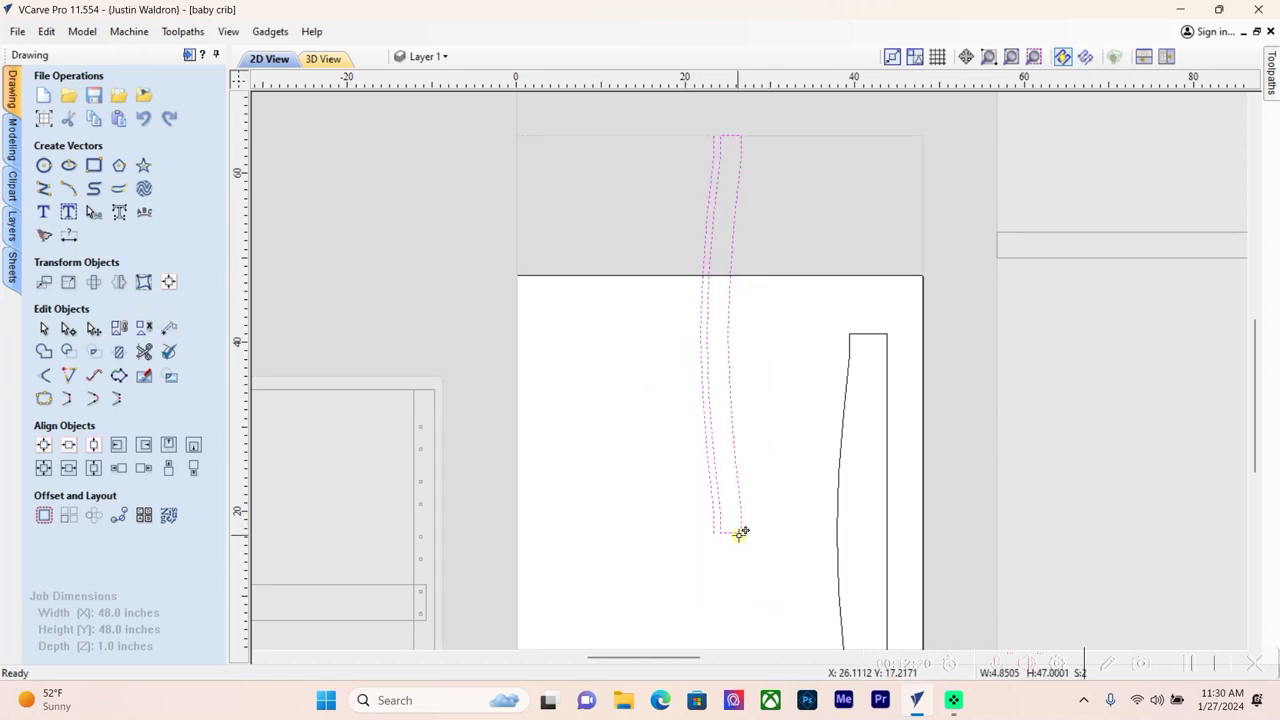
pyautogui.click(717, 334)
pyautogui.moveTo(723, 334); pyautogui.dragTo(609, 500)
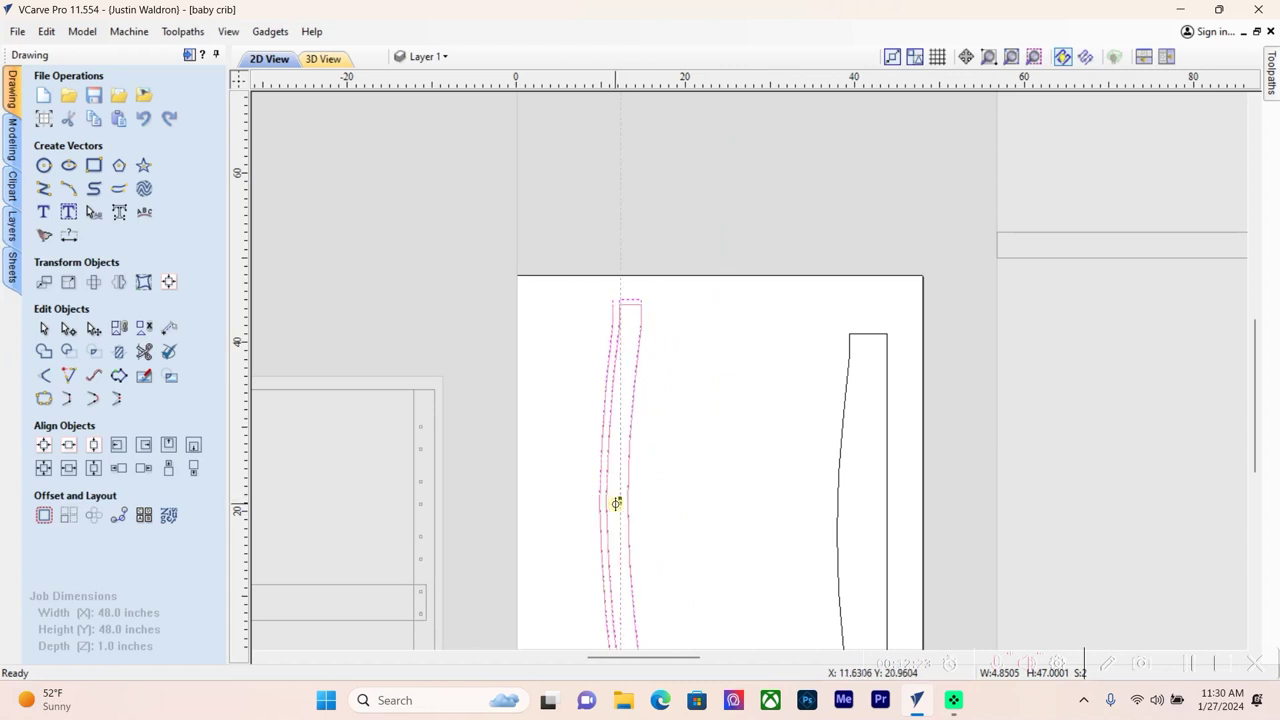
pyautogui.click(666, 511)
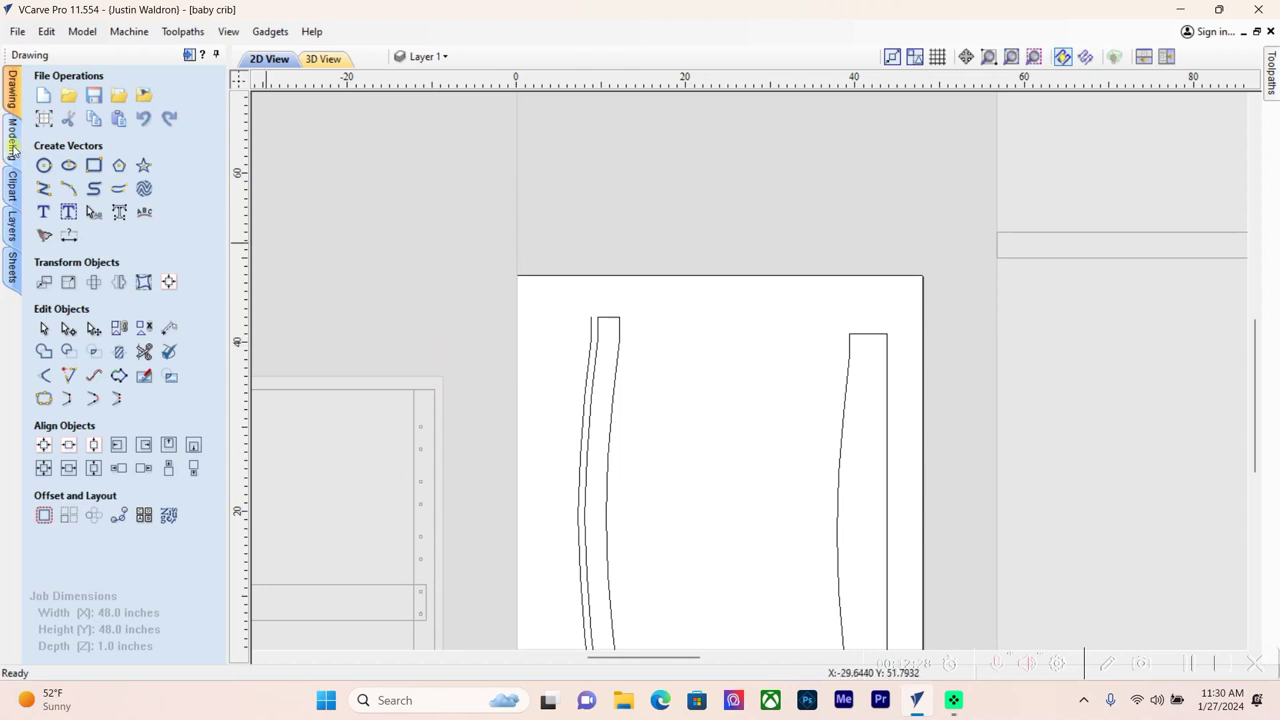
# Draw a 2.5 by 0.75 inch rectangle on the sheet
pyautogui.click(93, 165)
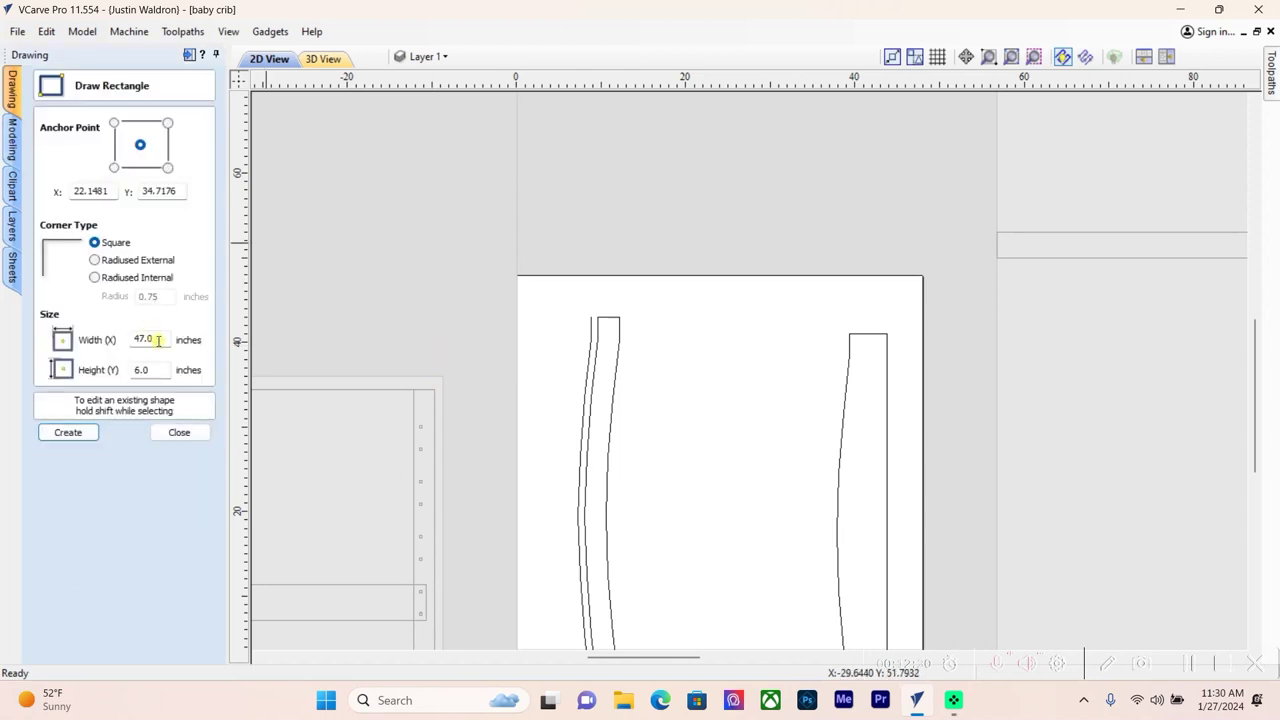
pyautogui.moveTo(159, 340); pyautogui.dragTo(111, 342)
pyautogui.write('.75')
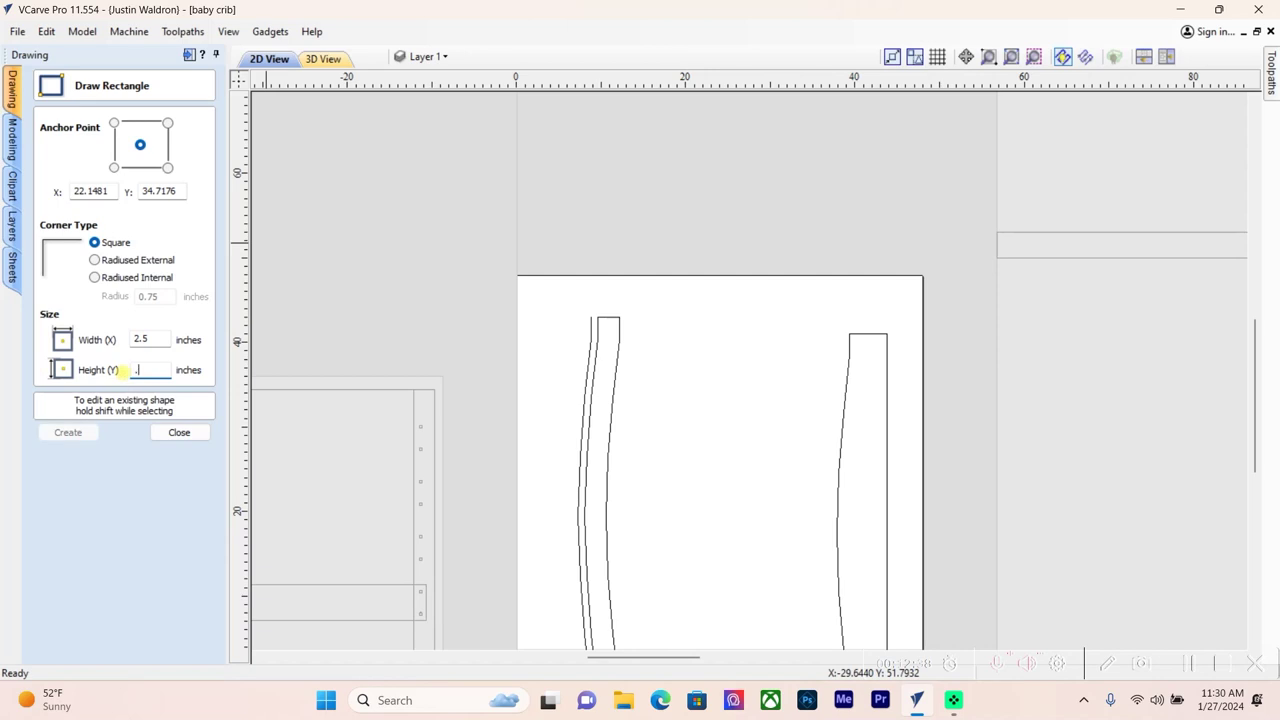
pyautogui.click(735, 311)
pyautogui.press('Escape')
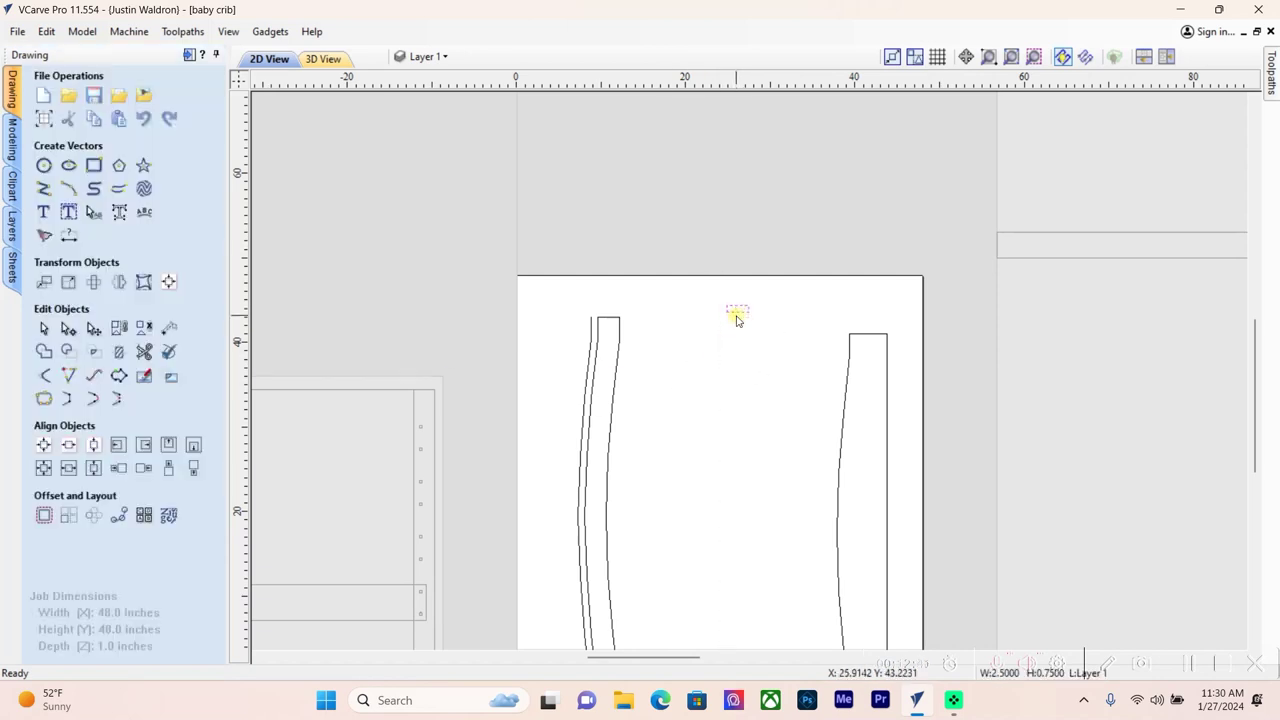
pyautogui.scroll(6, 737, 318)
pyautogui.click(725, 390)
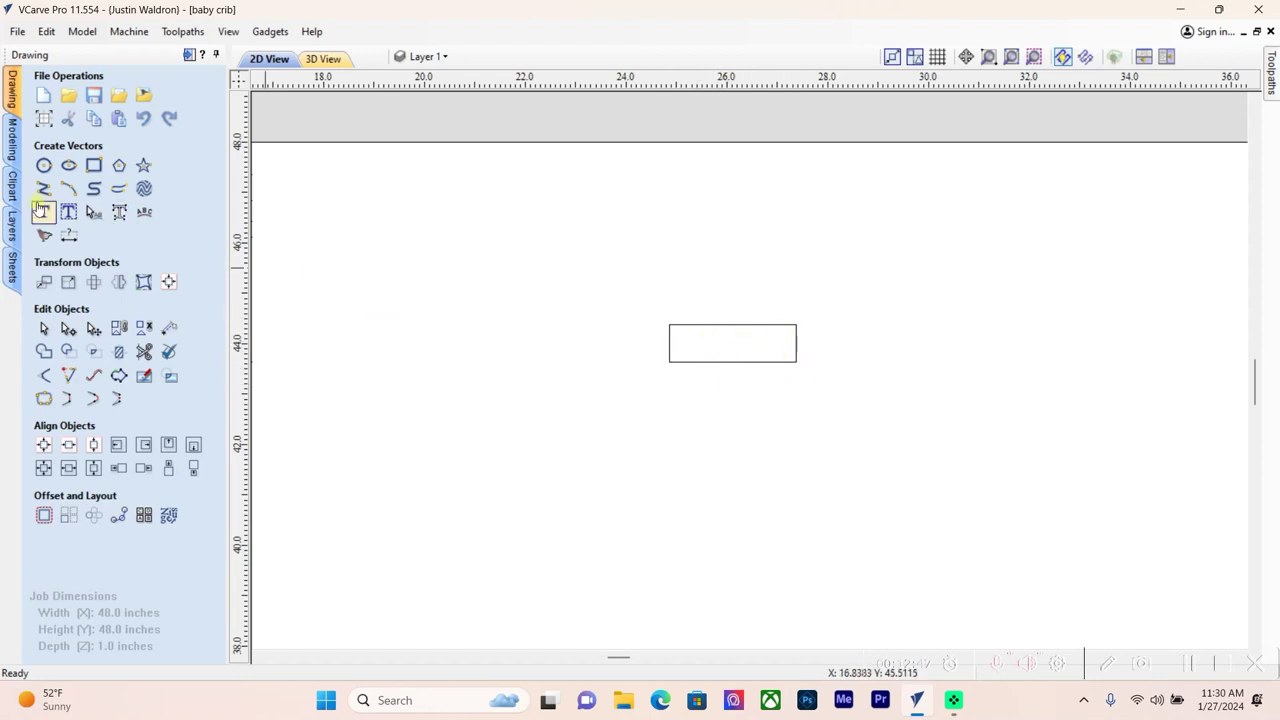
# Place a 0.25-inch circle inside the small rectangle
pyautogui.click(43, 165)
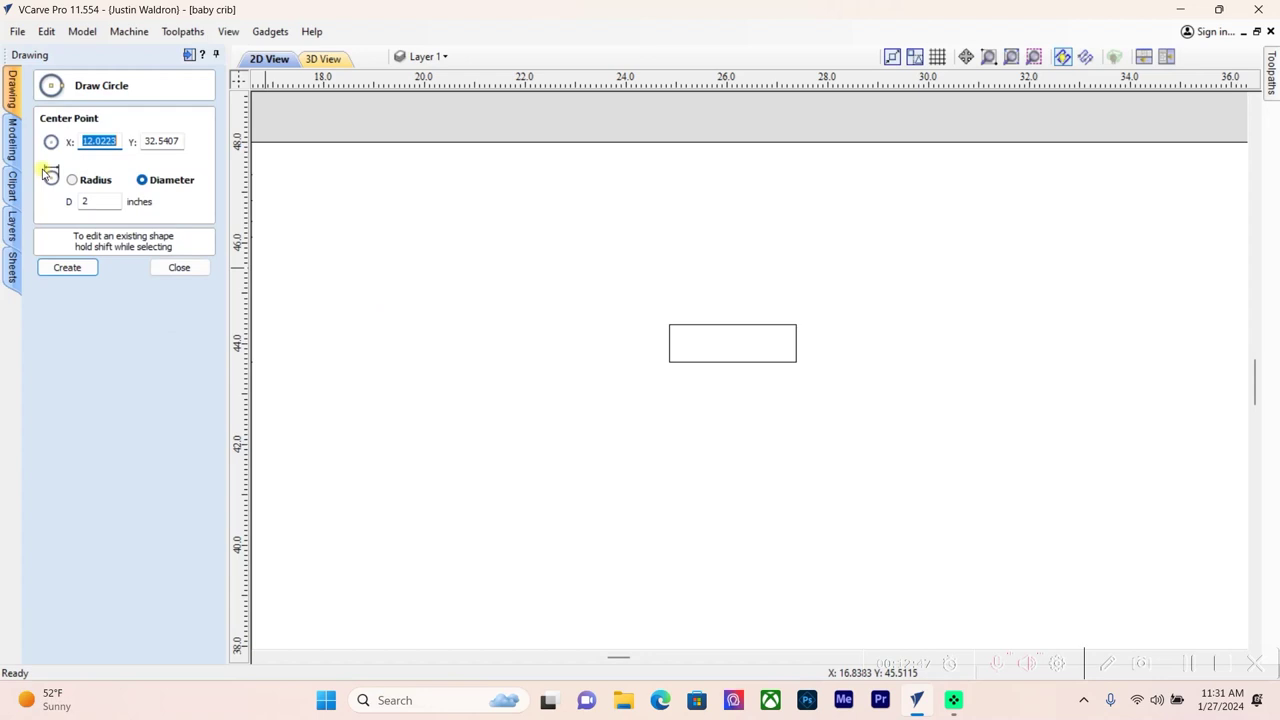
pyautogui.doubleClick(110, 203)
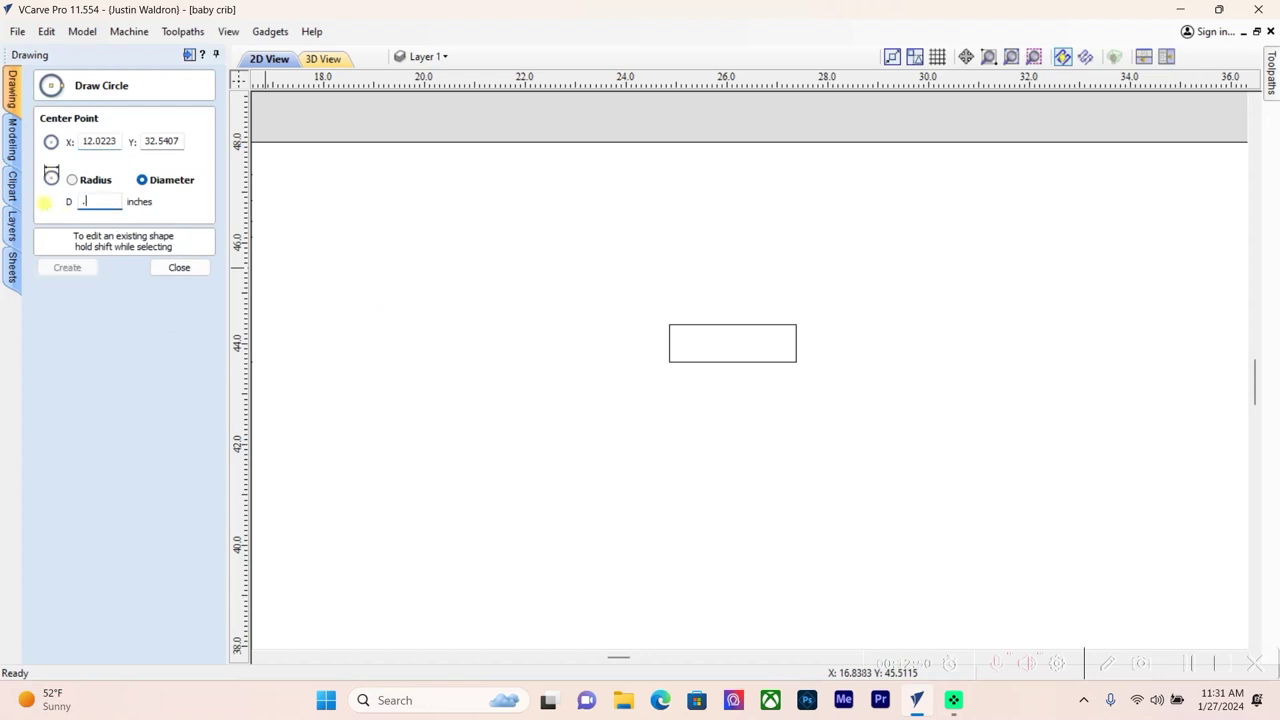
pyautogui.click(685, 339)
pyautogui.press('Escape')
pyautogui.scroll(3, 680, 339)
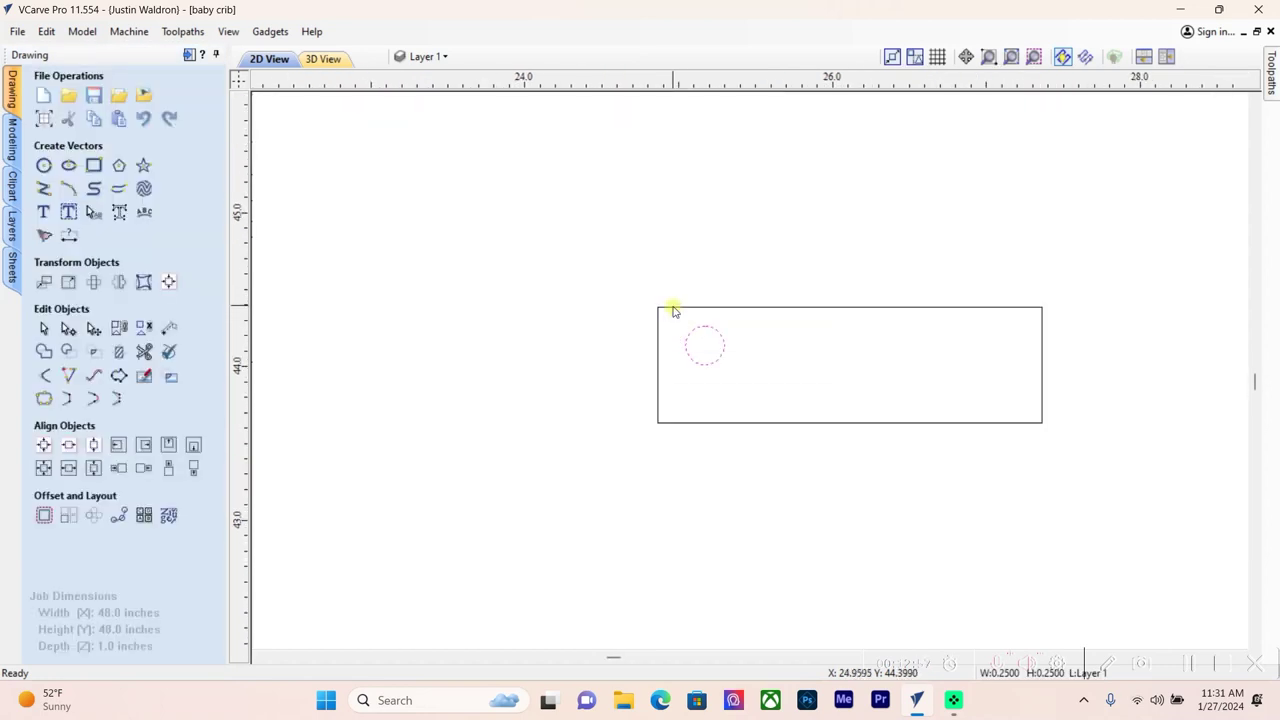
# Align the circle to the rectangle's inside left and top edges
pyautogui.keyDown('shift'); pyautogui.click(673, 308); pyautogui.keyUp('shift')
pyautogui.click(169, 283)
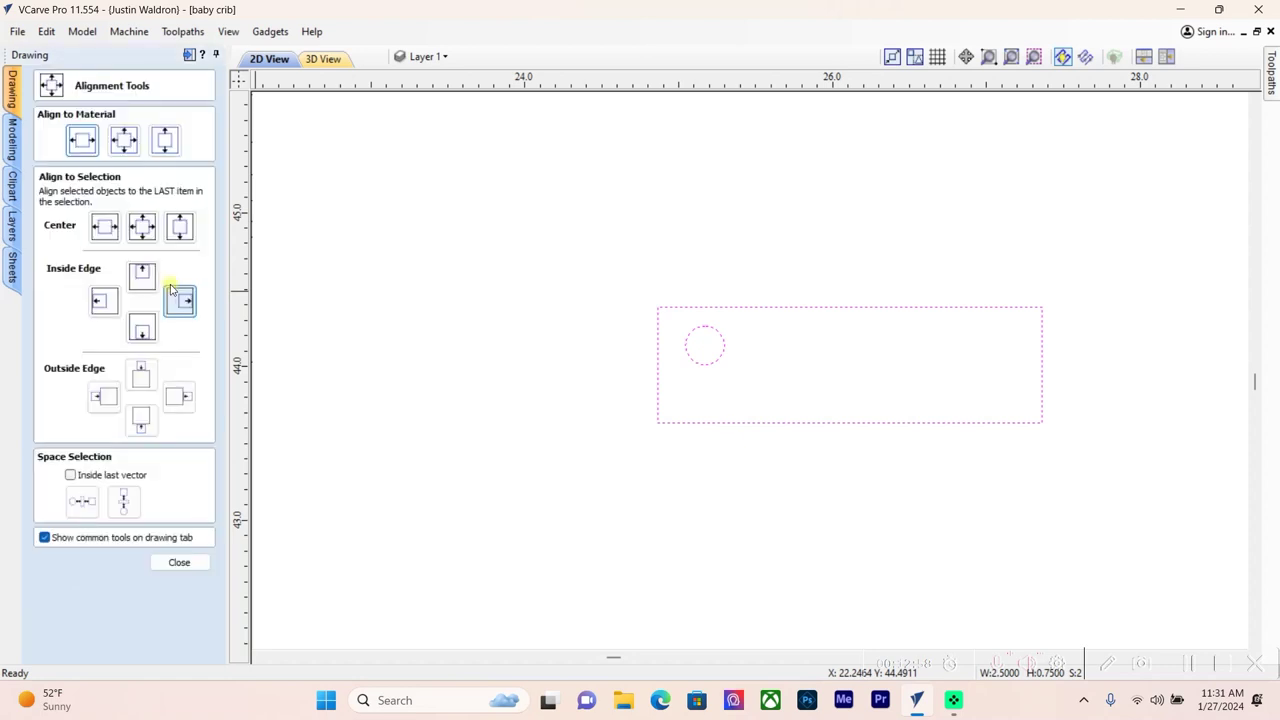
pyautogui.click(118, 298)
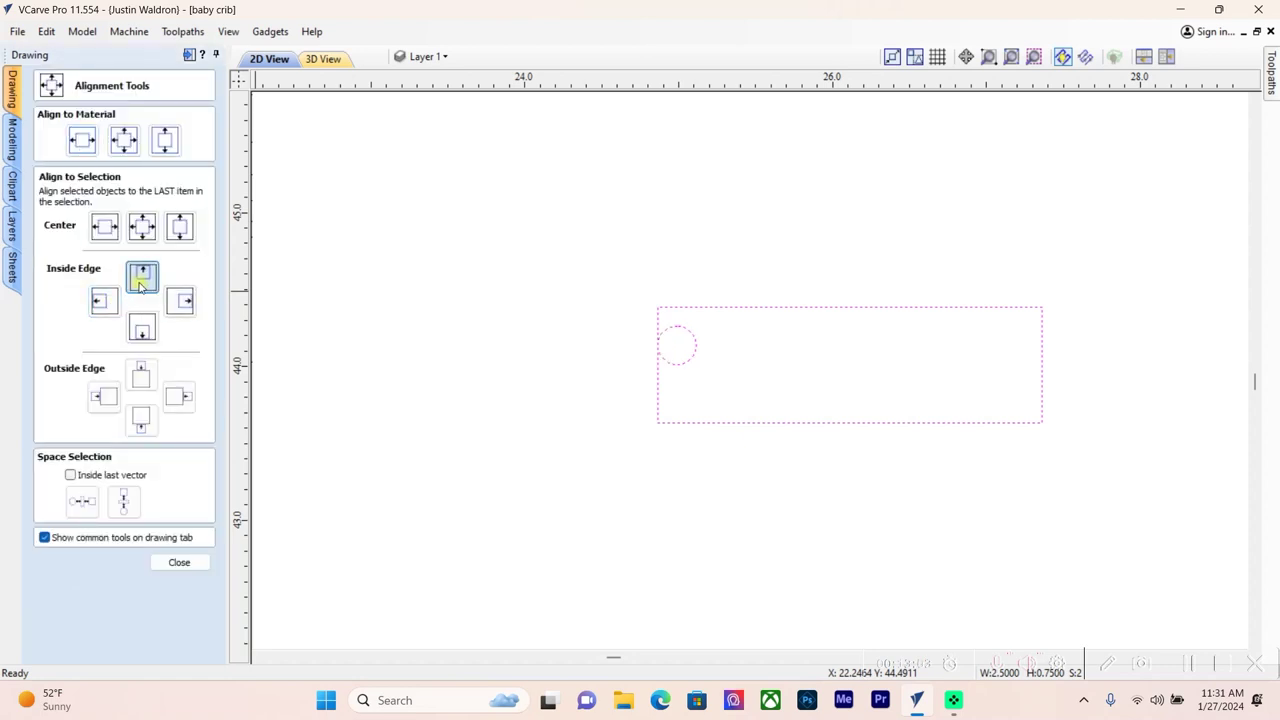
pyautogui.click(141, 275)
pyautogui.click(390, 409)
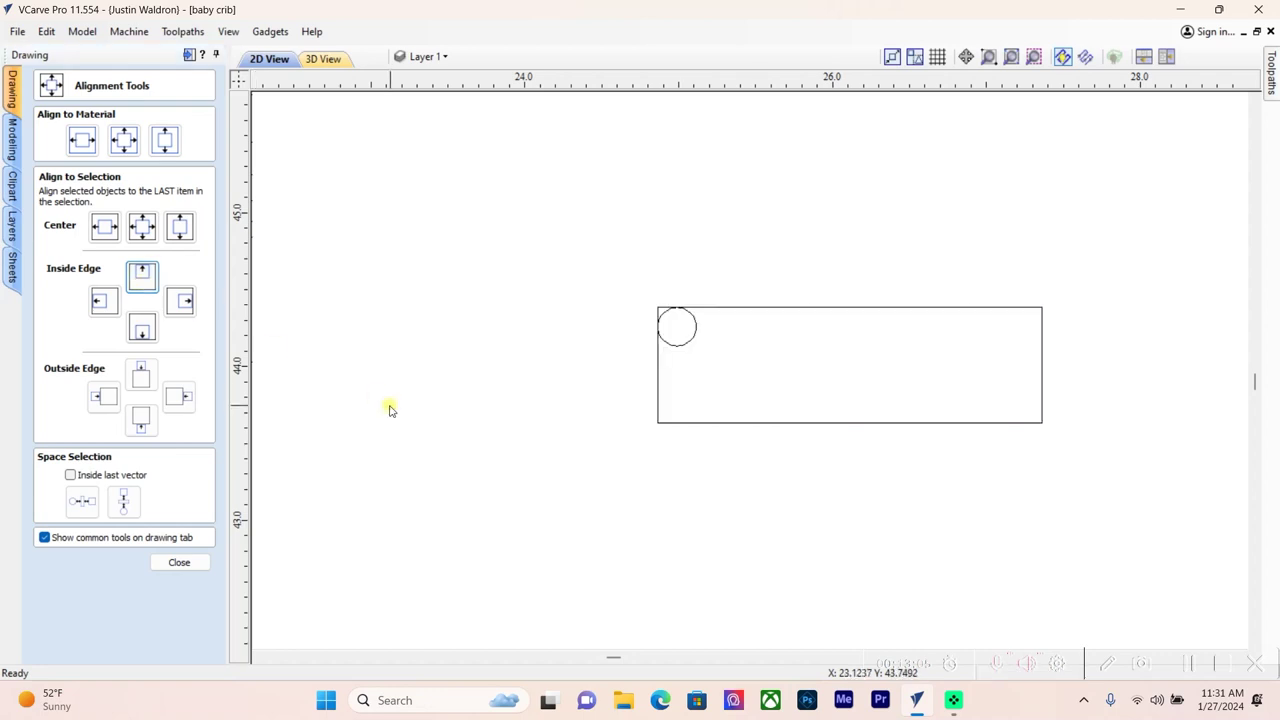
pyautogui.click(179, 562)
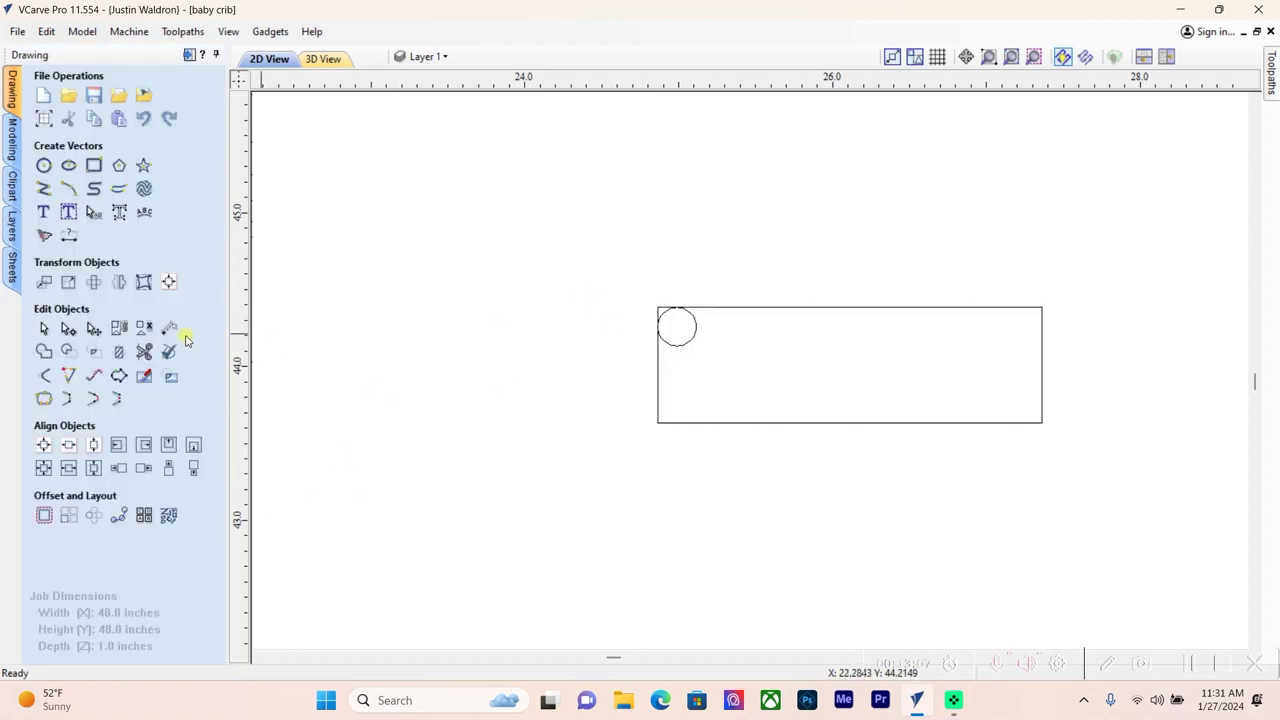
# Enter Interactive Vector Trim and leave it without trimming anything
pyautogui.click(144, 351)
pyautogui.scroll(5, 722, 296)
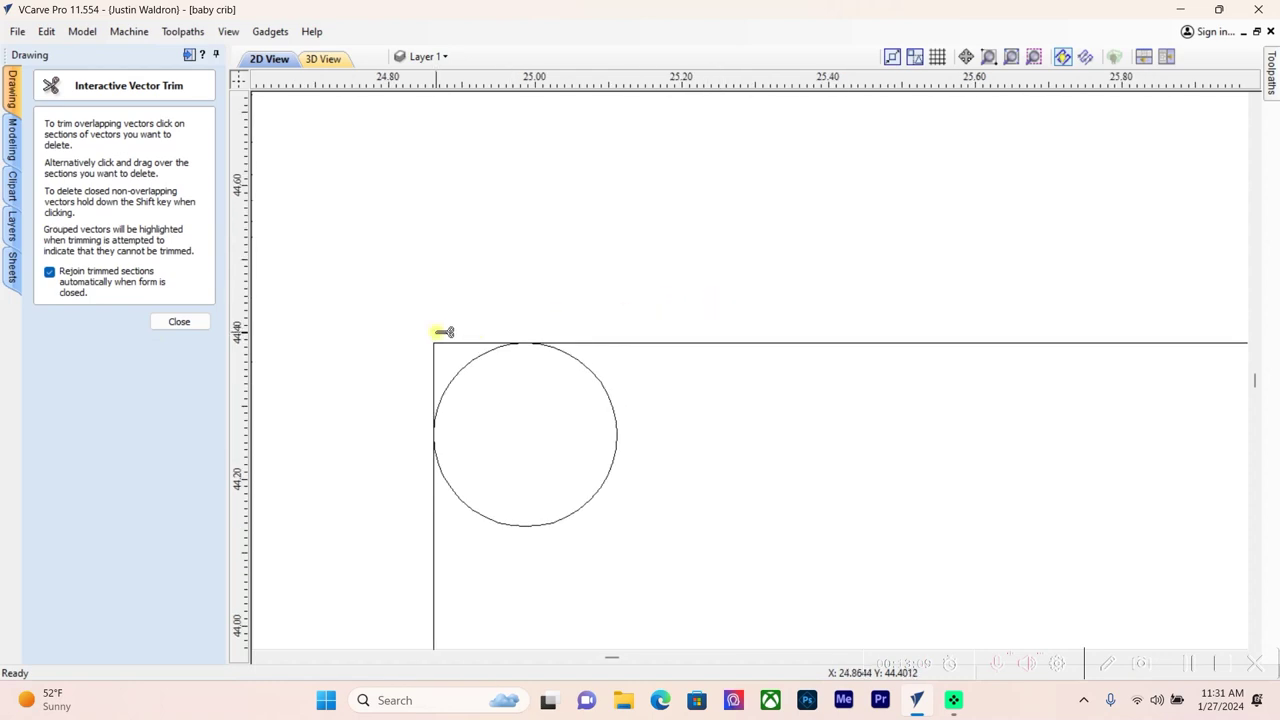
pyautogui.scroll(-5, 446, 337)
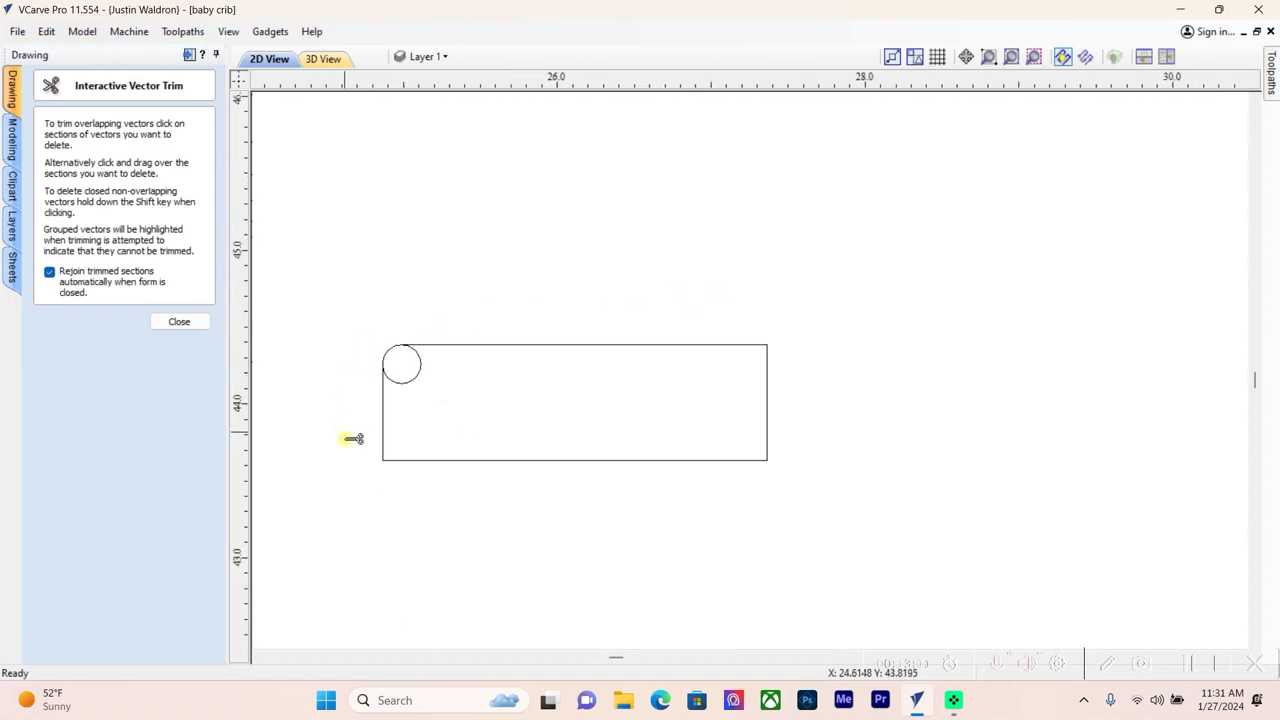
pyautogui.press('Escape')
pyautogui.scroll(-1, 346, 509)
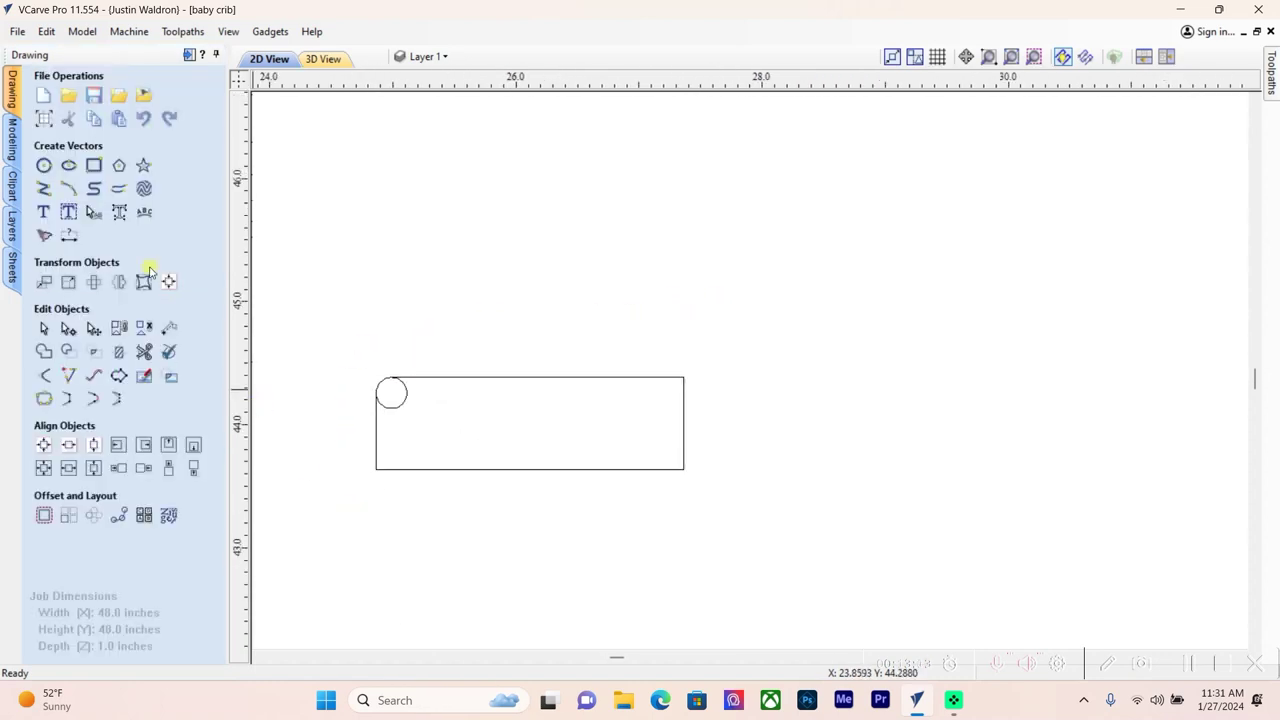
# Draw a three-point arc from the circle's right side toward the rectangle's right portion
pyautogui.click(68, 190)
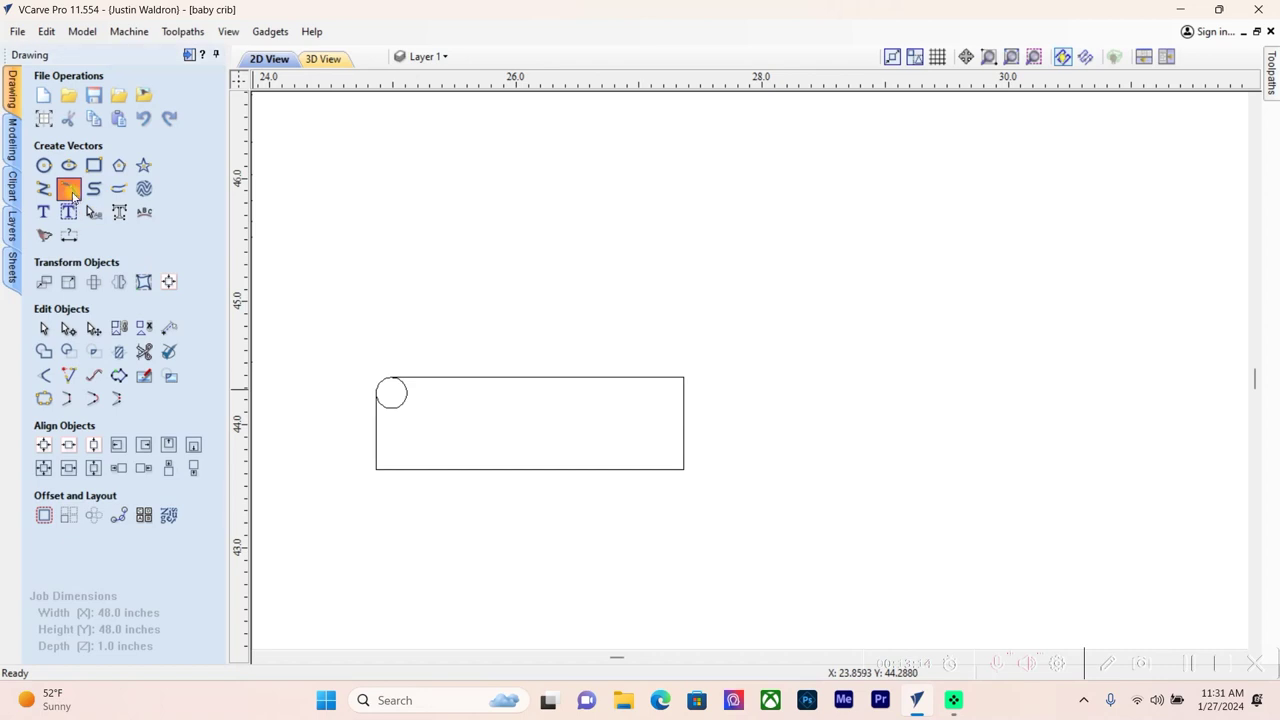
pyautogui.click(406, 397)
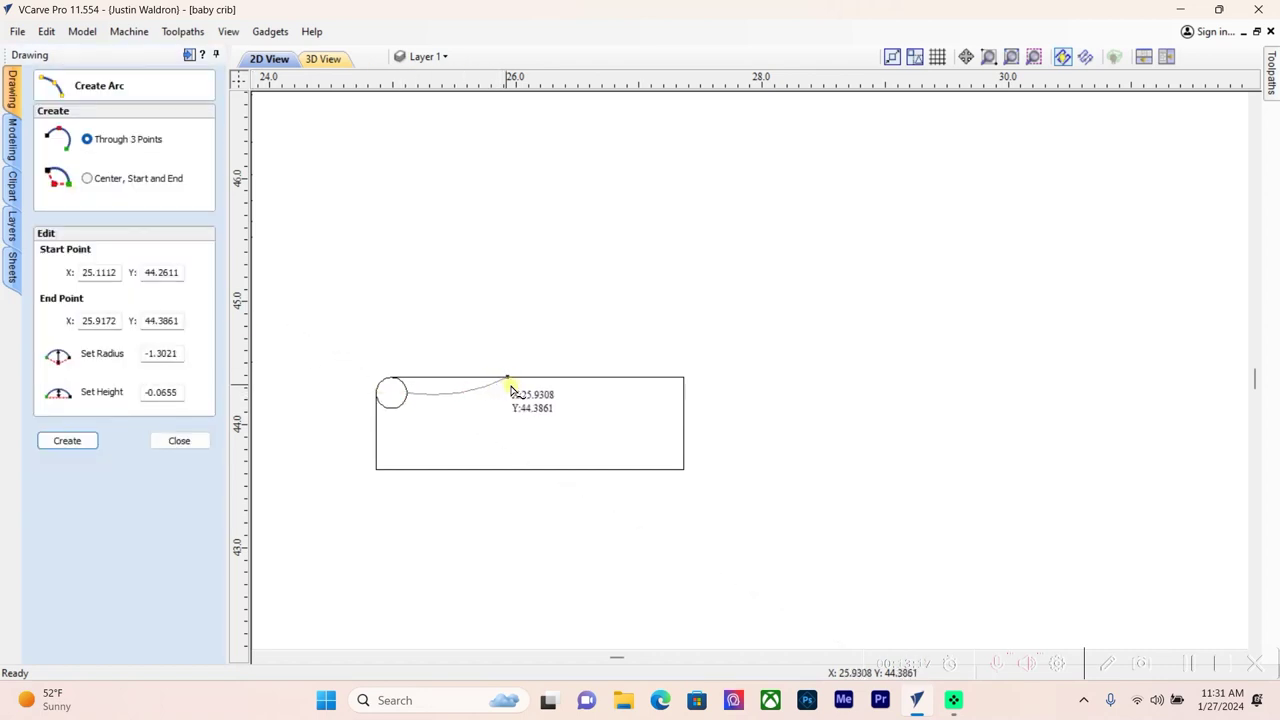
pyautogui.click(591, 385)
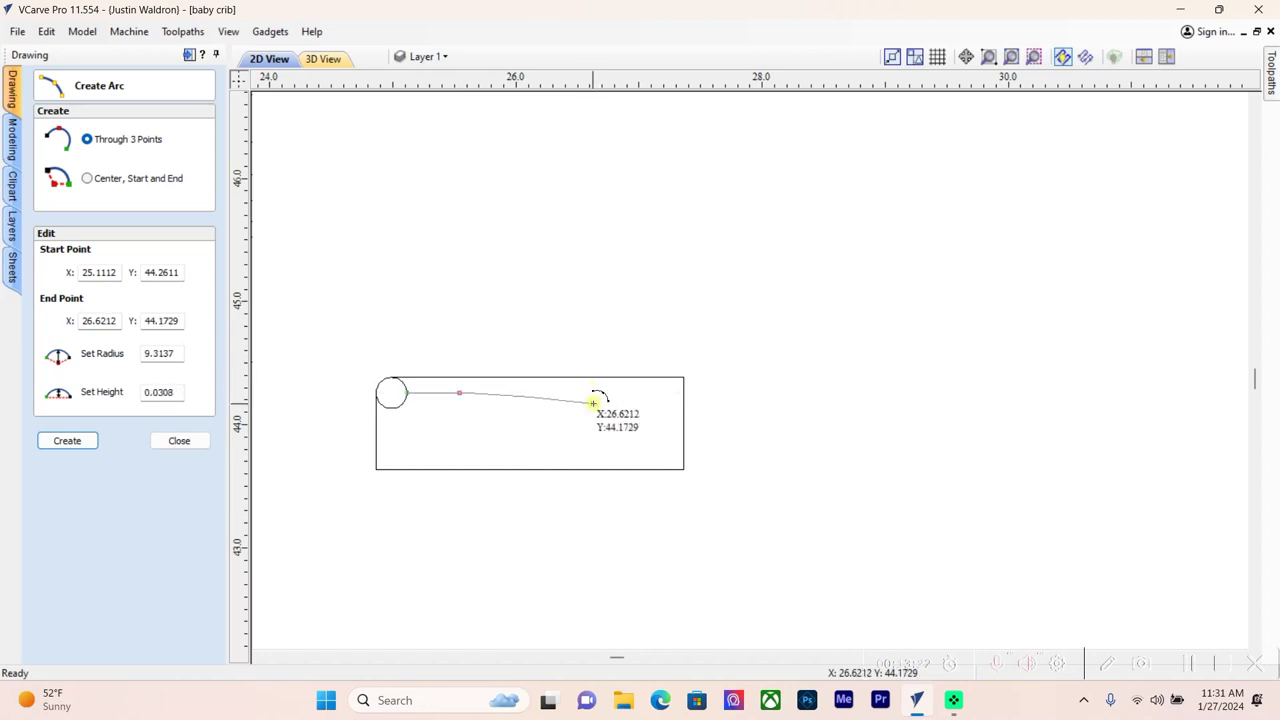
pyautogui.click(593, 406)
pyautogui.press('Escape')
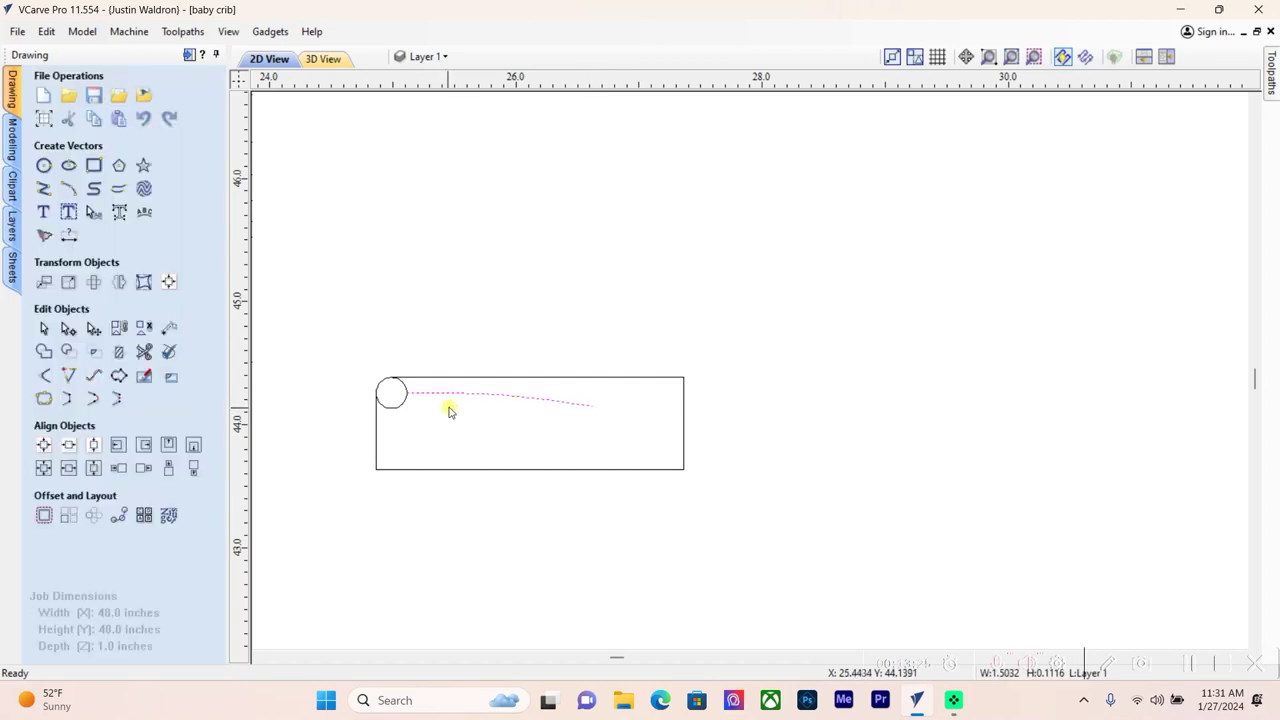
pyautogui.scroll(6, 412, 395)
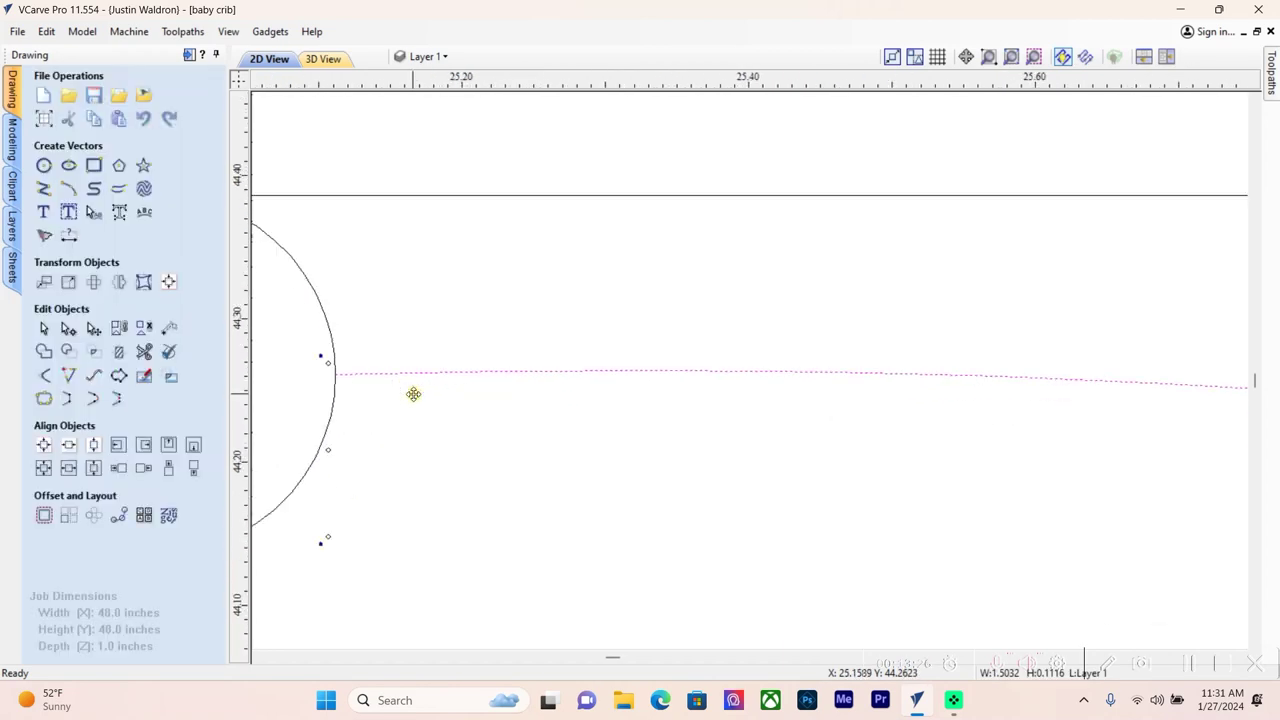
pyautogui.scroll(-3, 420, 400)
pyautogui.scroll(-2, 640, 443)
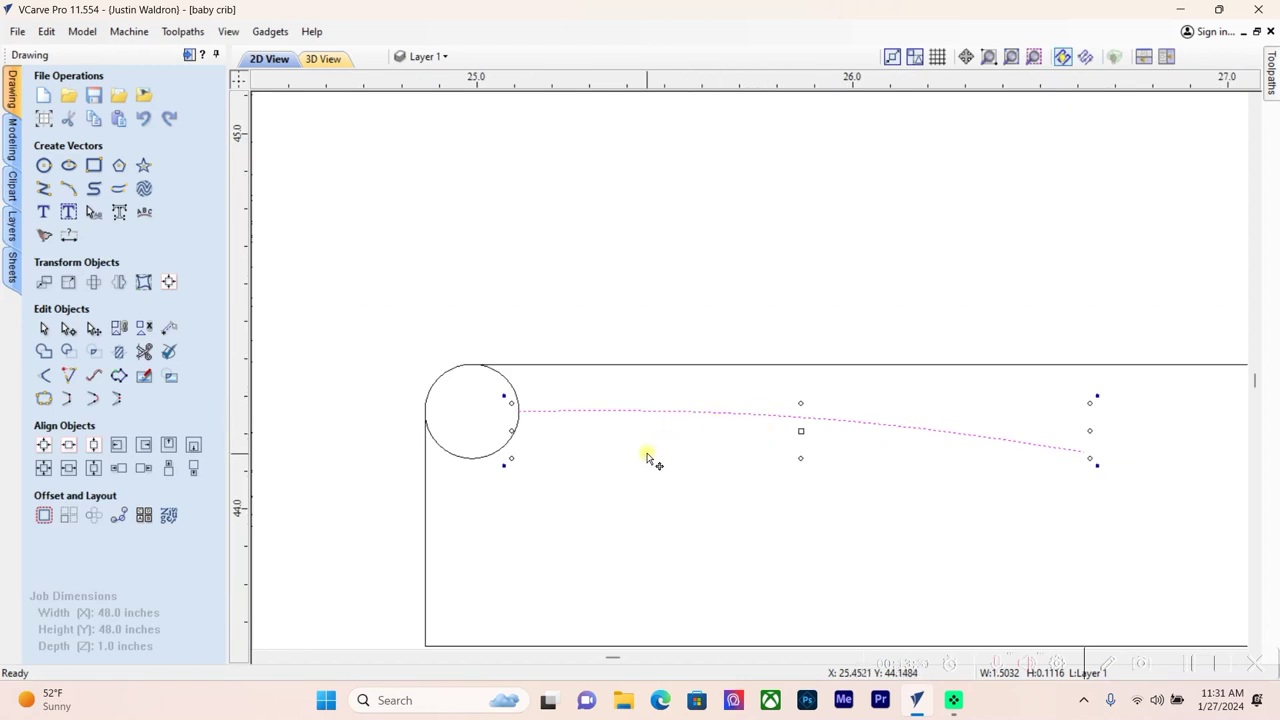
# Nudge the new arc slightly up and to the left with the arrow keys
pyautogui.press('Up')
pyautogui.press('Up')
pyautogui.press('Up')
pyautogui.press('Up')
pyautogui.press('Up')
pyautogui.press('Up')
pyautogui.press('Up')
pyautogui.press('Up')
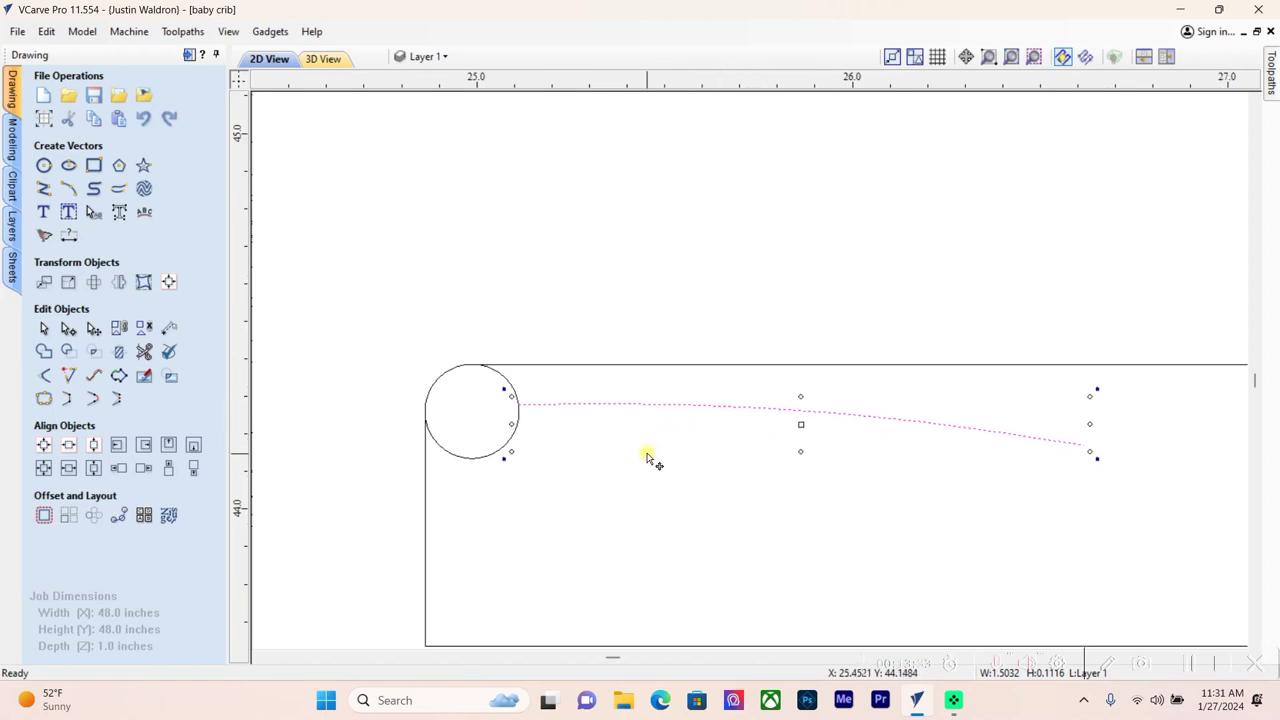
pyautogui.press('Left')
pyautogui.press('Left')
pyautogui.press('Left')
pyautogui.press('Up')
pyautogui.press('Up')
pyautogui.scroll(4, 514, 374)
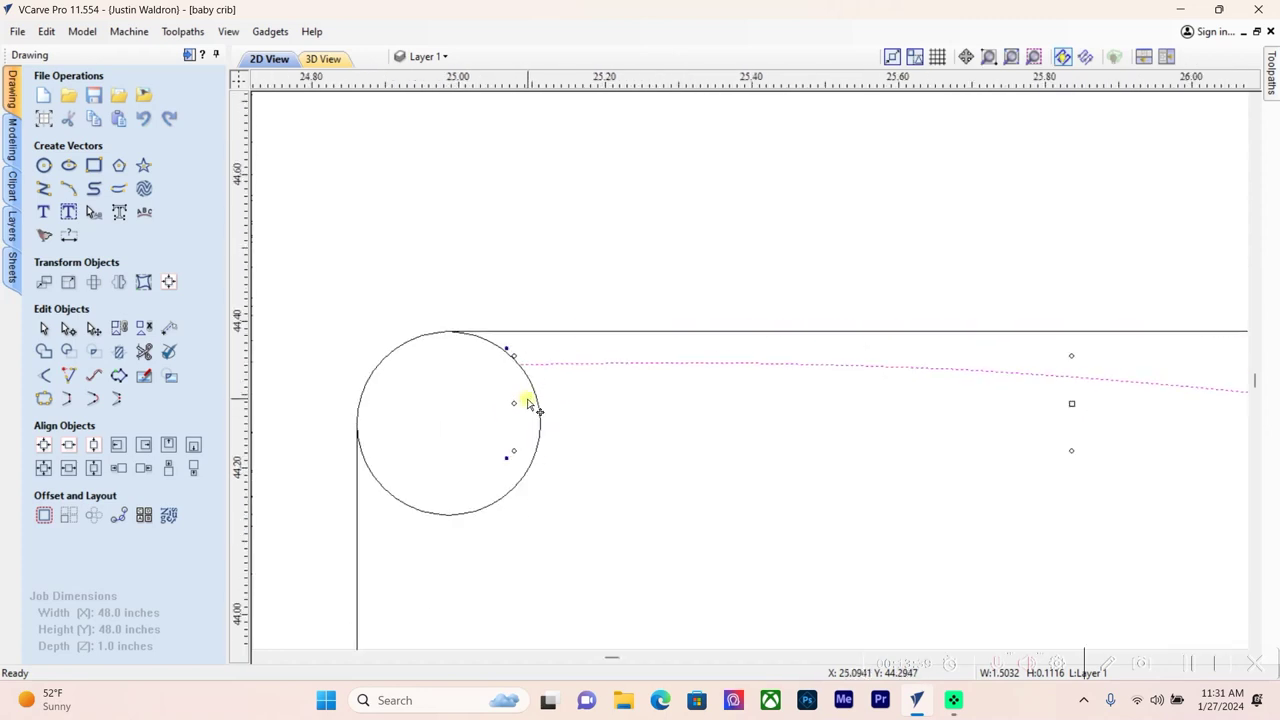
pyautogui.scroll(-4, 749, 457)
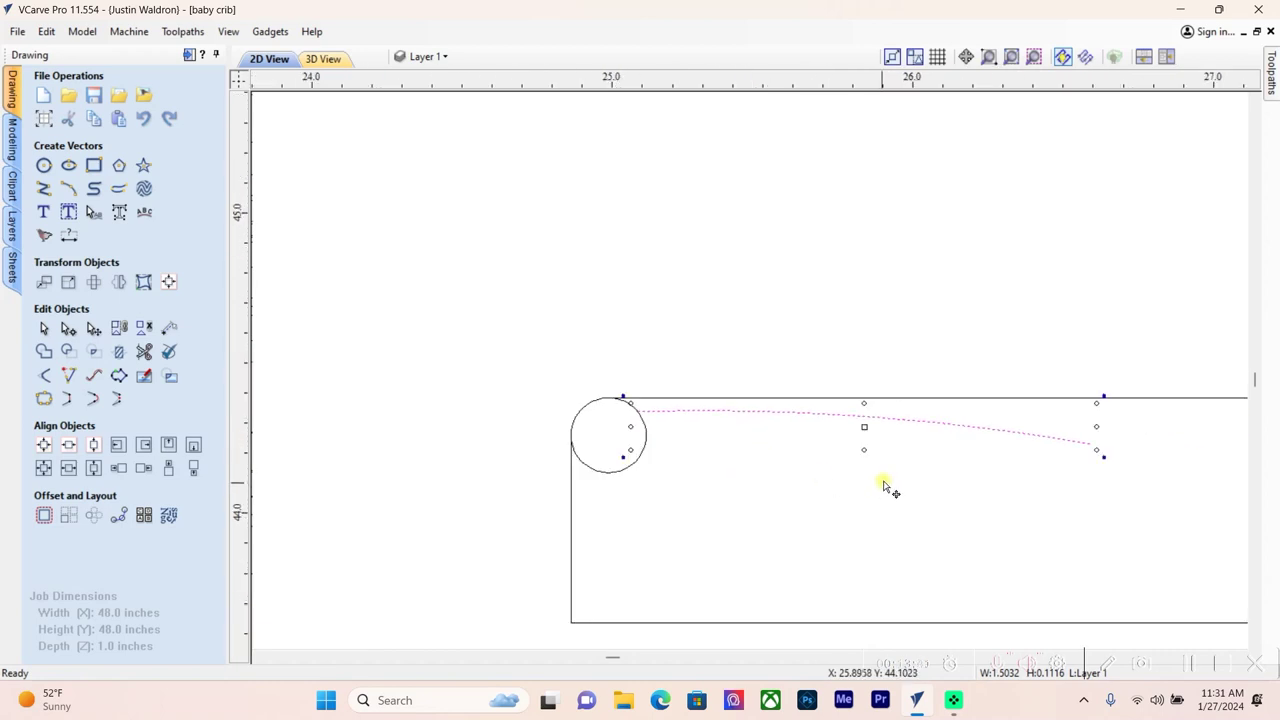
pyautogui.scroll(-2, 884, 486)
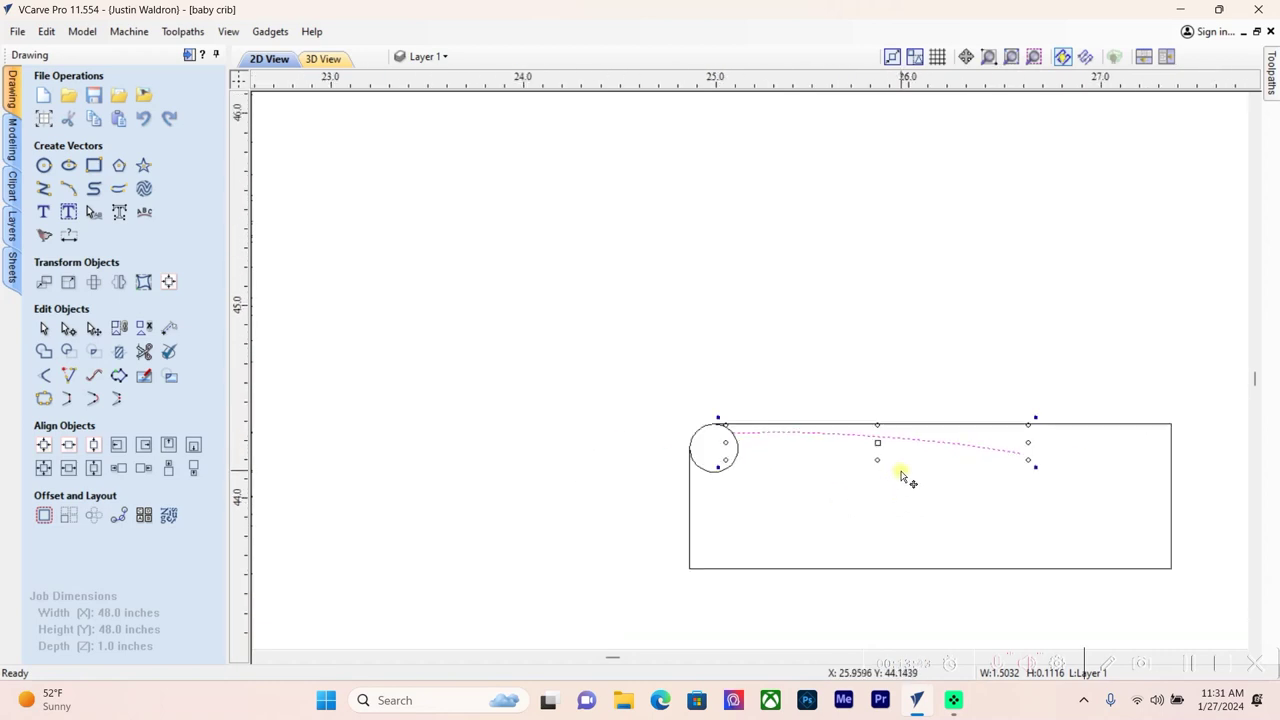
# In node editing, drag the arc's midpoint down to sag and its endpoint further right
pyautogui.press('n')
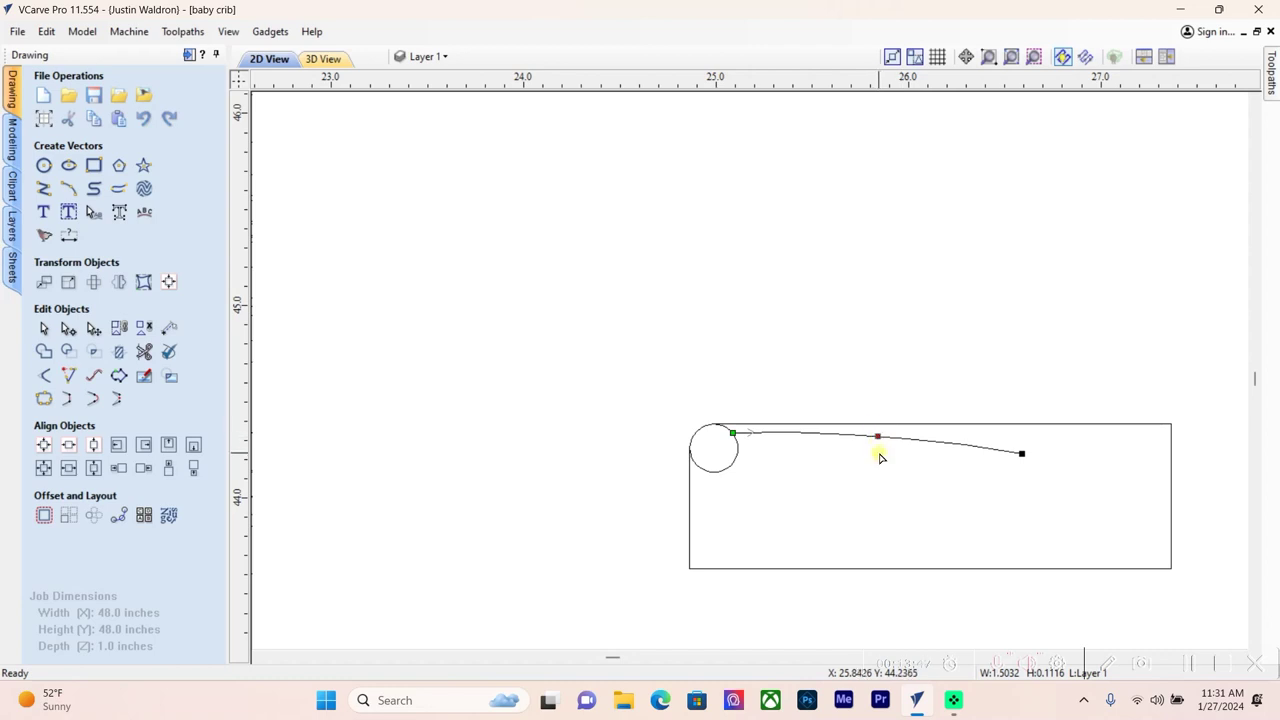
pyautogui.moveTo(880, 457); pyautogui.dragTo(880, 457)
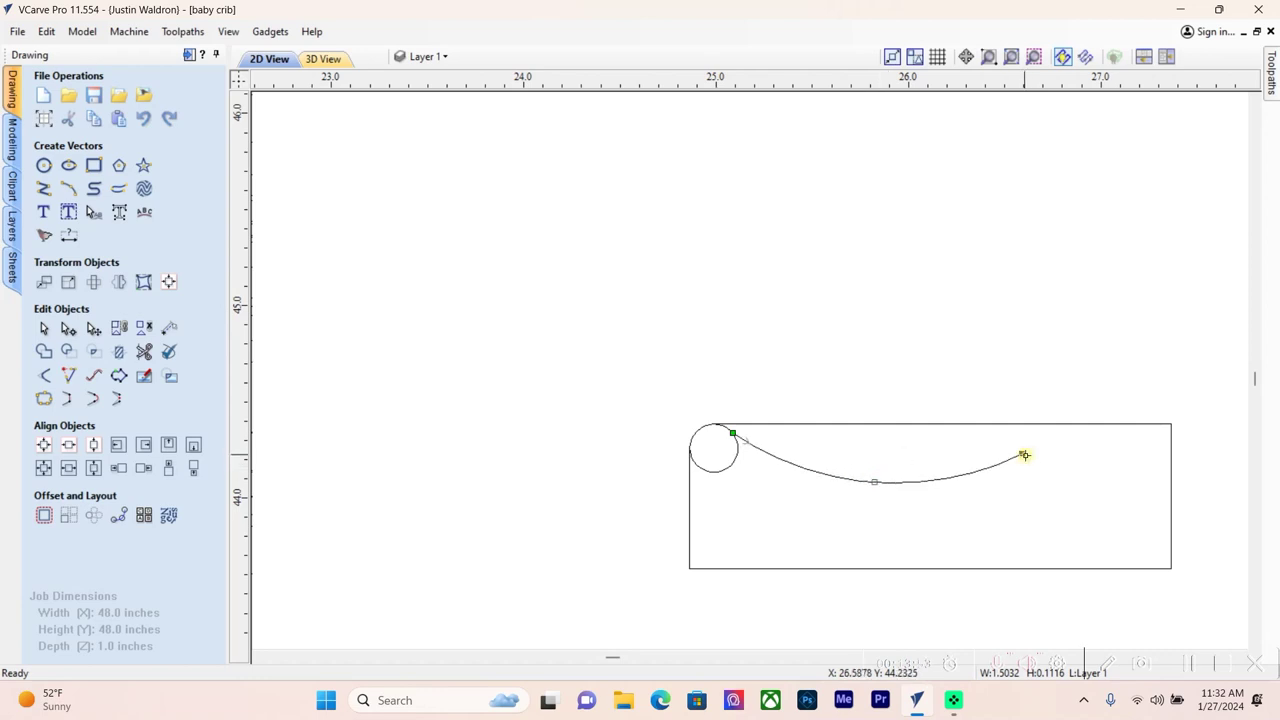
pyautogui.moveTo(1024, 455)
pyautogui.mouseDown()
pyautogui.moveTo(1065, 454)
pyautogui.moveTo(1026, 455)
pyautogui.mouseUp()
pyautogui.click(1017, 491)
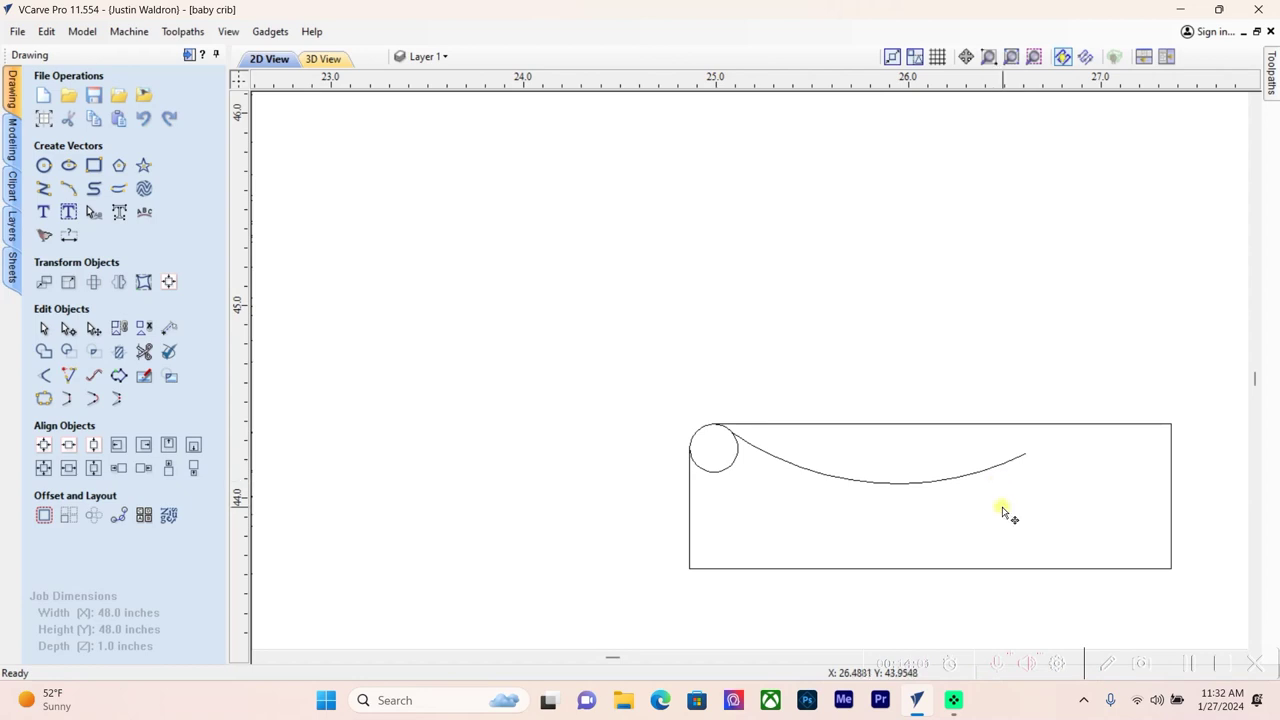
# Draw a small hump arc continuing from the end of the sagging curve
pyautogui.click(68, 188)
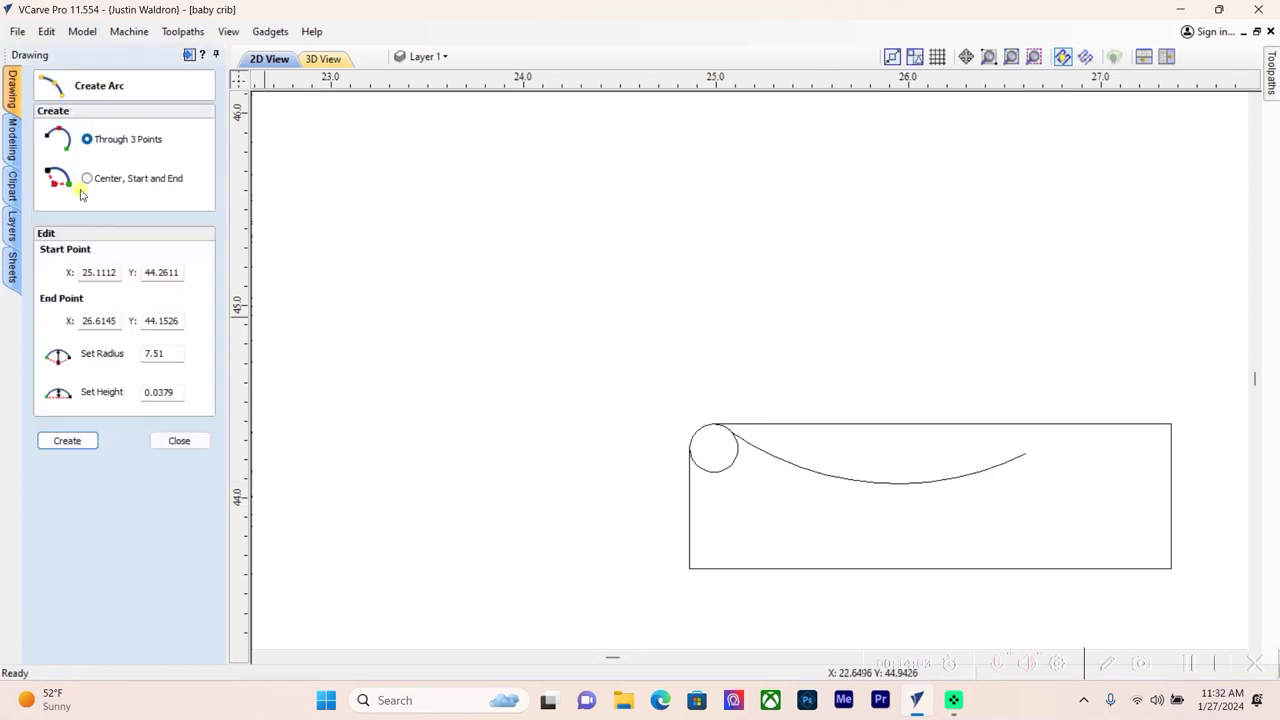
pyautogui.scroll(3, 1024, 466)
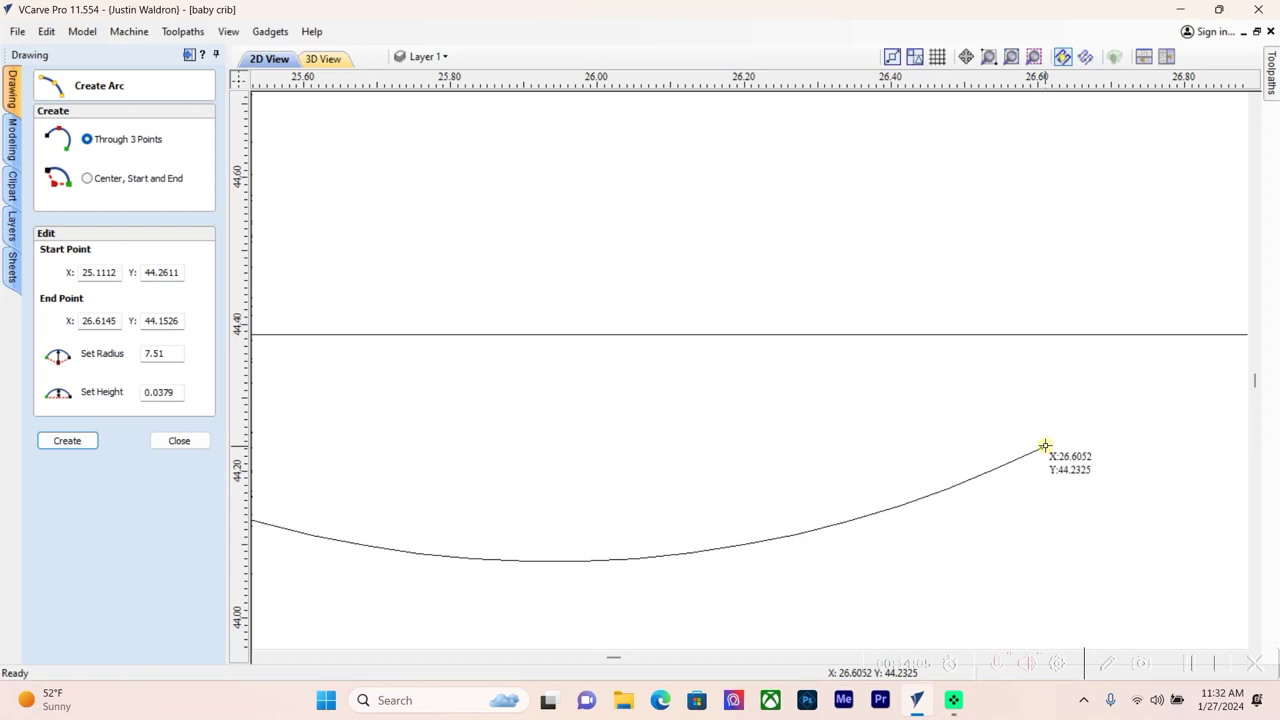
pyautogui.scroll(-2, 1045, 447)
pyautogui.scroll(-2, 1045, 445)
pyautogui.moveTo(1046, 446); pyautogui.dragTo(1169, 463)
pyautogui.press('Escape')
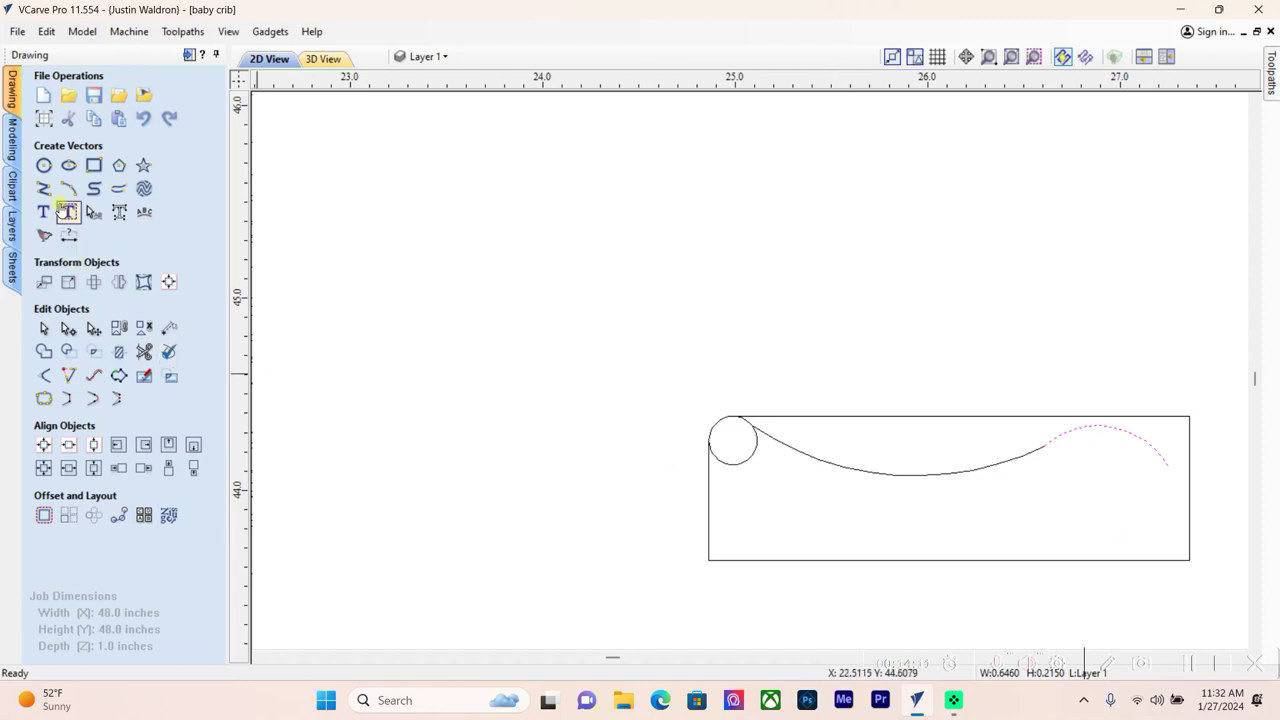
# Draw a straight line from the hump arc's end down to the rectangle's bottom-right corner
pyautogui.click(55, 198)
pyautogui.scroll(3, 1150, 480)
pyautogui.scroll(-2, 1188, 446)
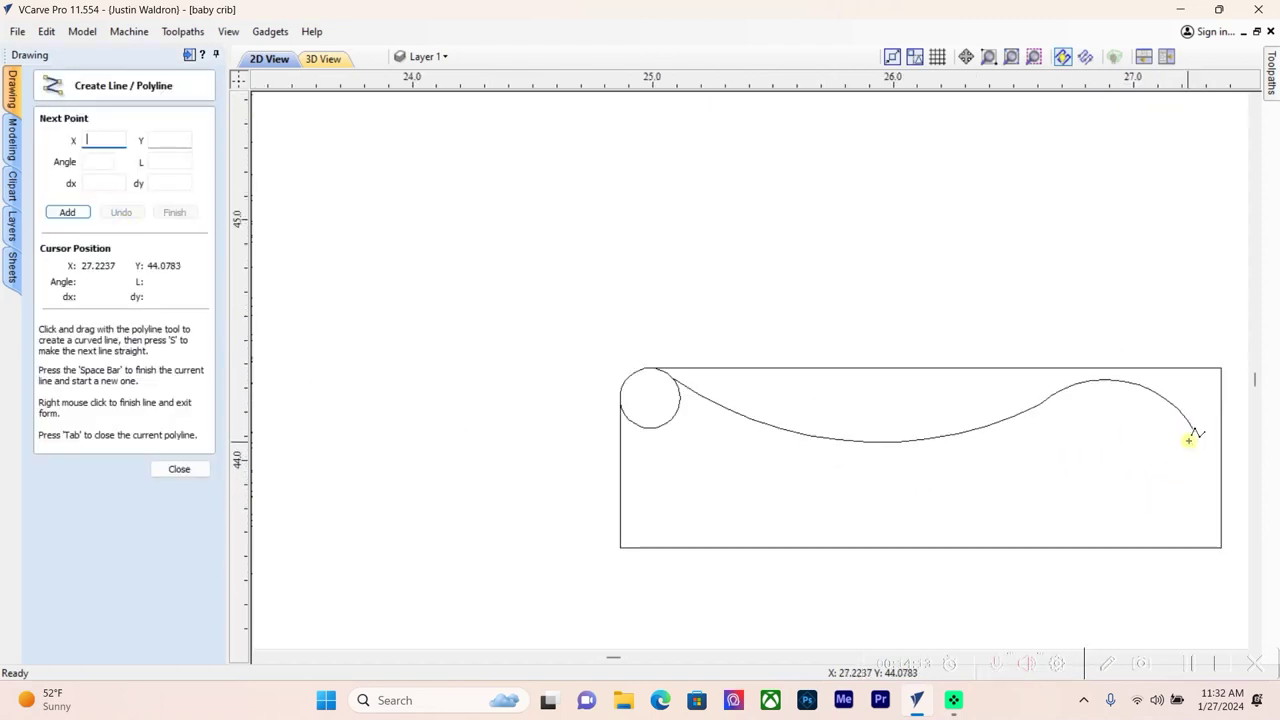
pyautogui.click(1200, 432)
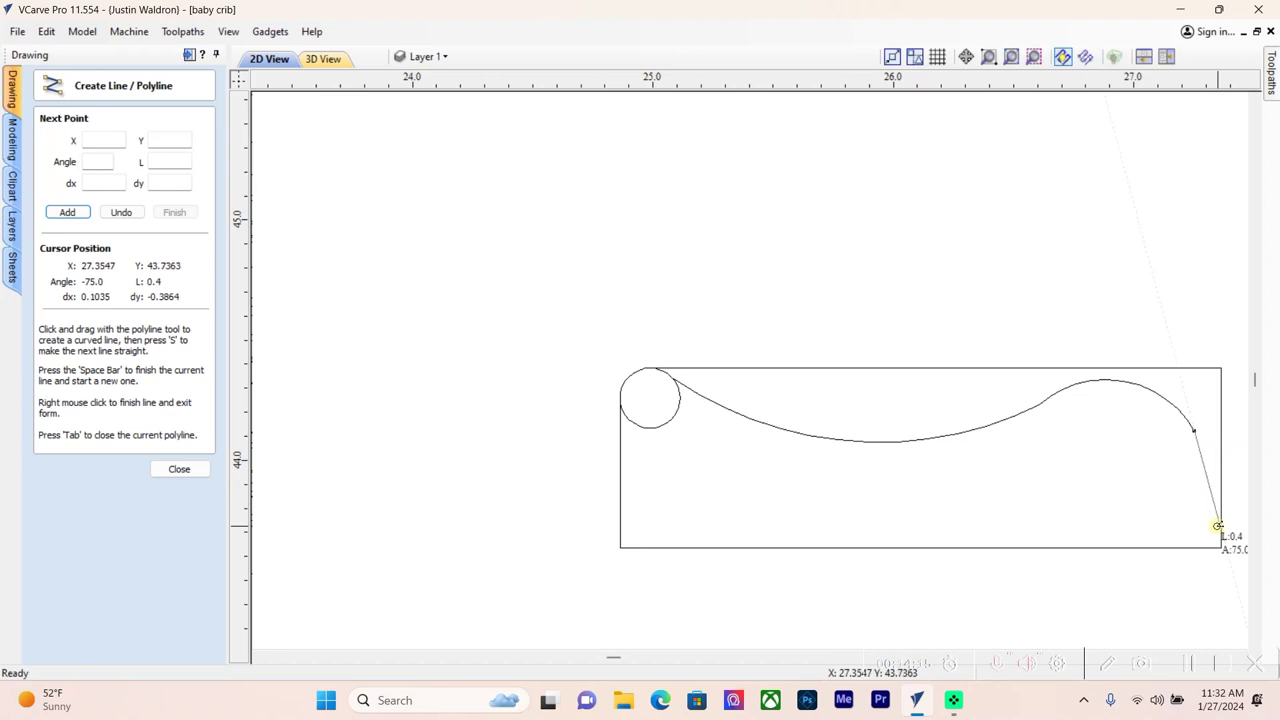
pyautogui.click(1218, 548)
pyautogui.rightClick(1218, 548)
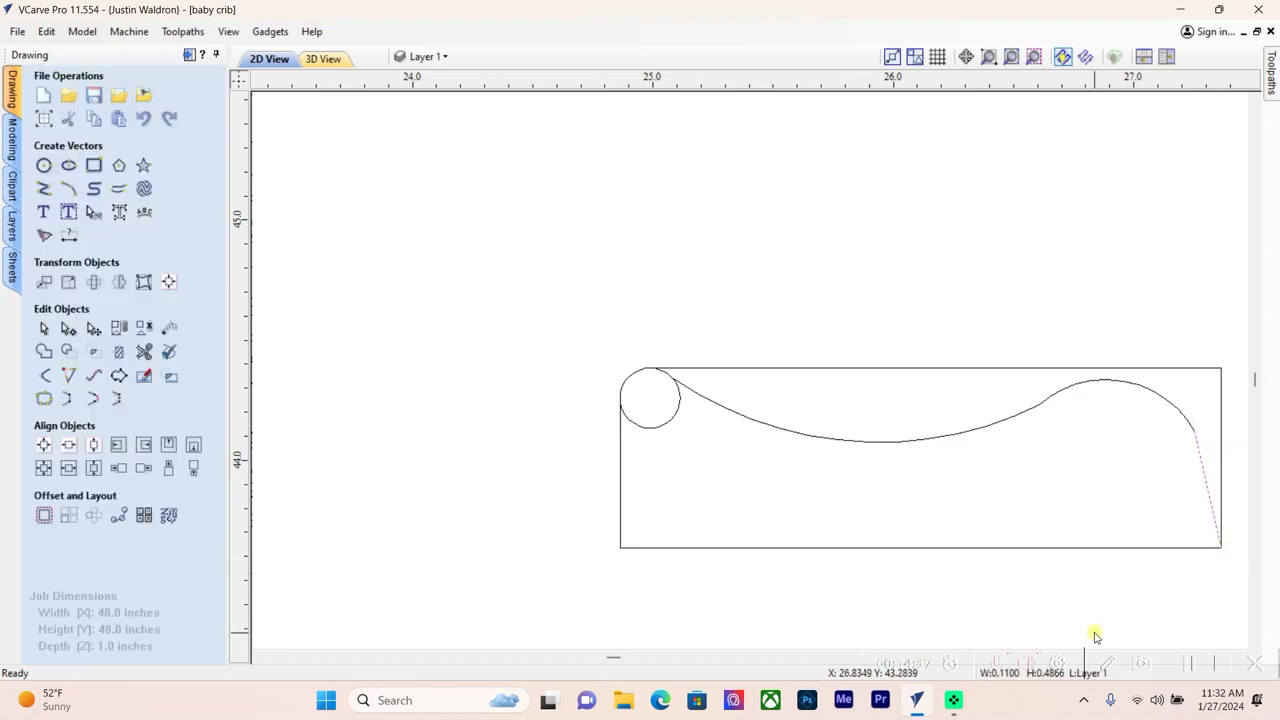
# Trim away the circle's lower-right arc and the extra horizontal line with Interactive Vector Trim
pyautogui.click(144, 351)
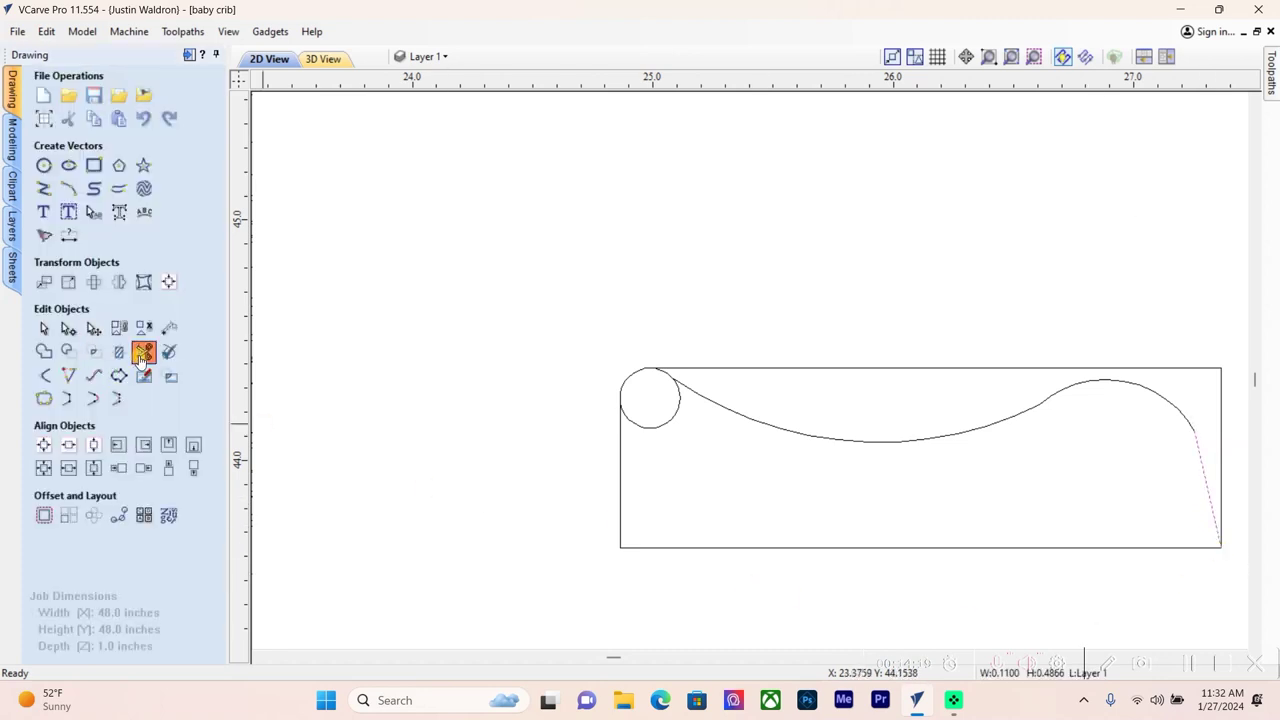
pyautogui.click(655, 430)
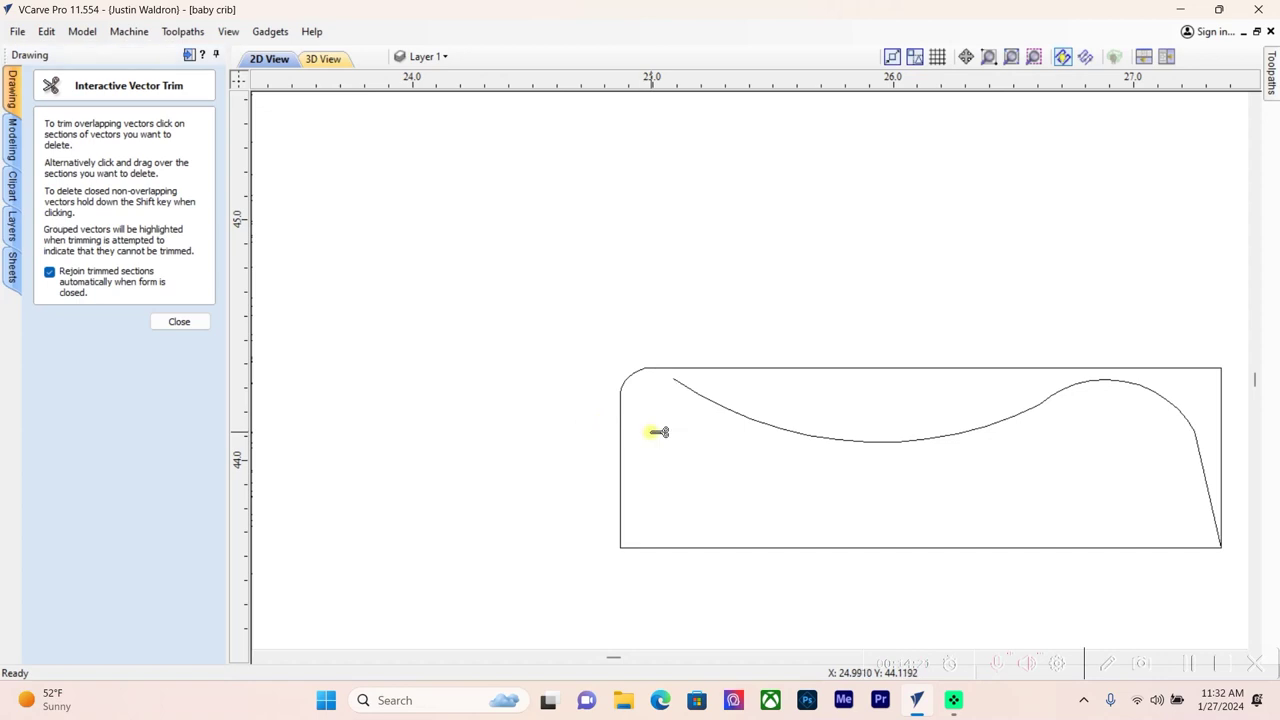
pyautogui.hotkey('ctrl', 'z')
pyautogui.scroll(5, 660, 410)
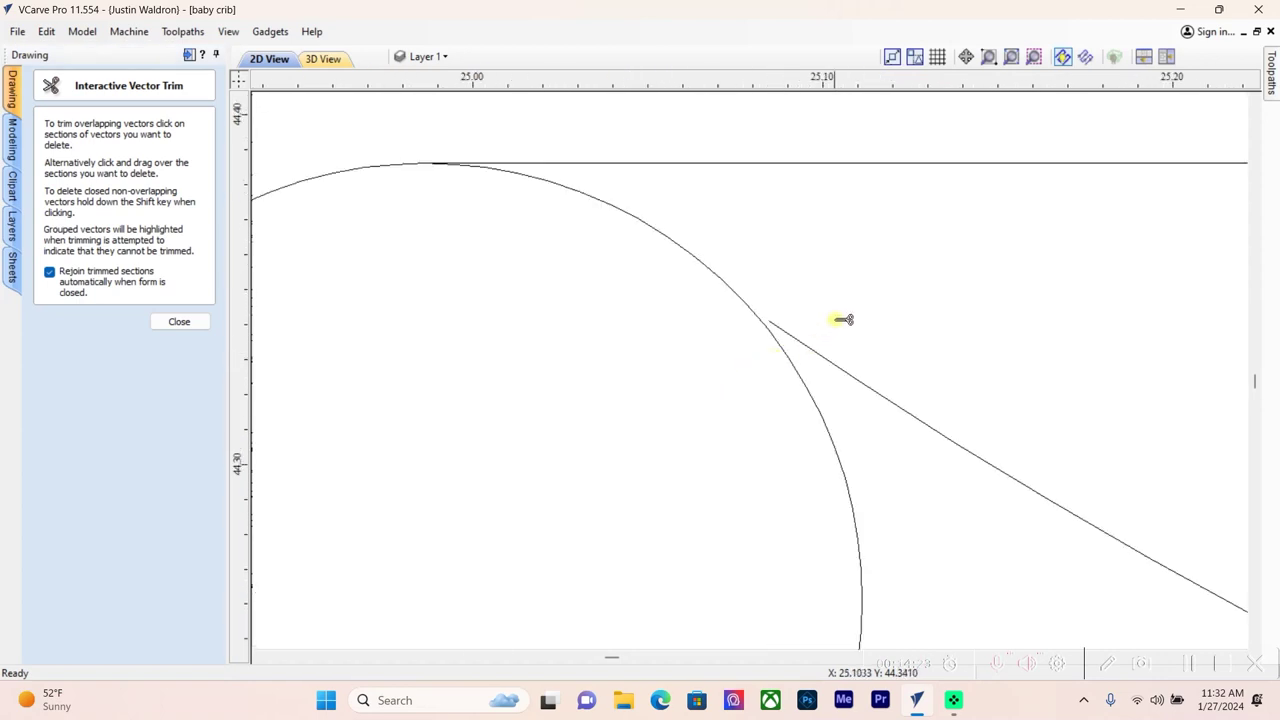
pyautogui.press('Escape')
pyautogui.click(827, 362)
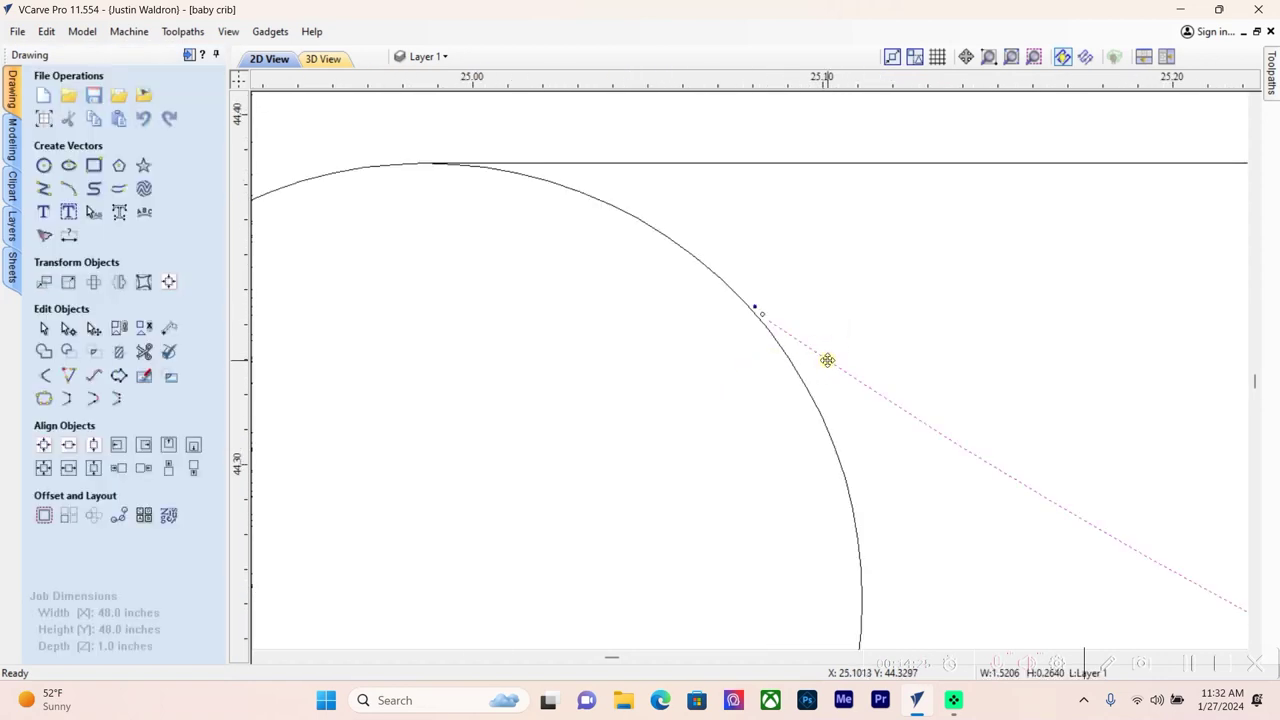
pyautogui.hotkey('ctrl', 't')
pyautogui.scroll(-5, 480, 443)
pyautogui.click(480, 443)
pyautogui.scroll(-3, 480, 443)
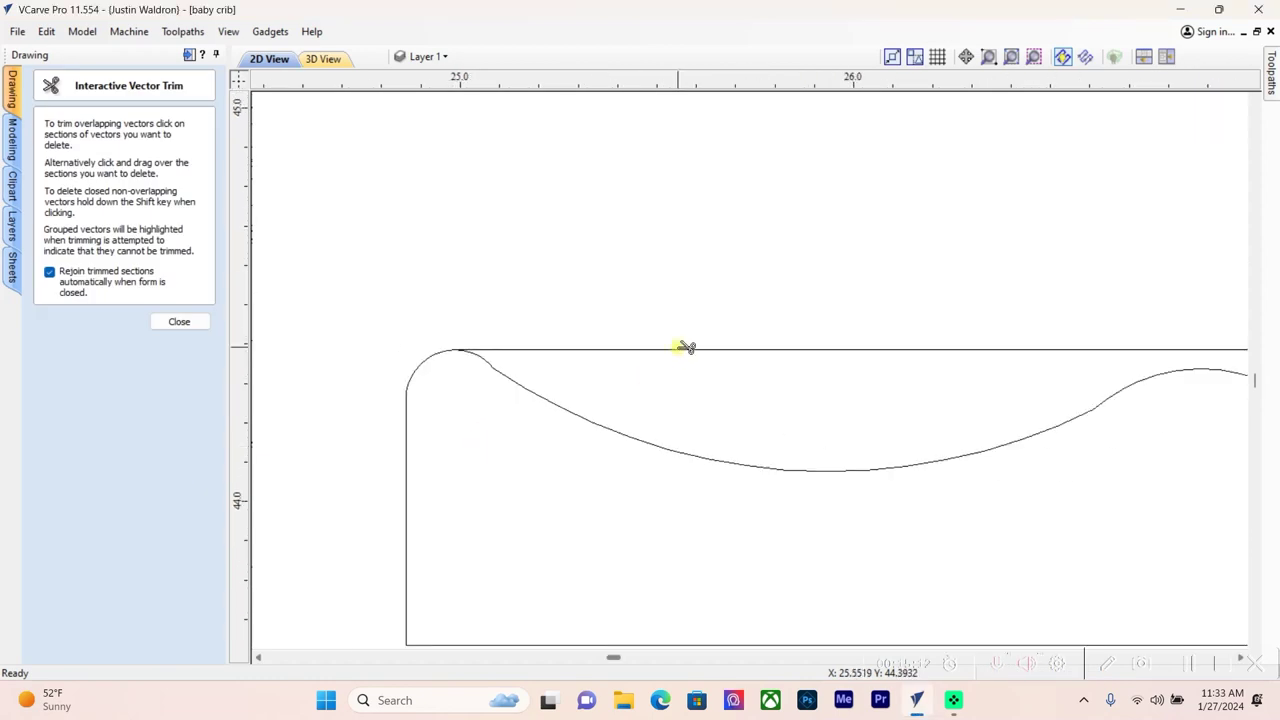
pyautogui.click(686, 347)
pyautogui.scroll(-3, 683, 346)
pyautogui.press('Escape')
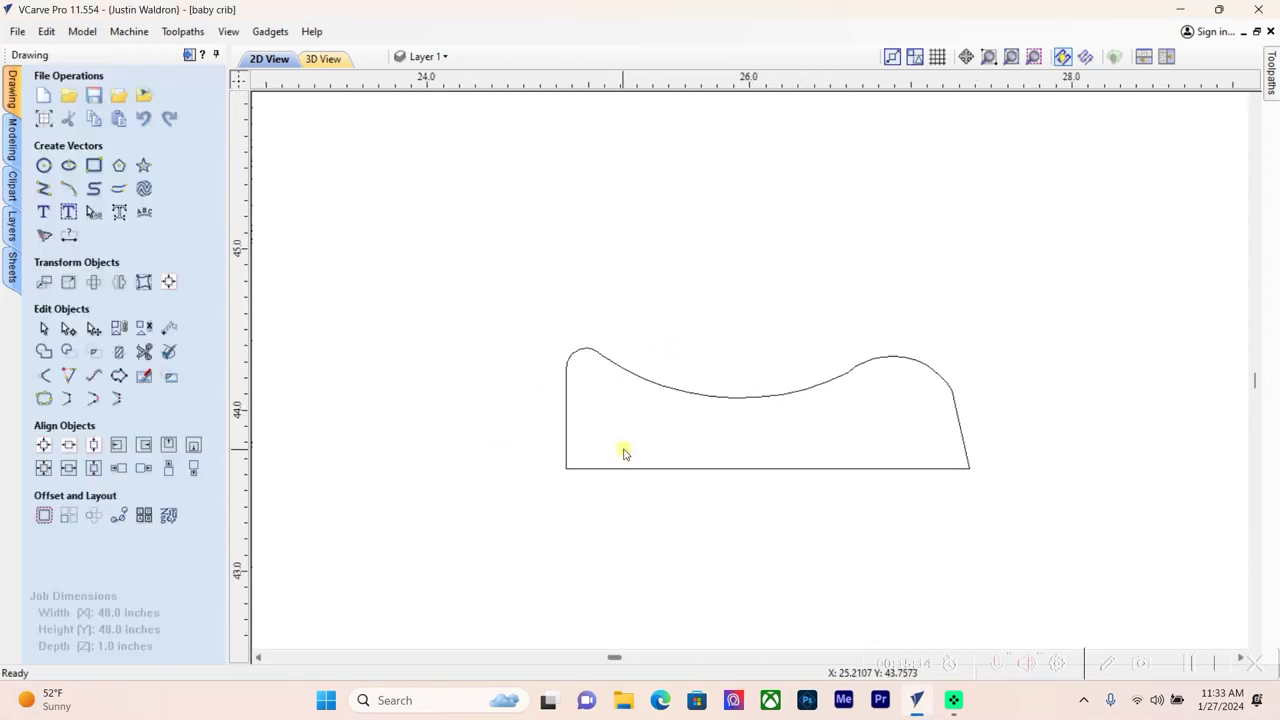
# Cut the profile outline at its bottom-left and bottom-right corner nodes
pyautogui.click(617, 469)
pyautogui.press('n')
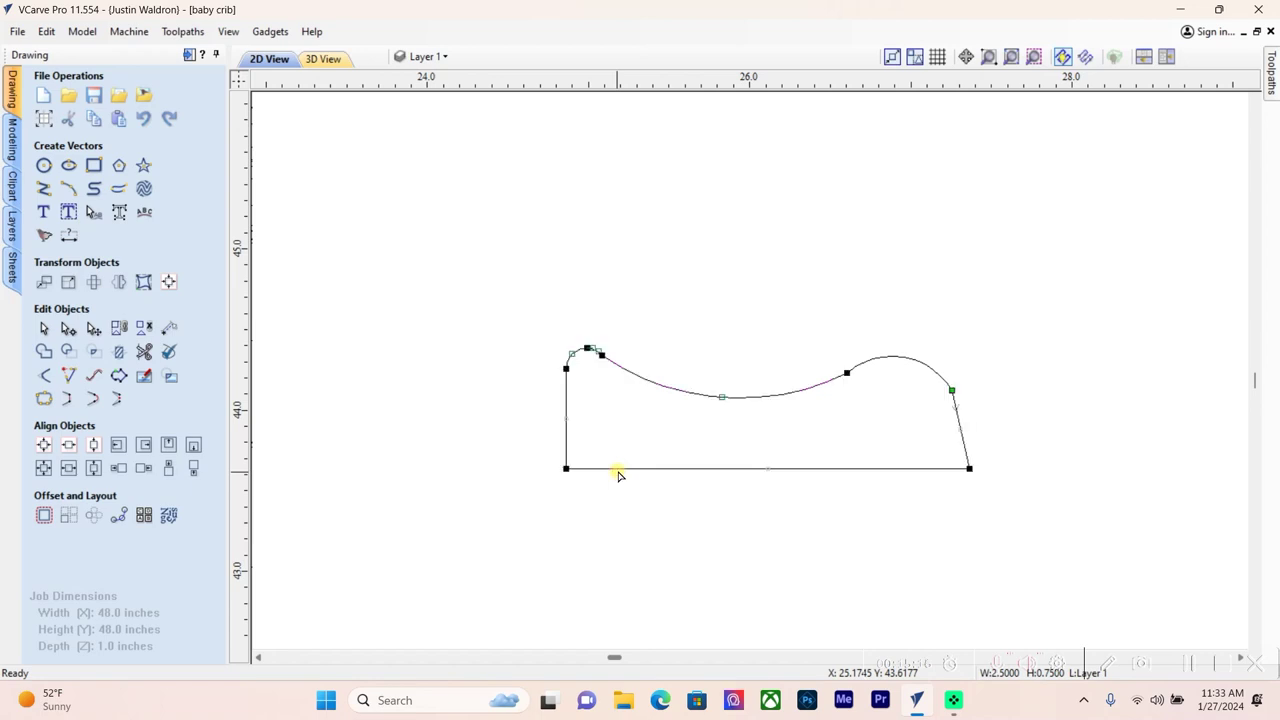
pyautogui.rightClick(565, 468)
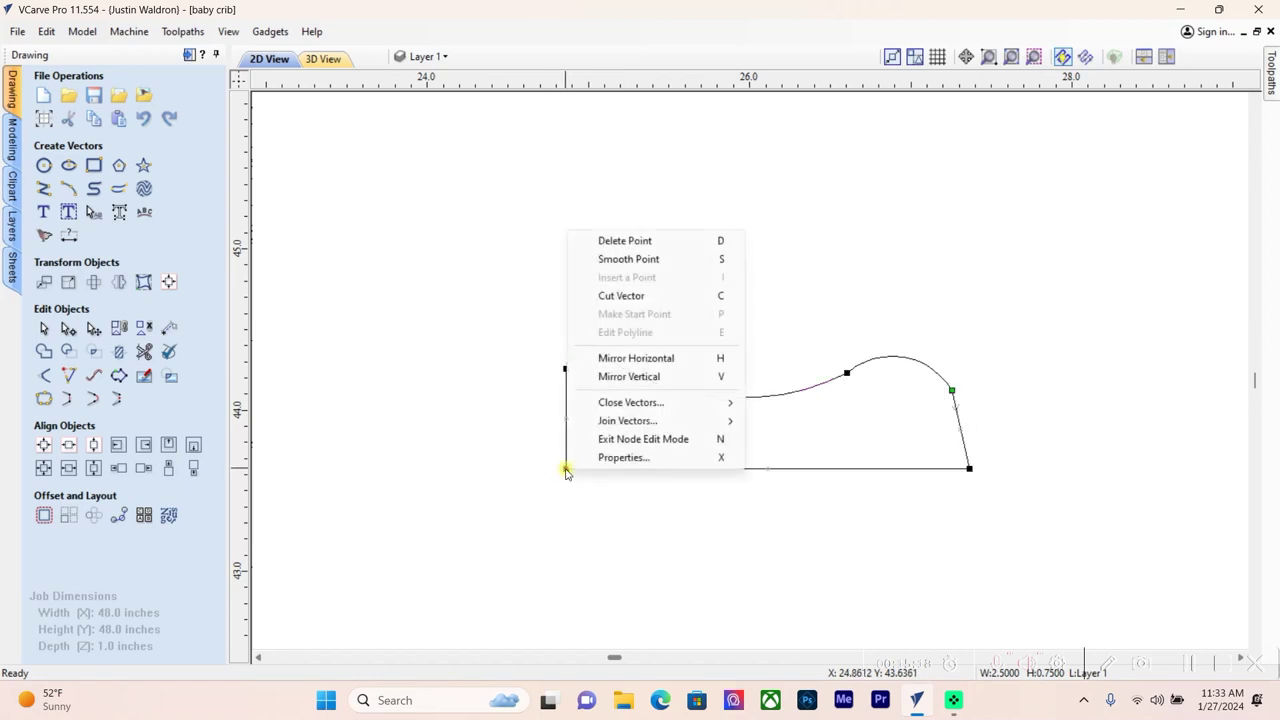
pyautogui.click(621, 295)
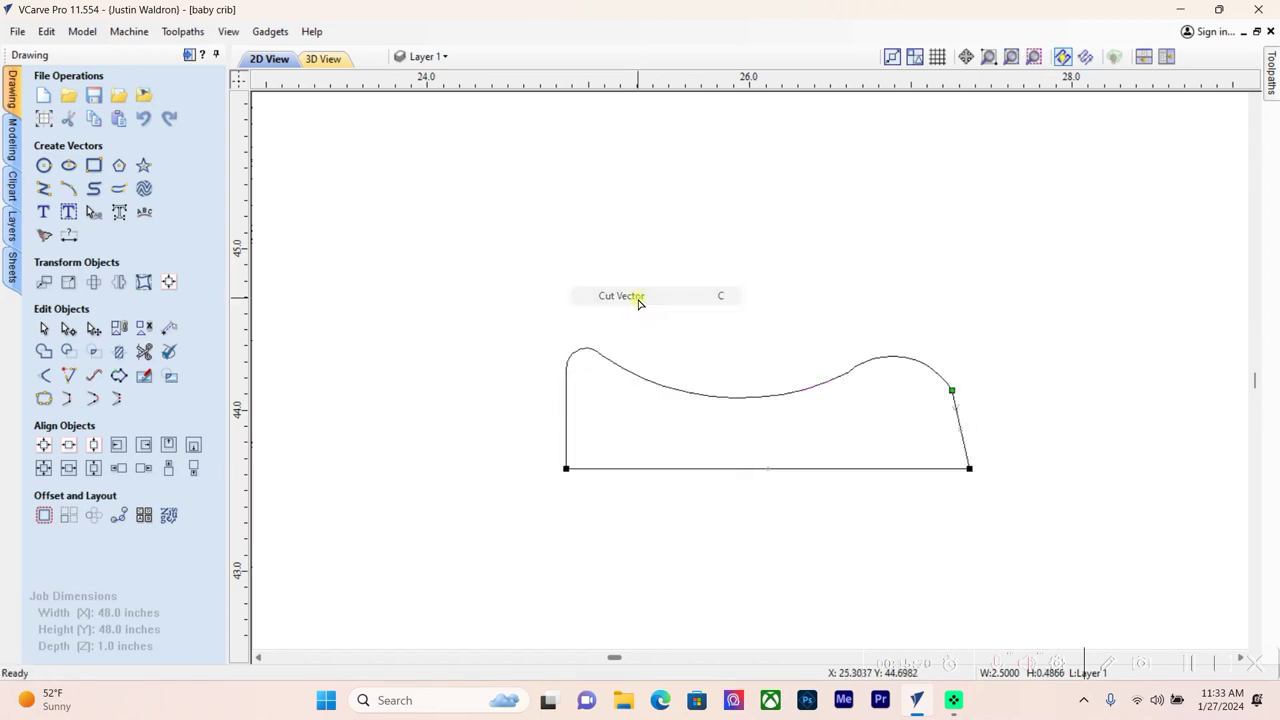
pyautogui.rightClick(969, 469)
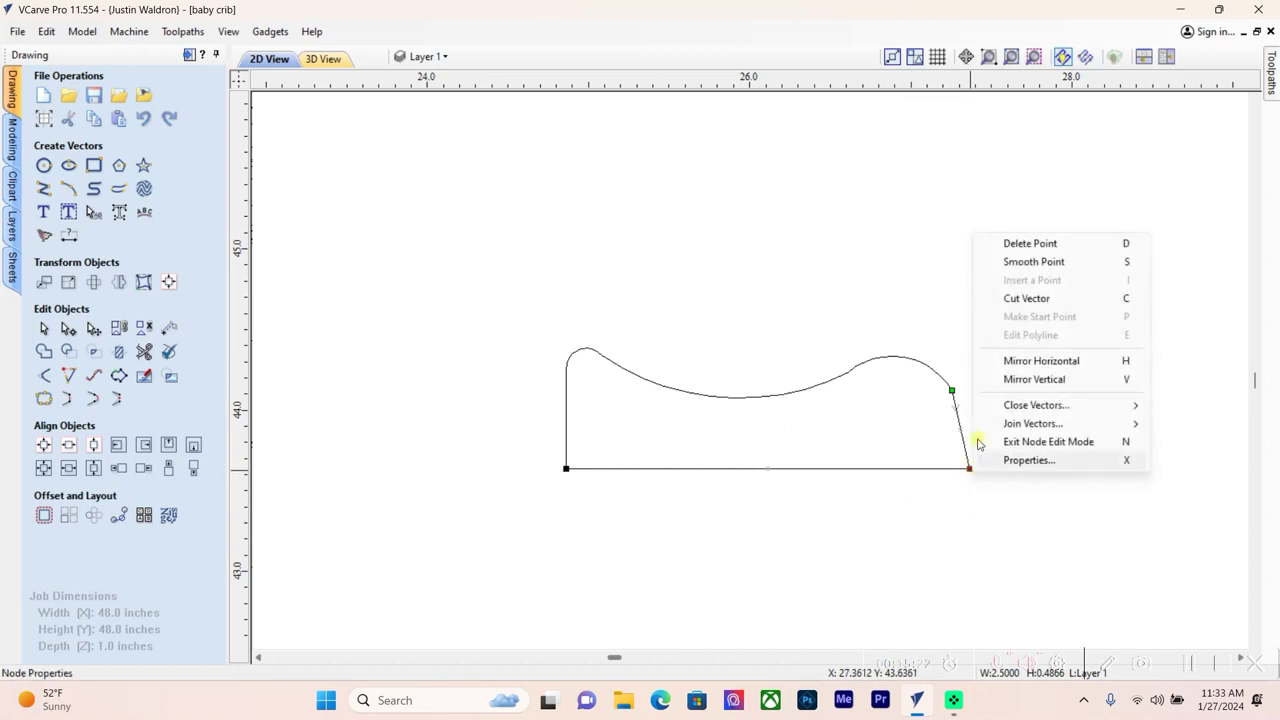
pyautogui.click(1013, 299)
# Trim away the flat bottom edge, then select the left curve piece
pyautogui.click(144, 351)
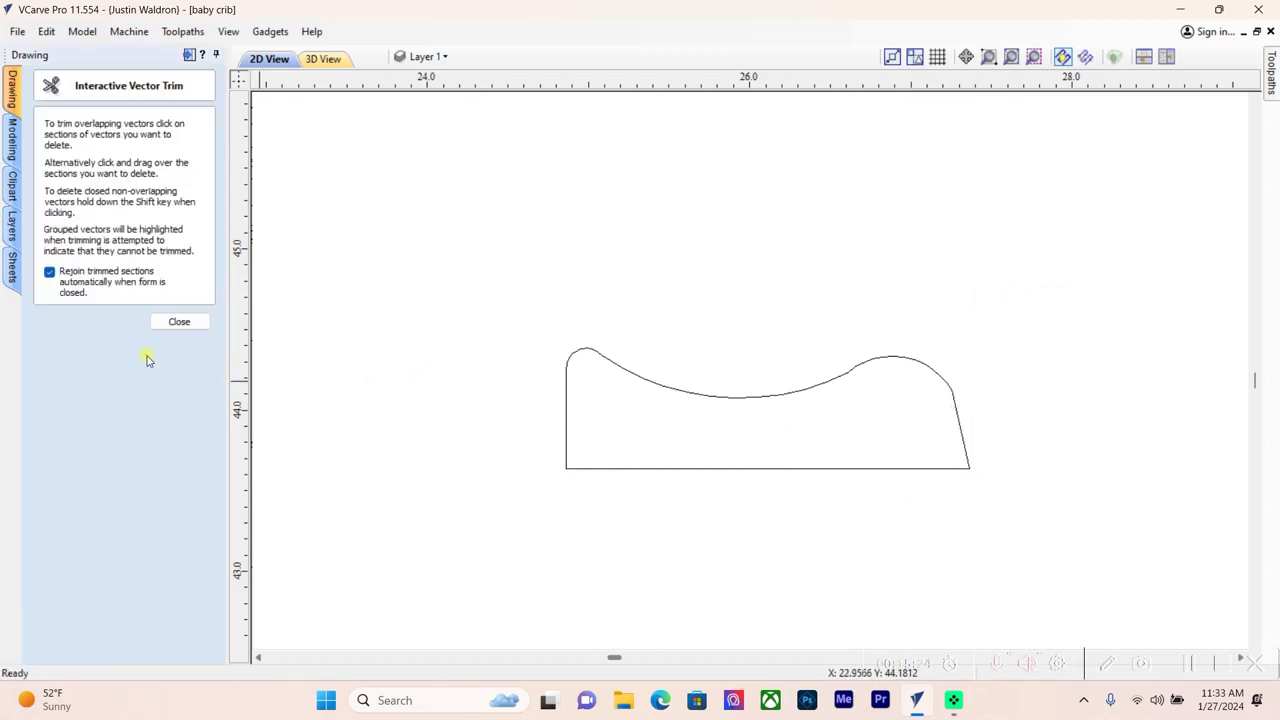
pyautogui.click(660, 469)
pyautogui.press('Escape')
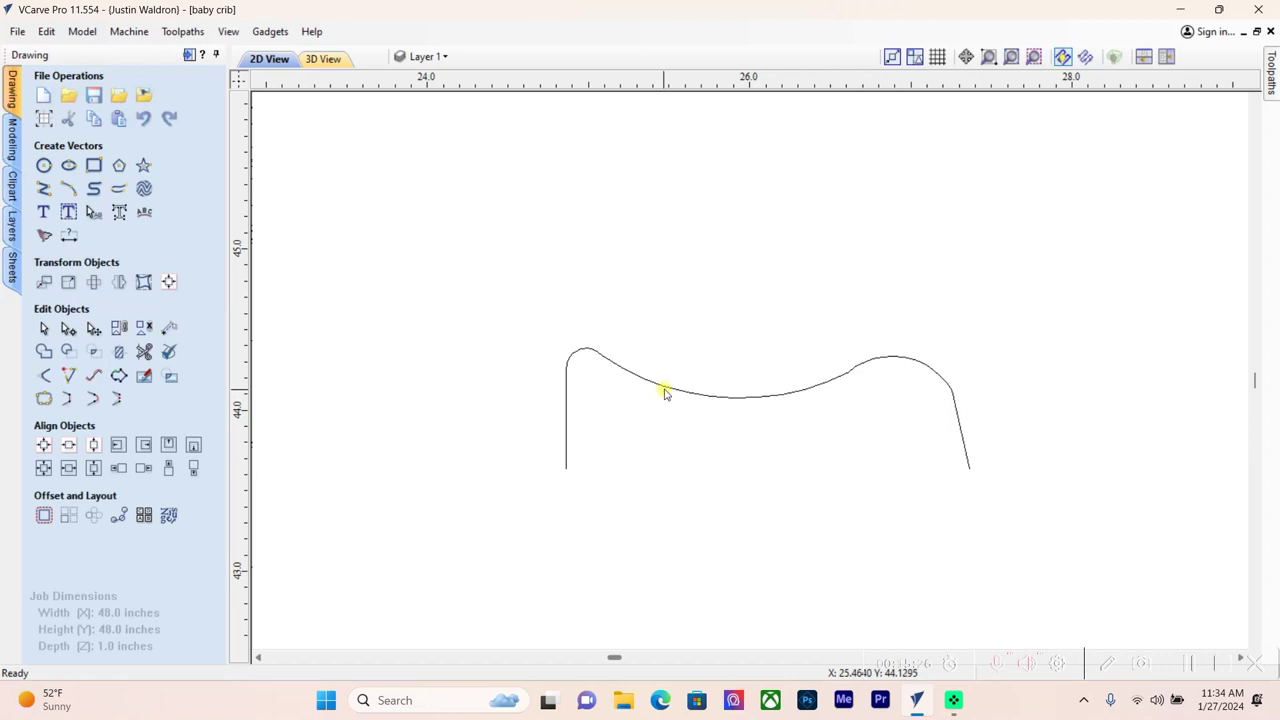
pyautogui.click(664, 391)
# Select both profile curve pieces and join them into one vector
pyautogui.moveTo(540, 316); pyautogui.dragTo(1075, 516)
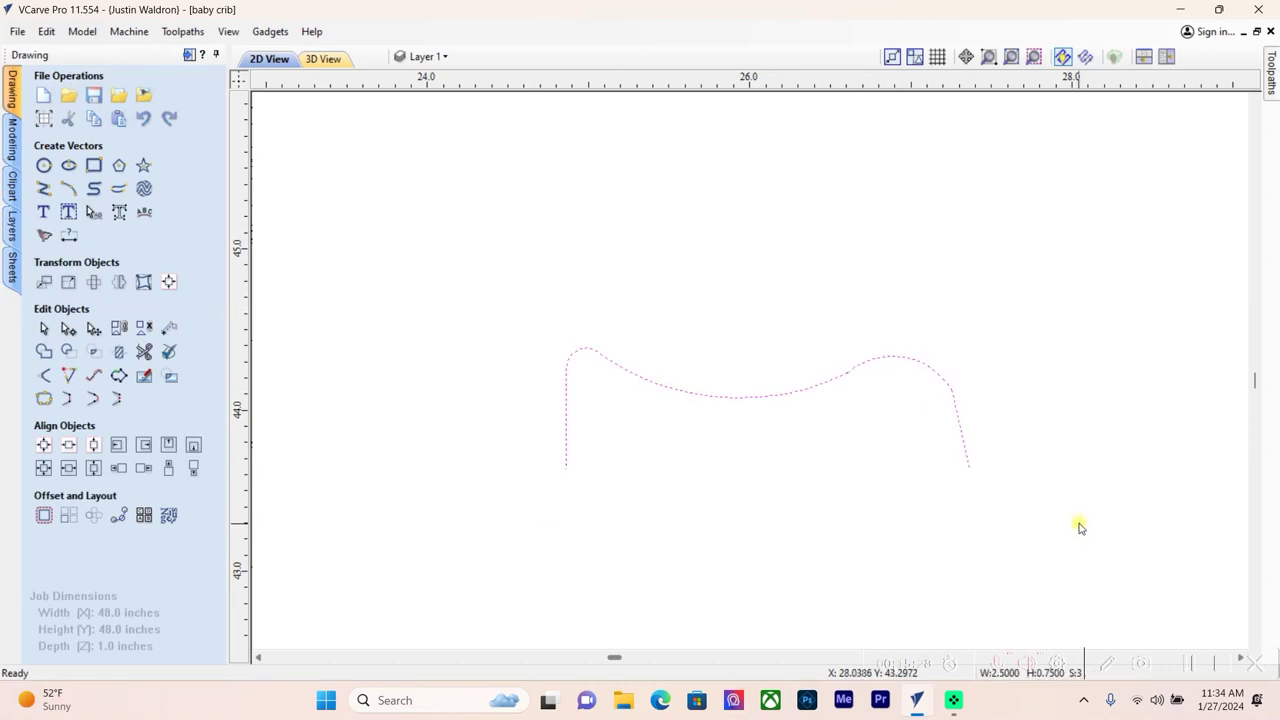
pyautogui.click(43, 515)
pyautogui.click(165, 313)
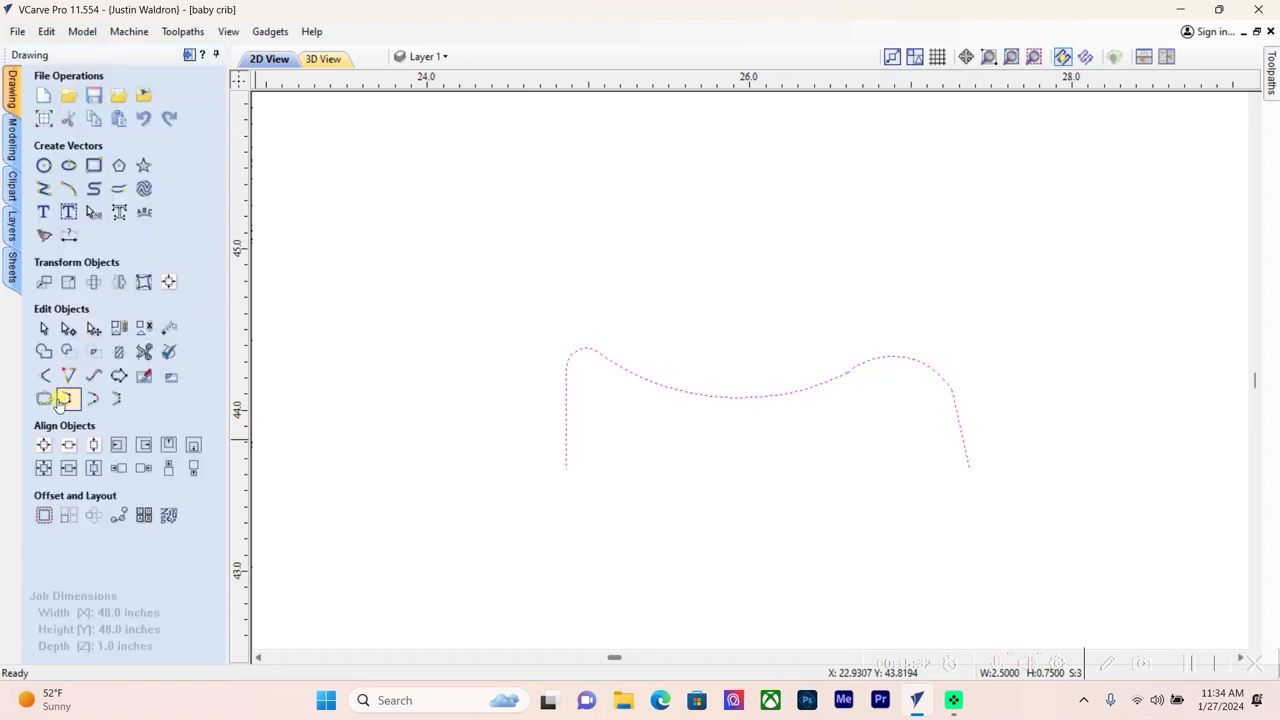
pyautogui.click(45, 400)
pyautogui.click(70, 297)
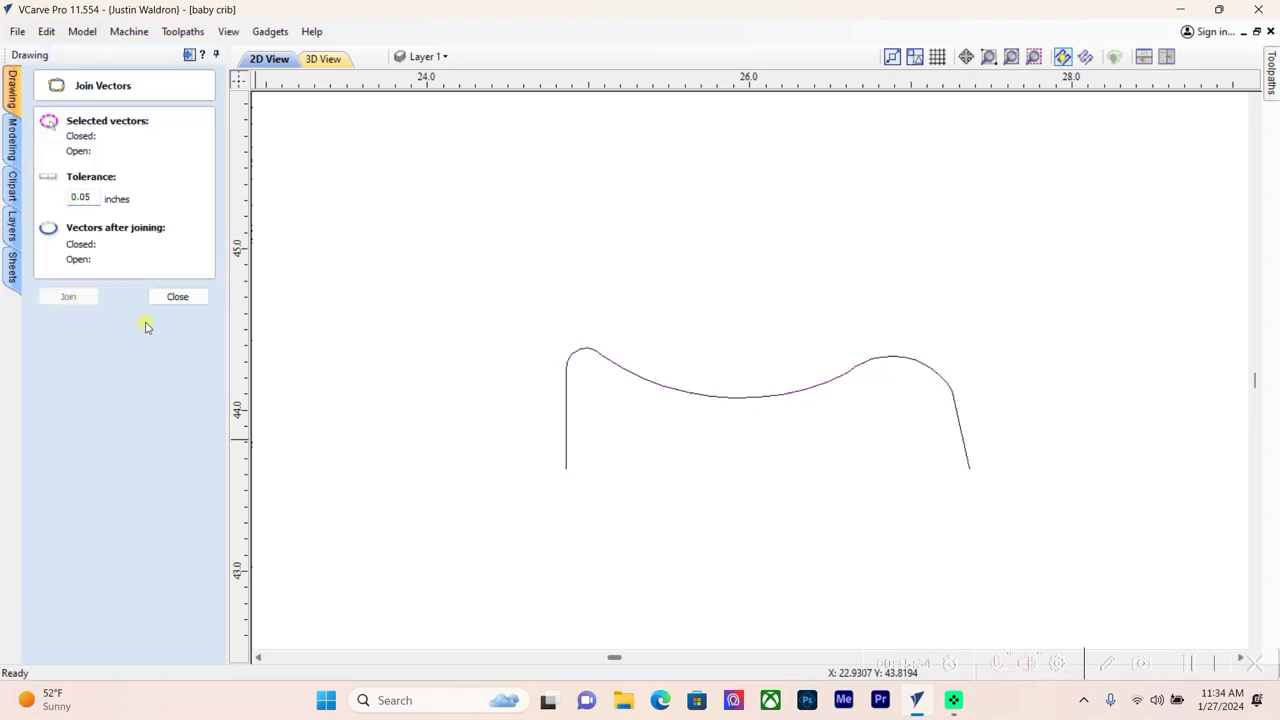
pyautogui.click(175, 296)
# Node-edit the joined curve, nudging nodes and handles to smooth the upper-left peak
pyautogui.click(802, 391)
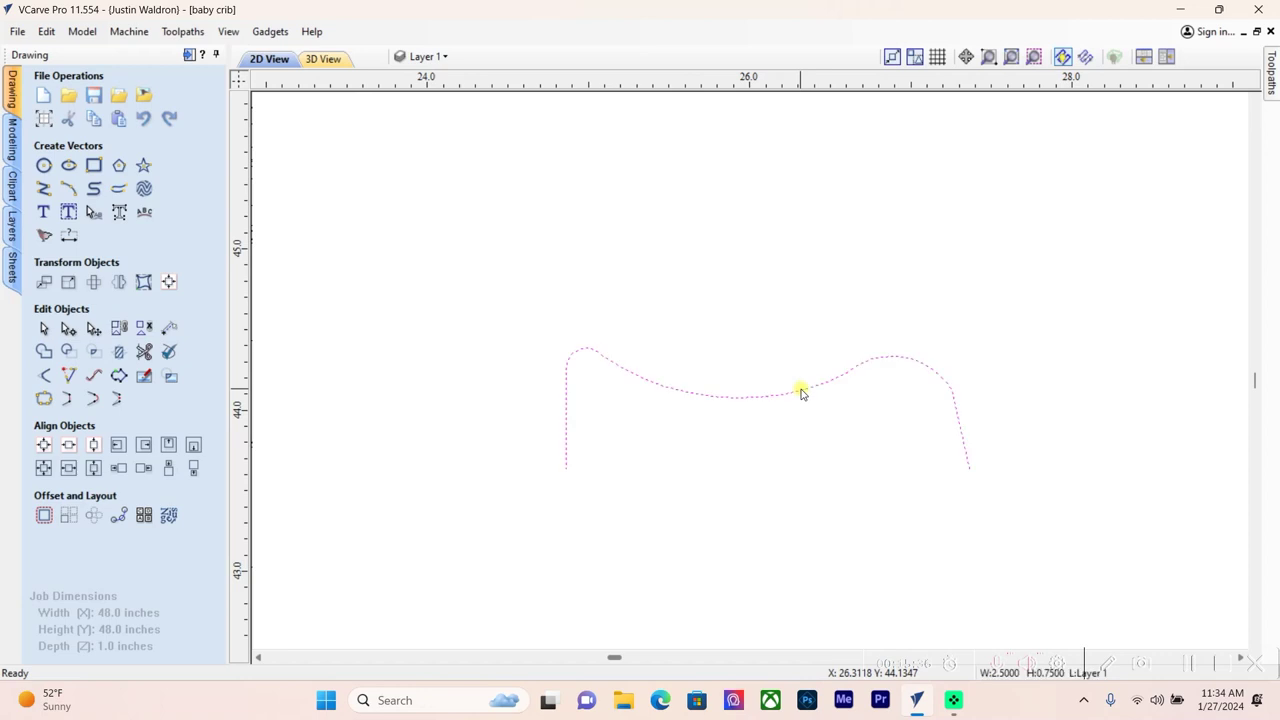
pyautogui.doubleClick(802, 391)
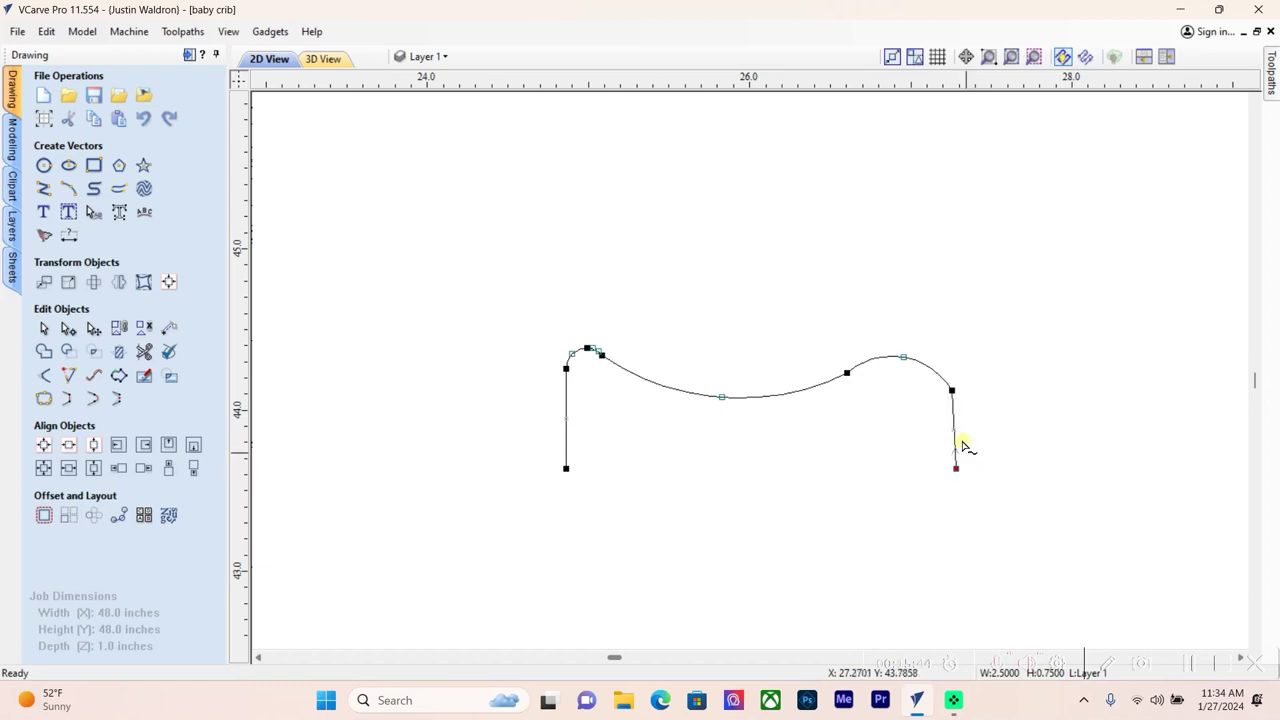
pyautogui.press('Down')
pyautogui.press('Down')
pyautogui.press('Down')
pyautogui.press('Down')
pyautogui.press('Down')
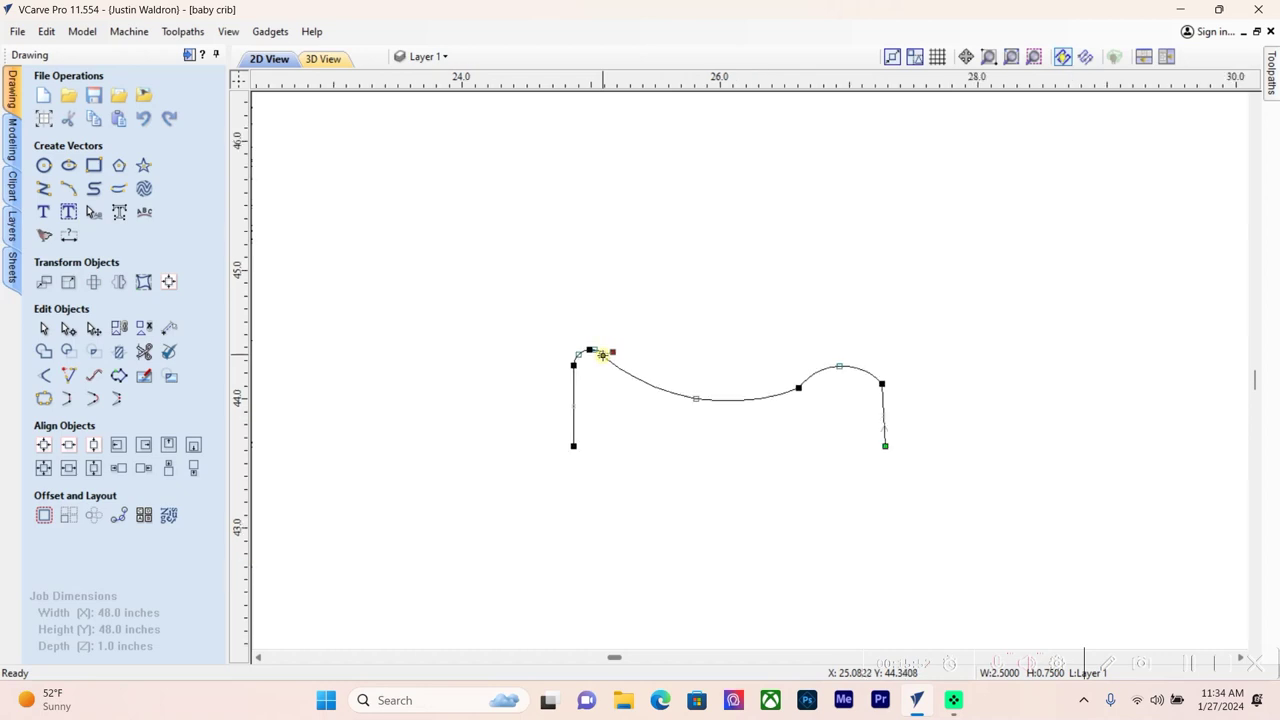
pyautogui.scroll(5, 603, 354)
pyautogui.press('Left')
pyautogui.press('Left')
pyautogui.press('Left')
pyautogui.press('Left')
pyautogui.press('Left')
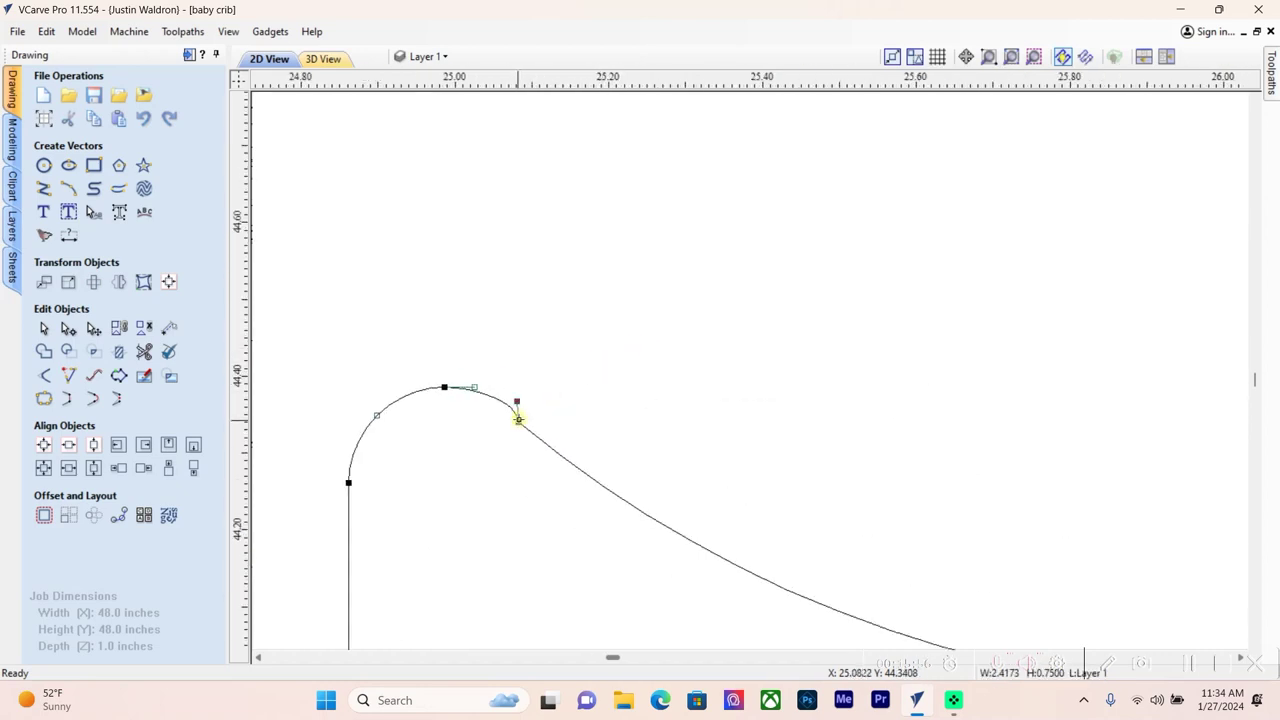
pyautogui.press('Right')
pyautogui.press('Right')
pyautogui.press('Right')
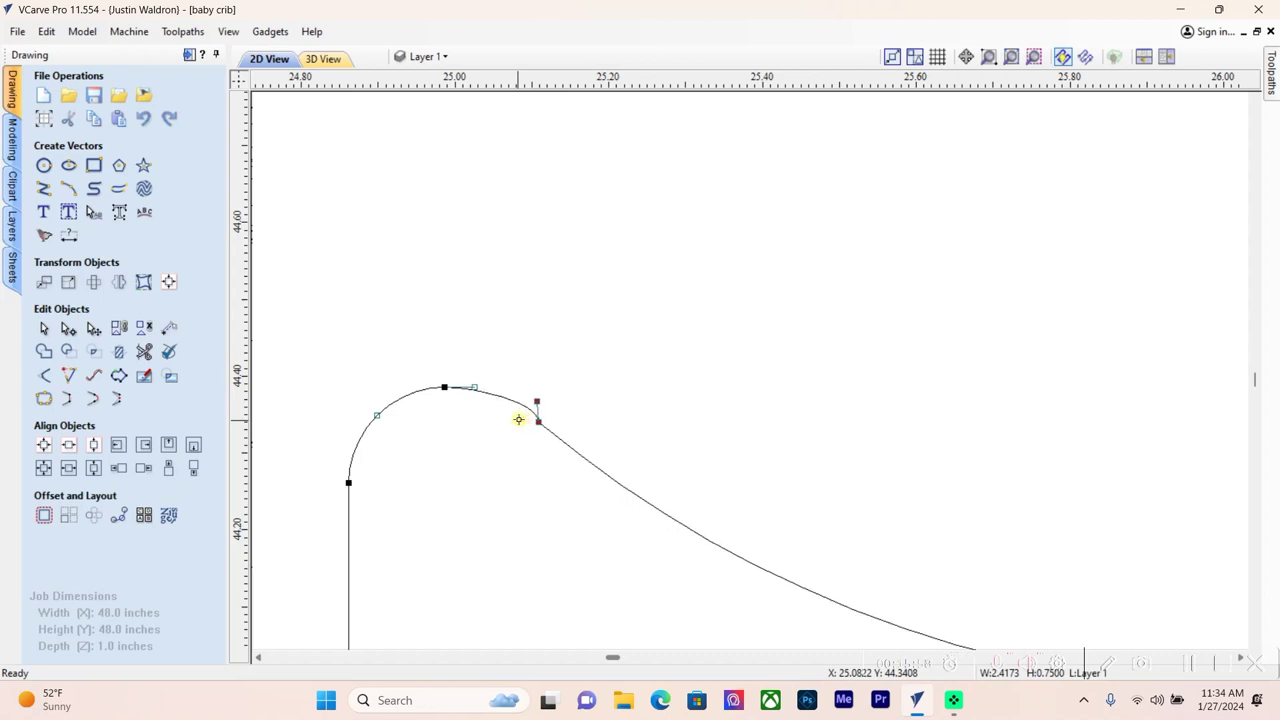
pyautogui.scroll(-4, 603, 429)
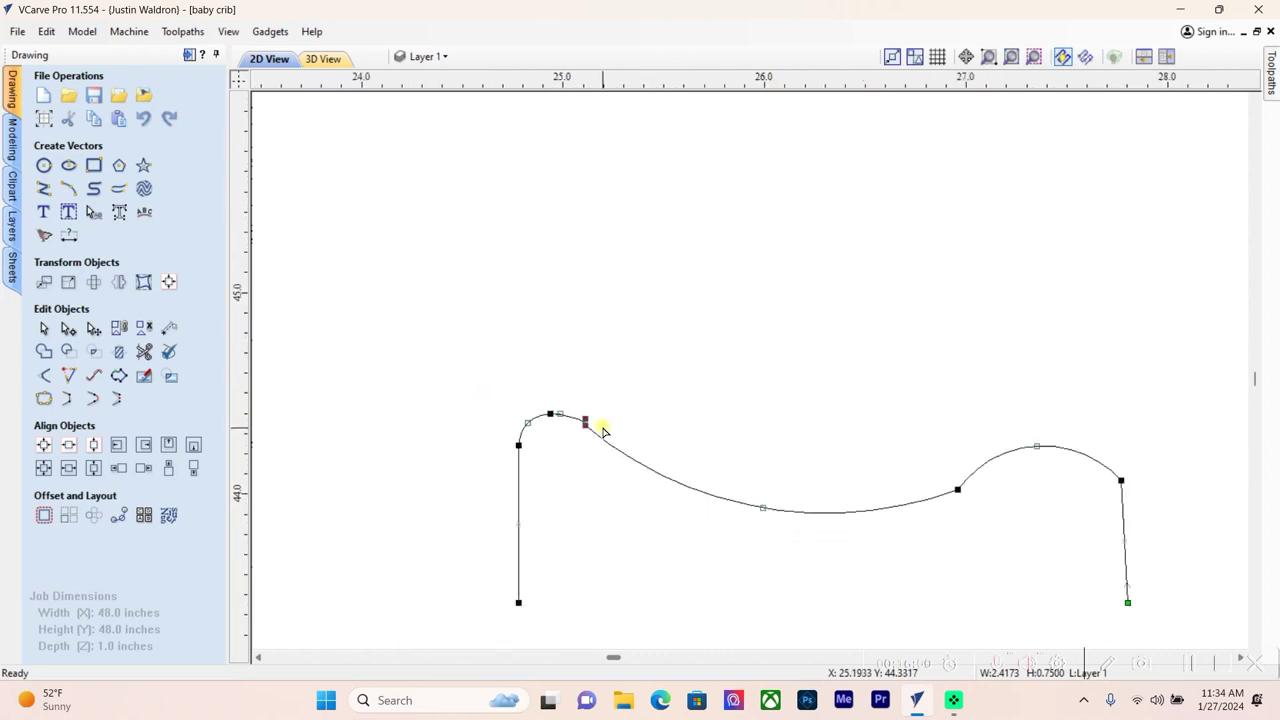
pyautogui.scroll(-5, 652, 502)
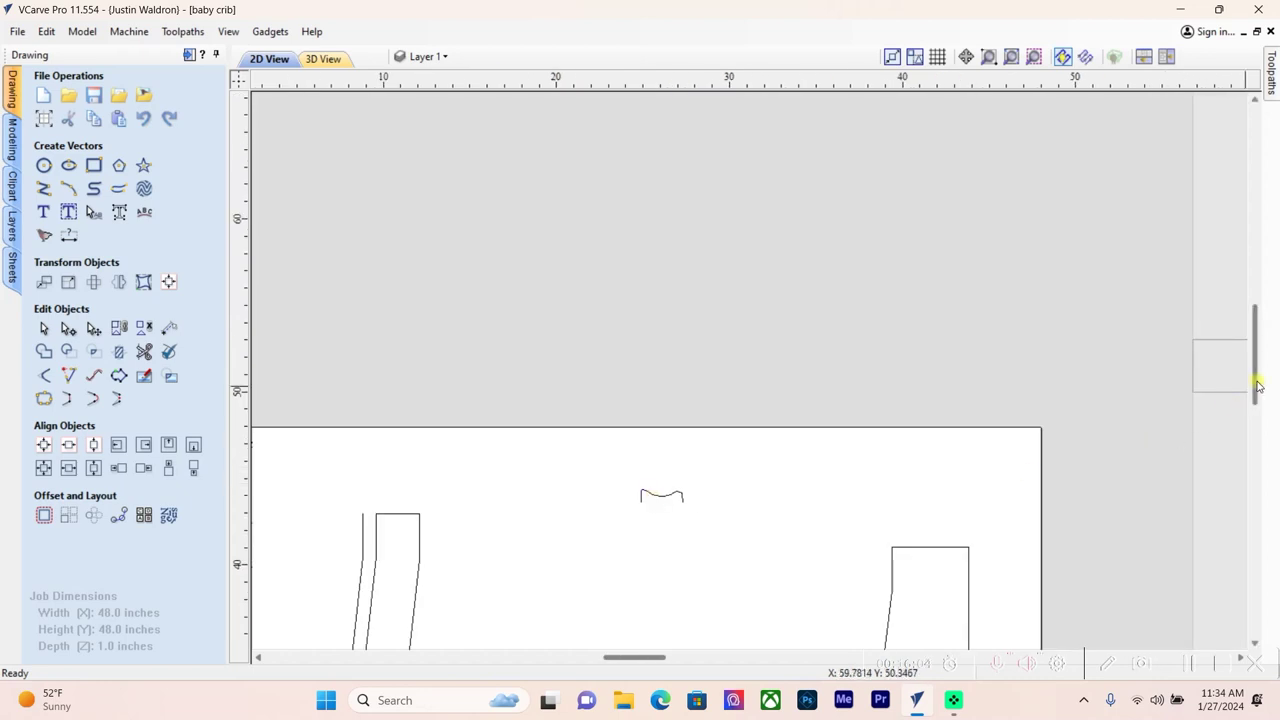
# Move the left crib post up to the sheet's top edge
pyautogui.moveTo(1253, 391); pyautogui.dragTo(1077, 466)
pyautogui.scroll(-6, 612, 538)
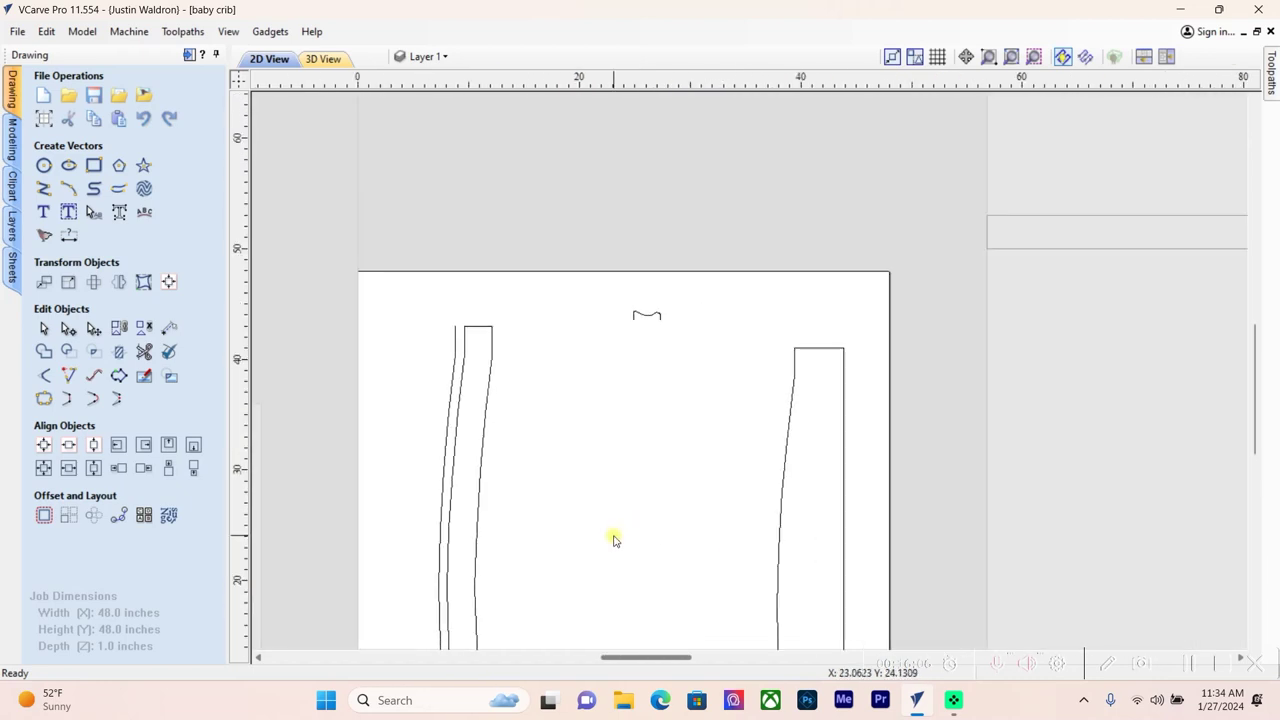
pyautogui.scroll(-2, 612, 536)
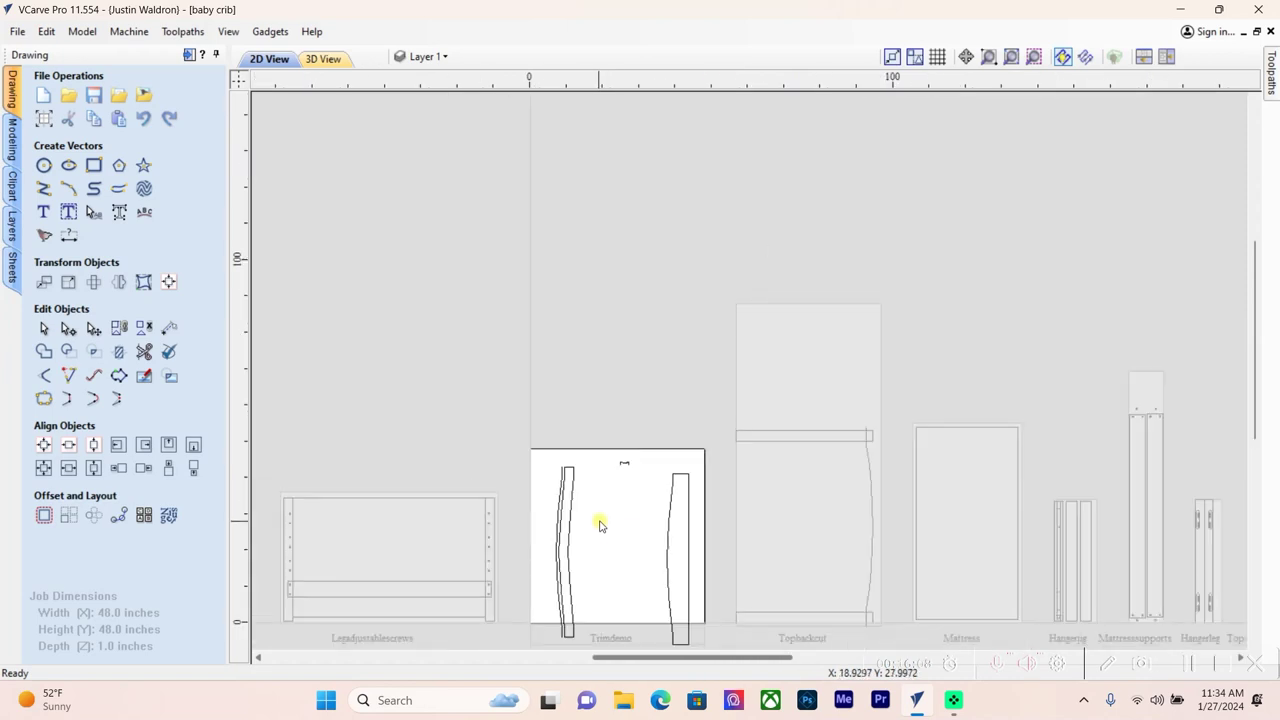
pyautogui.click(569, 628)
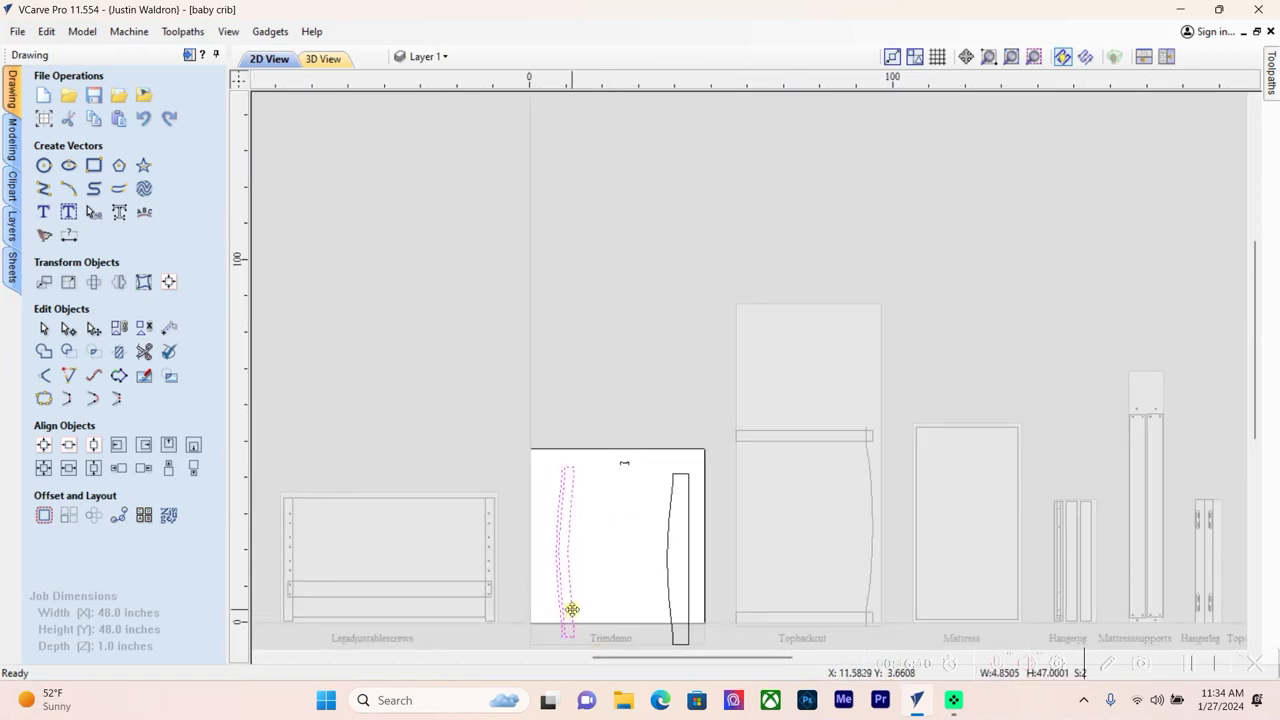
pyautogui.moveTo(567, 549); pyautogui.dragTo(565, 533)
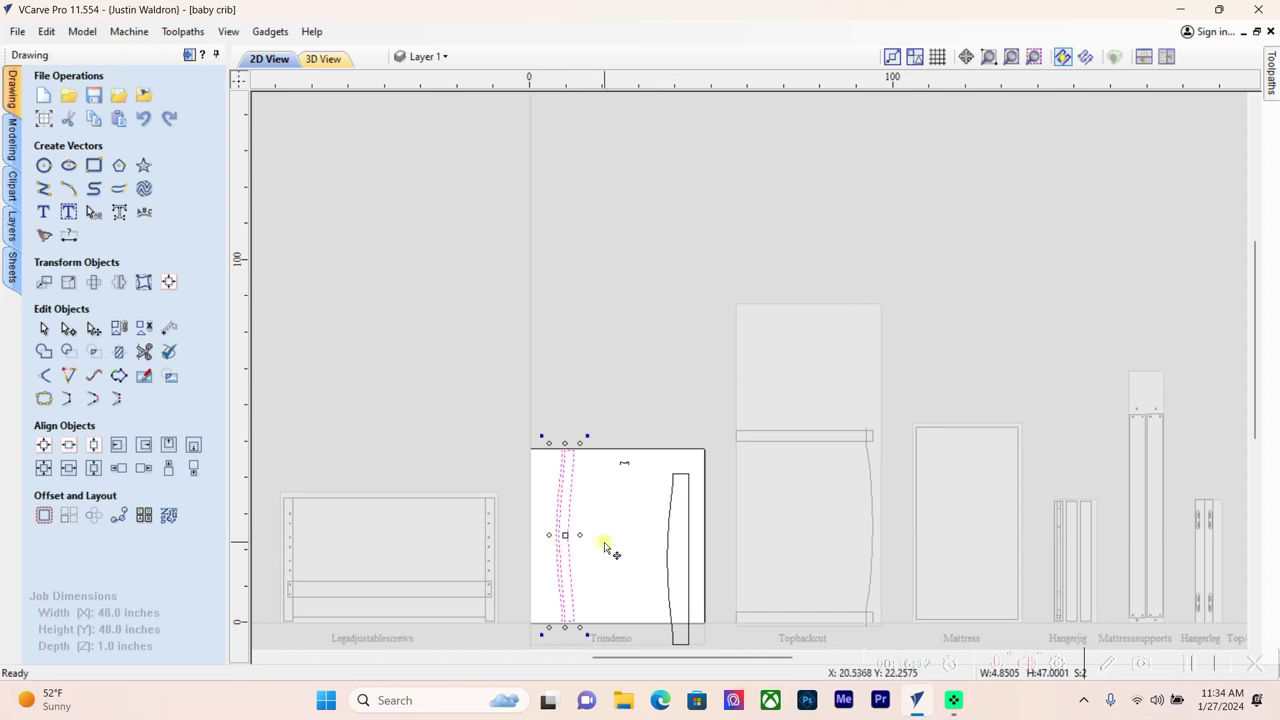
pyautogui.click(606, 543)
# Start a Moulding Toolpath with the left curved rail as drive rail and the small curve as profile
pyautogui.click(188, 55)
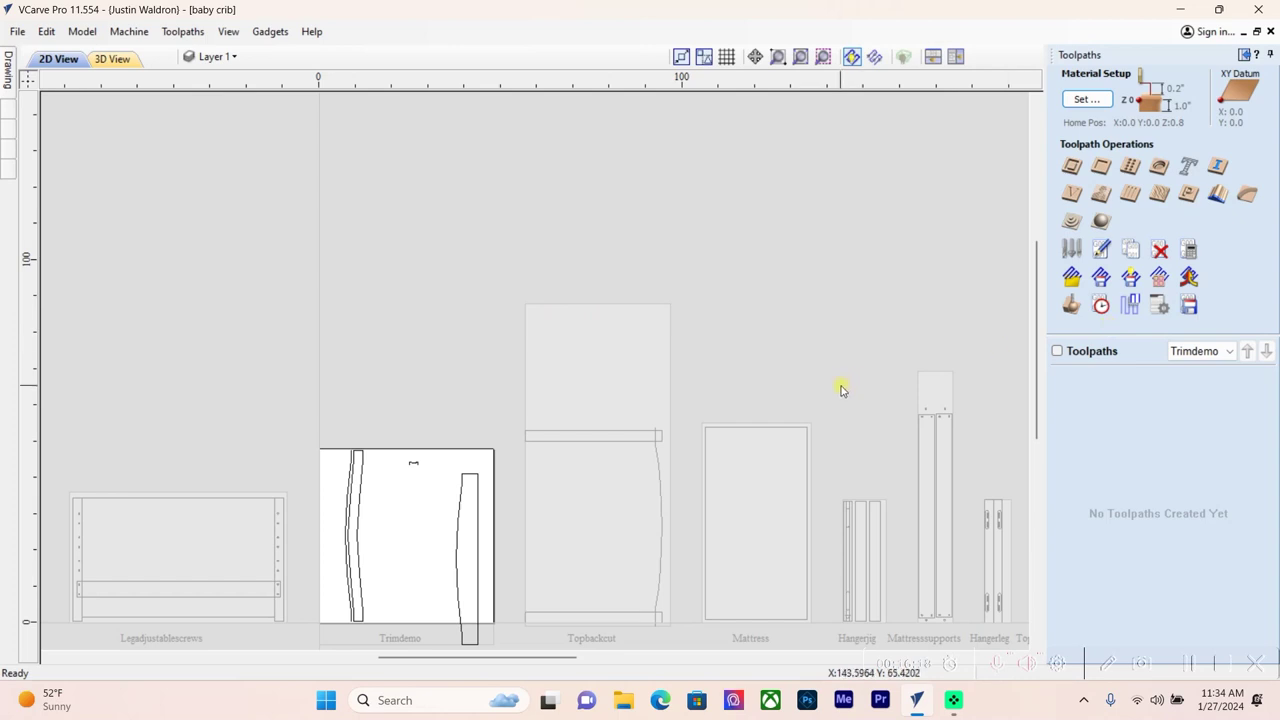
pyautogui.click(1218, 195)
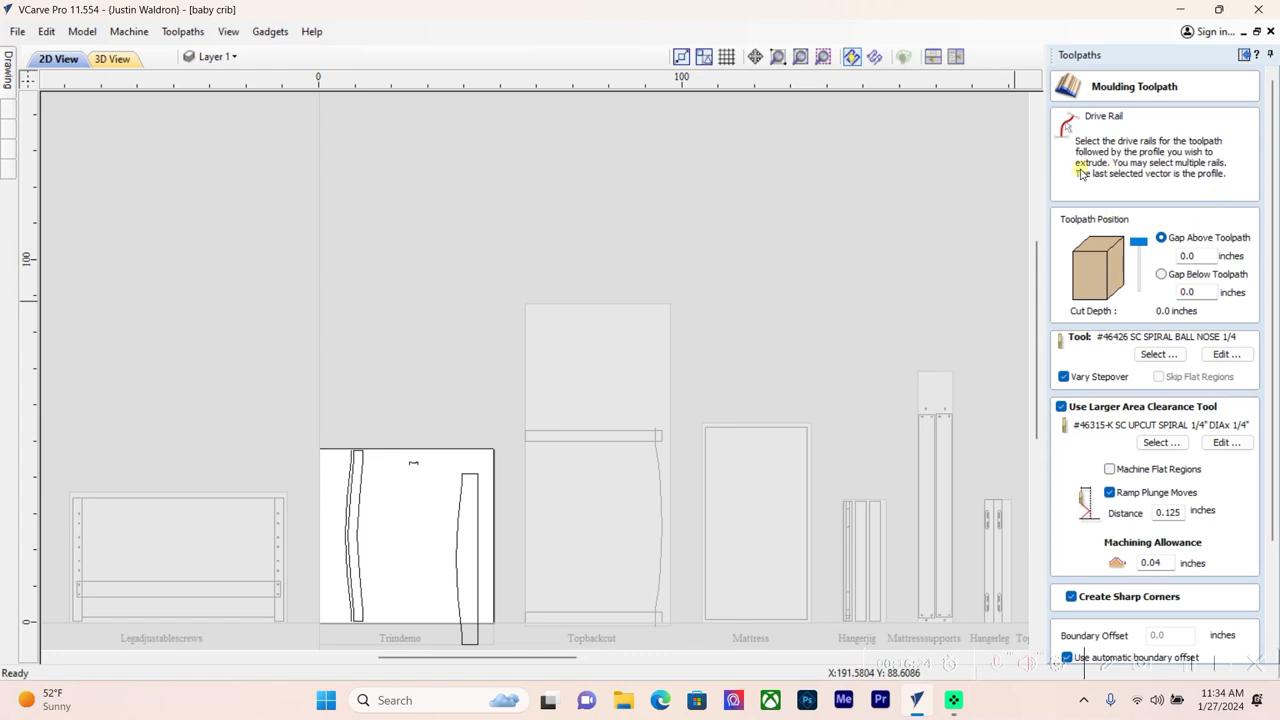
pyautogui.scroll(3, 320, 568)
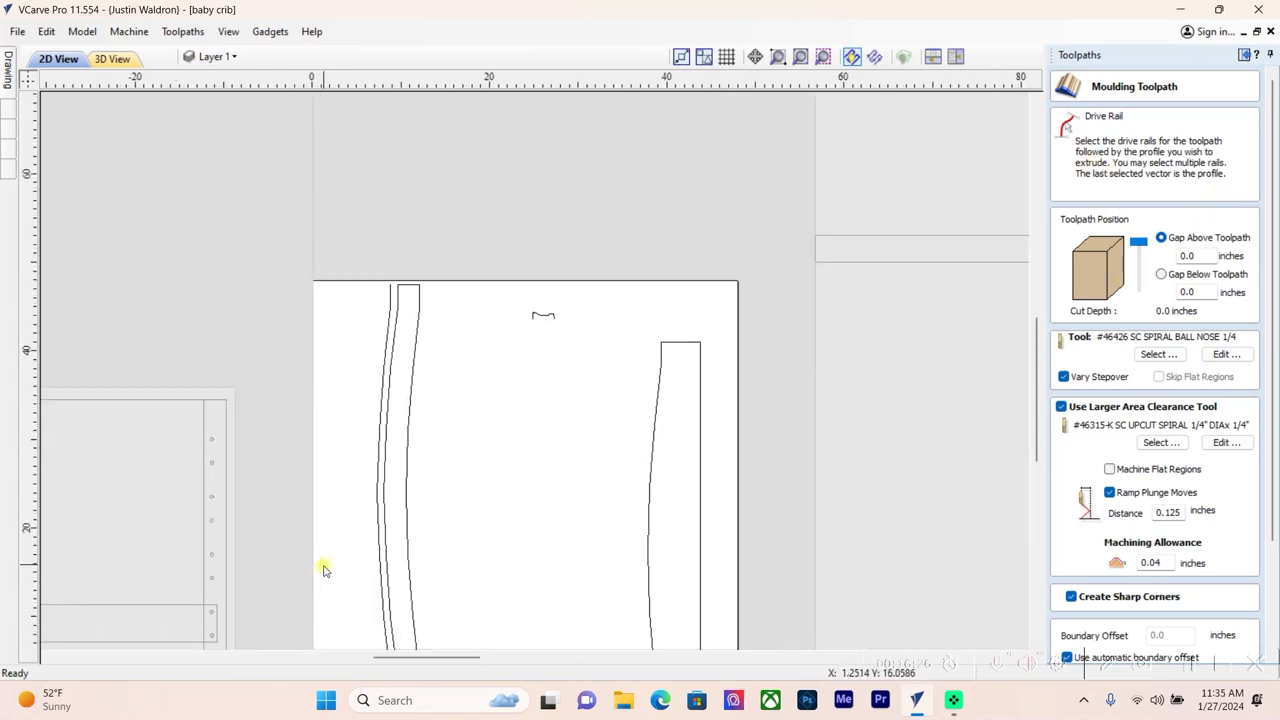
pyautogui.scroll(-1, 323, 568)
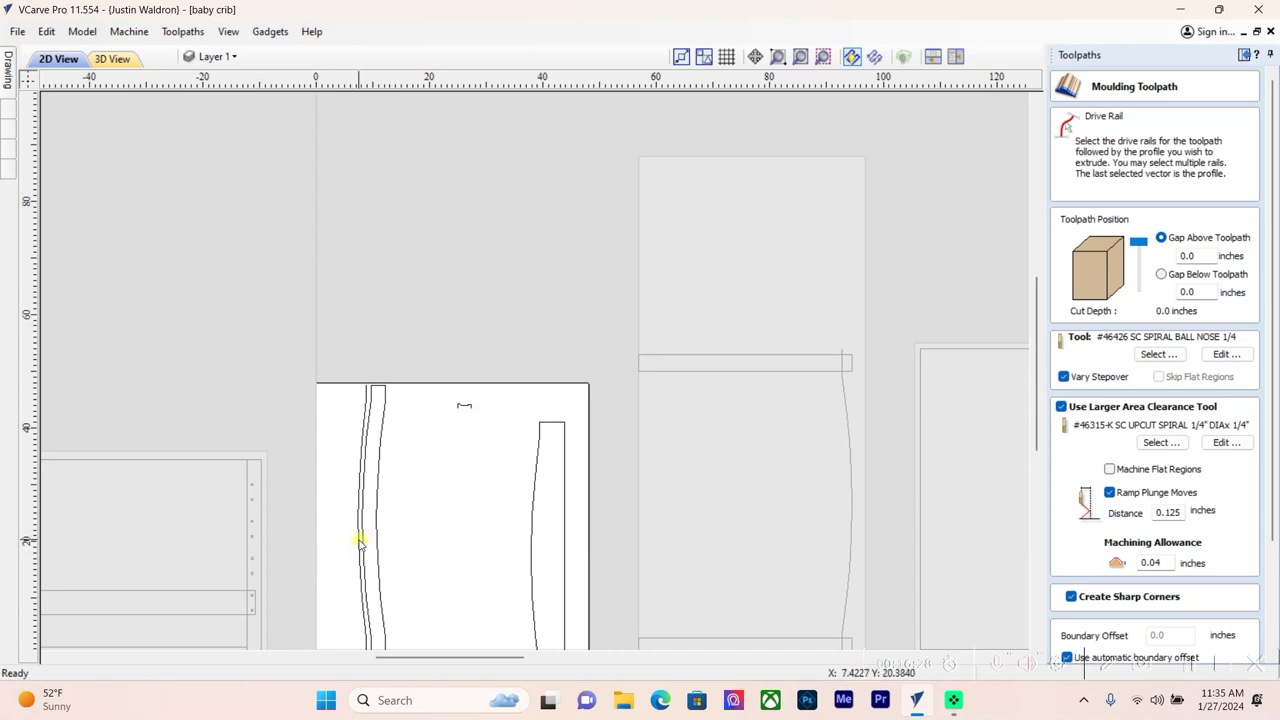
pyautogui.click(360, 540)
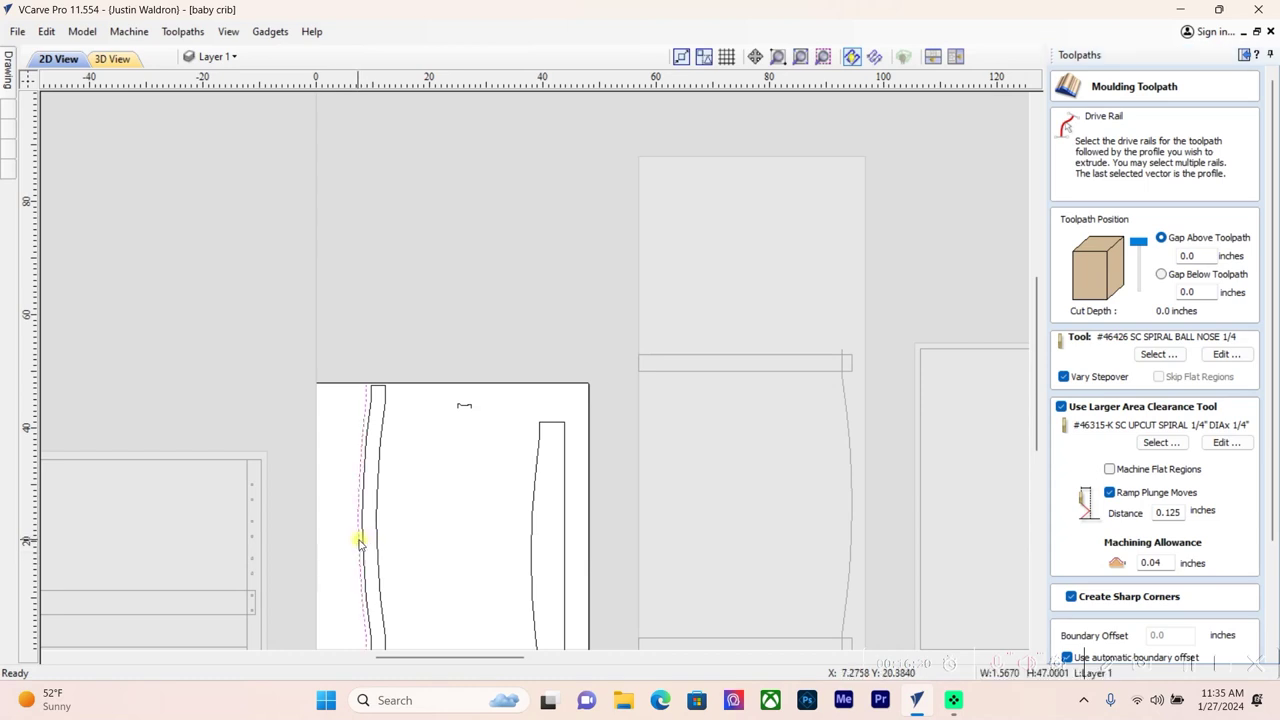
pyautogui.keyDown('shift'); pyautogui.click(468, 408); pyautogui.keyUp('shift')
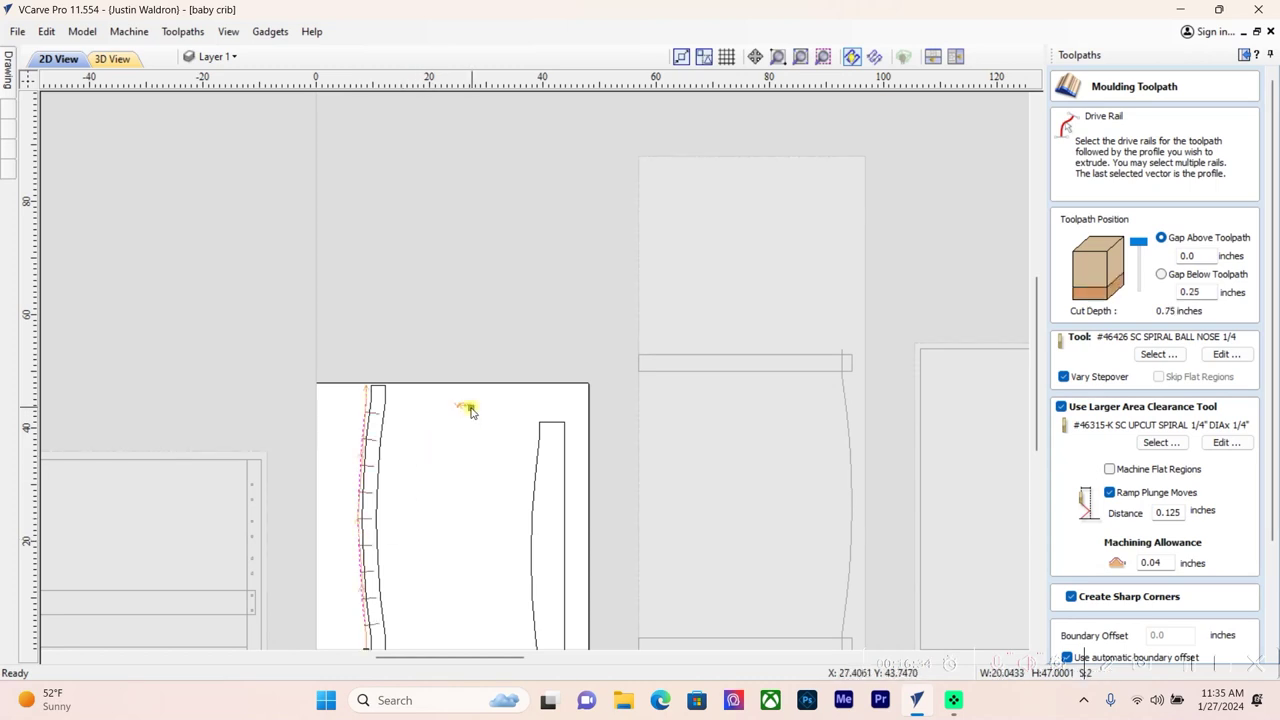
# Clear the rail and profile selection, reselect the left rail, and scroll the form down
pyautogui.scroll(3, 470, 410)
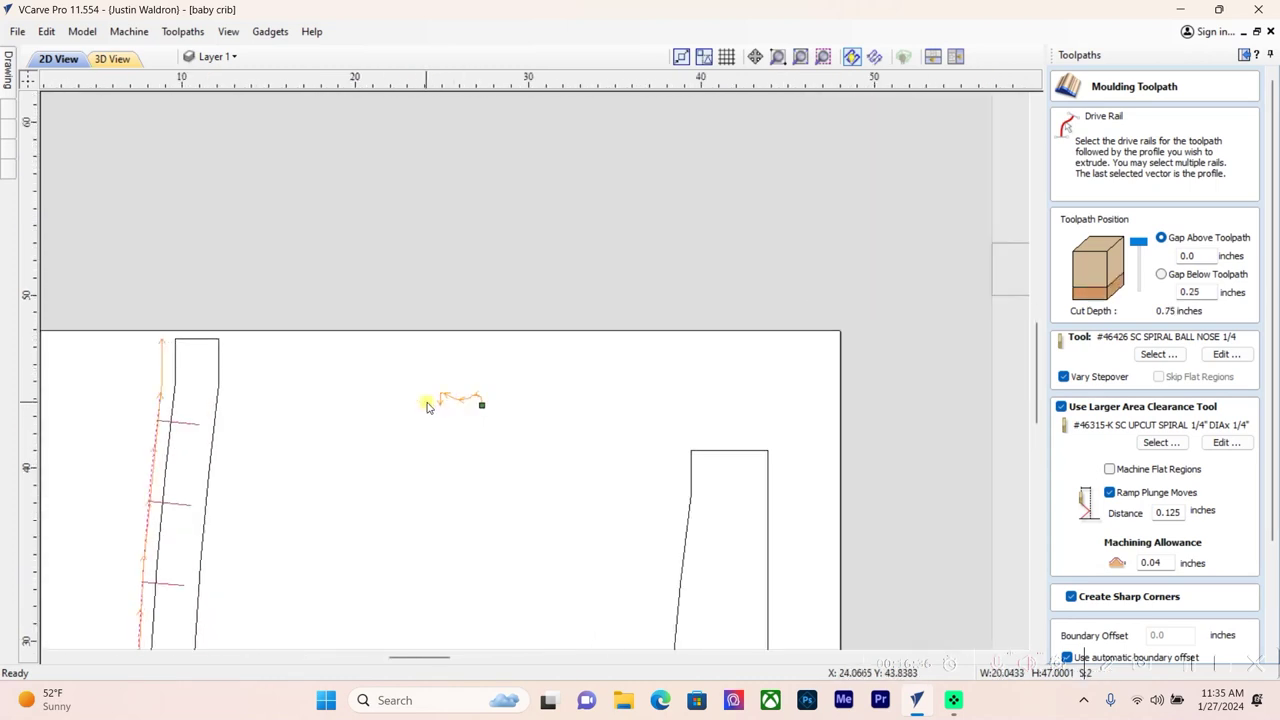
pyautogui.scroll(2, 426, 406)
pyautogui.scroll(-3, 430, 402)
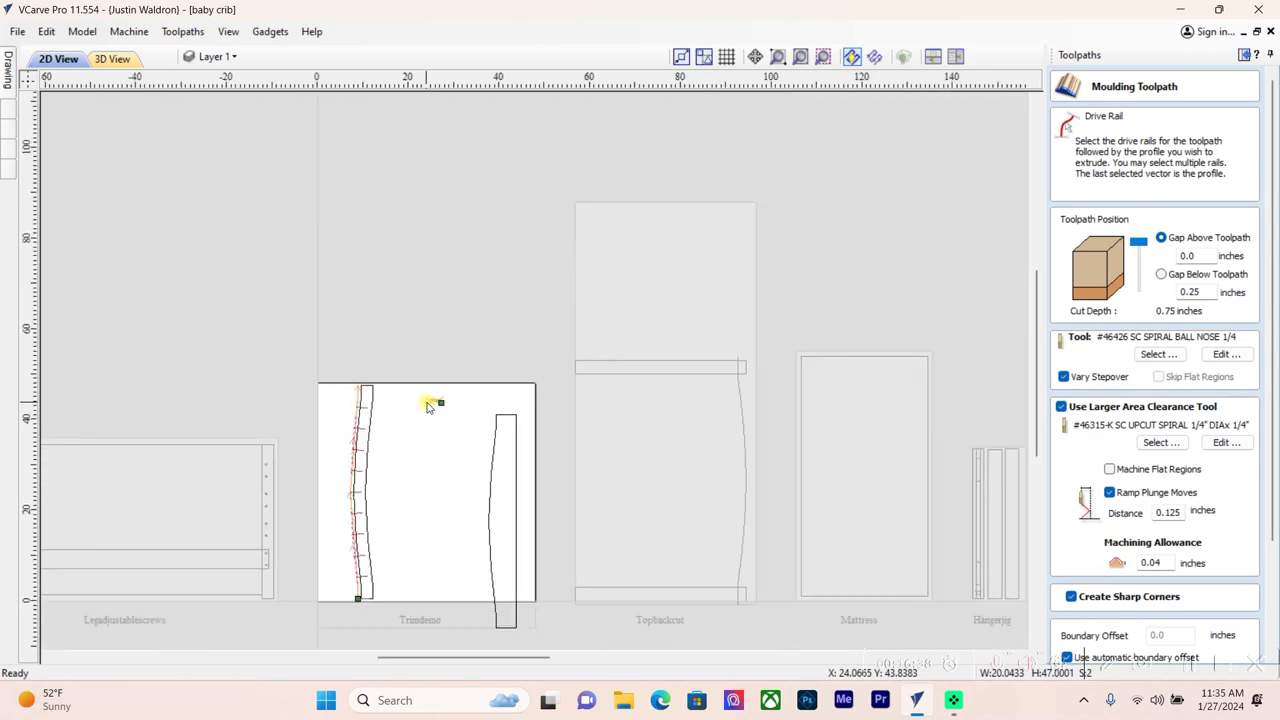
pyautogui.scroll(3, 350, 530)
pyautogui.scroll(1, 352, 530)
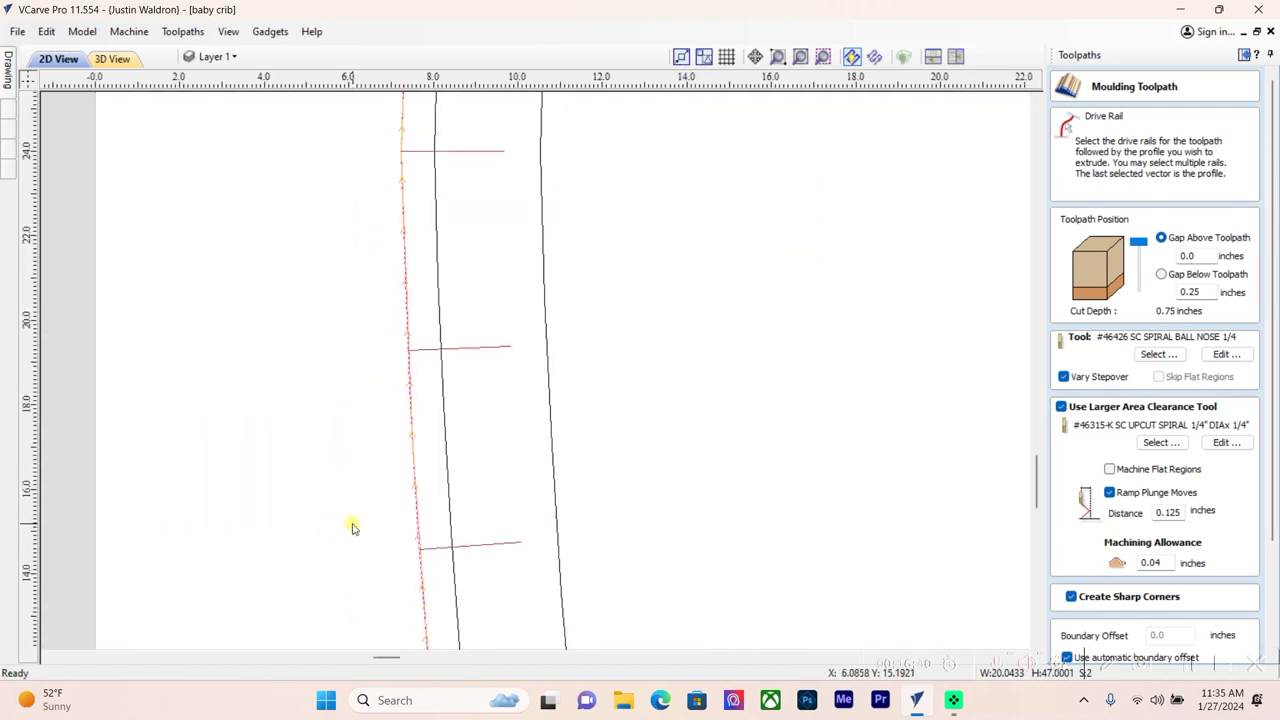
pyautogui.click(352, 528)
pyautogui.click(416, 474)
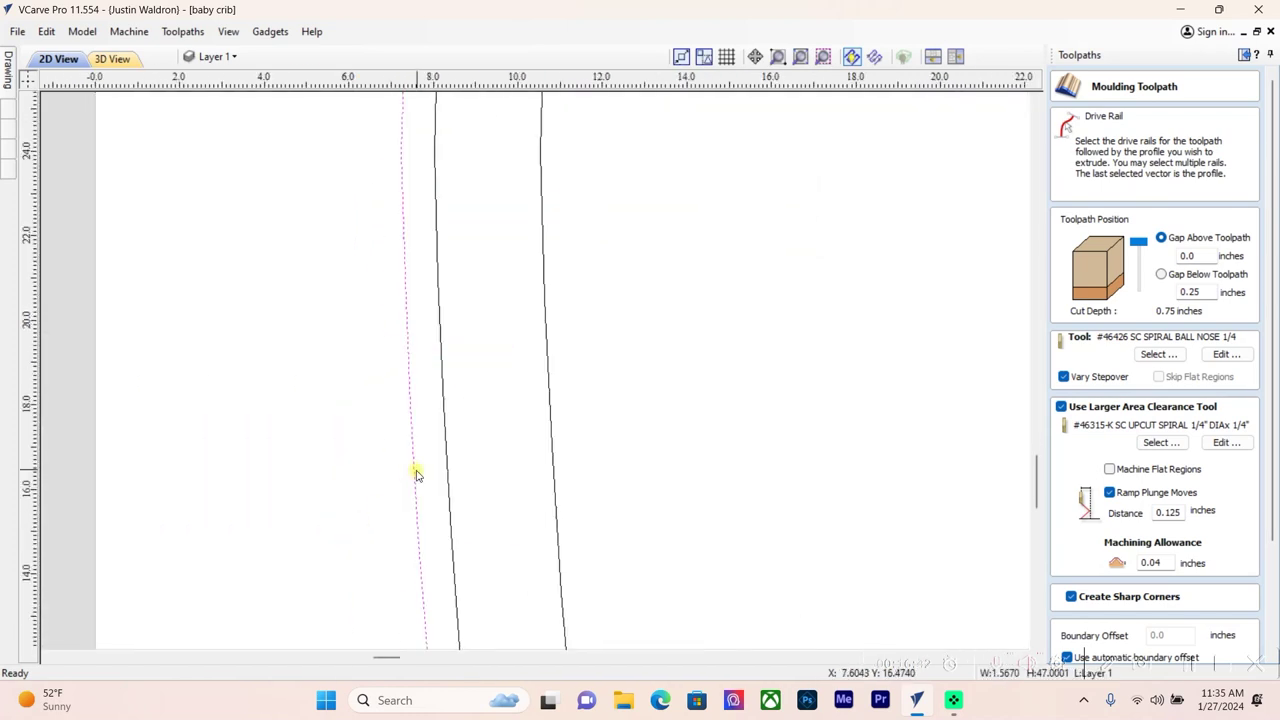
pyautogui.scroll(-3, 417, 475)
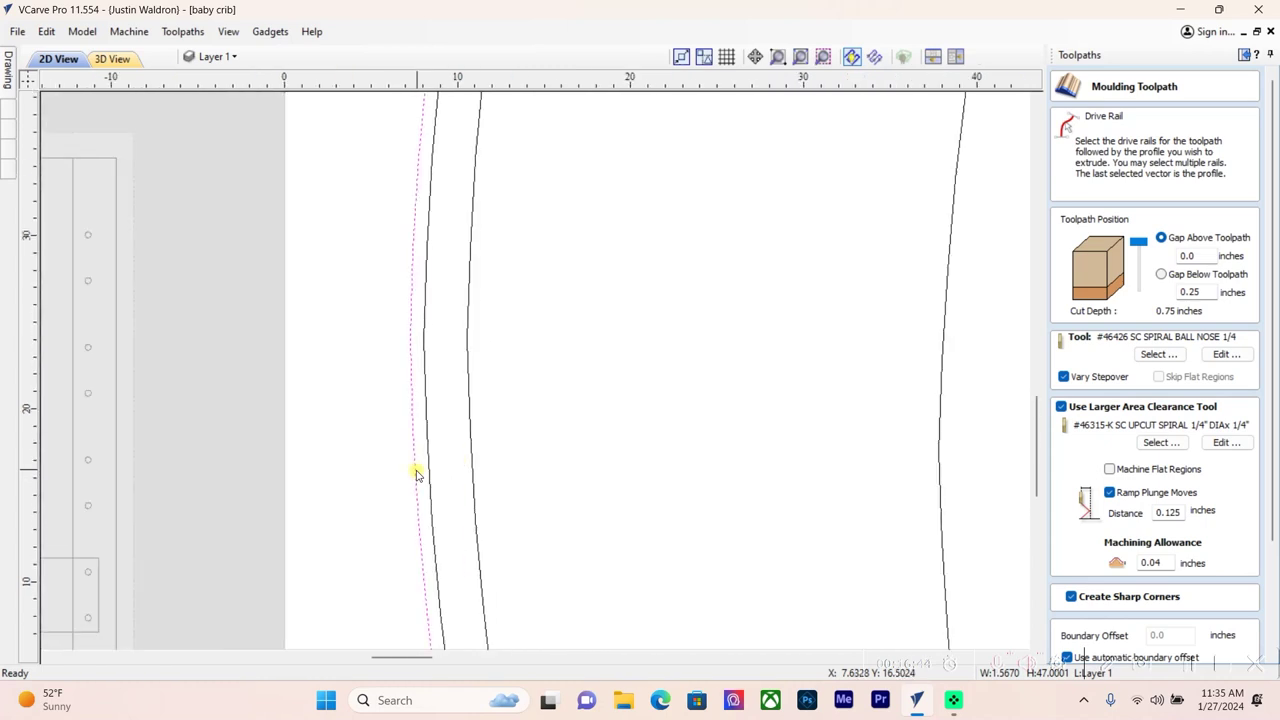
pyautogui.scroll(-3, 409, 425)
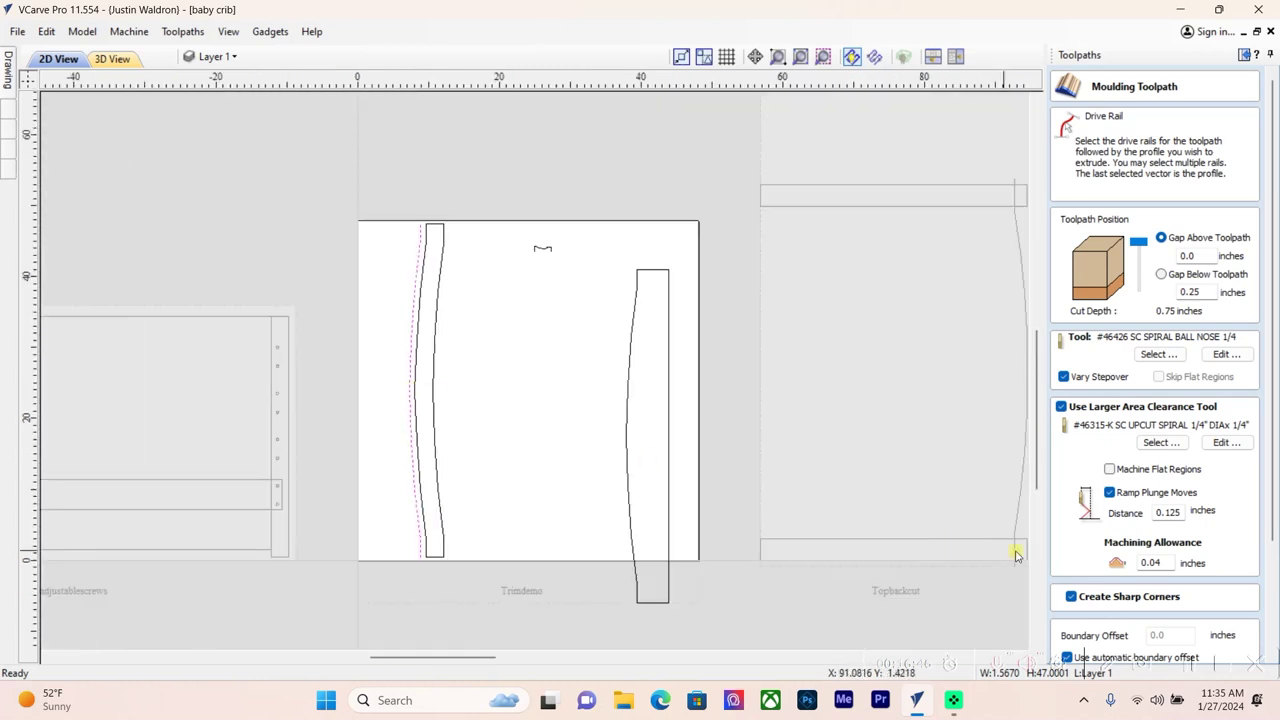
pyautogui.scroll(-3, 1175, 612)
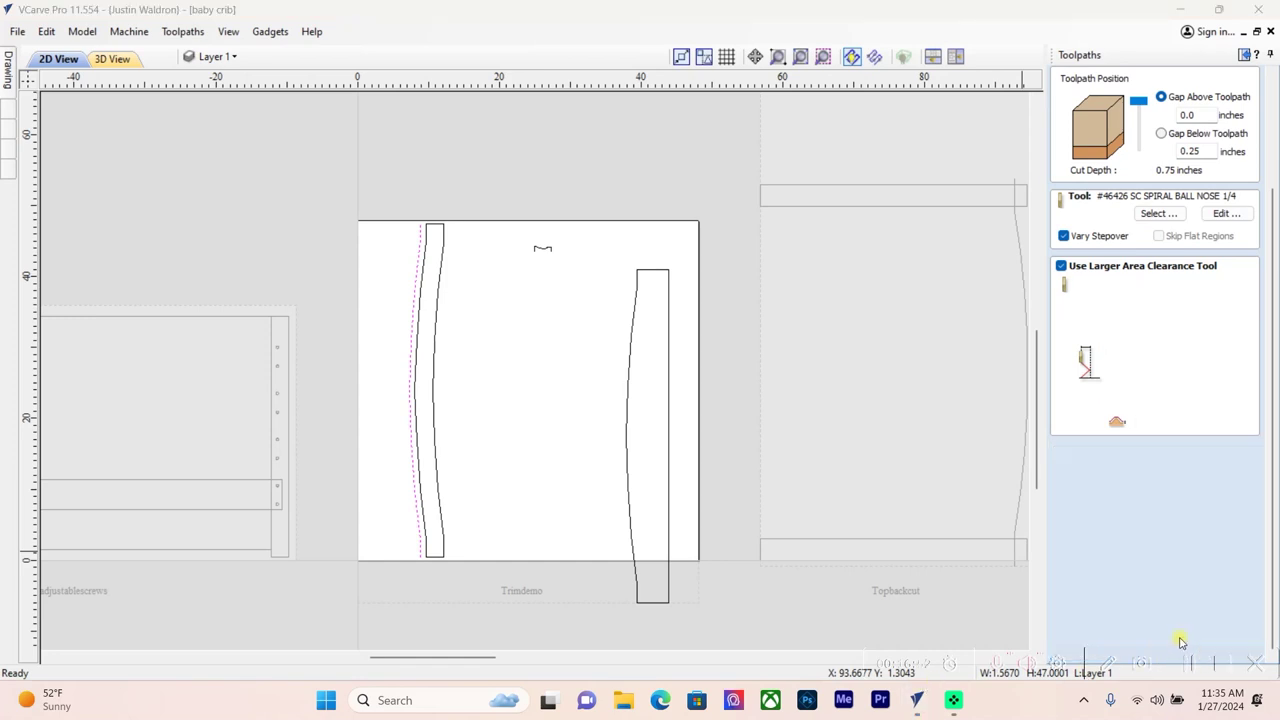
# Close the moulding form and nudge the dashed rail vector right onto the left trim board's edge
pyautogui.click(1212, 651)
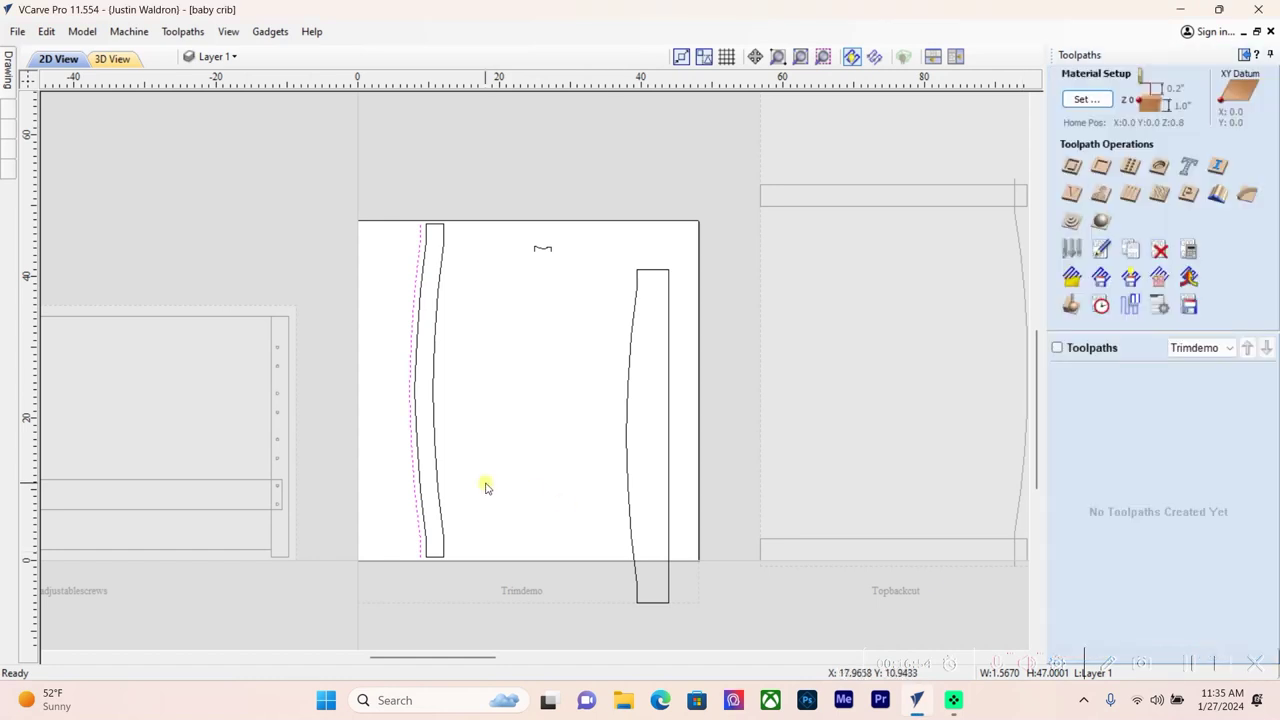
pyautogui.scroll(3, 405, 460)
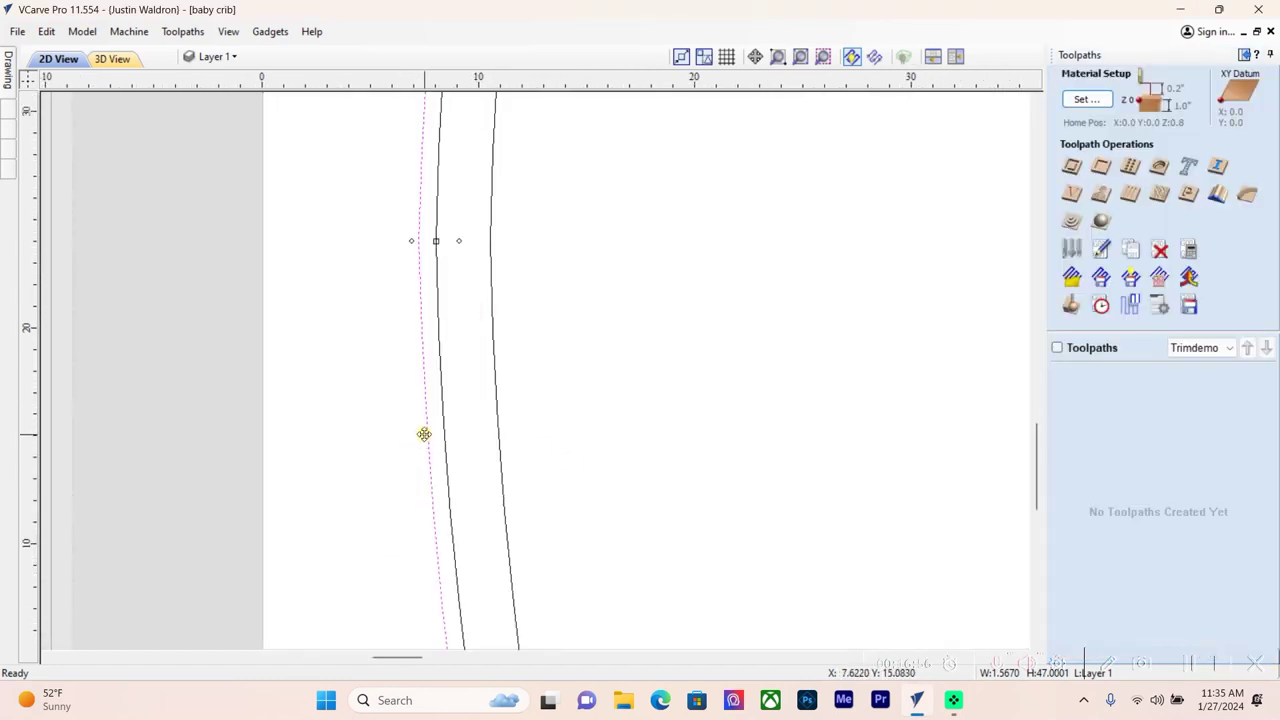
pyautogui.press('Right')
pyautogui.press('Right')
pyautogui.press('Right')
pyautogui.press('Right')
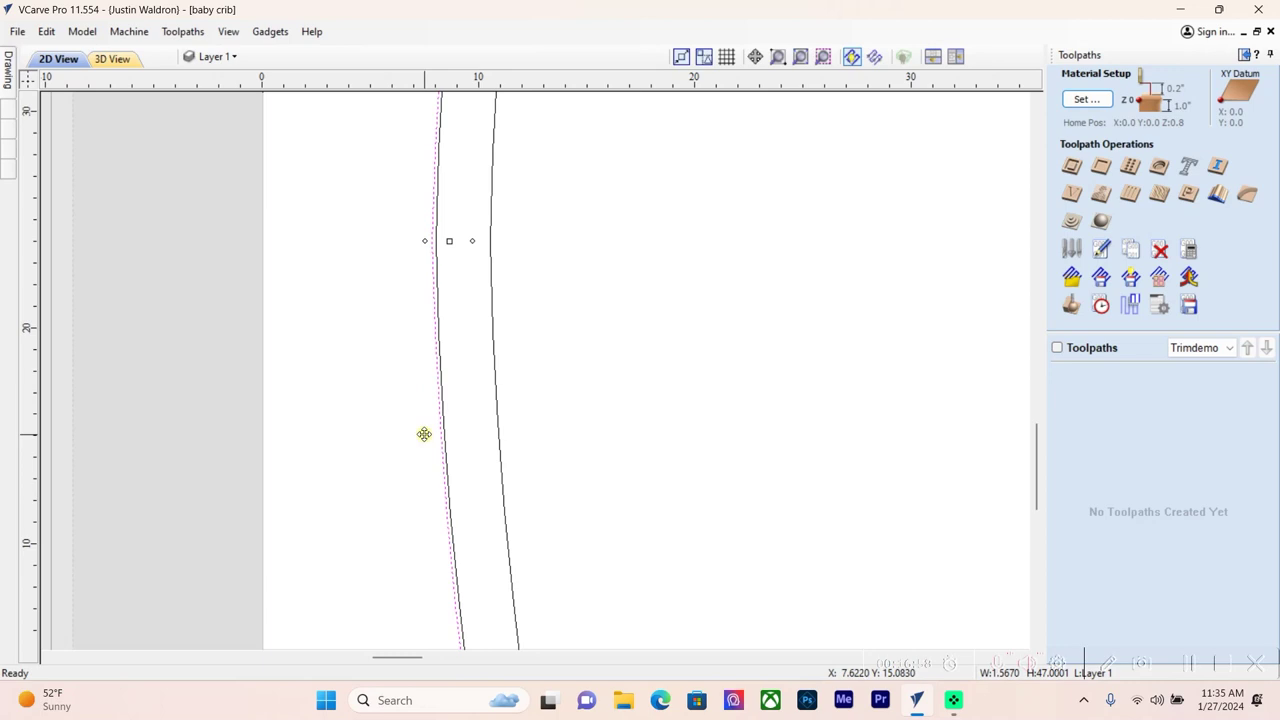
pyautogui.scroll(-1, 574, 462)
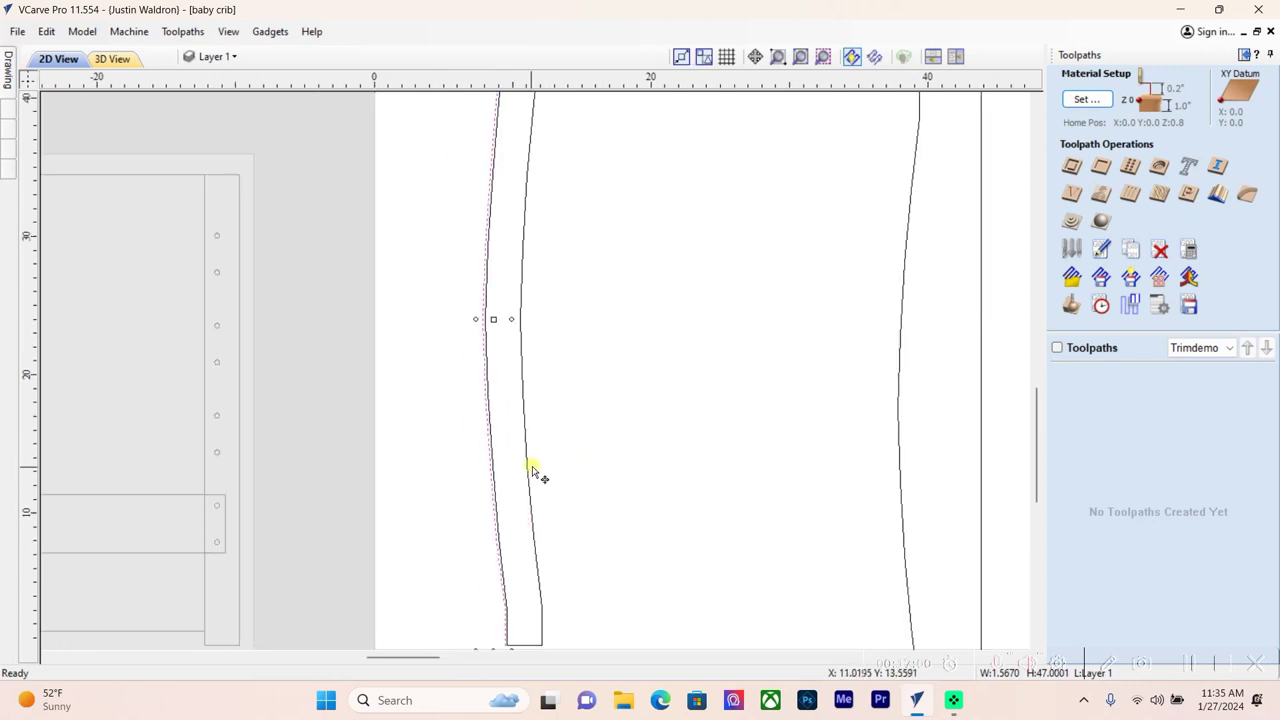
pyautogui.scroll(-1, 527, 496)
pyautogui.click(592, 472)
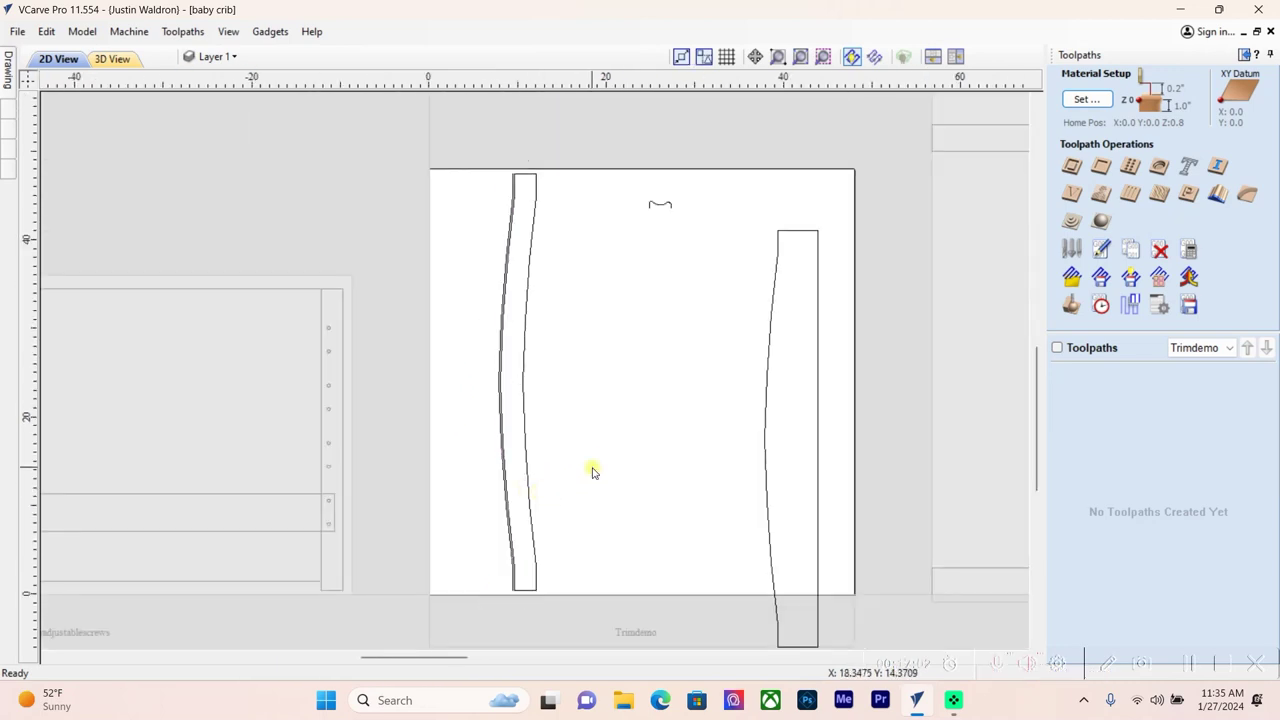
pyautogui.scroll(3, 512, 175)
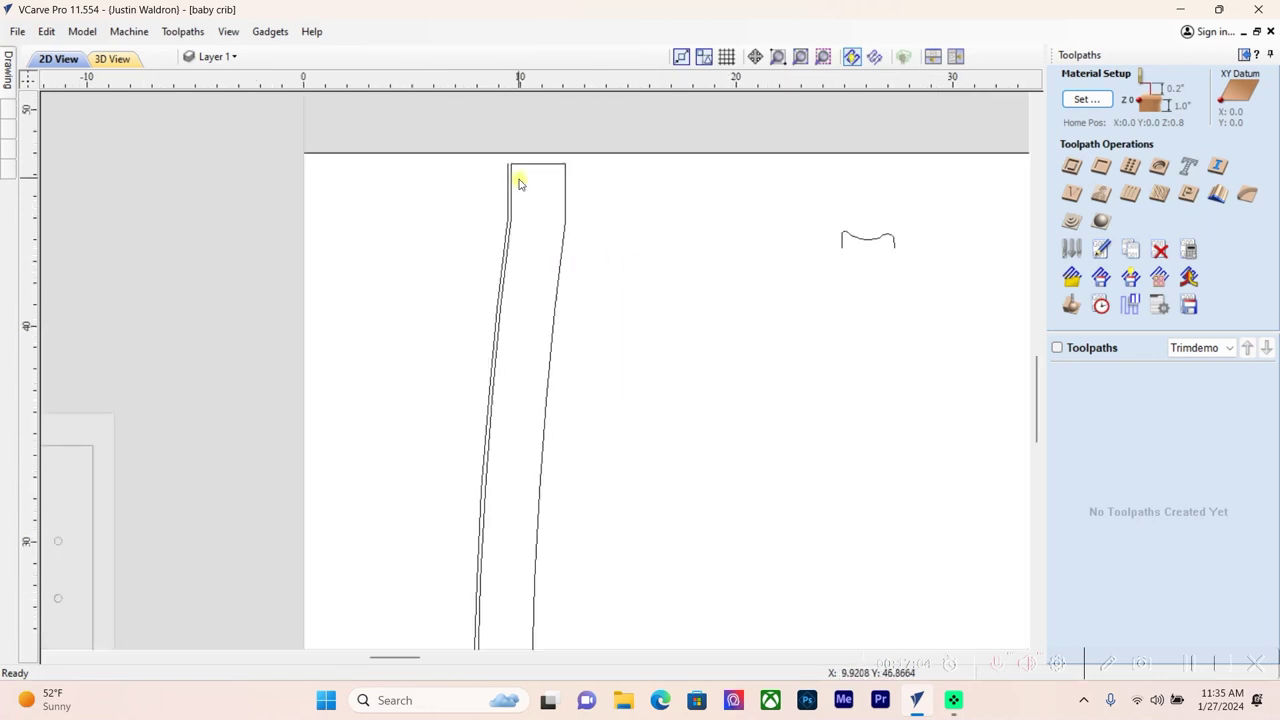
# Create Swept Profile 2 with the left trim edge as drive rail and the small curve as profile
pyautogui.click(1217, 193)
pyautogui.scroll(-2, 1204, 400)
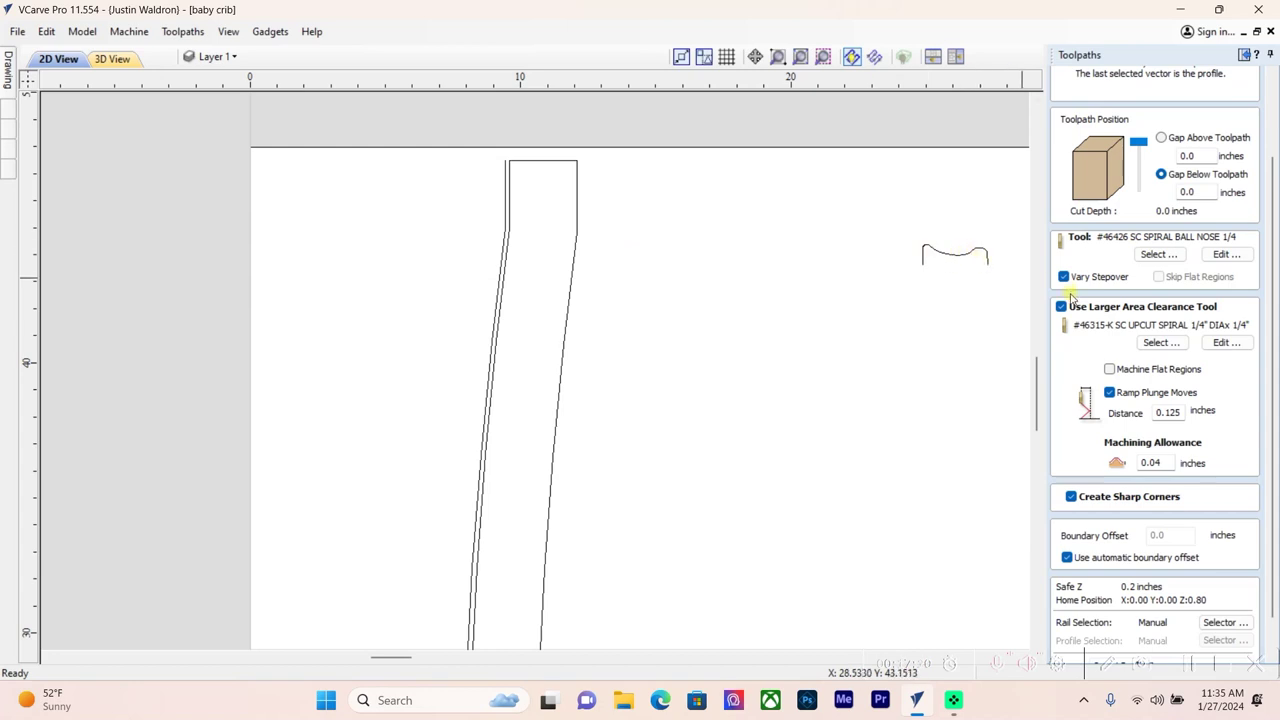
pyautogui.scroll(-2, 1070, 298)
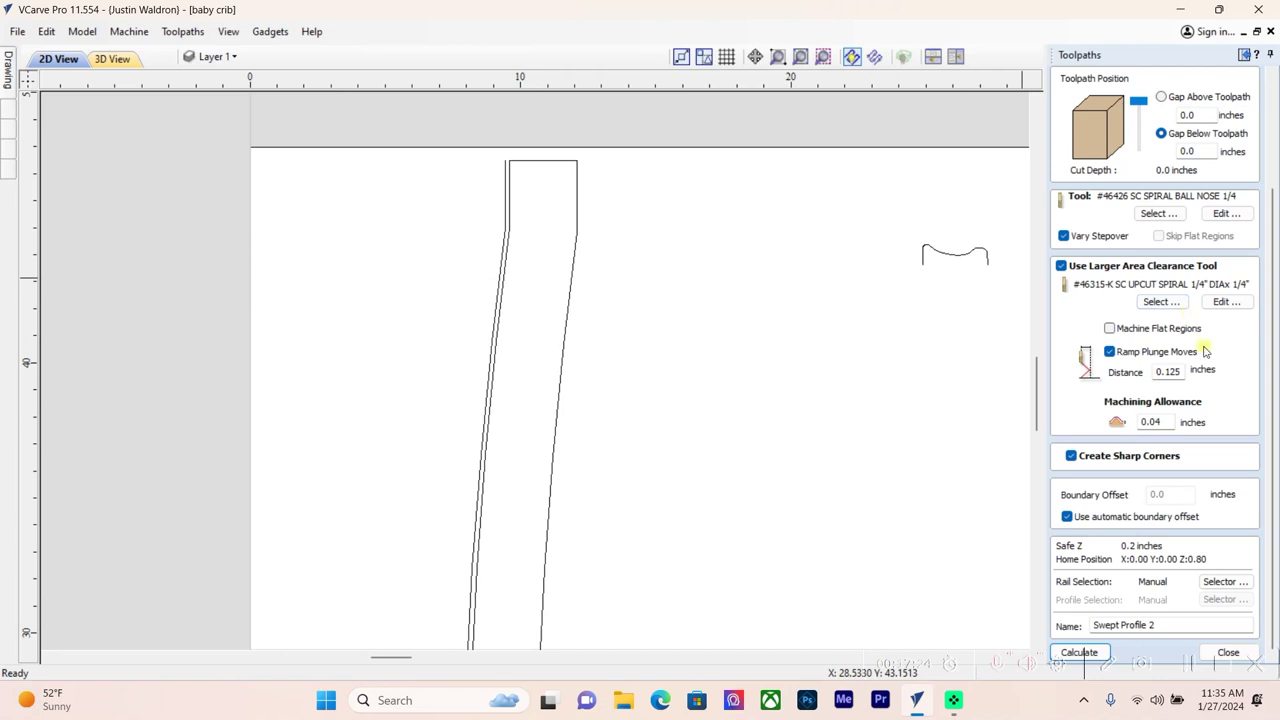
pyautogui.scroll(2, 1180, 367)
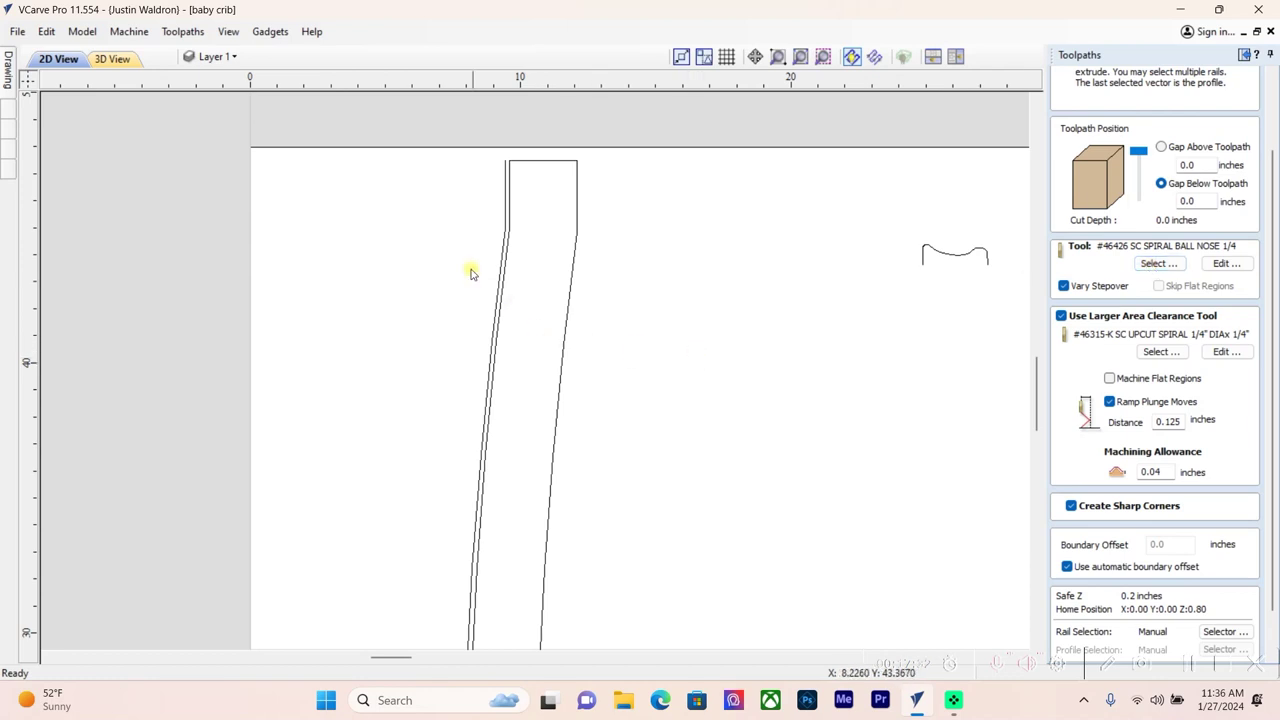
pyautogui.click(505, 170)
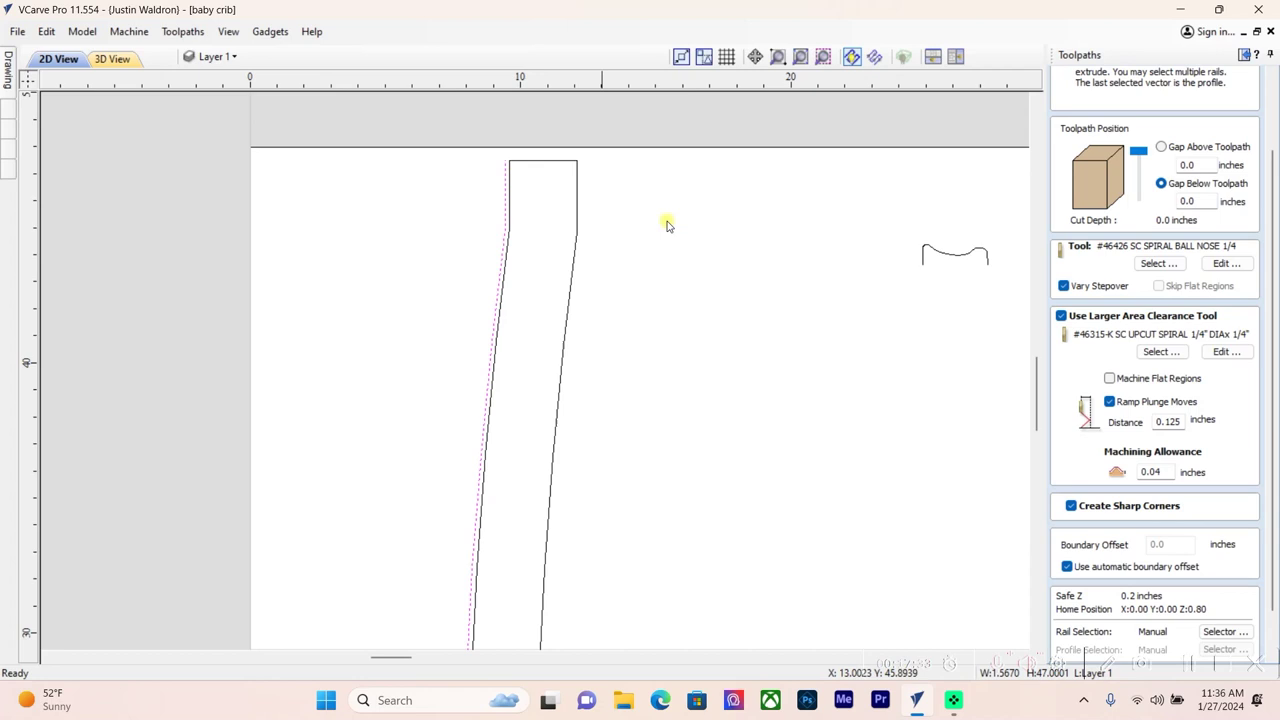
pyautogui.click(925, 260)
pyautogui.scroll(-2, 1175, 530)
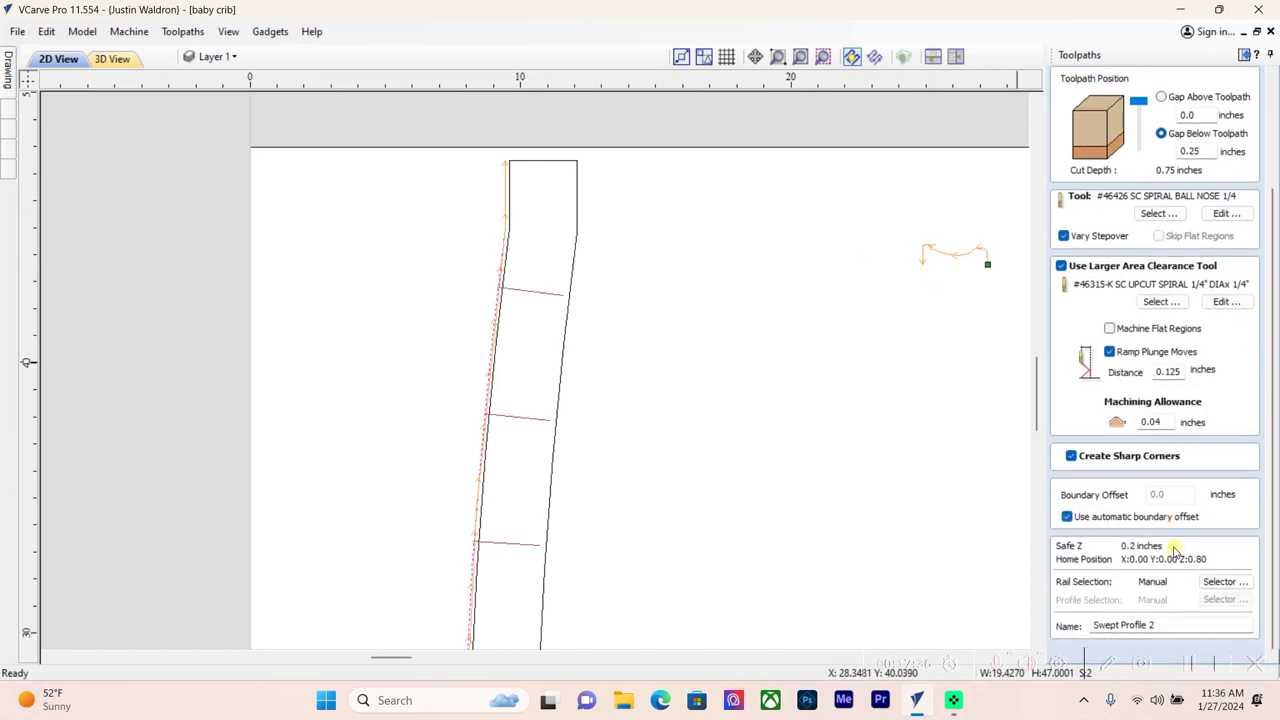
# Calculate Swept Profile 2, preview all toolpaths, and rotate the board to view the groove
pyautogui.click(1097, 651)
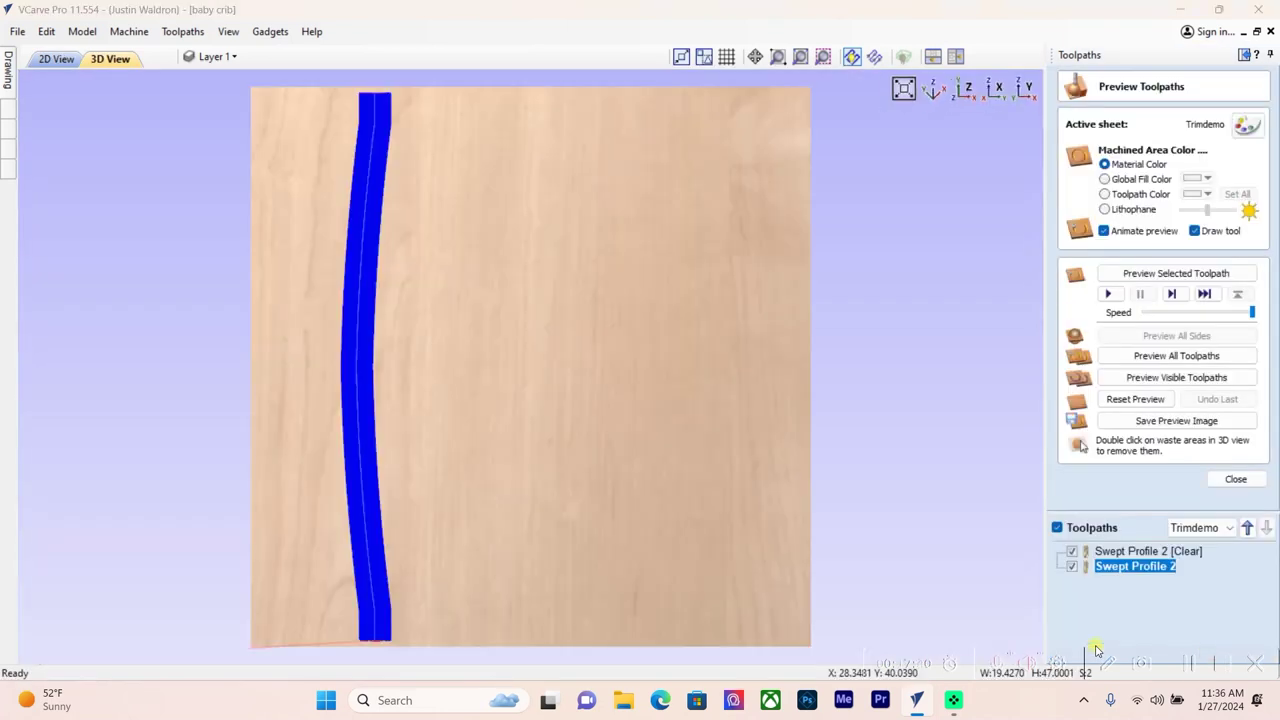
pyautogui.scroll(-2, 455, 517)
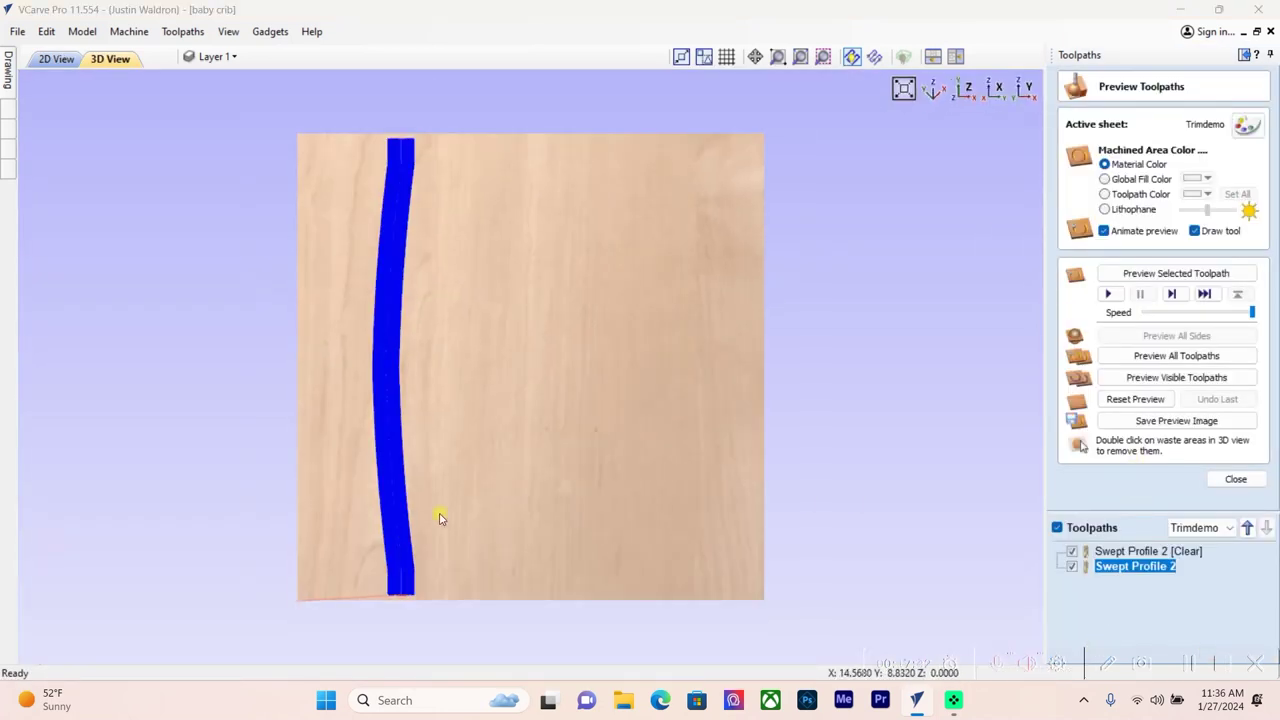
pyautogui.click(1125, 357)
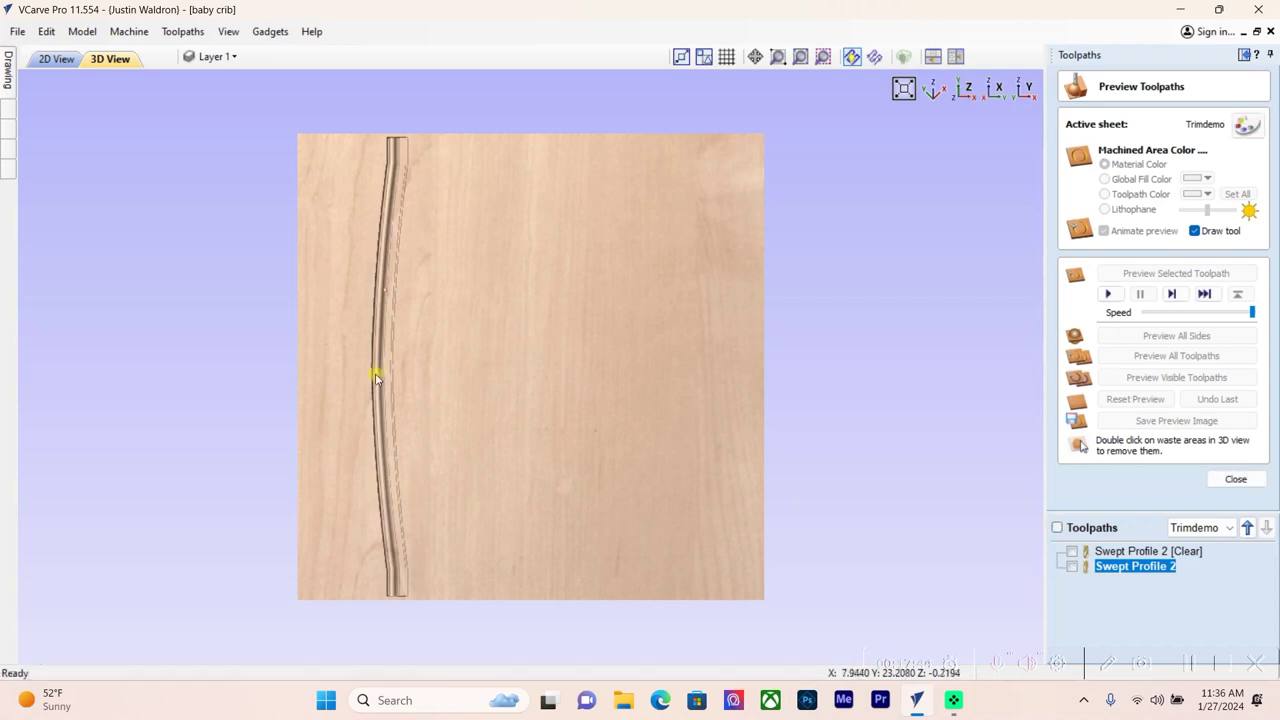
pyautogui.scroll(5, 375, 378)
pyautogui.scroll(-2, 375, 383)
pyautogui.moveTo(371, 380); pyautogui.dragTo(175, 278)
pyautogui.moveTo(974, 363); pyautogui.dragTo(243, 432)
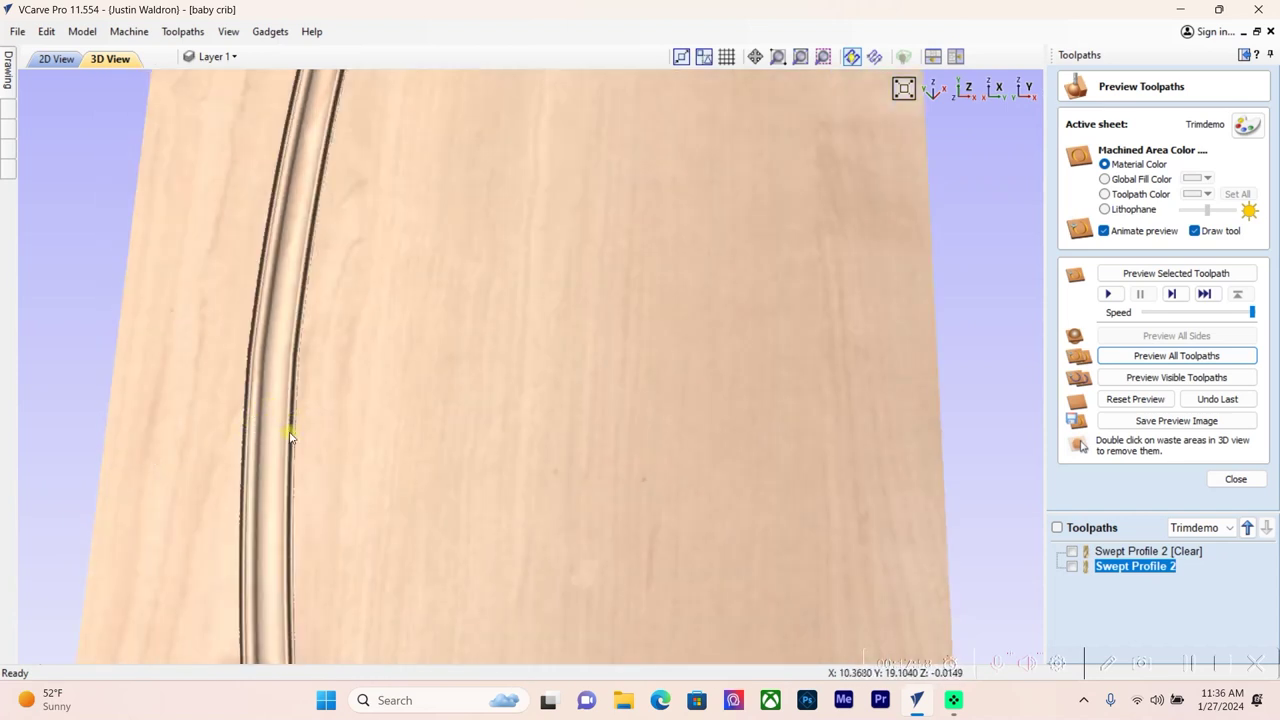
# Reverse the profile curve's direction in Swept Profile 2 and recalculate the toolpath
pyautogui.click(60, 61)
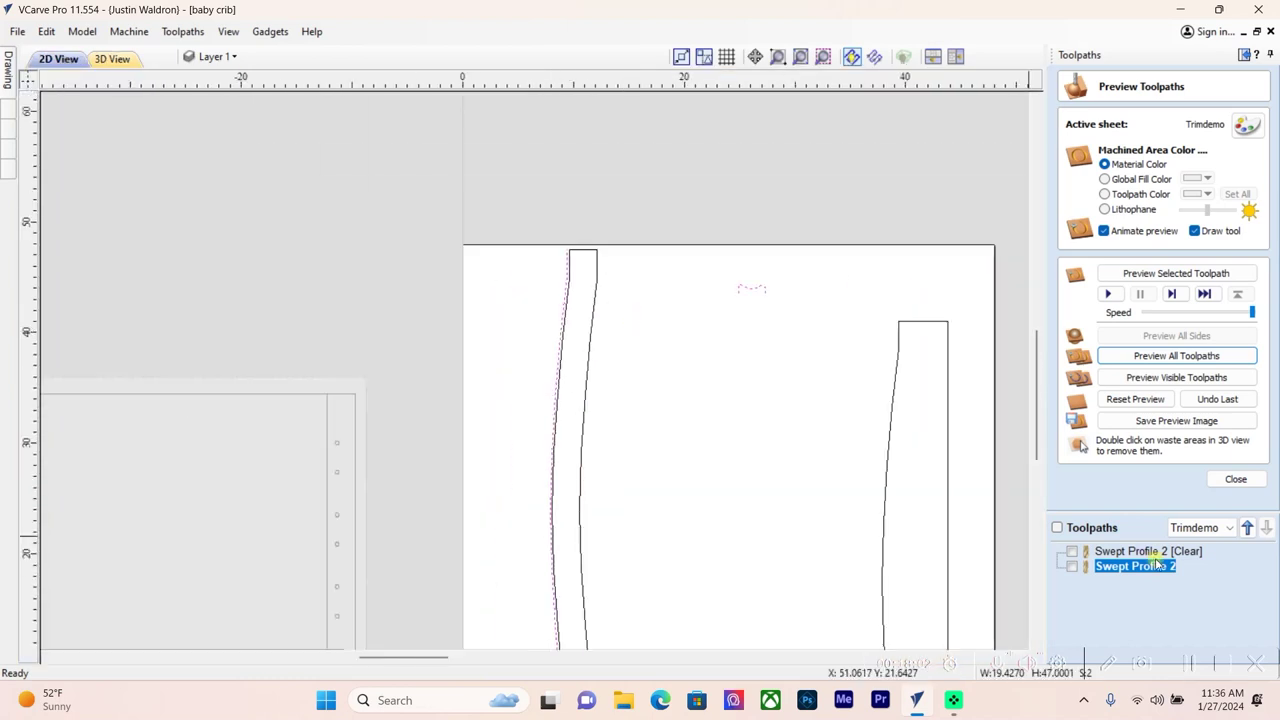
pyautogui.doubleClick(1158, 565)
pyautogui.scroll(3, 736, 284)
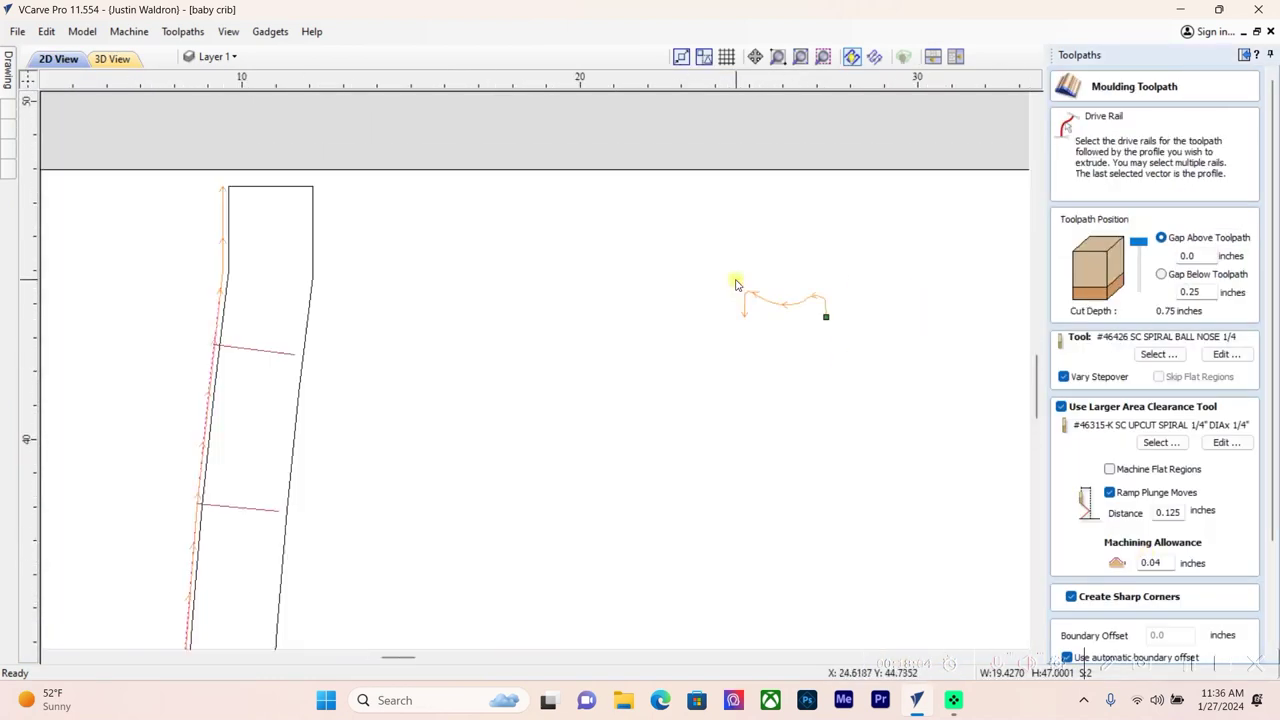
pyautogui.rightClick(828, 318)
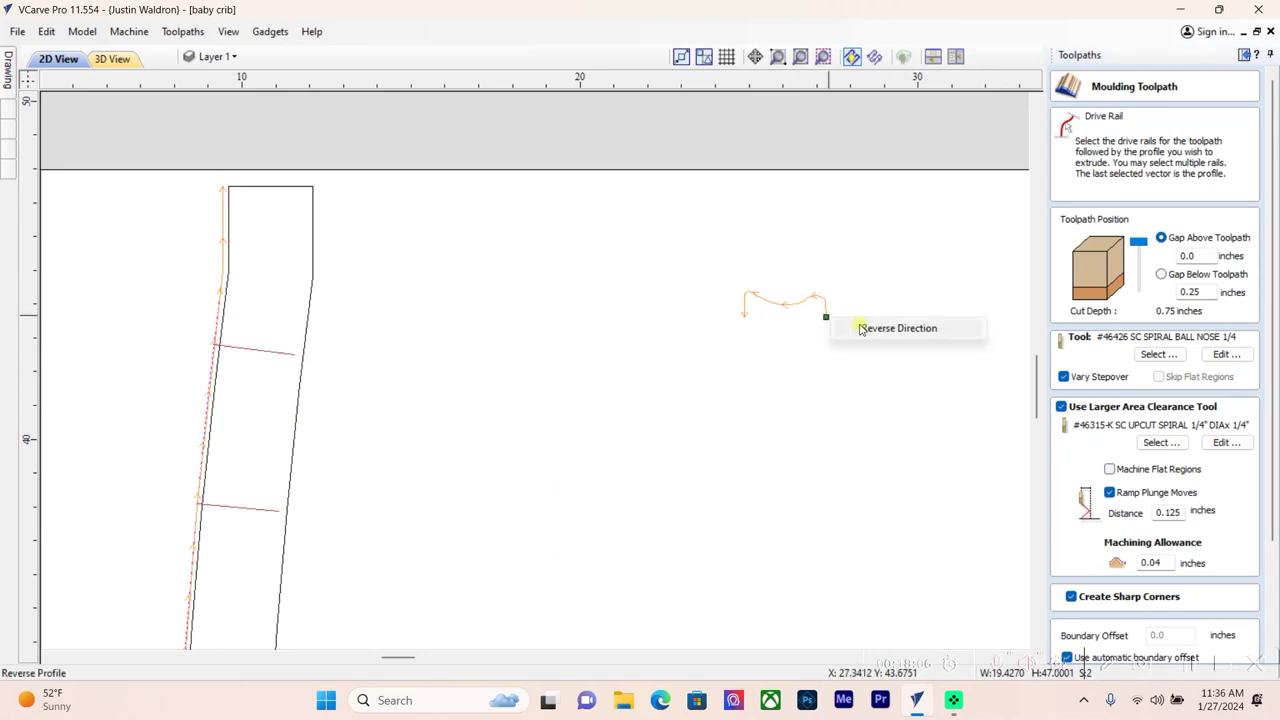
pyautogui.click(897, 328)
pyautogui.scroll(-3, 860, 328)
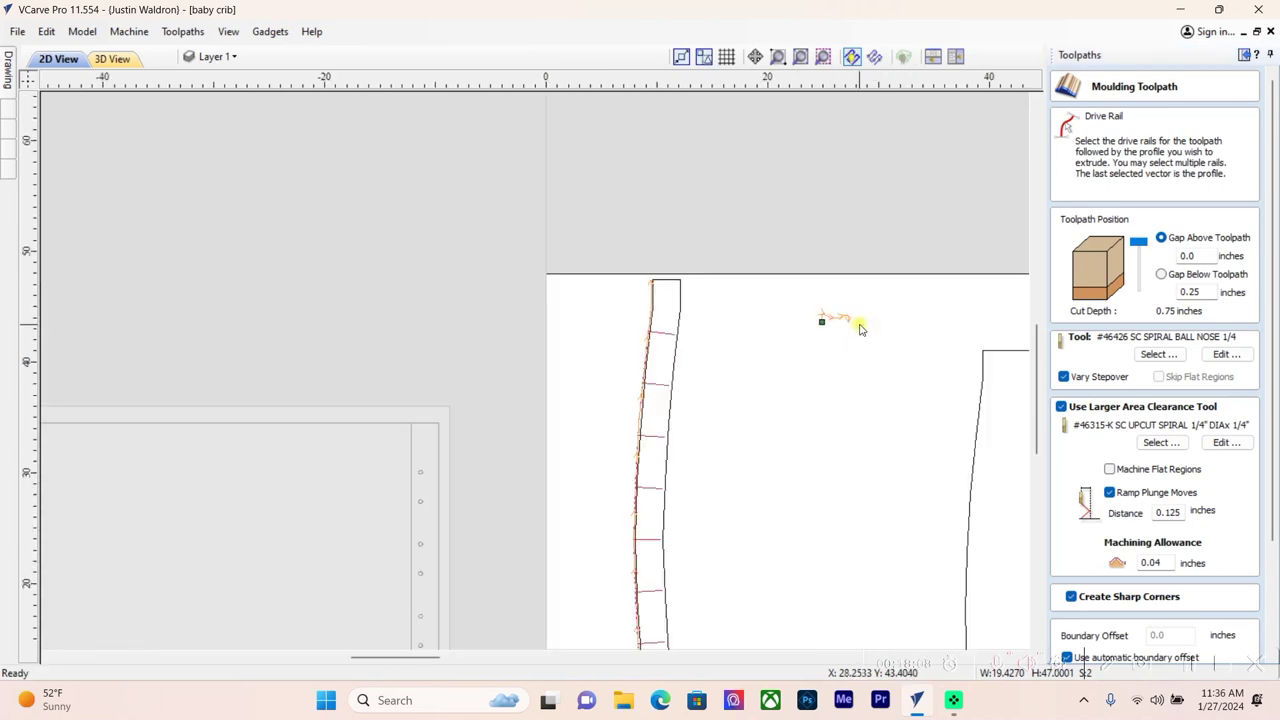
pyautogui.scroll(-3, 1145, 518)
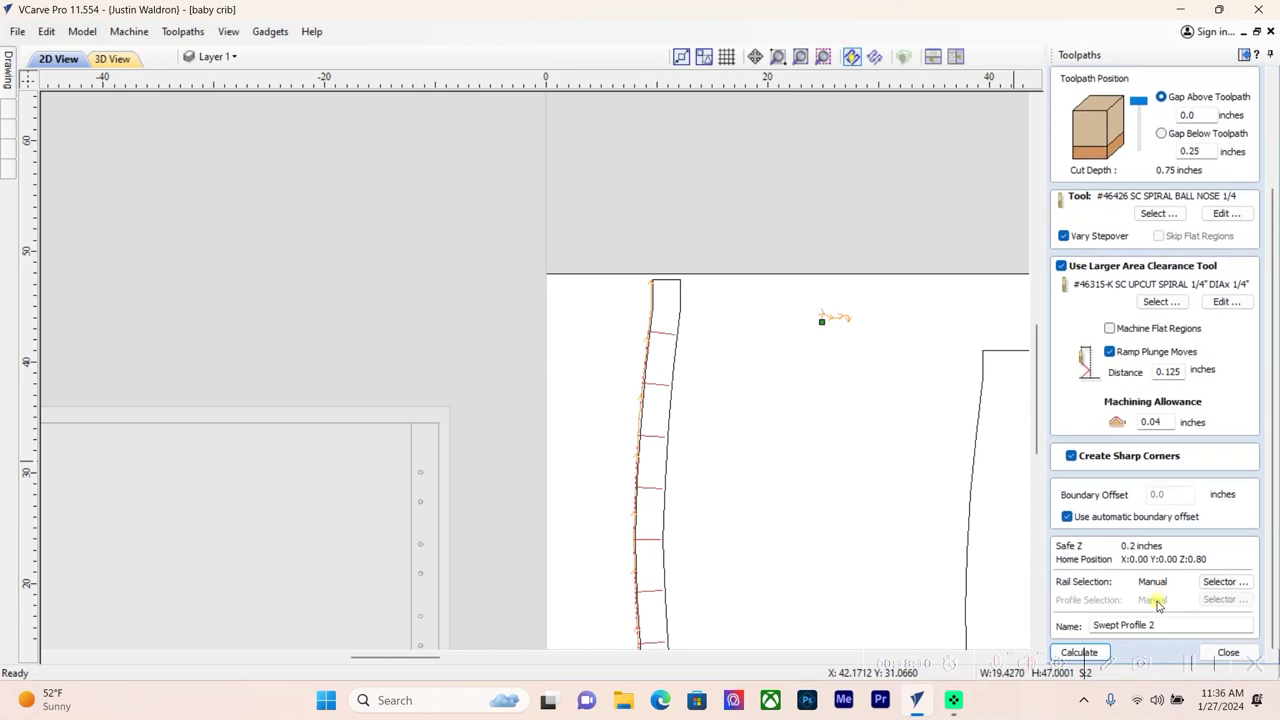
pyautogui.click(1083, 652)
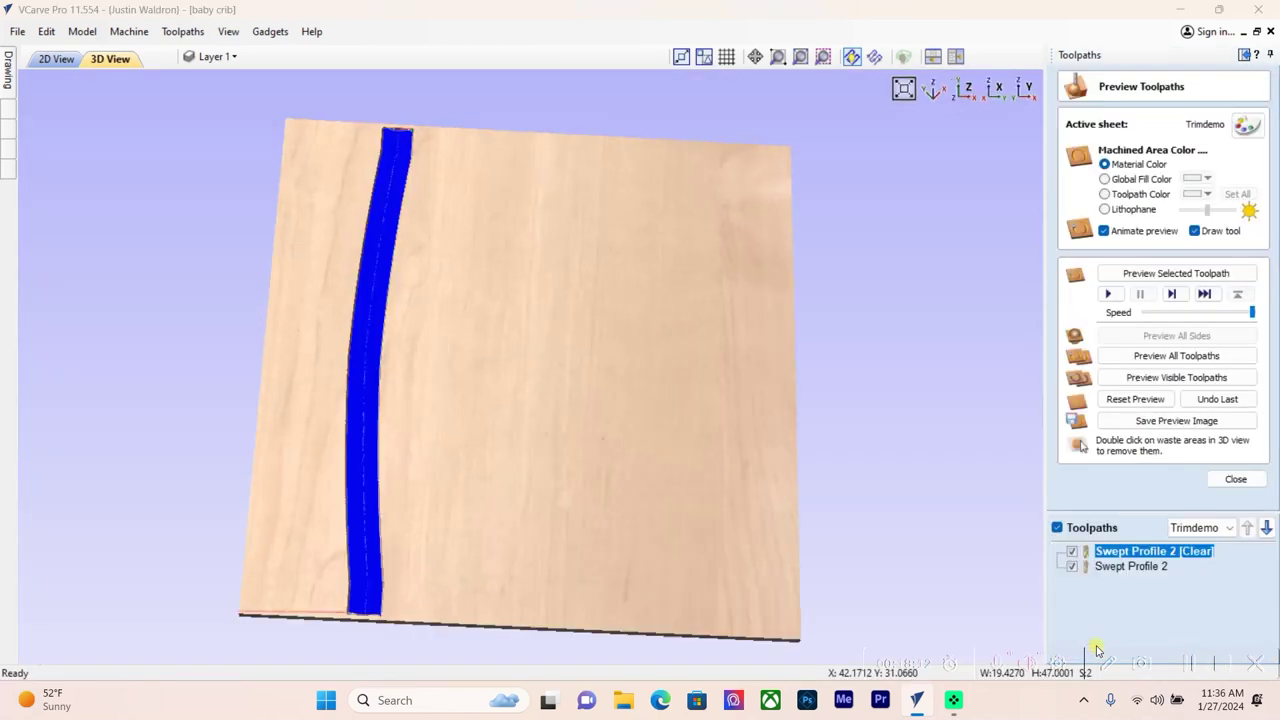
# Reset the preview, preview all toolpaths again, and orbit to inspect the rounded moulding
pyautogui.click(1136, 399)
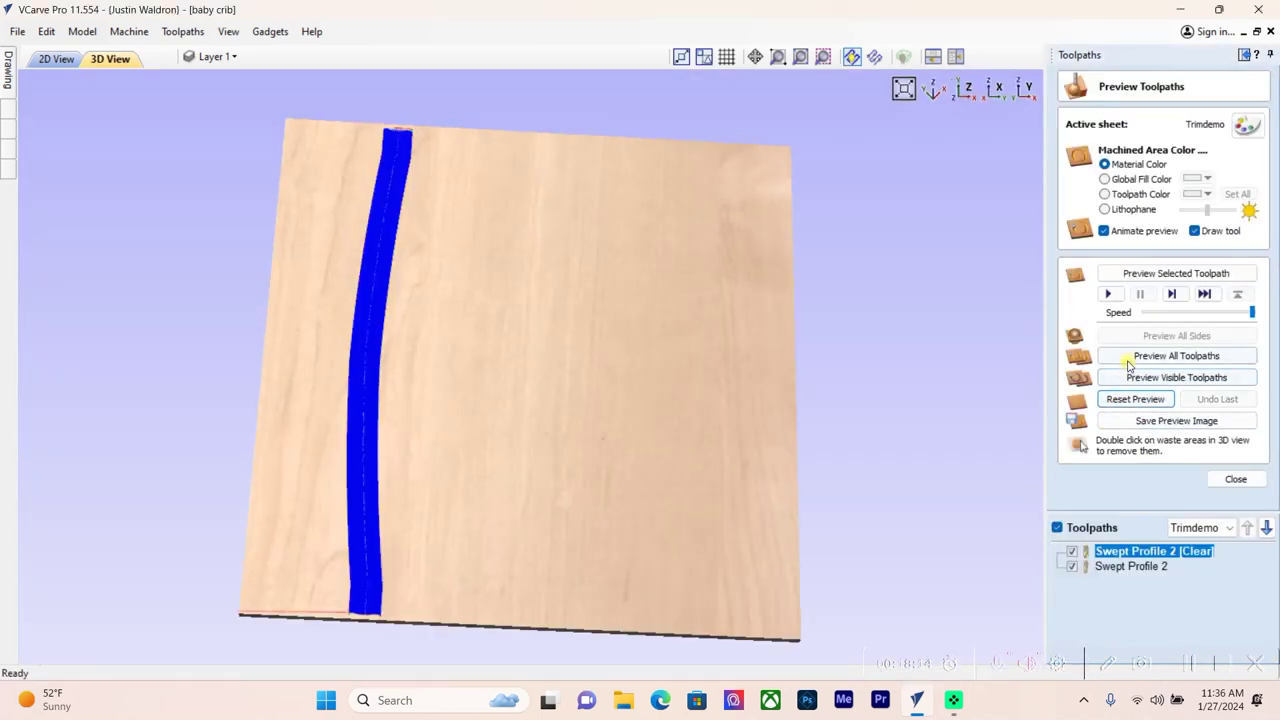
pyautogui.click(1128, 358)
pyautogui.scroll(5, 355, 395)
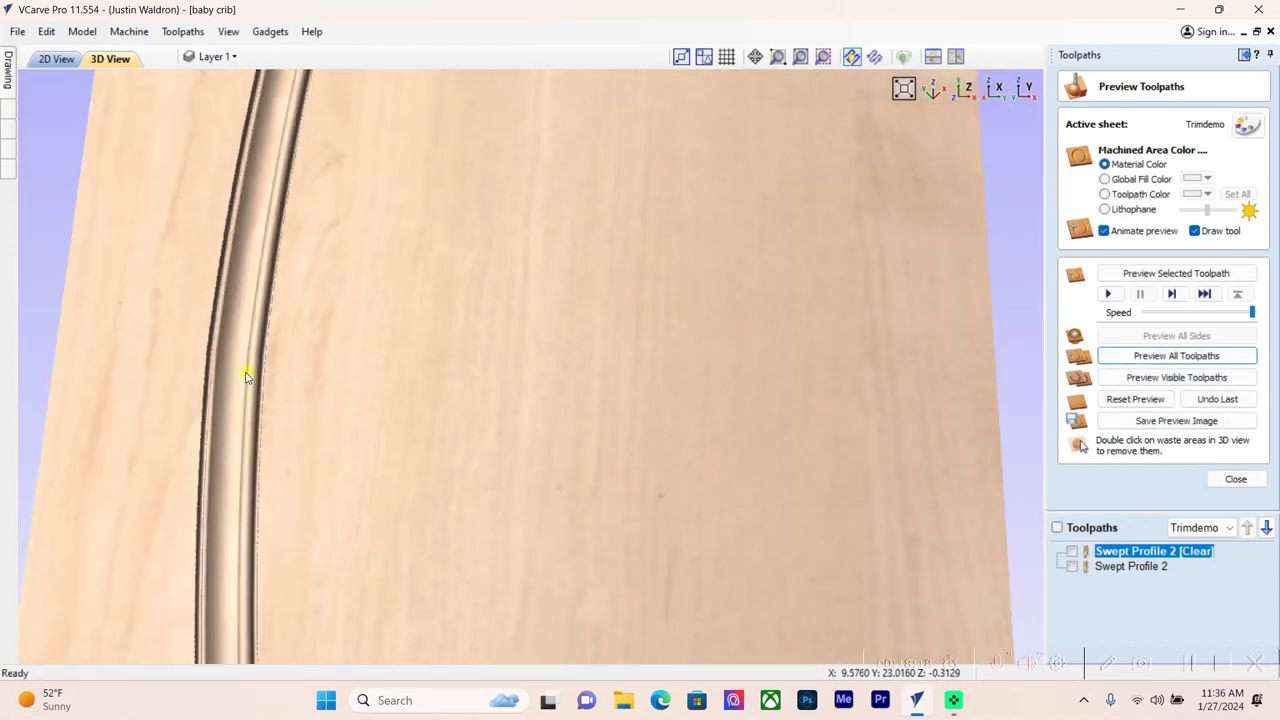
pyautogui.moveTo(245, 388); pyautogui.dragTo(463, 373)
pyautogui.moveTo(254, 320); pyautogui.dragTo(305, 387)
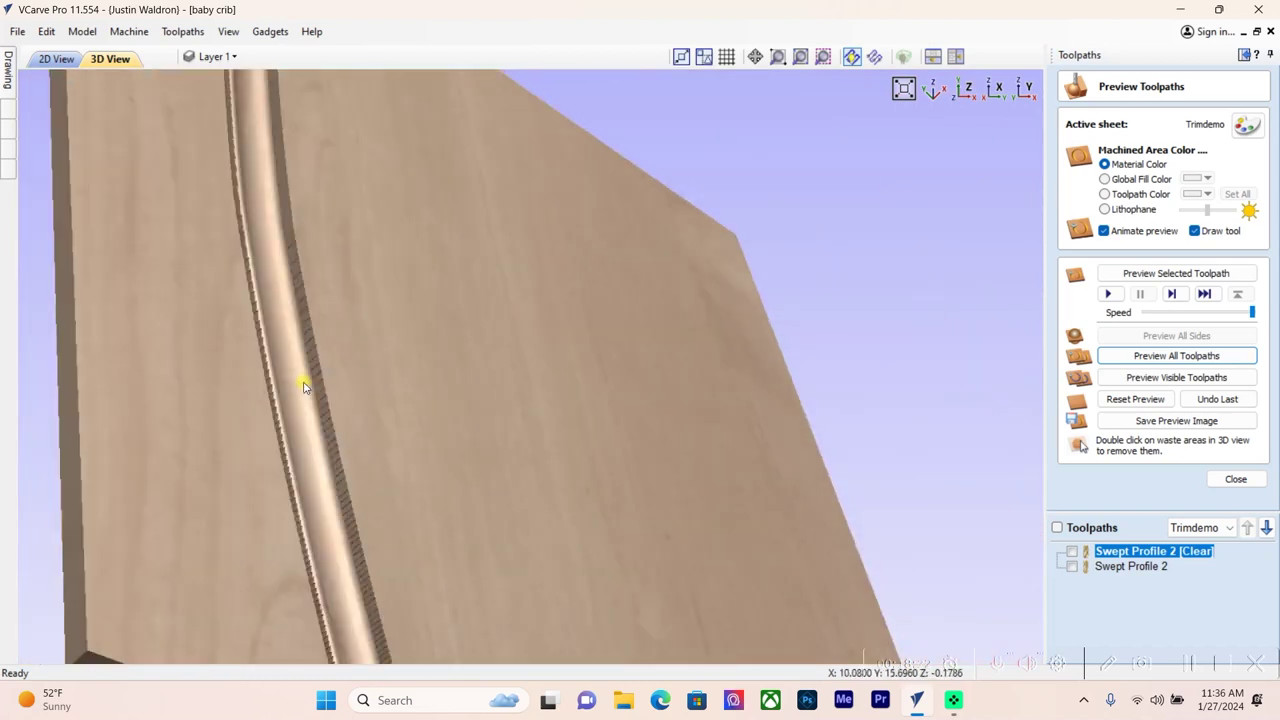
pyautogui.moveTo(210, 399); pyautogui.dragTo(250, 404)
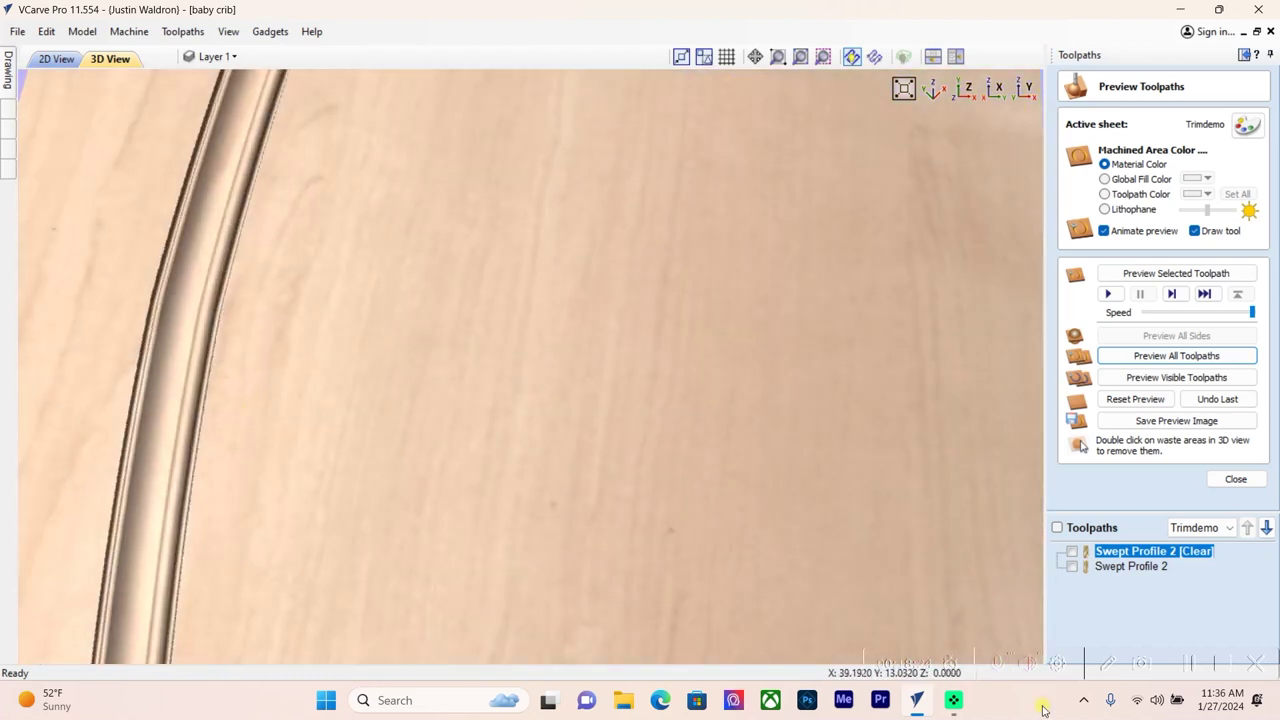